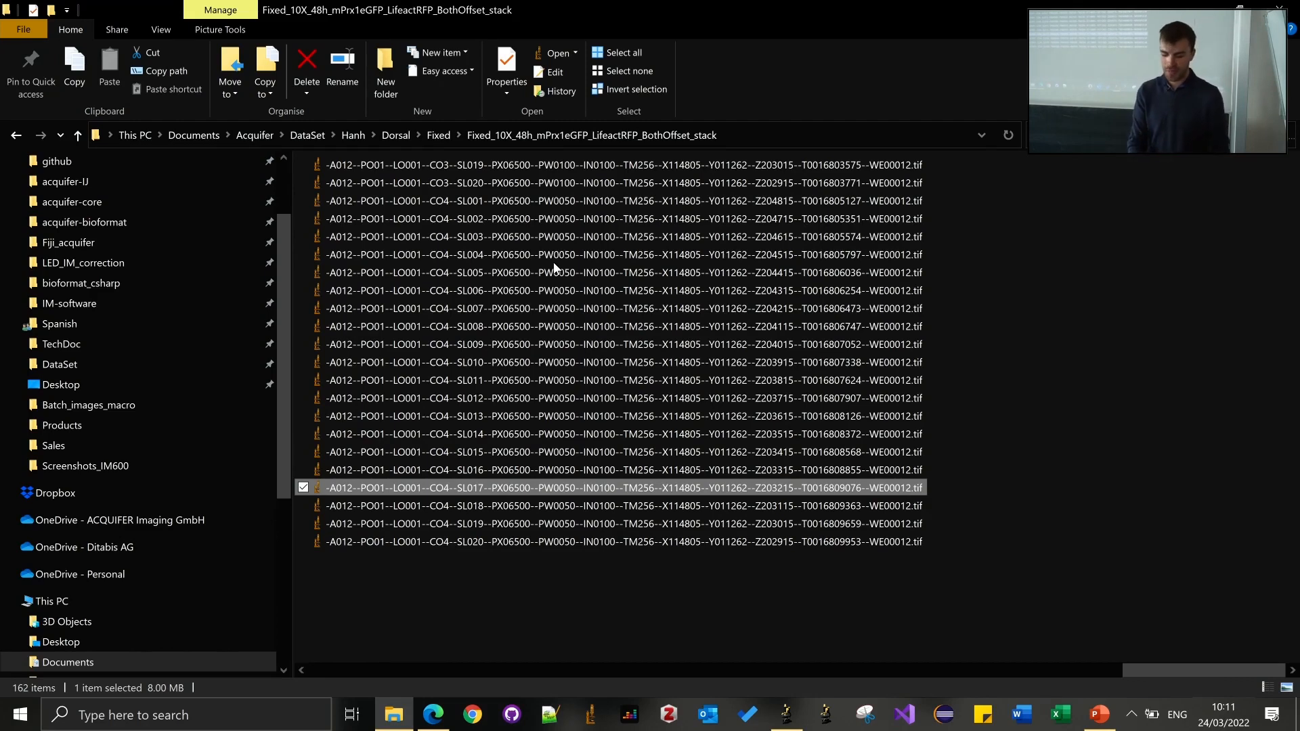
Step: Switch to Fiji and start the Acquifer Batch Copy plugin
mouse_move(784, 708)
click(771, 680)
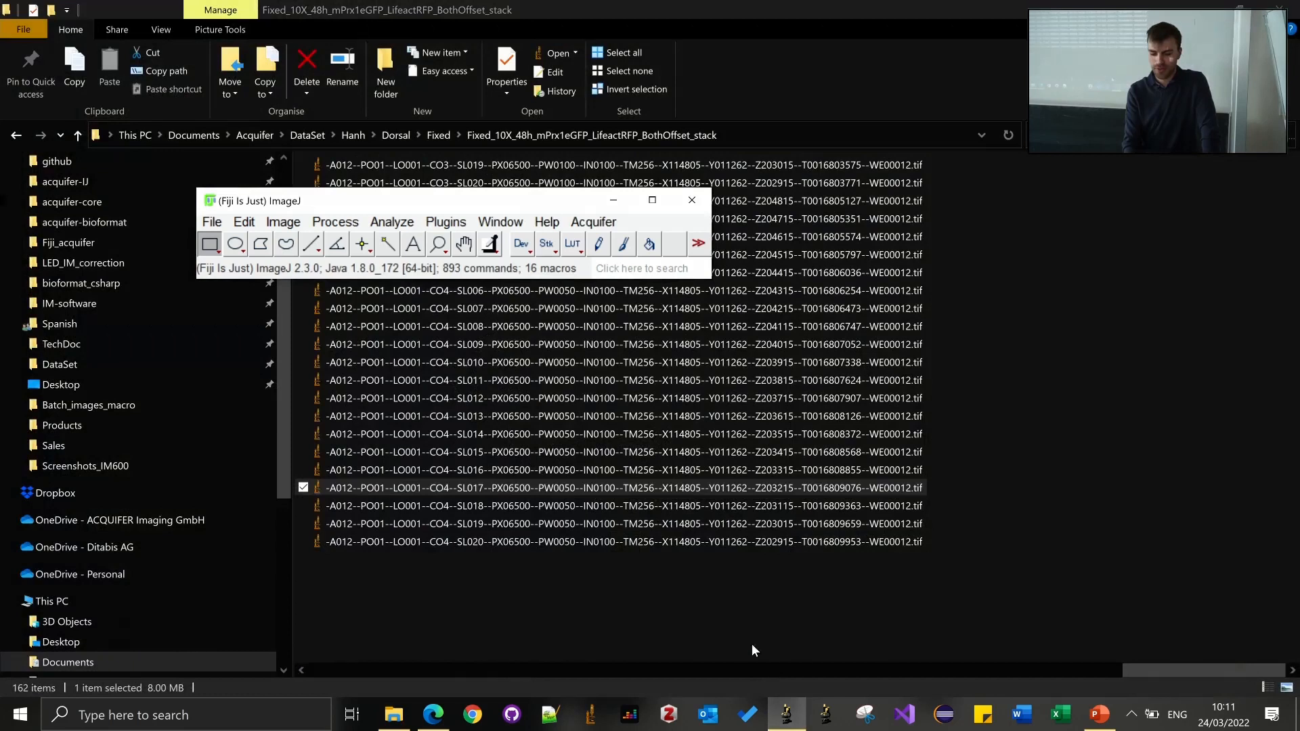
click(592, 221)
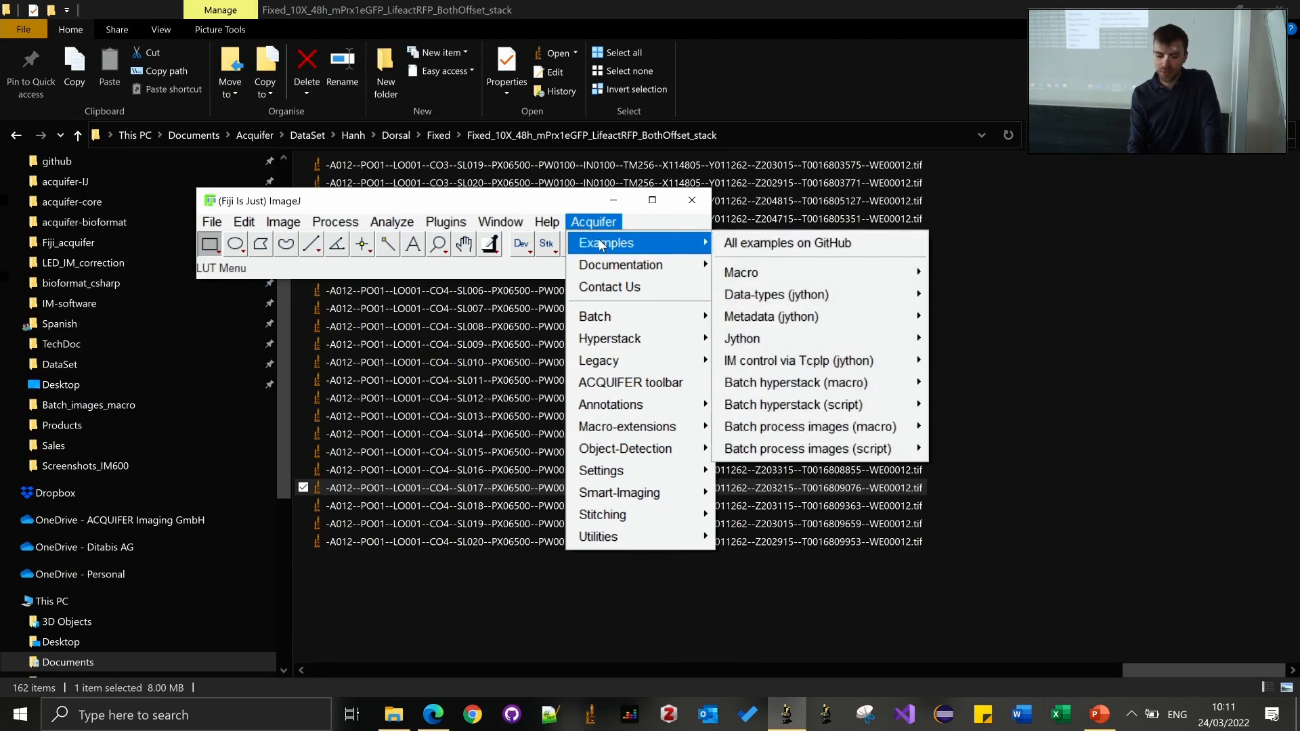
mouse_move(617, 270)
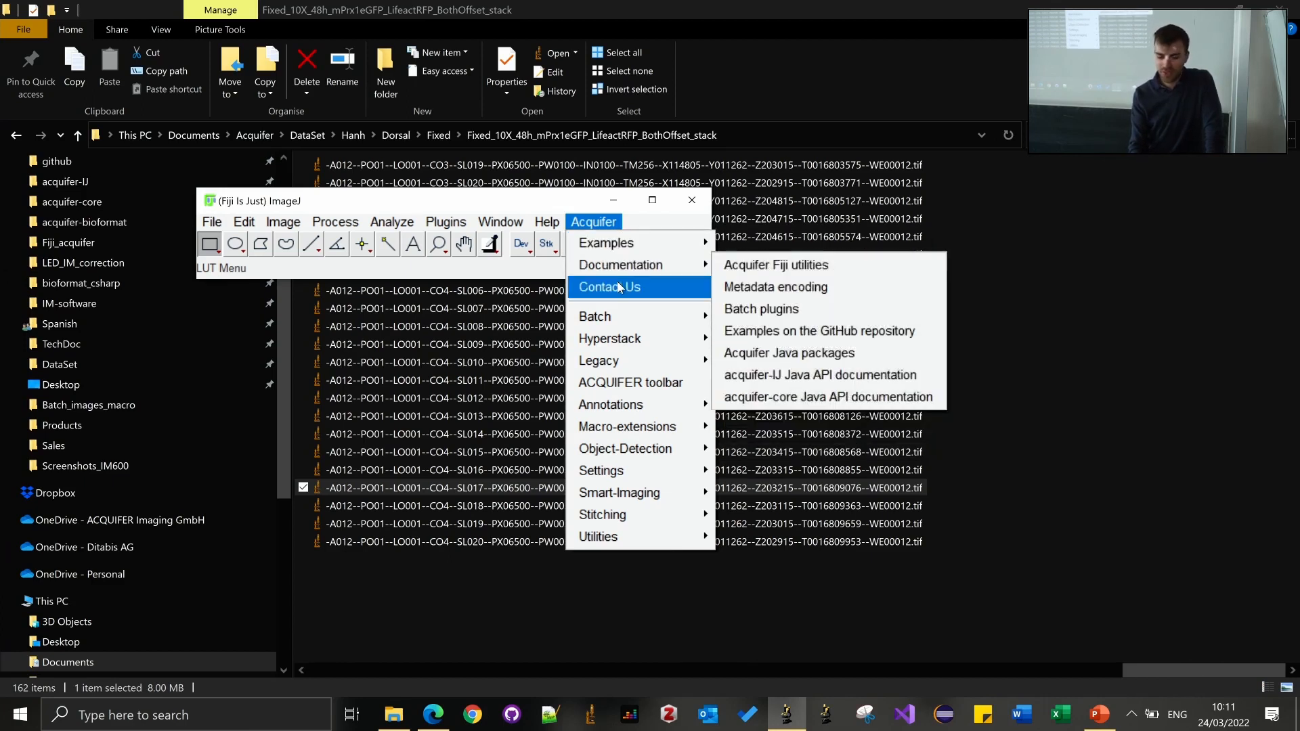
mouse_move(617, 322)
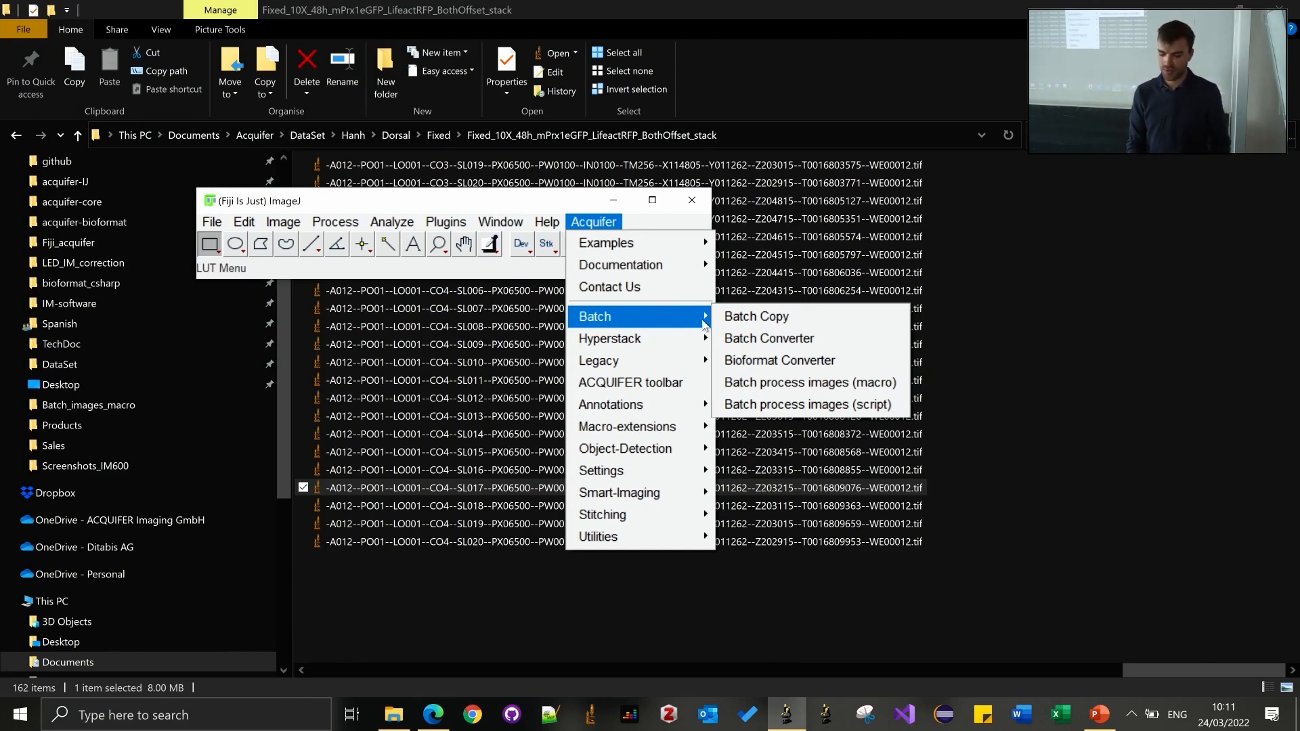
click(725, 322)
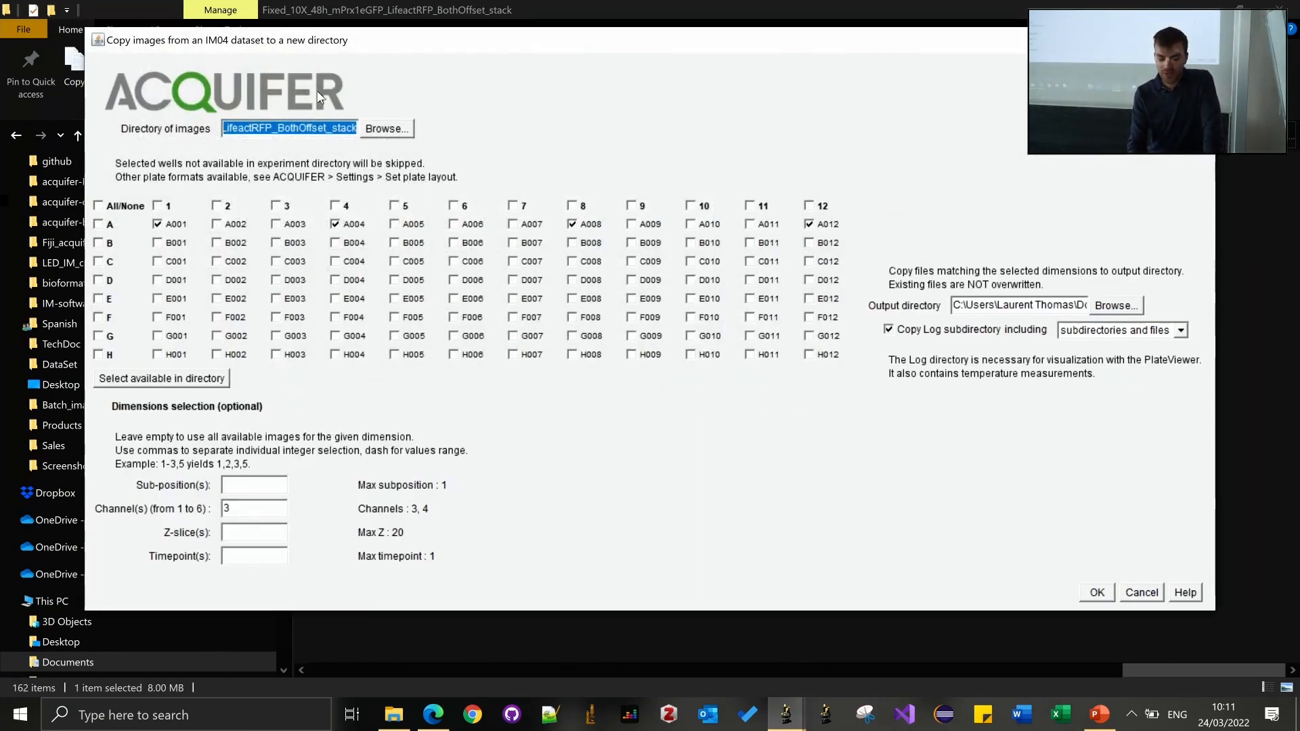
Step: Copy the path of the Fixed_10X_48h_mPrx1eGFP_LifeactRFP_BothOffset_stack folder and enter it as Batch Copy's directory of images
click(571, 639)
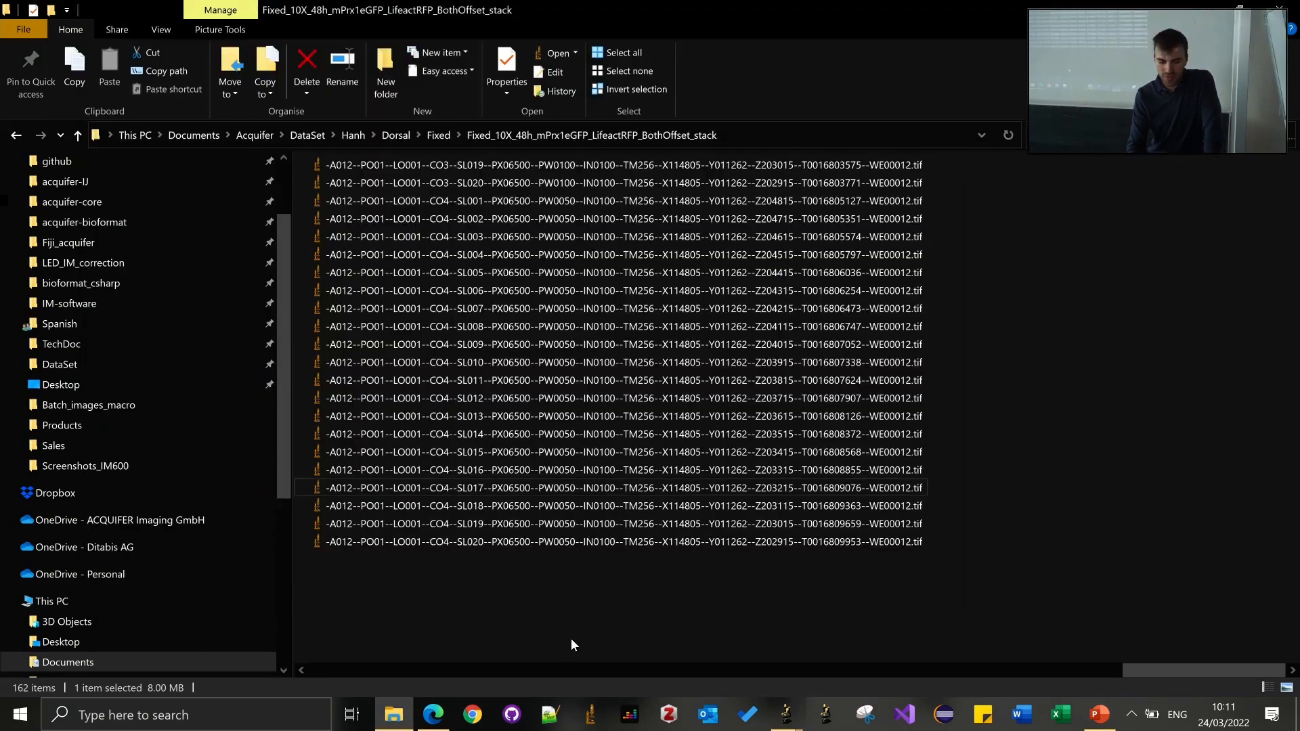
click(757, 133)
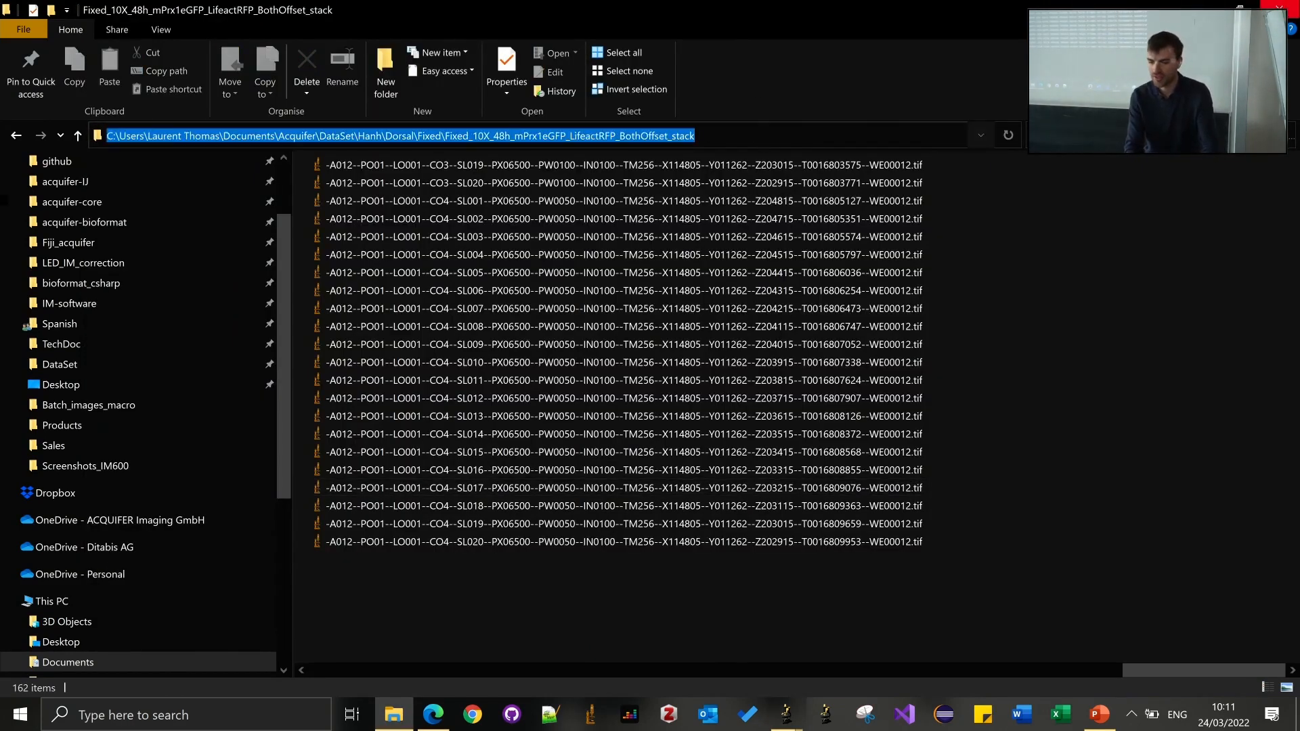
key(alt+Tab)
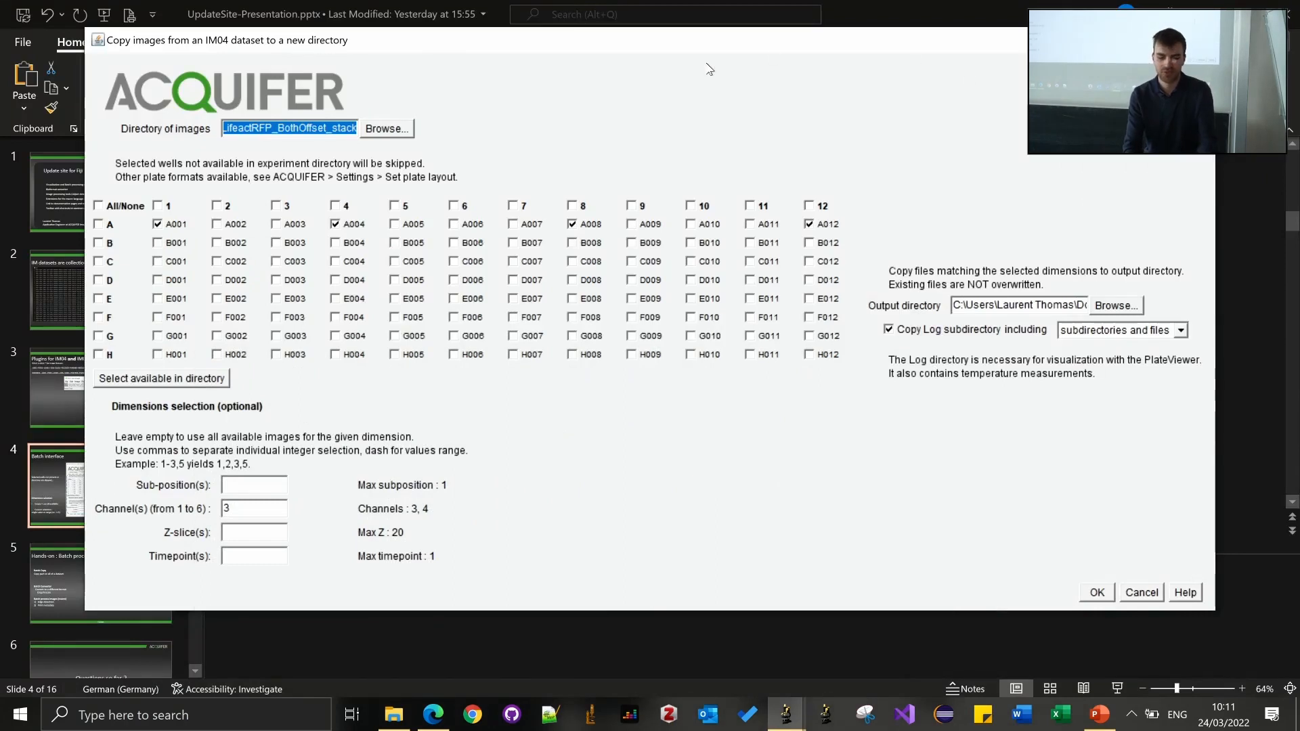
key(BackSpace)
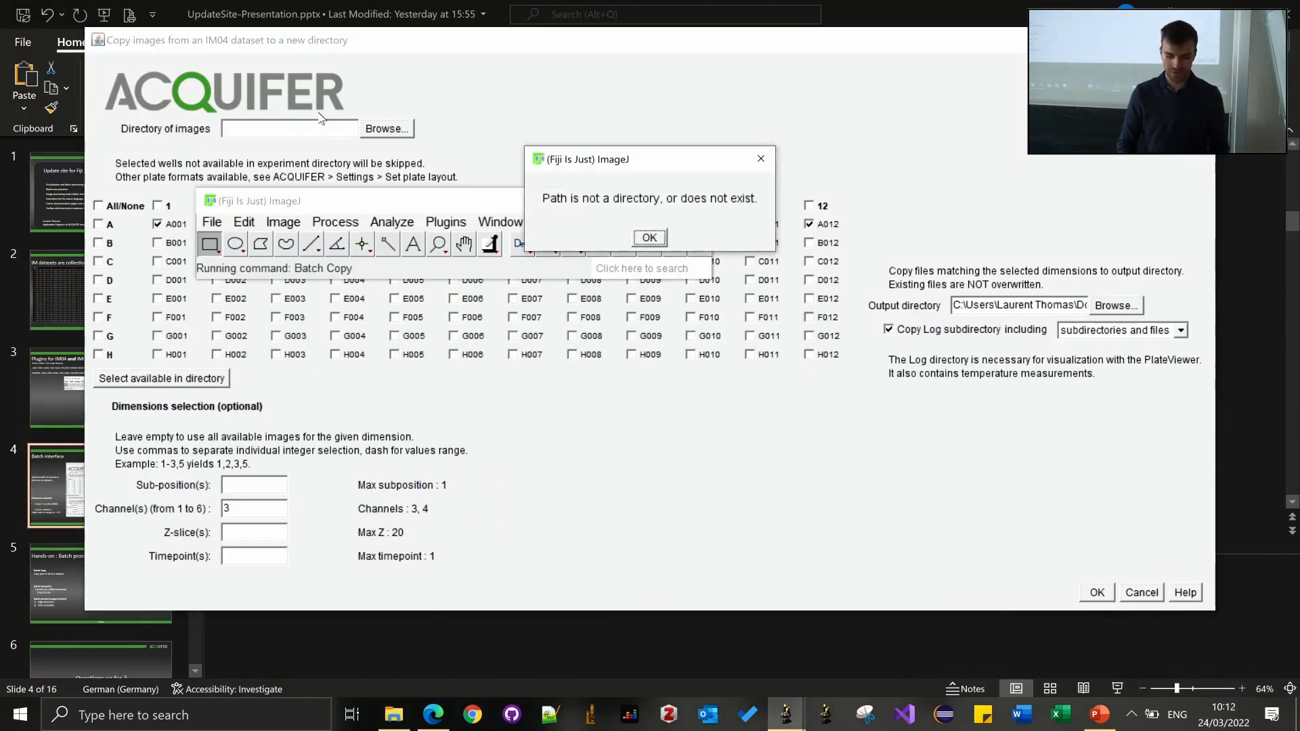
click(643, 241)
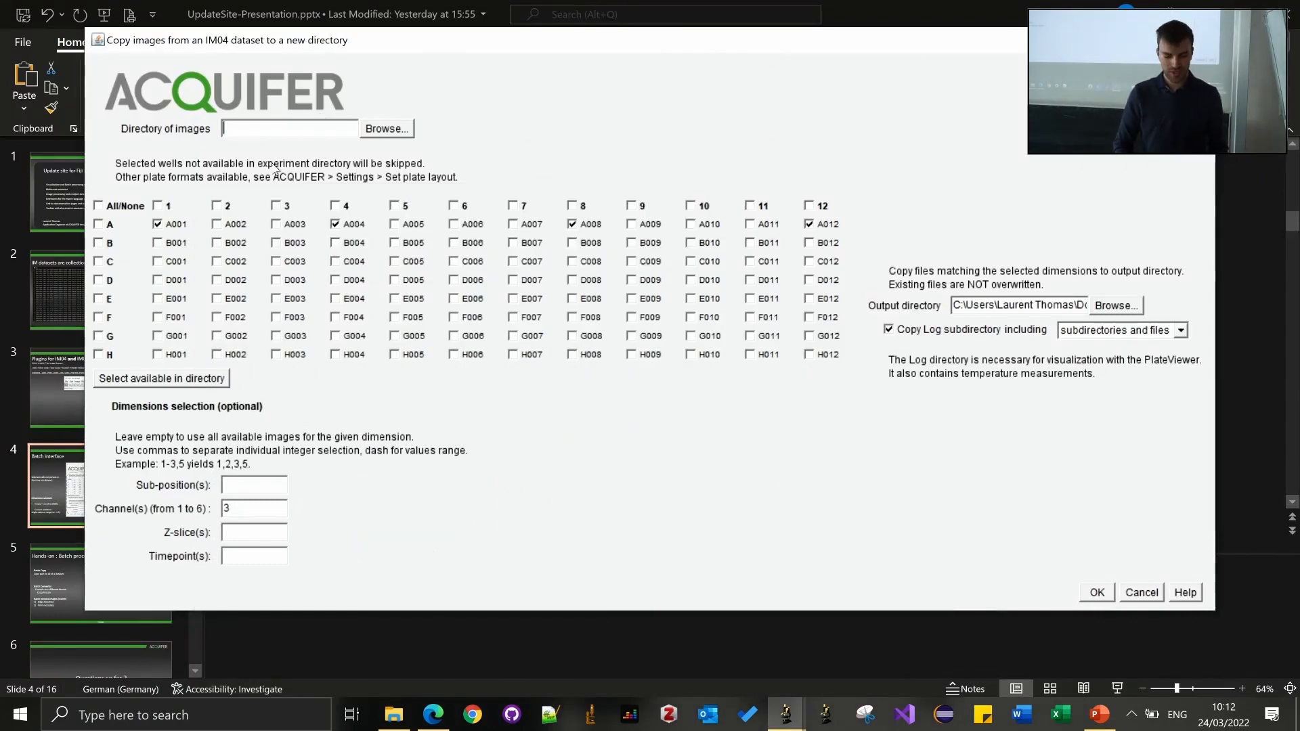
key(ctrl+v)
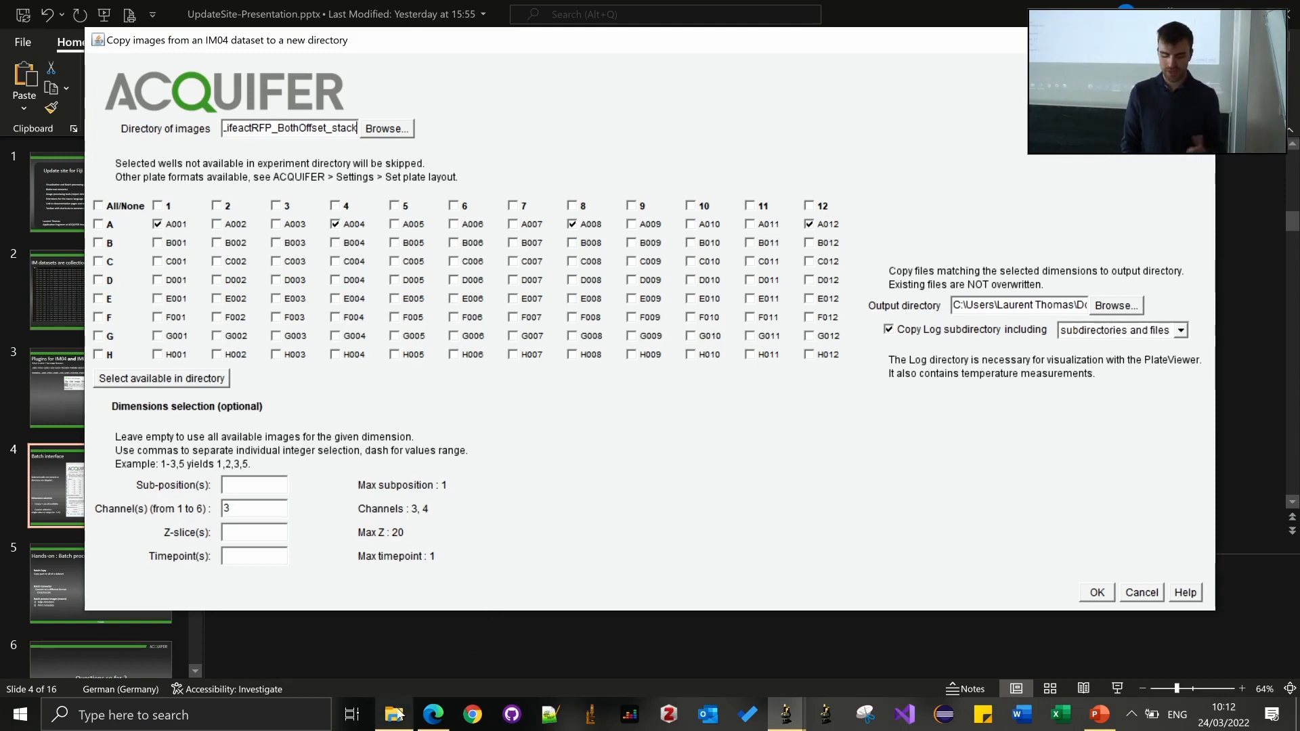
Step: Open the A012 channel 4 slice 6 TIFF from File Explorer, examine the successive dataset images in ImageJ, and close the viewer
mouse_move(398, 715)
click(371, 636)
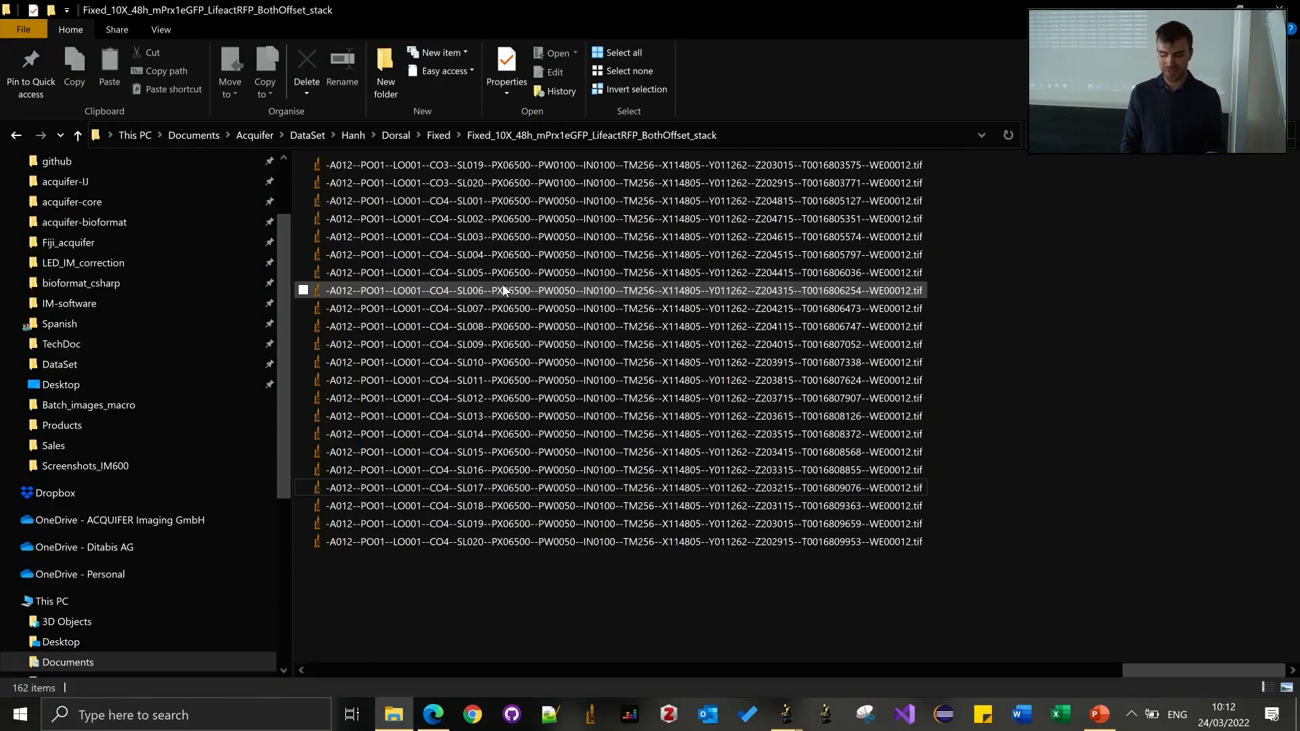
click(503, 289)
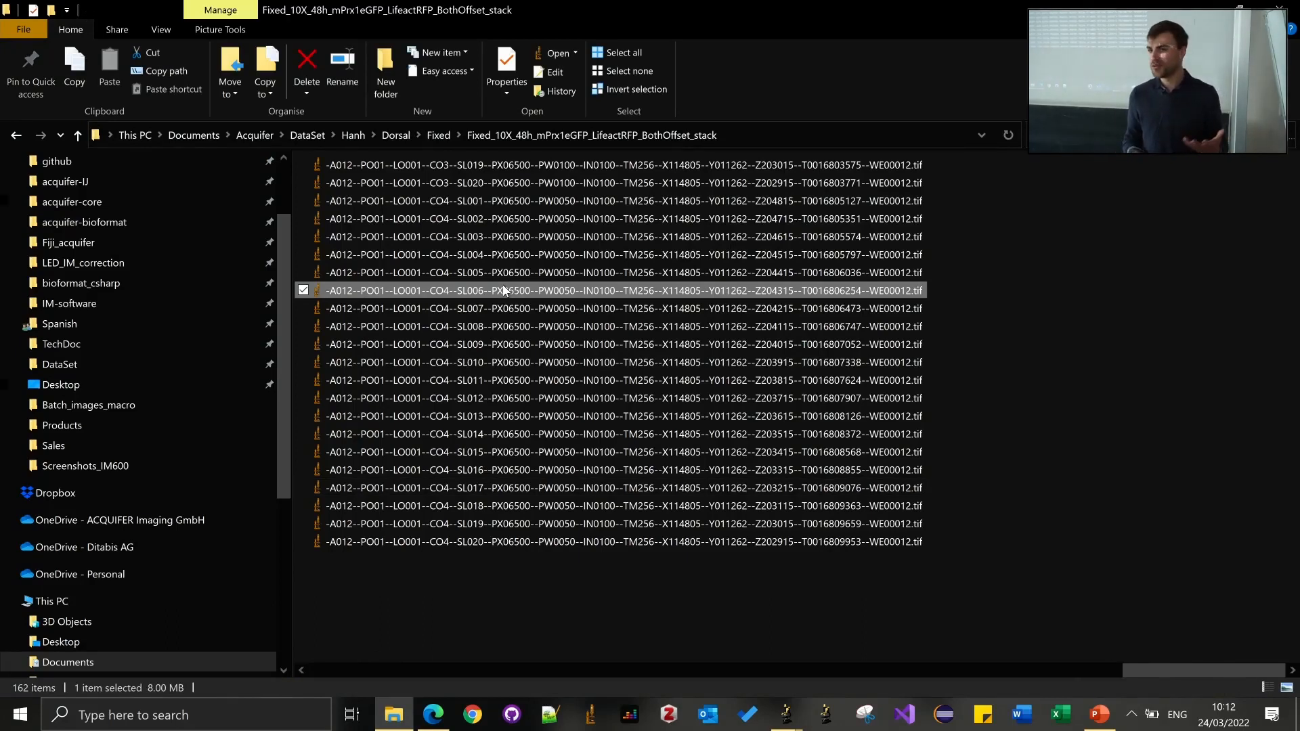
double_click(503, 290)
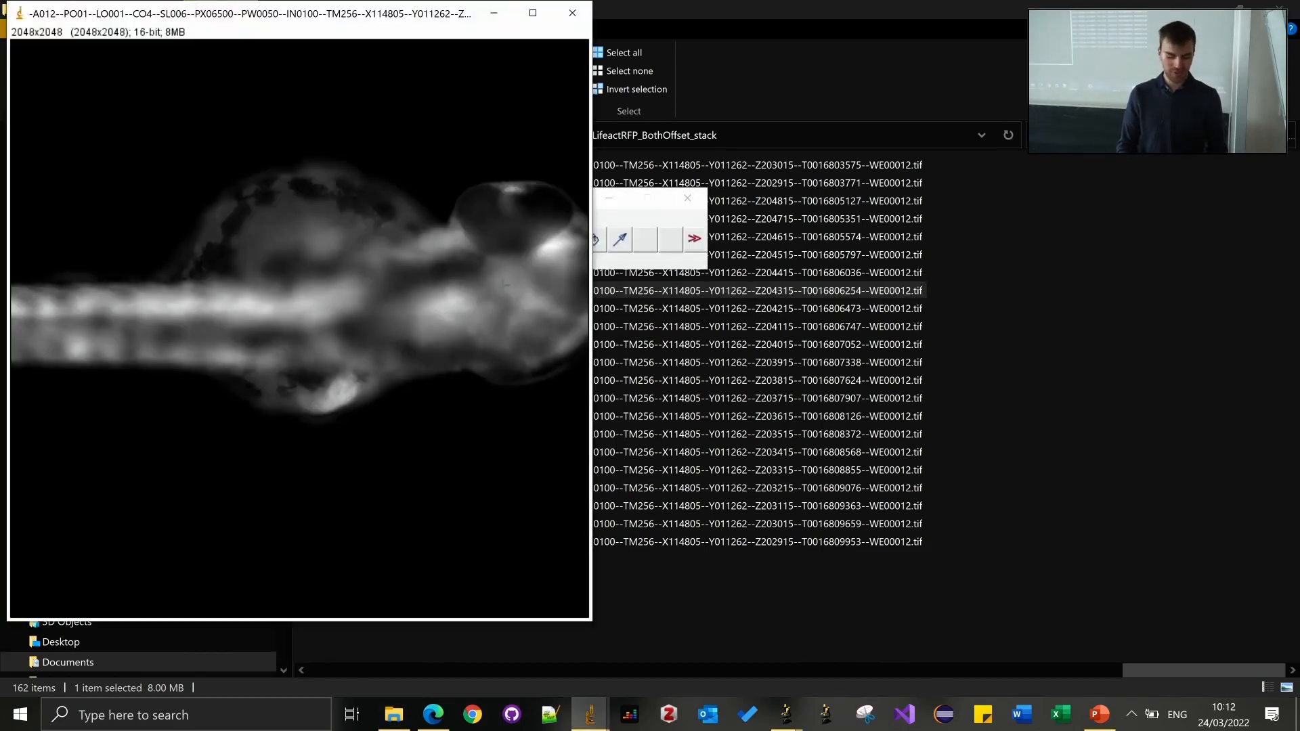
key(ctrl+shift+o)
key(ctrl+shift+o)
key(ctrl+shift+o)
key(ctrl+shift+o)
key(ctrl+shift+o)
key(ctrl+shift+o)
key(ctrl+shift+o)
key(ctrl+shift+o)
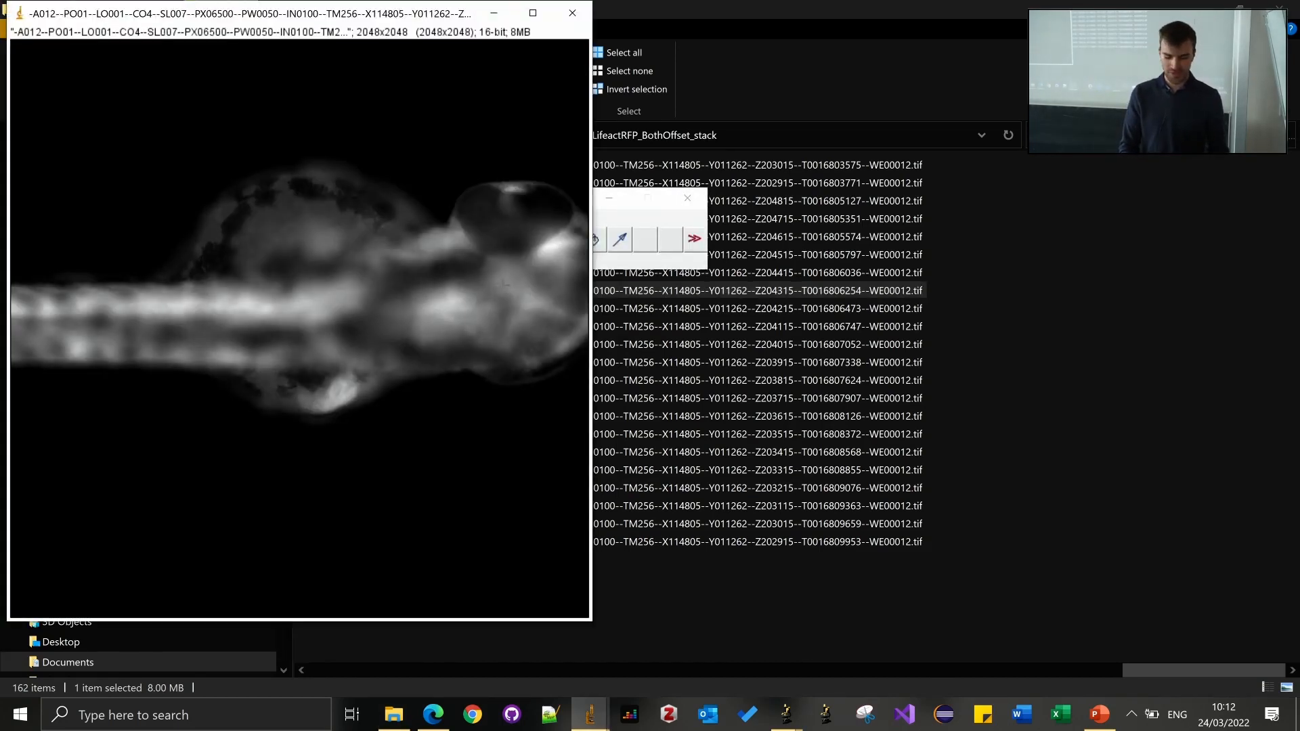
key(ctrl+shift+o)
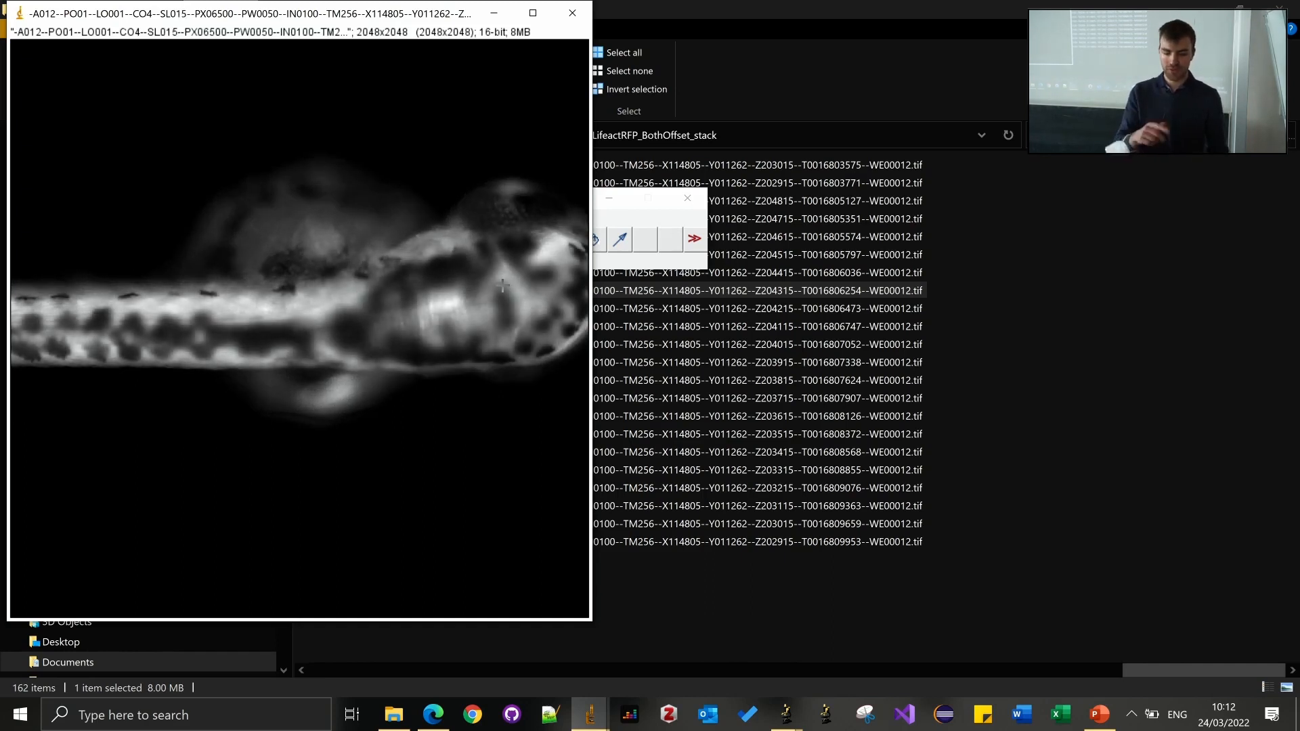
key(ctrl+shift+o)
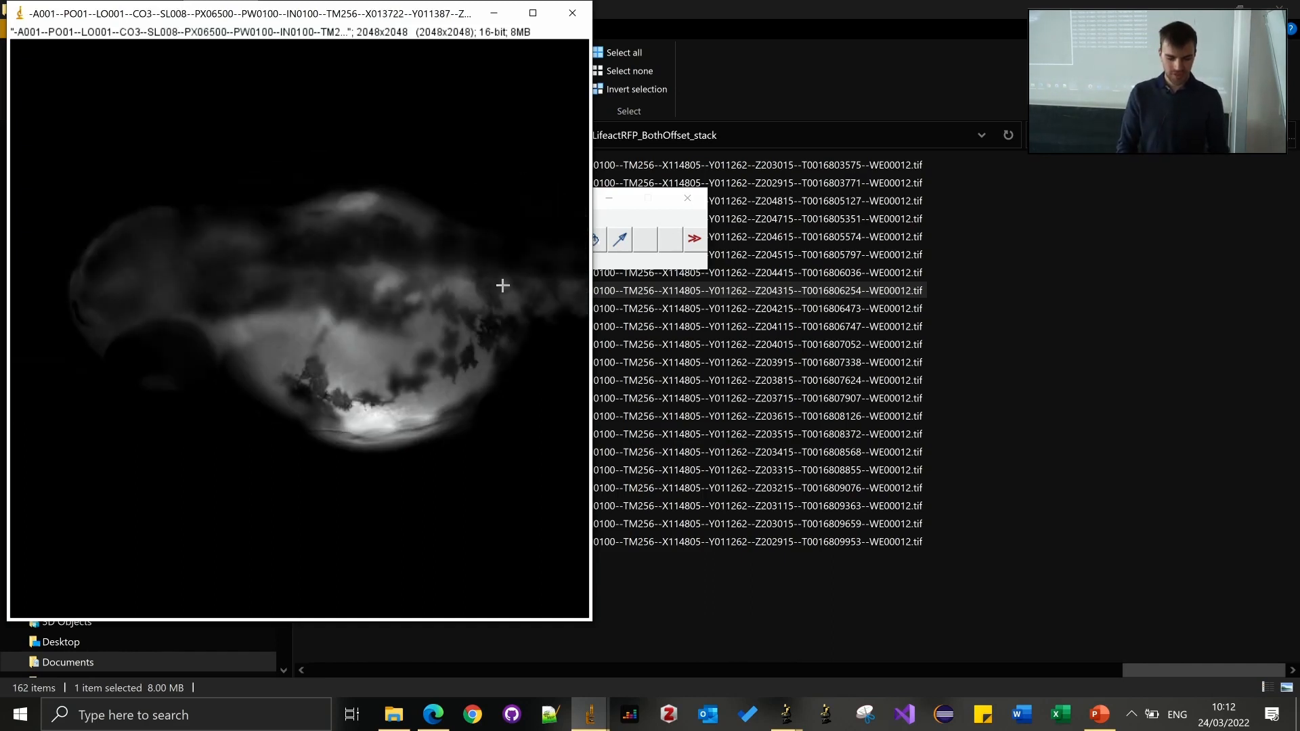
key(ctrl+shift+o)
key(ctrl+shift+o)
key(ctrl+shift+o)
key(ctrl+shift+o)
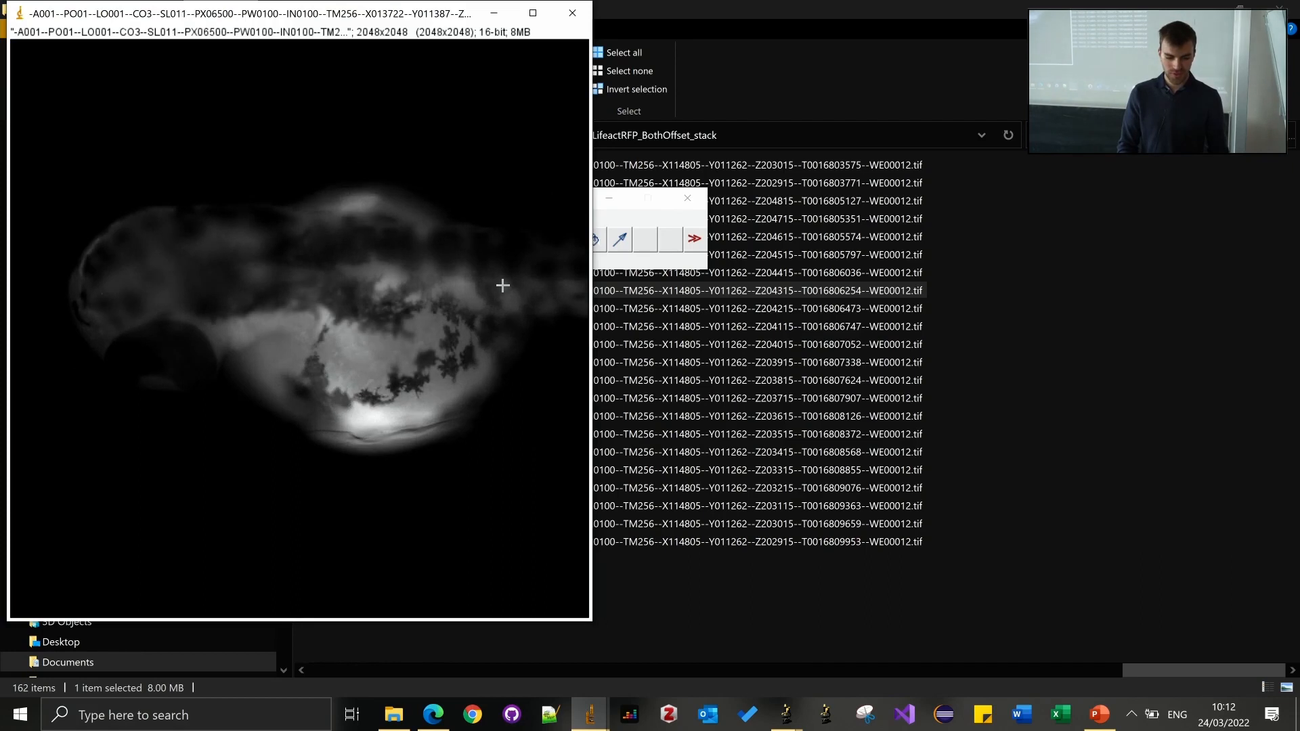
key(ctrl+shift+o)
key(ctrl+shift+o)
key(ctrl+shift+o)
key(ctrl+shift+o)
key(ctrl+shift+o)
key(ctrl+shift+o)
key(ctrl+shift+o)
key(ctrl+shift+o)
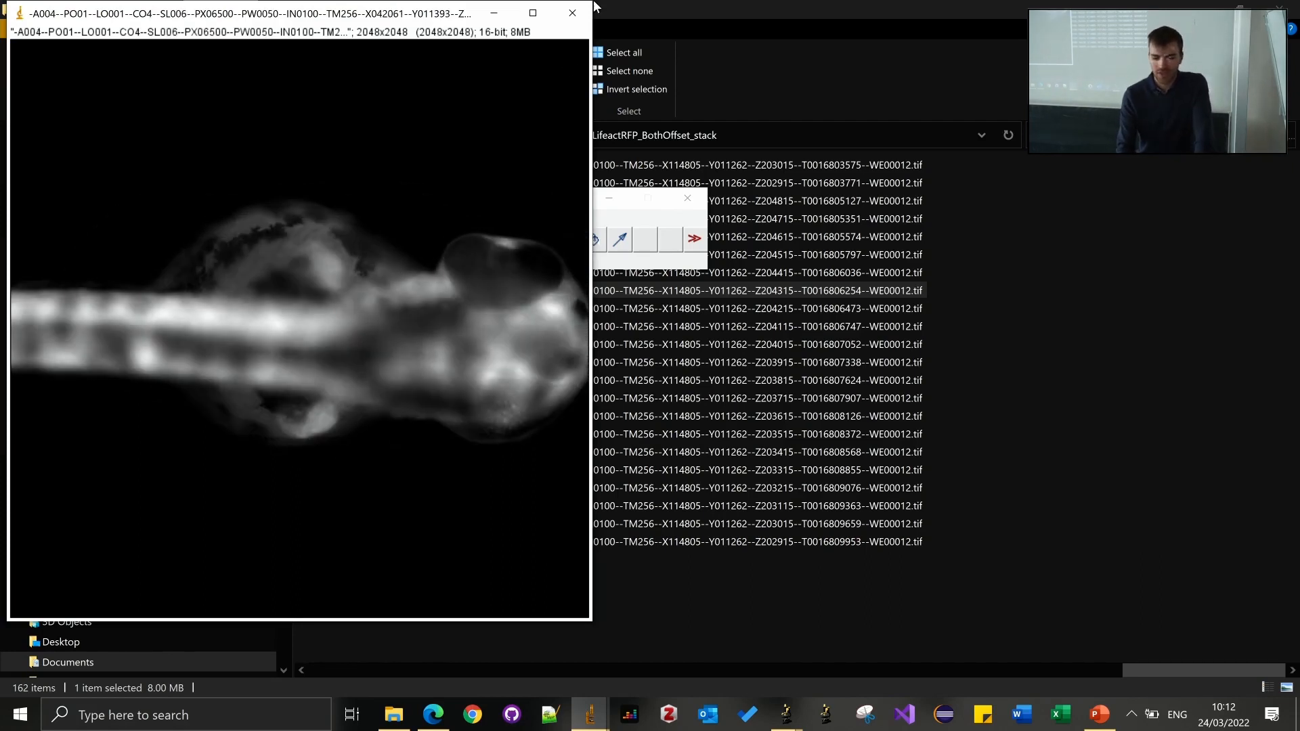
click(562, 13)
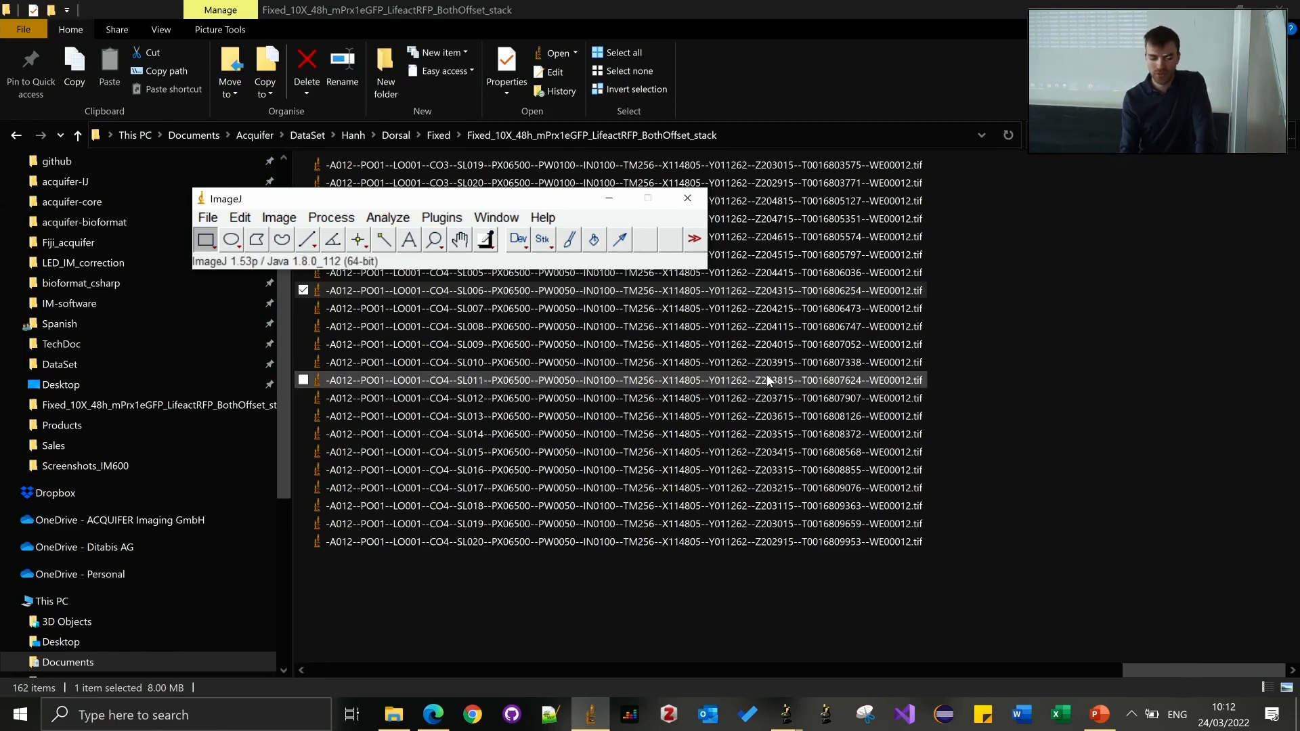
click(696, 203)
Step: Return to the Batch Copy dialog, select the wells available in the directory, and exclude A004 and A008
mouse_move(785, 718)
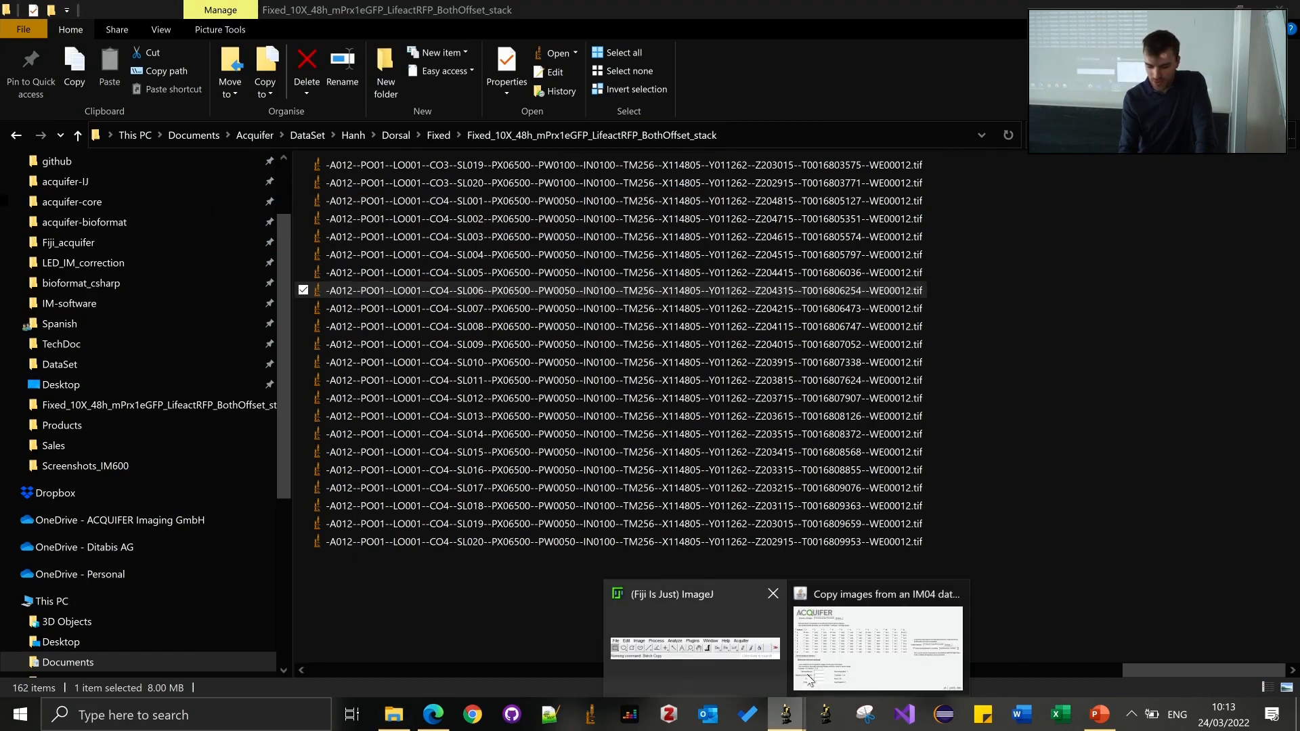
click(846, 648)
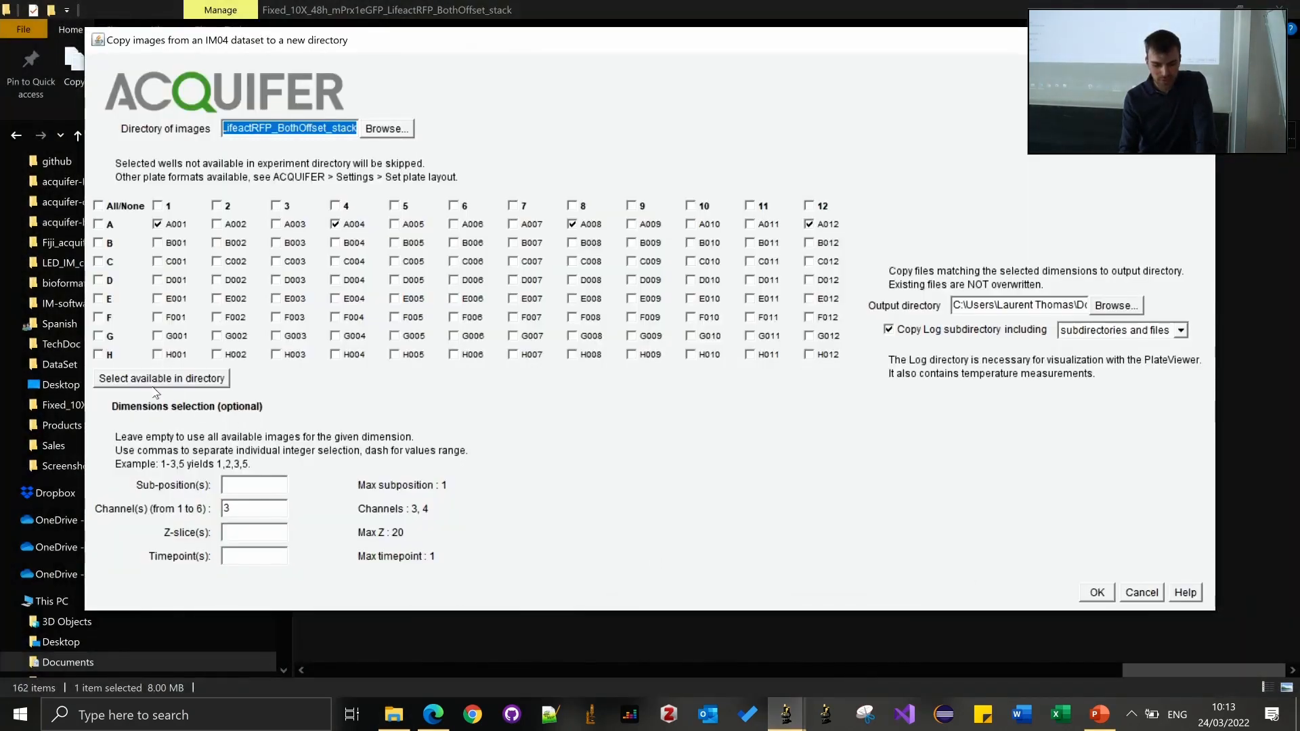
click(155, 382)
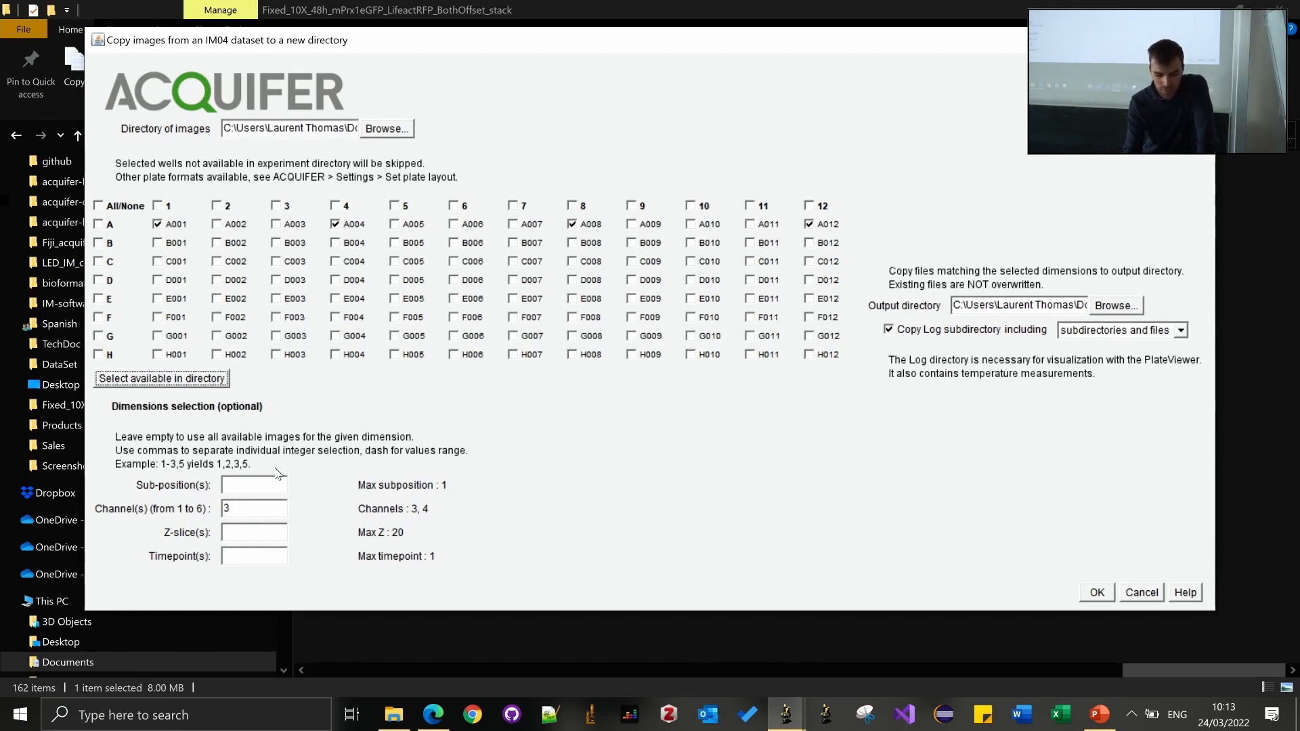
double_click(257, 507)
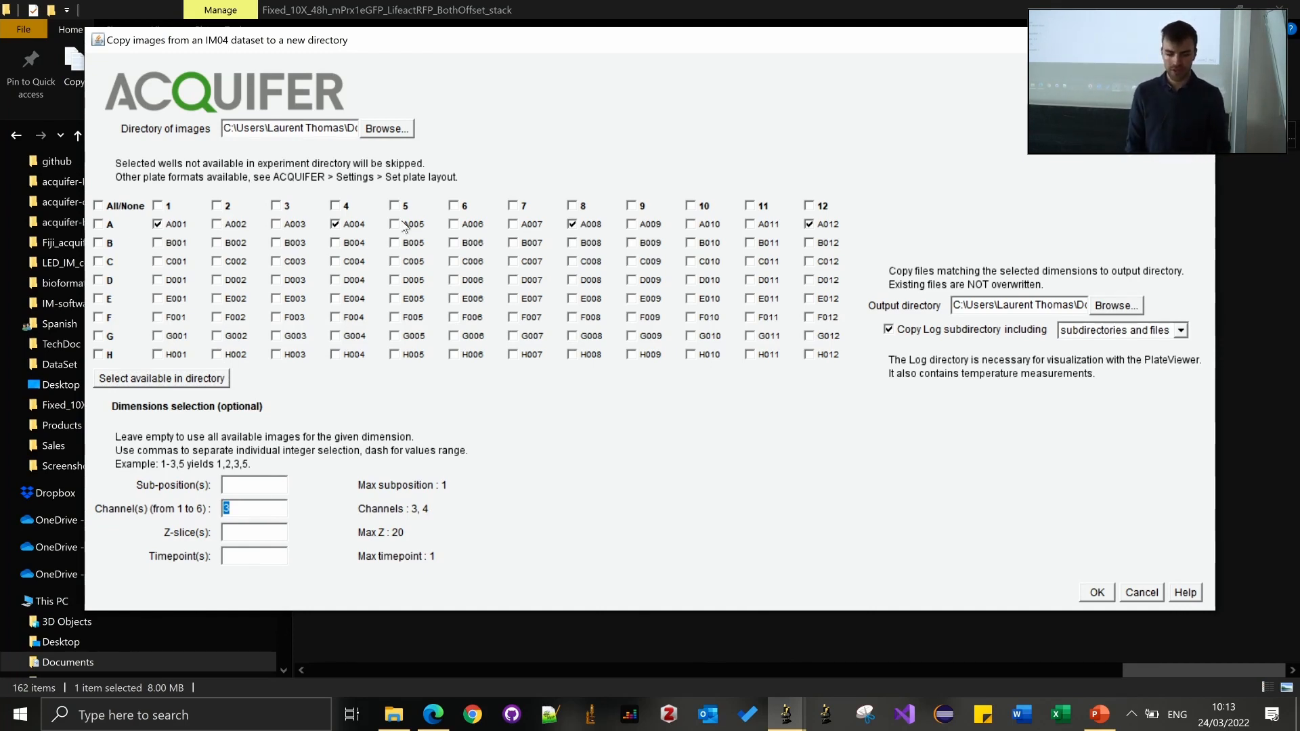
click(338, 225)
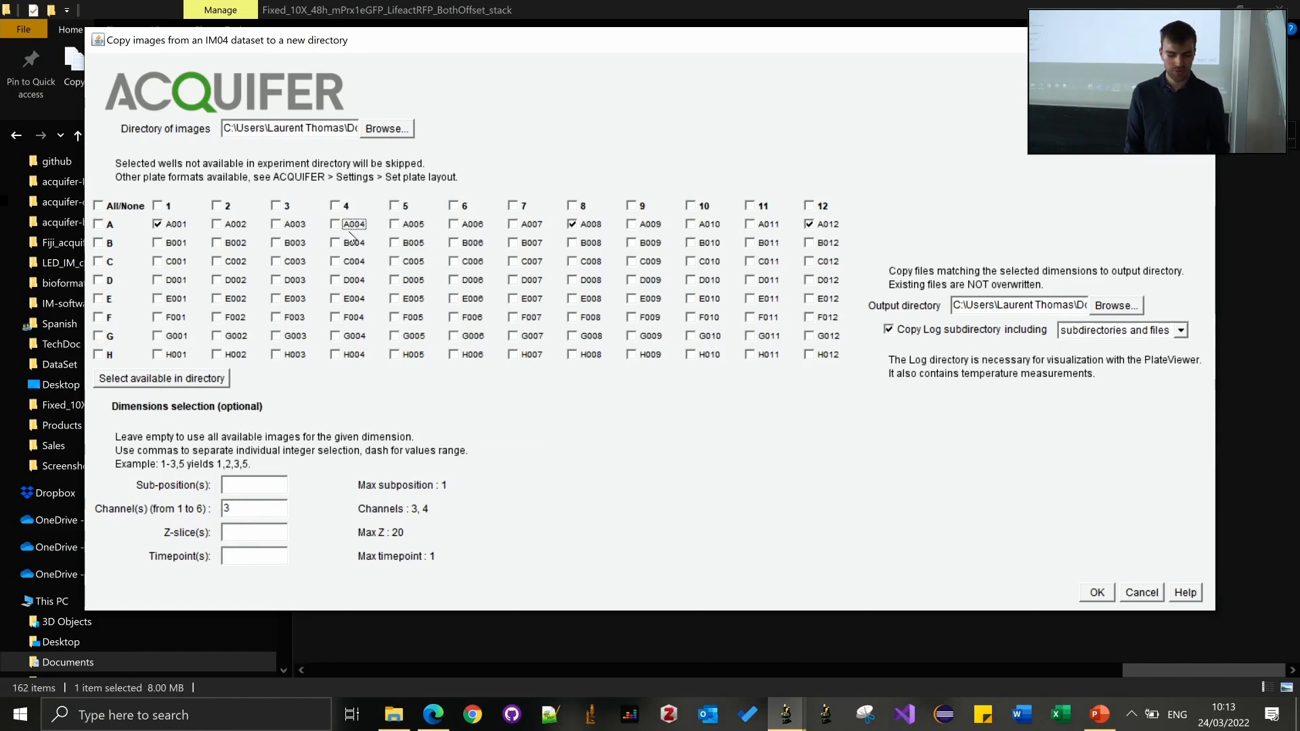
click(573, 225)
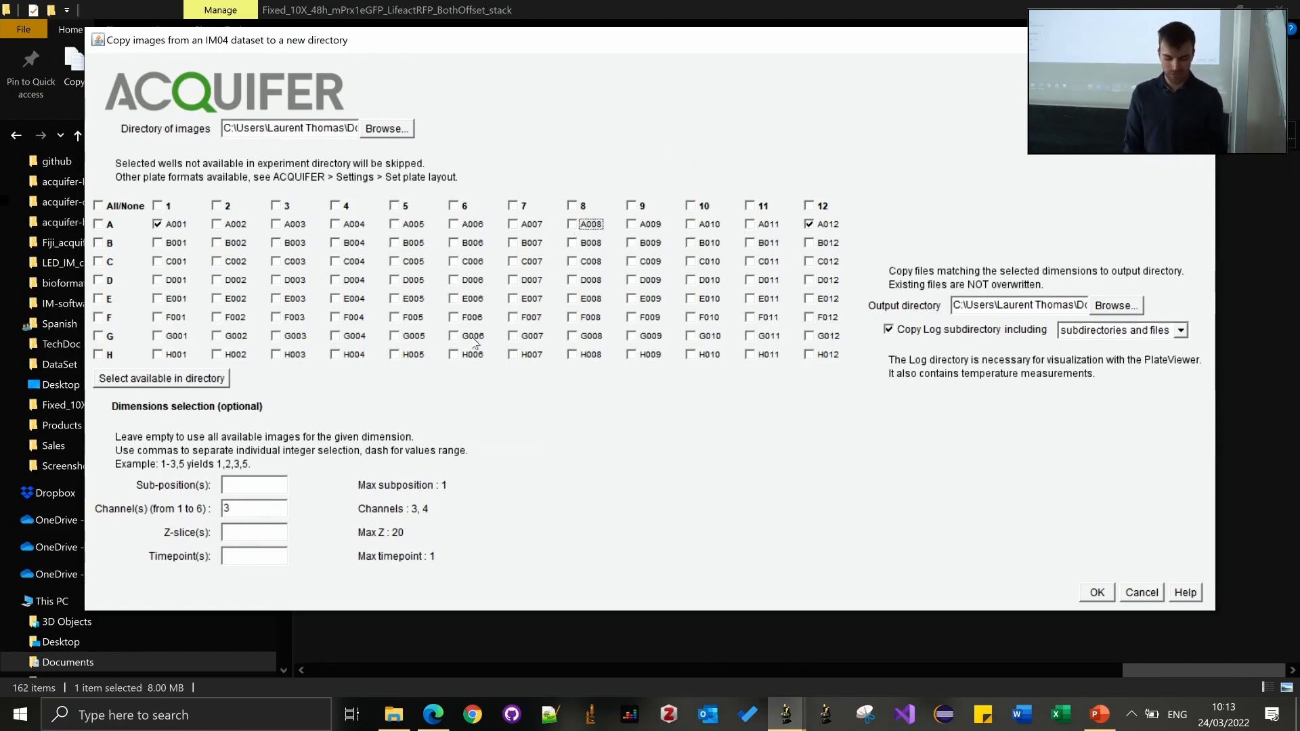
Step: Restrict the images to copy to channel 3 and Z-slices 10-15
click(262, 488)
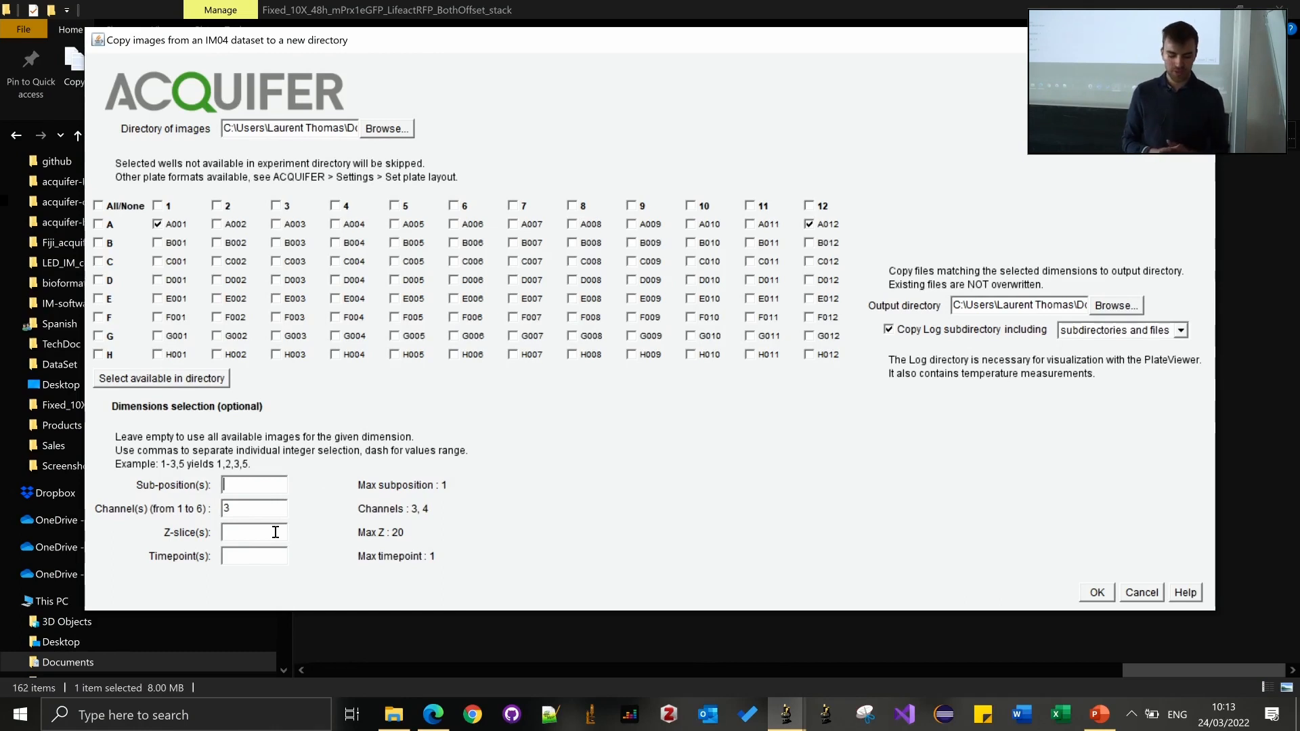
click(257, 507)
key(BackSpace)
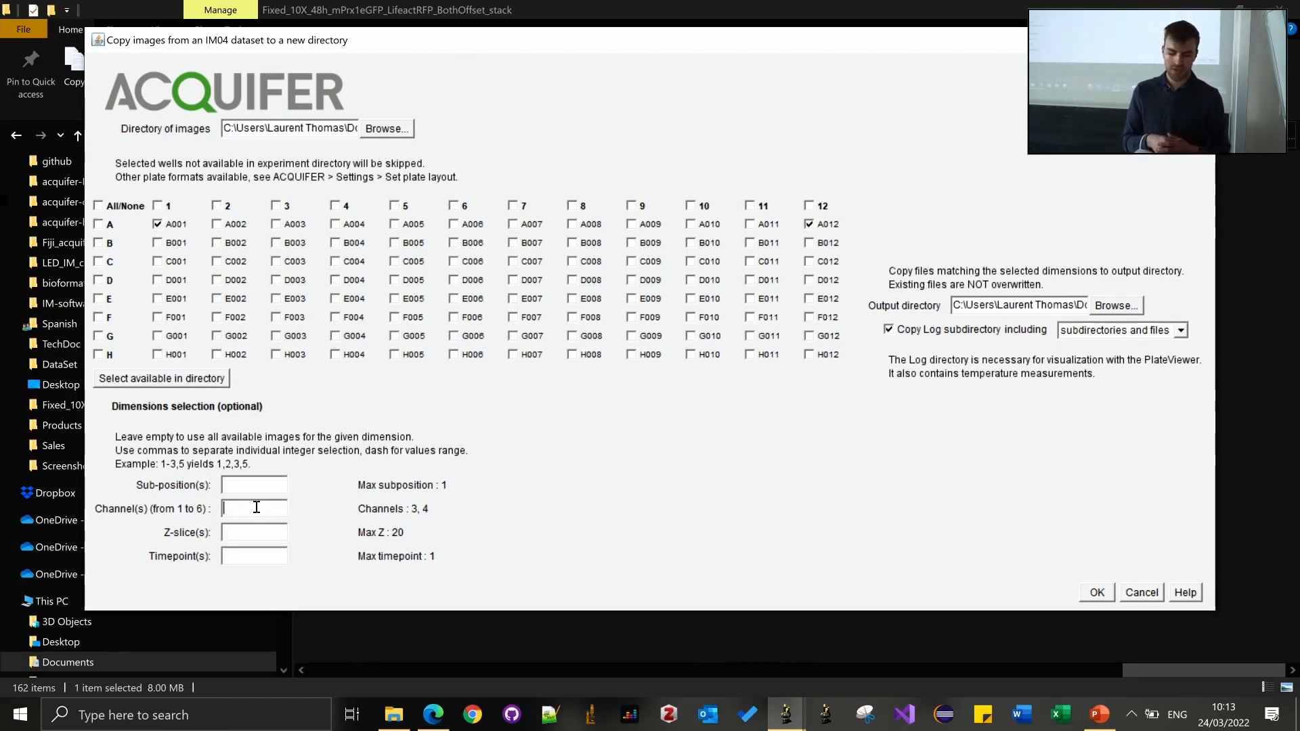
text(3)
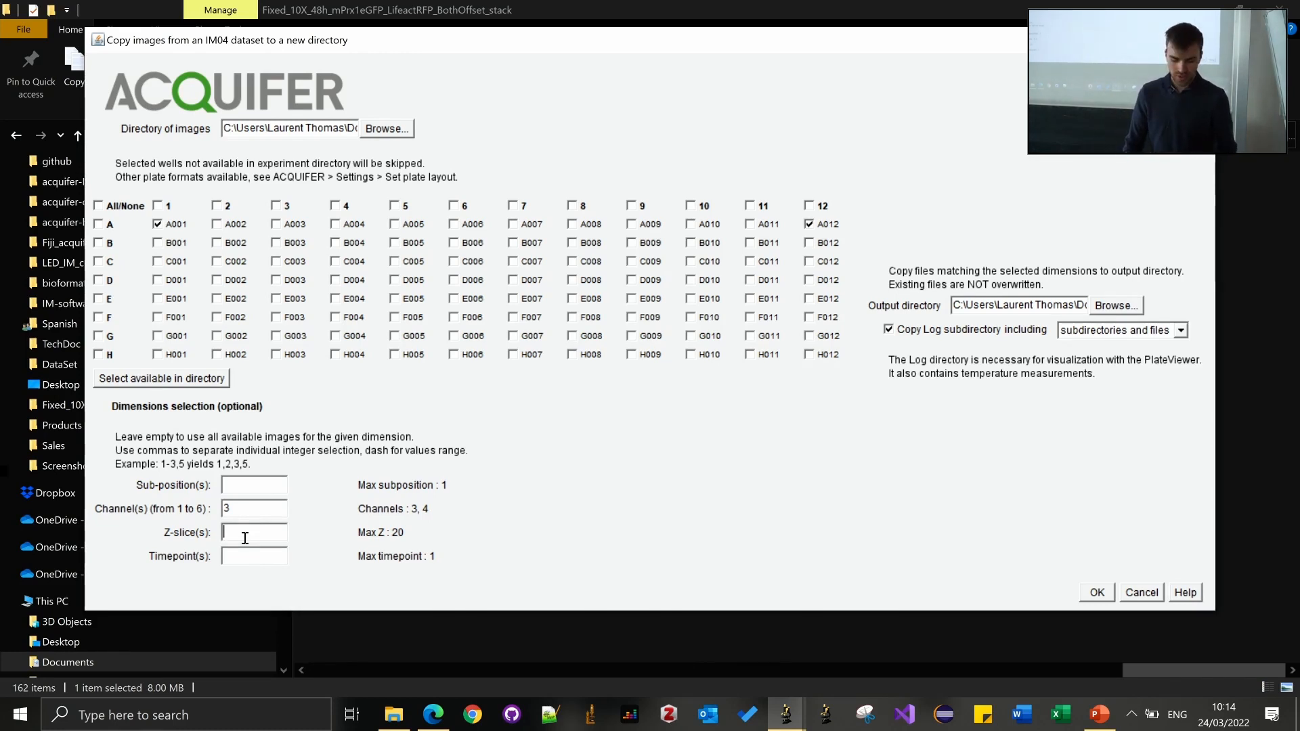
text(10-15)
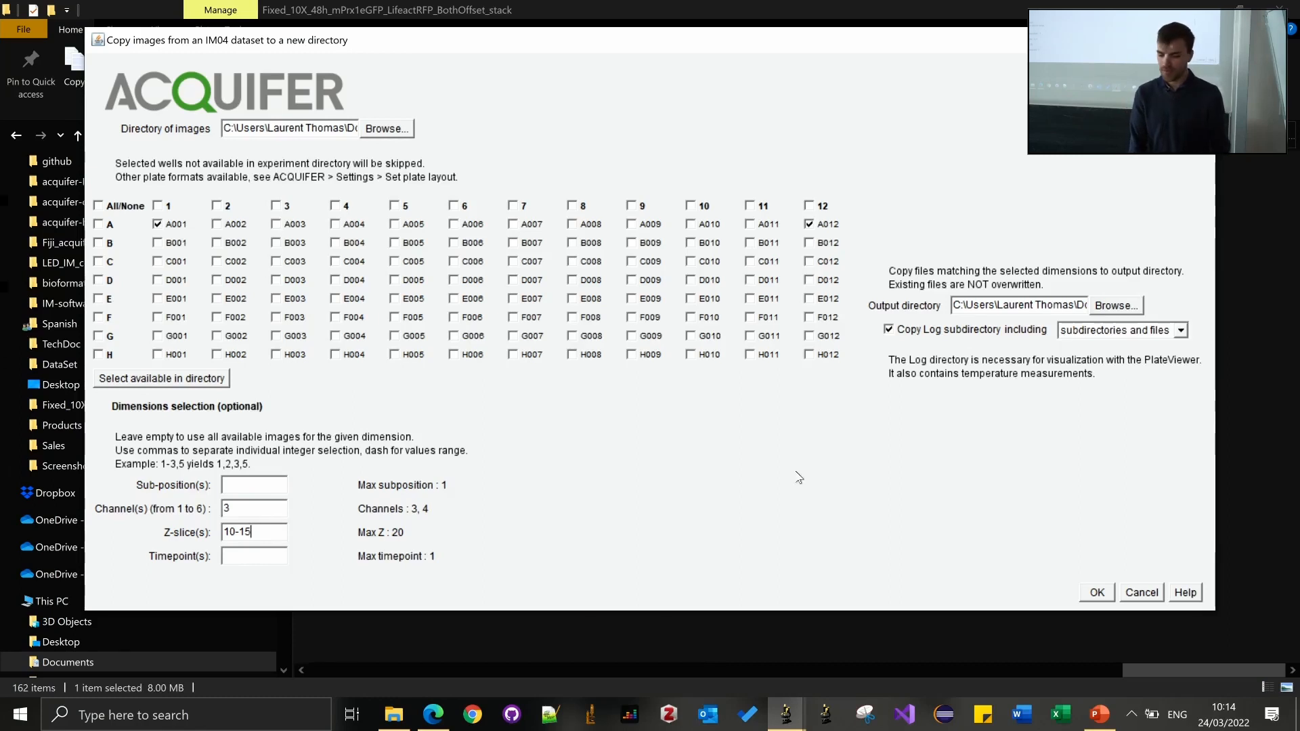
Step: Turn off copying the Log subdirectory and run the batch copy into the Downloads\output_copy folder
triple_click(953, 303)
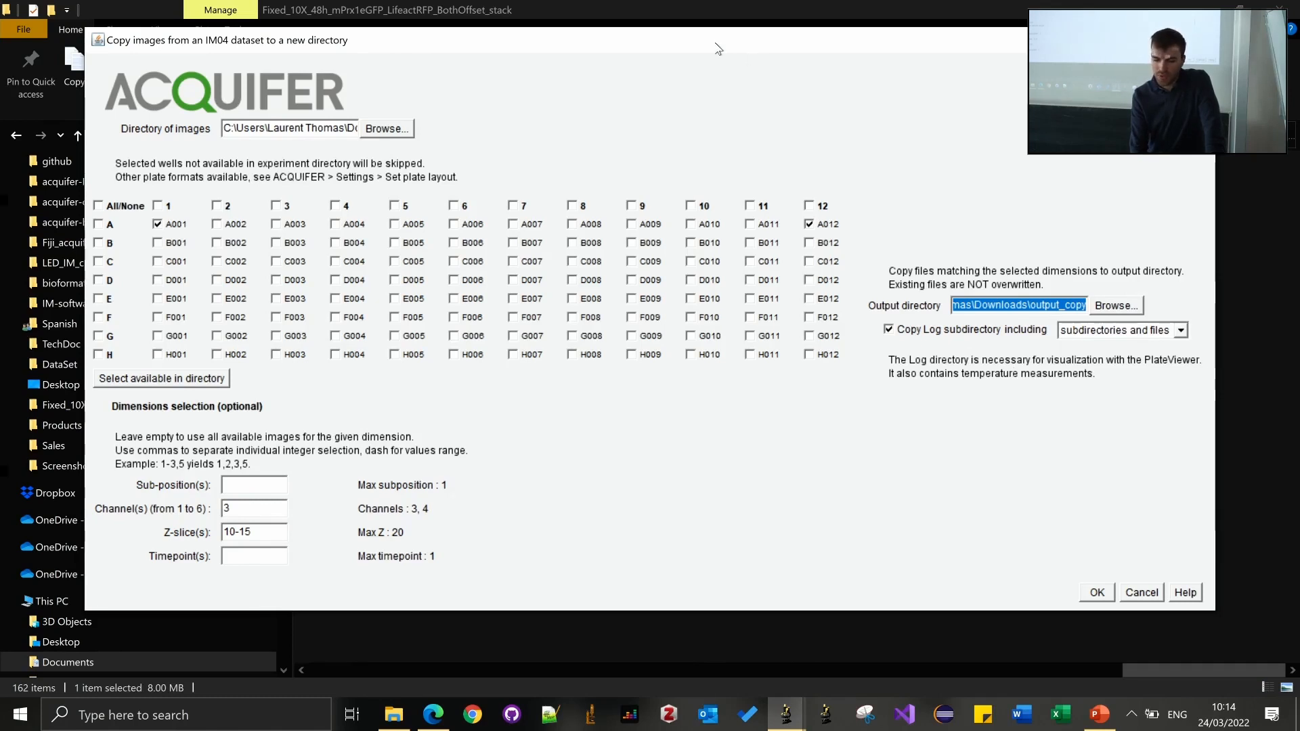
drag(716, 42, 705, 70)
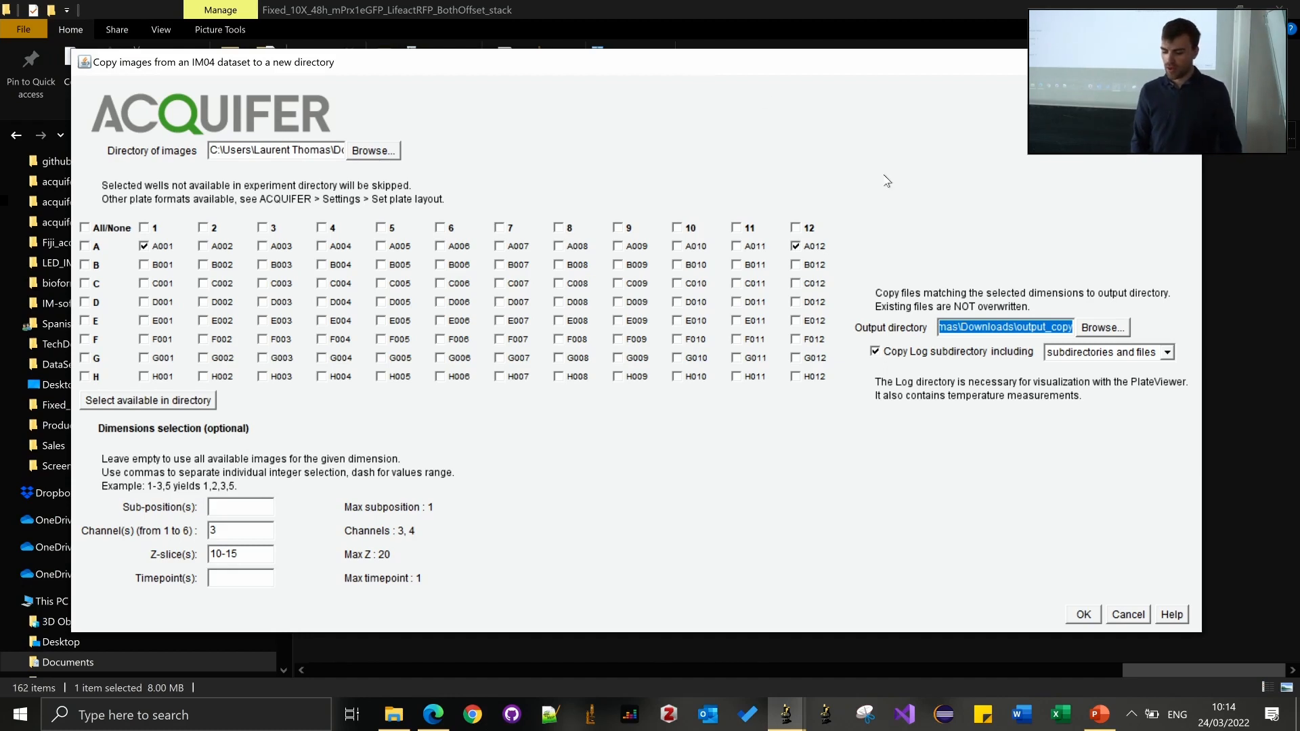
click(877, 353)
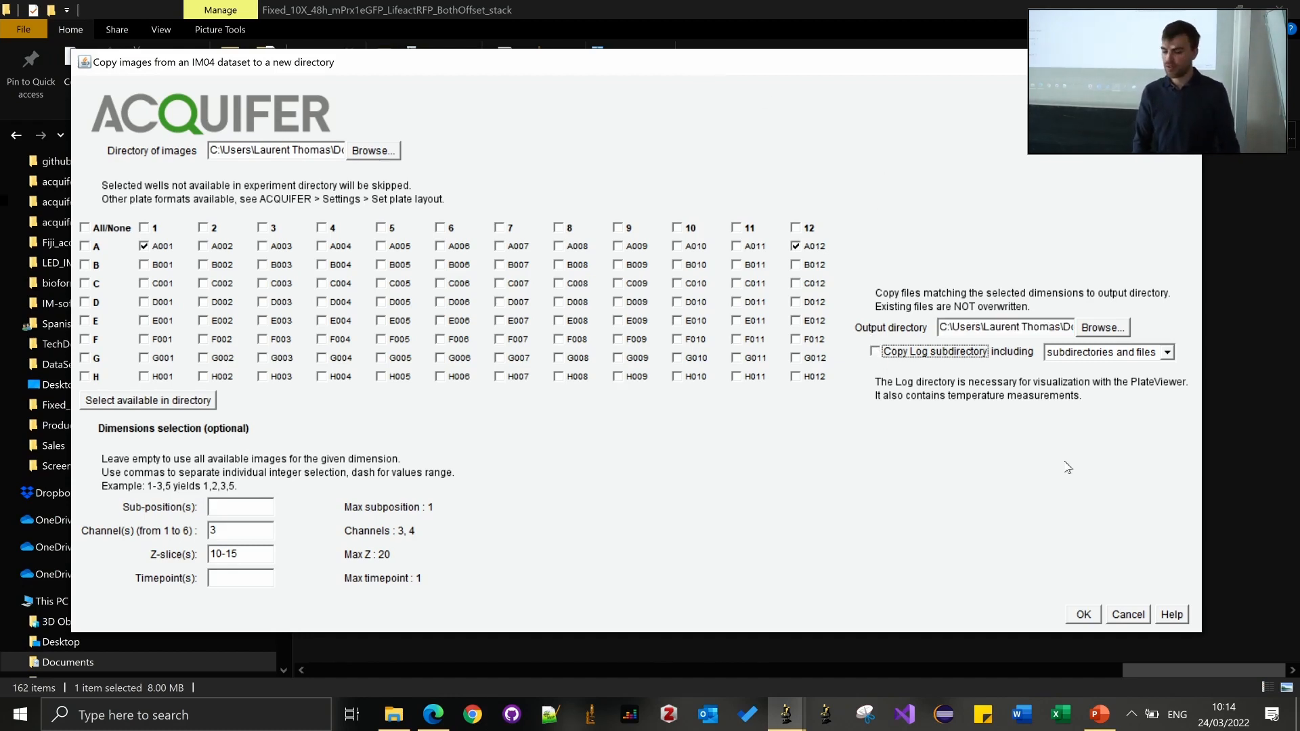
click(1084, 616)
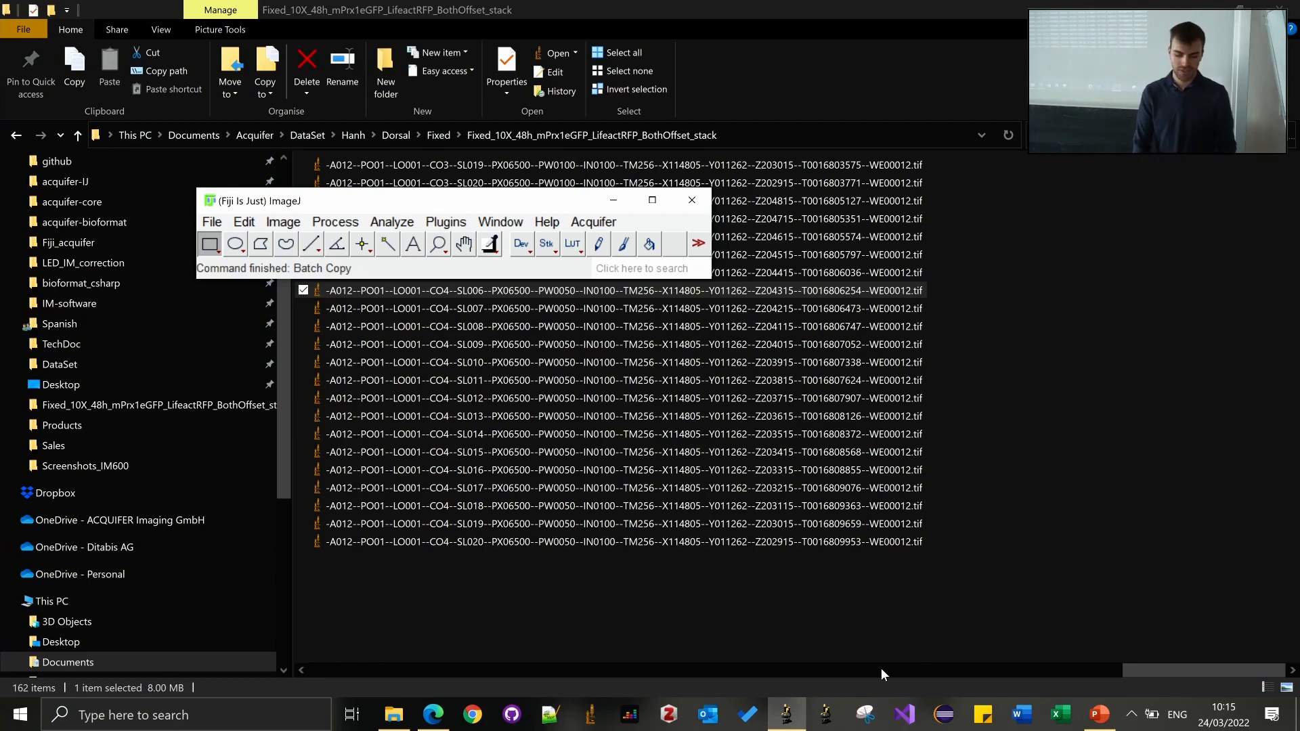
Step: Open the output_copy folder in Downloads with File Explorer and check the wells, channel and Z-slices of the copied TIFFs
drag(287, 437, 278, 558)
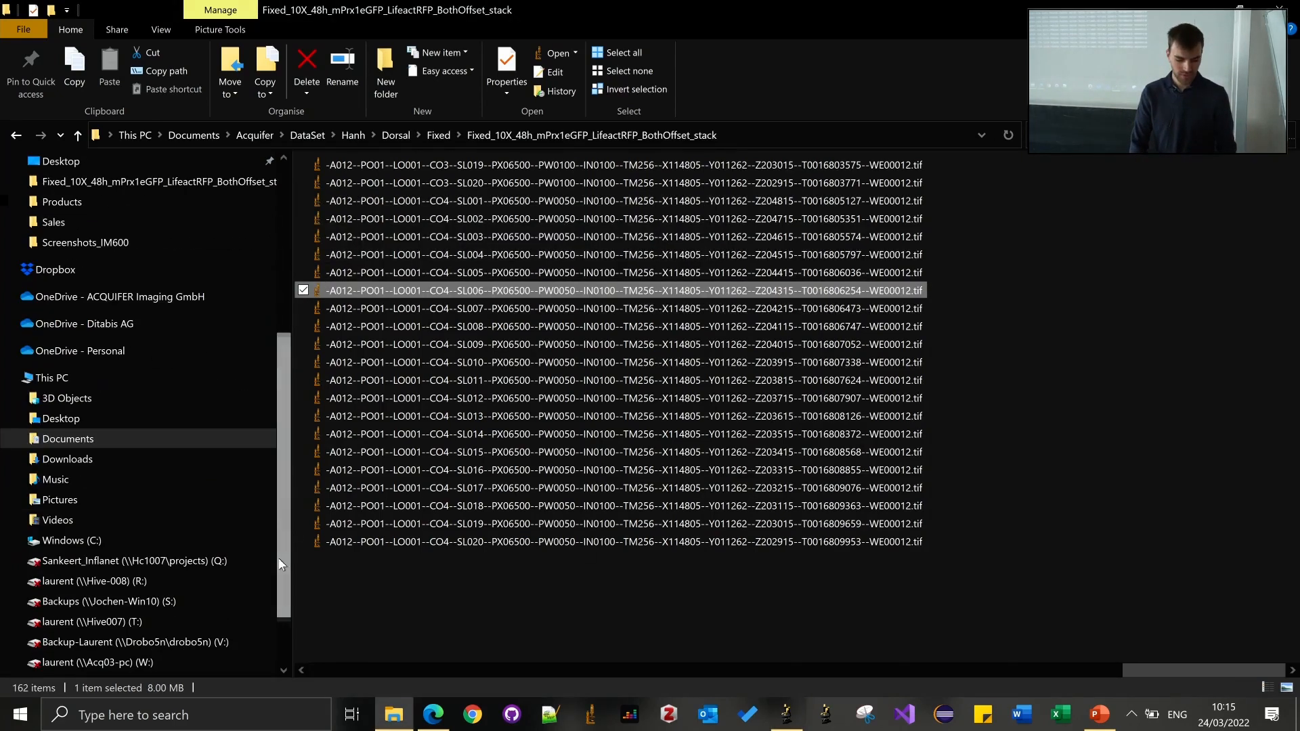
click(42, 458)
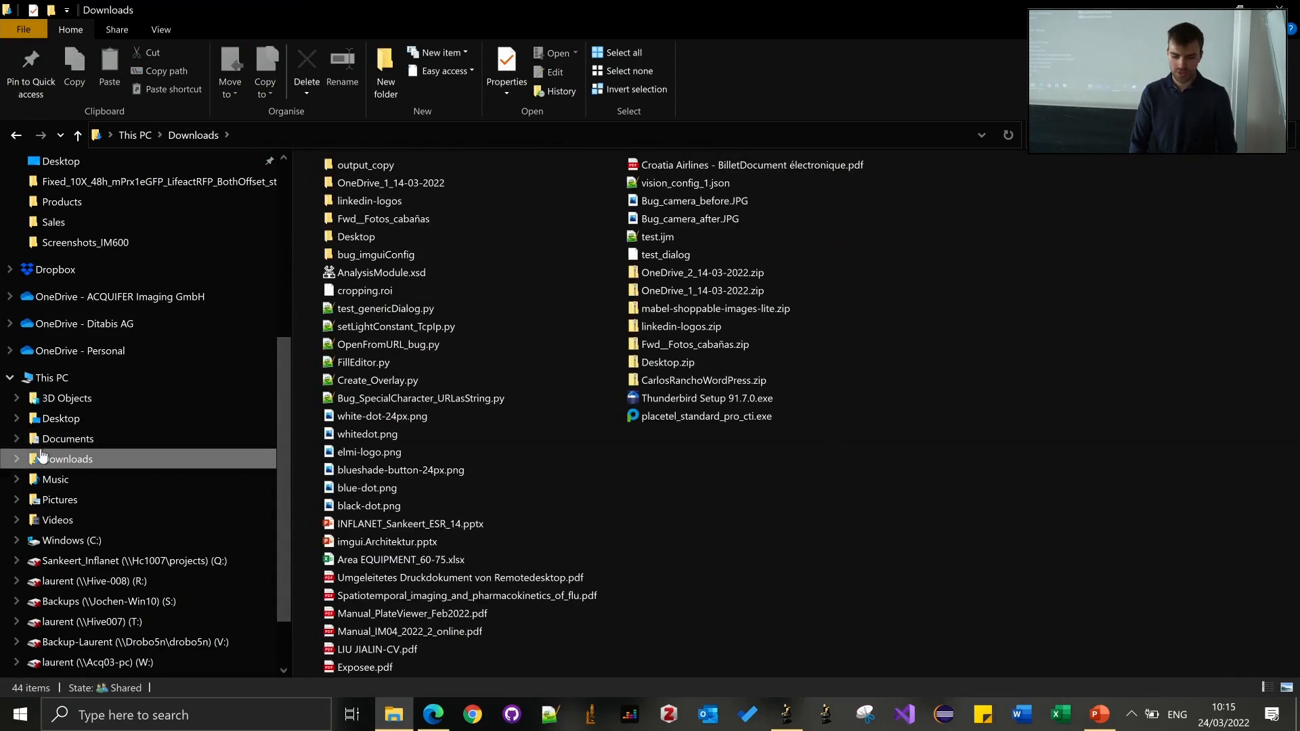
double_click(346, 172)
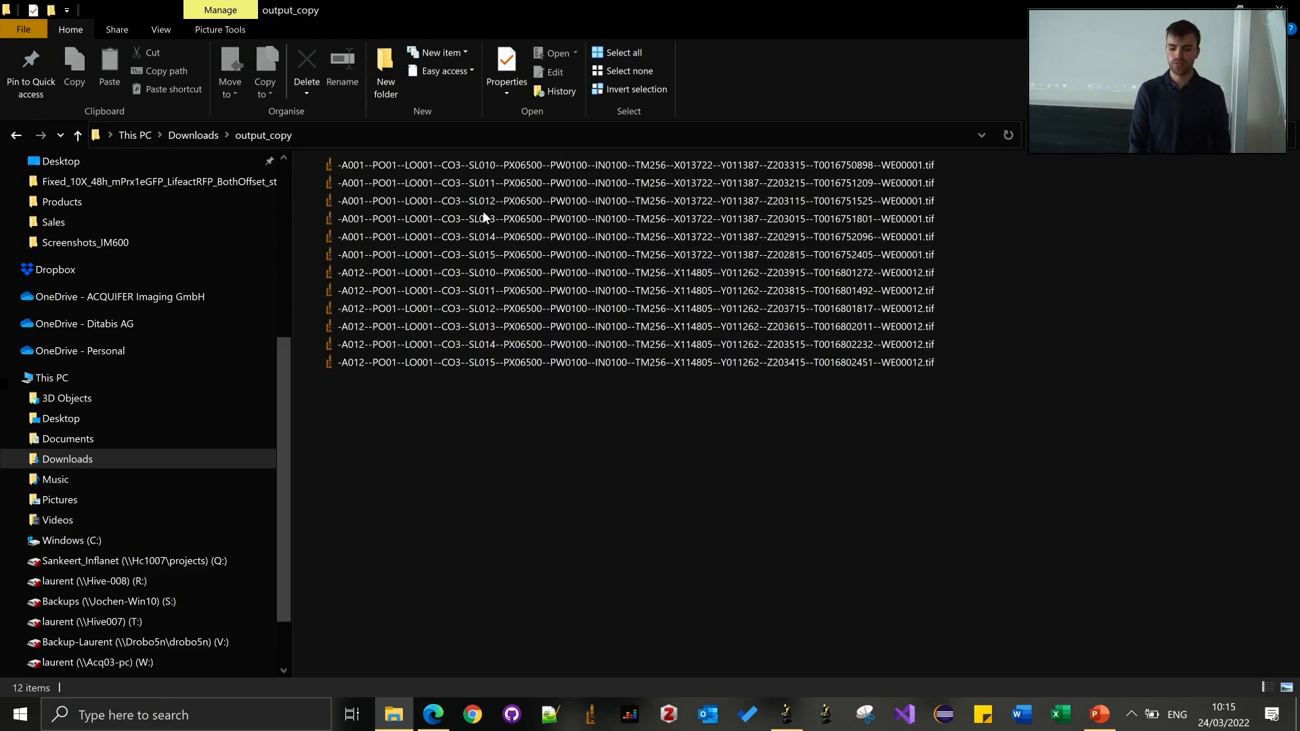
click(461, 165)
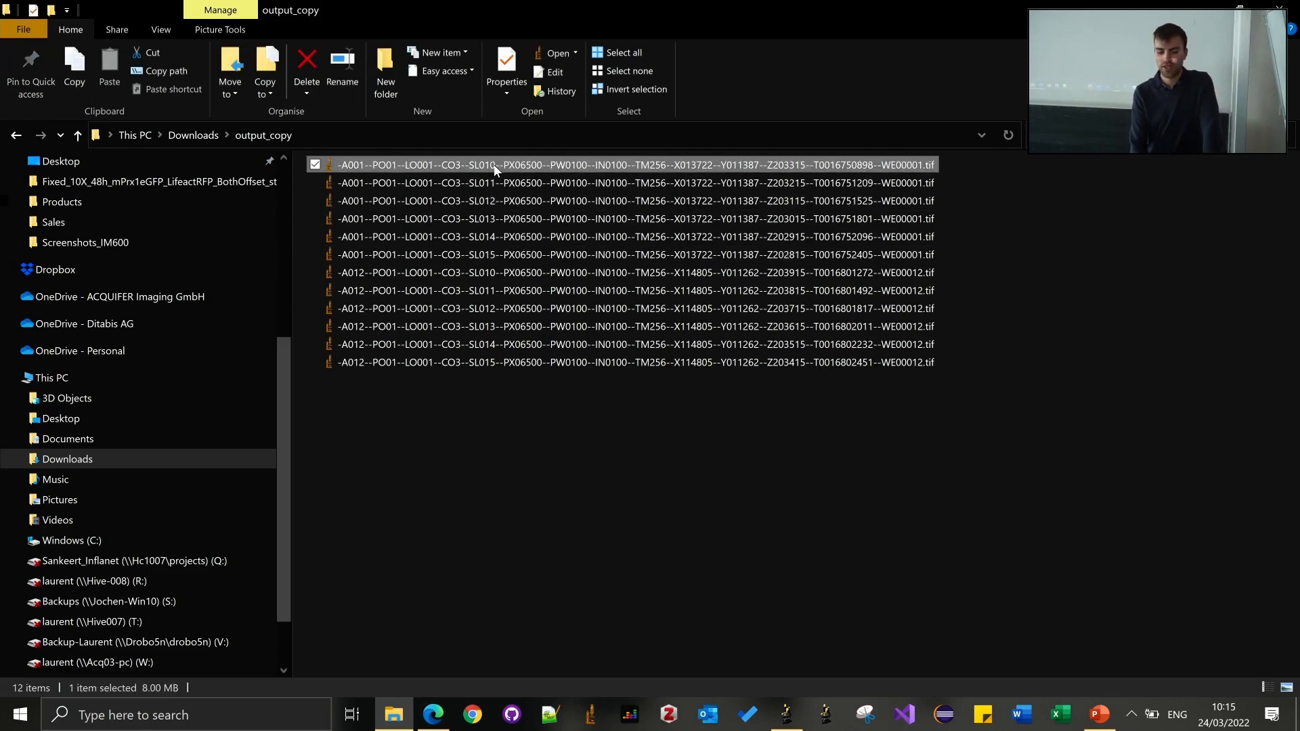
click(492, 258)
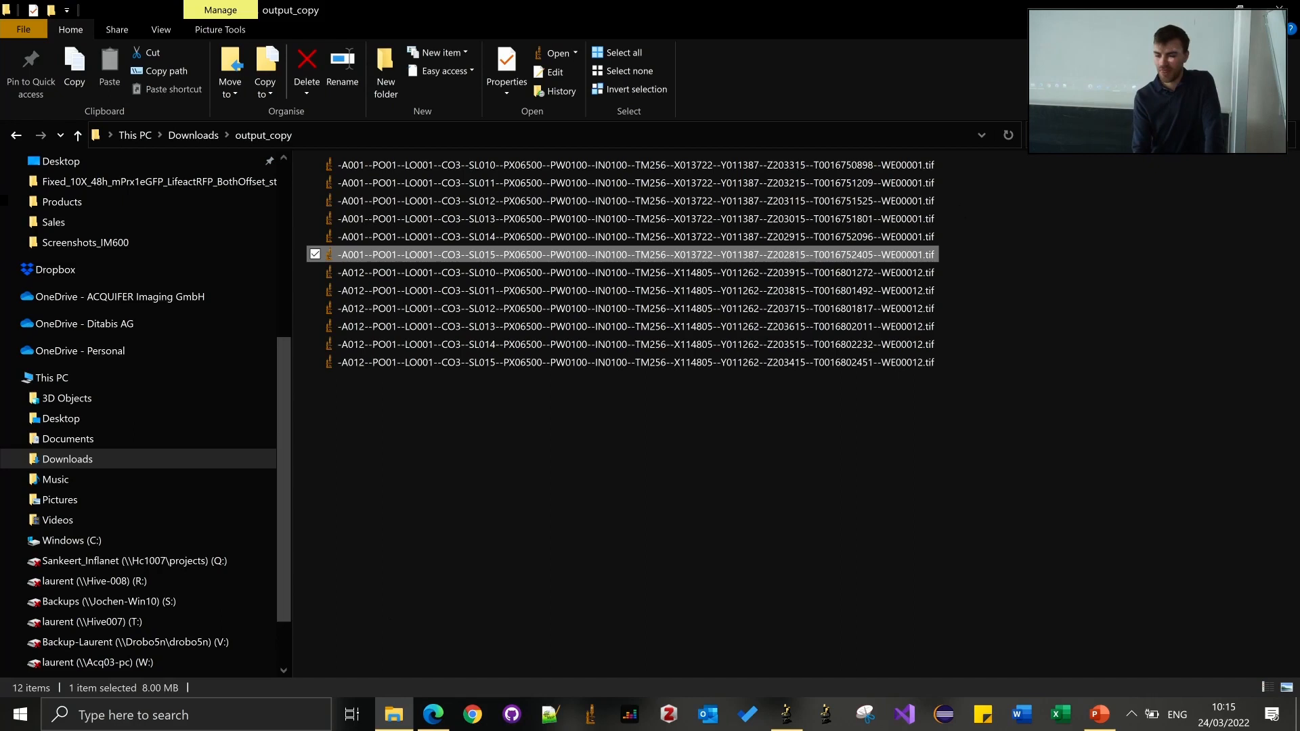
click(1193, 8)
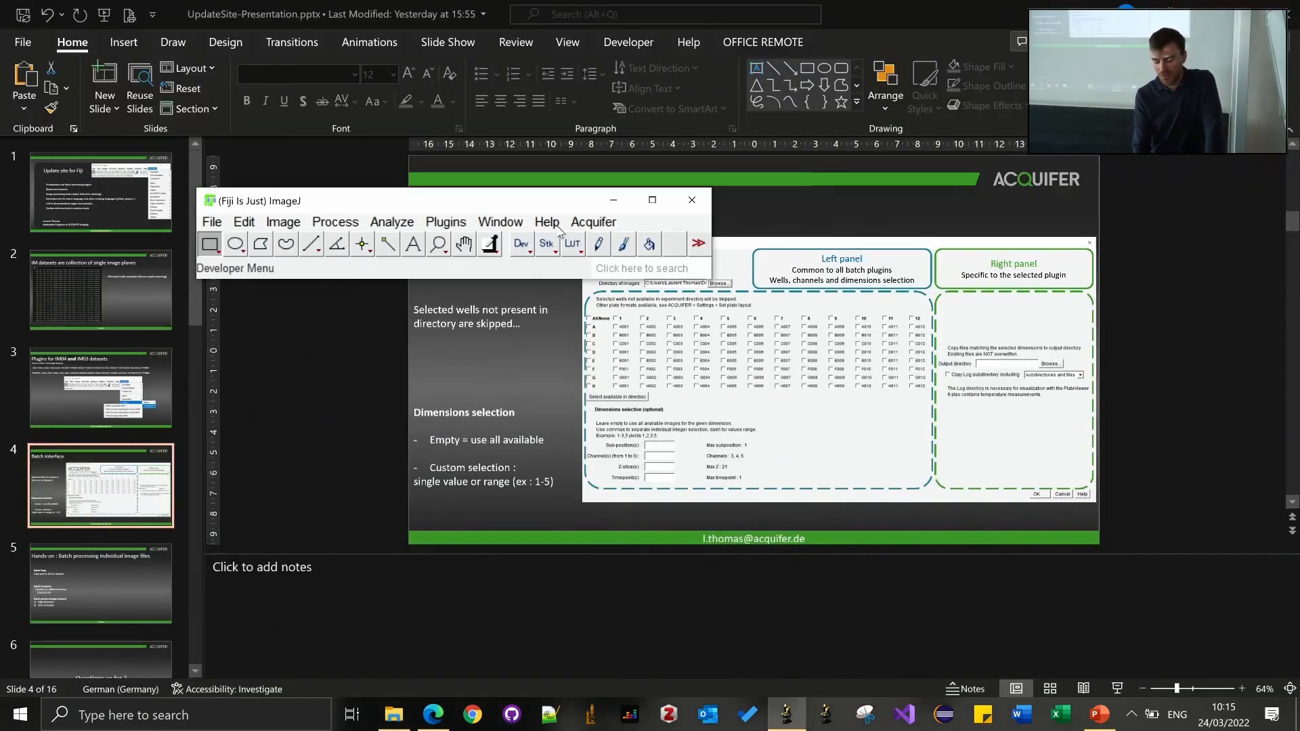
Step: Open the Batch Converter in Fiji, review its crop, scaling and format settings, and cancel the dialog
click(588, 229)
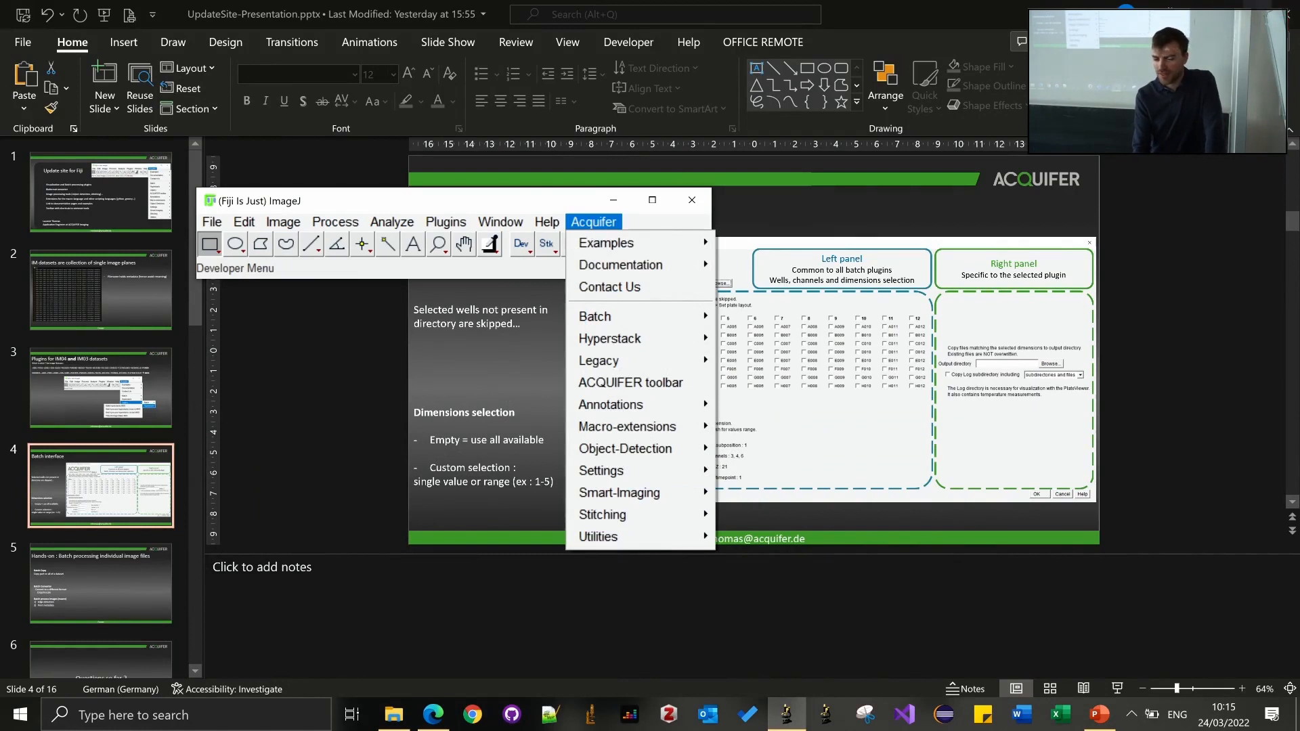
click(1198, 9)
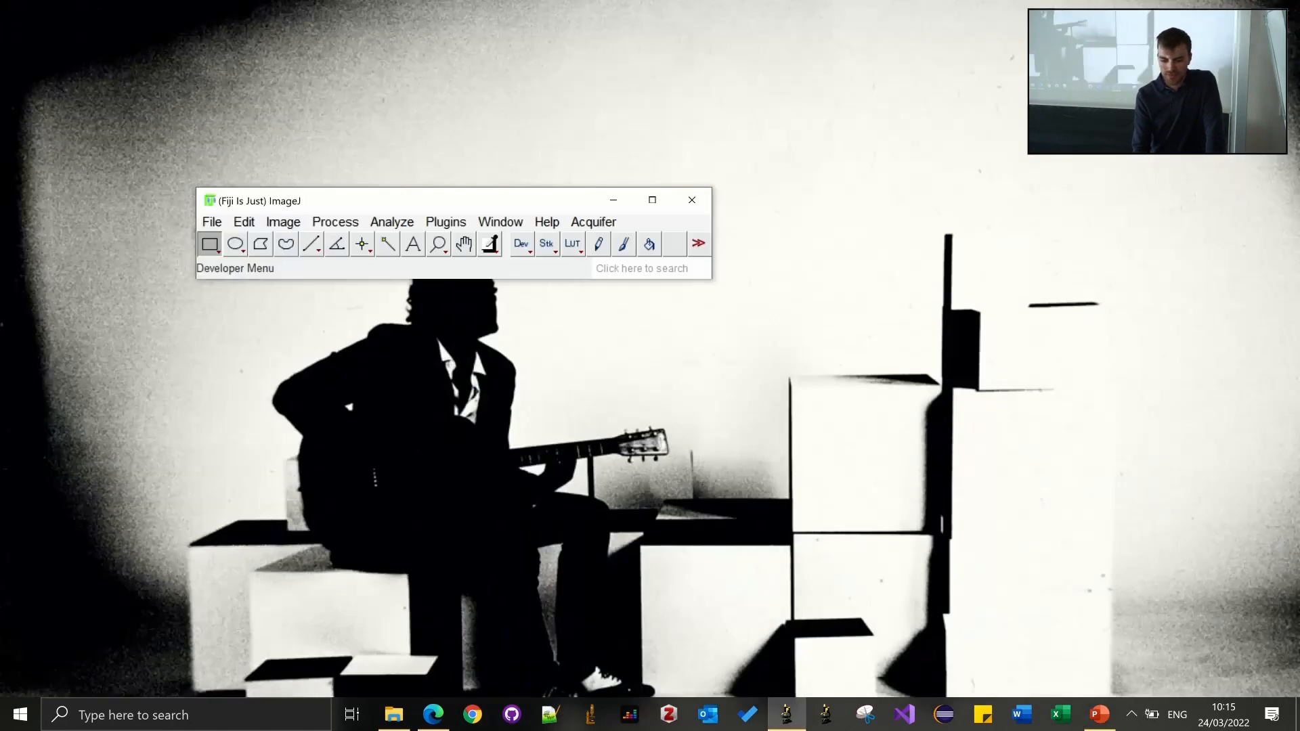
click(590, 226)
mouse_move(611, 317)
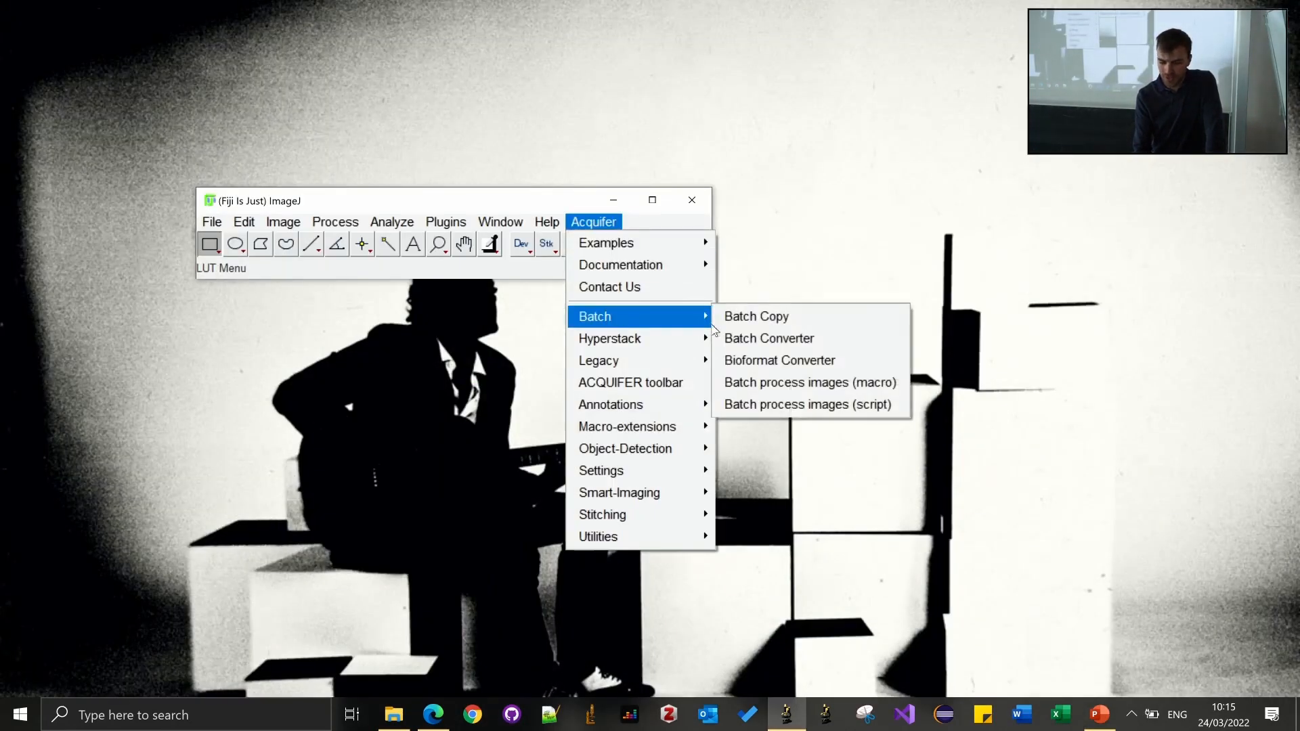
click(731, 338)
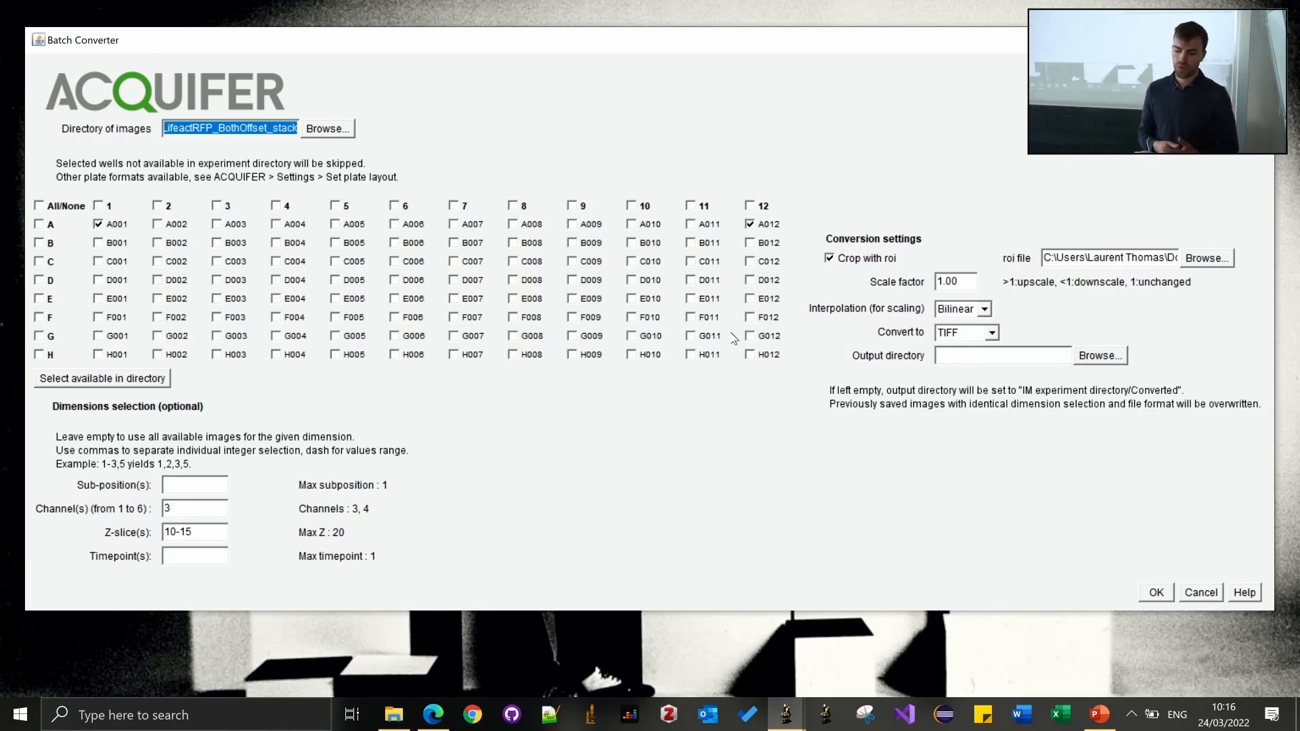
click(1192, 598)
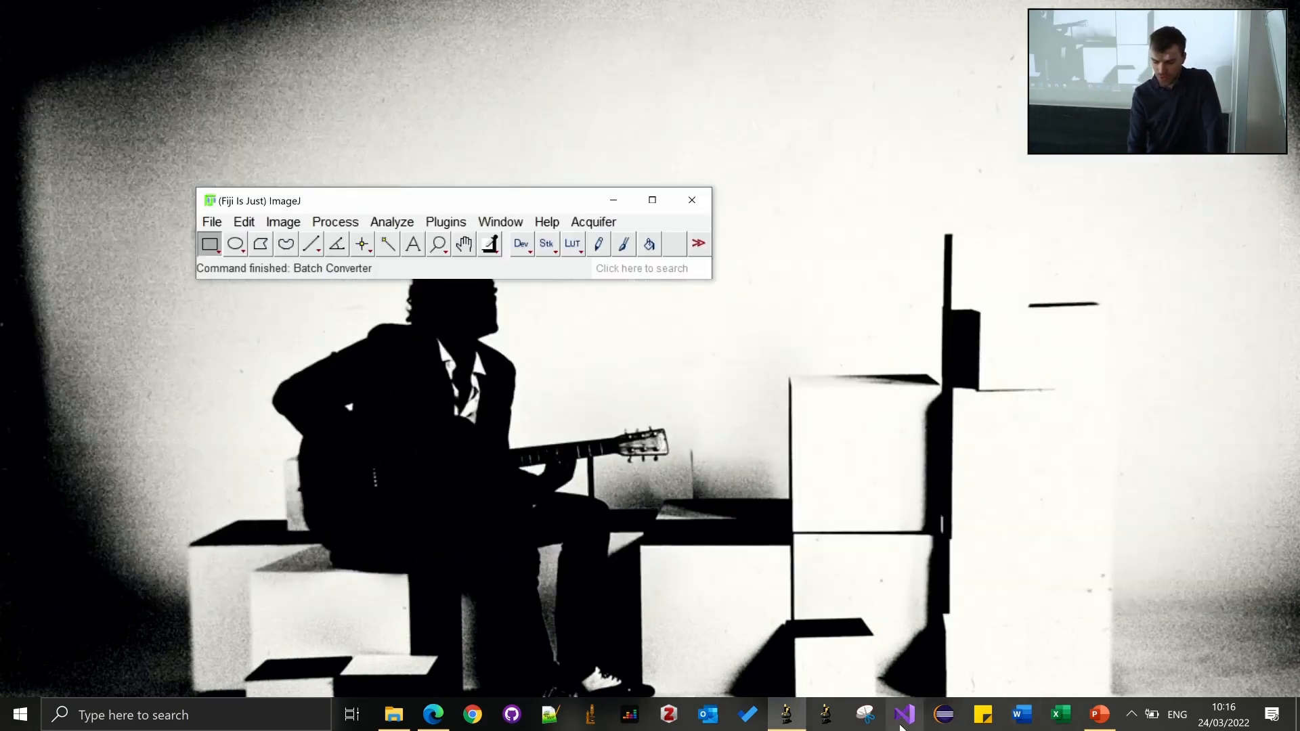
Step: Copy the folder path of the timelapse, 2-channel, single Z-slice dataset from the notes of slide 5 in PowerPoint
click(394, 714)
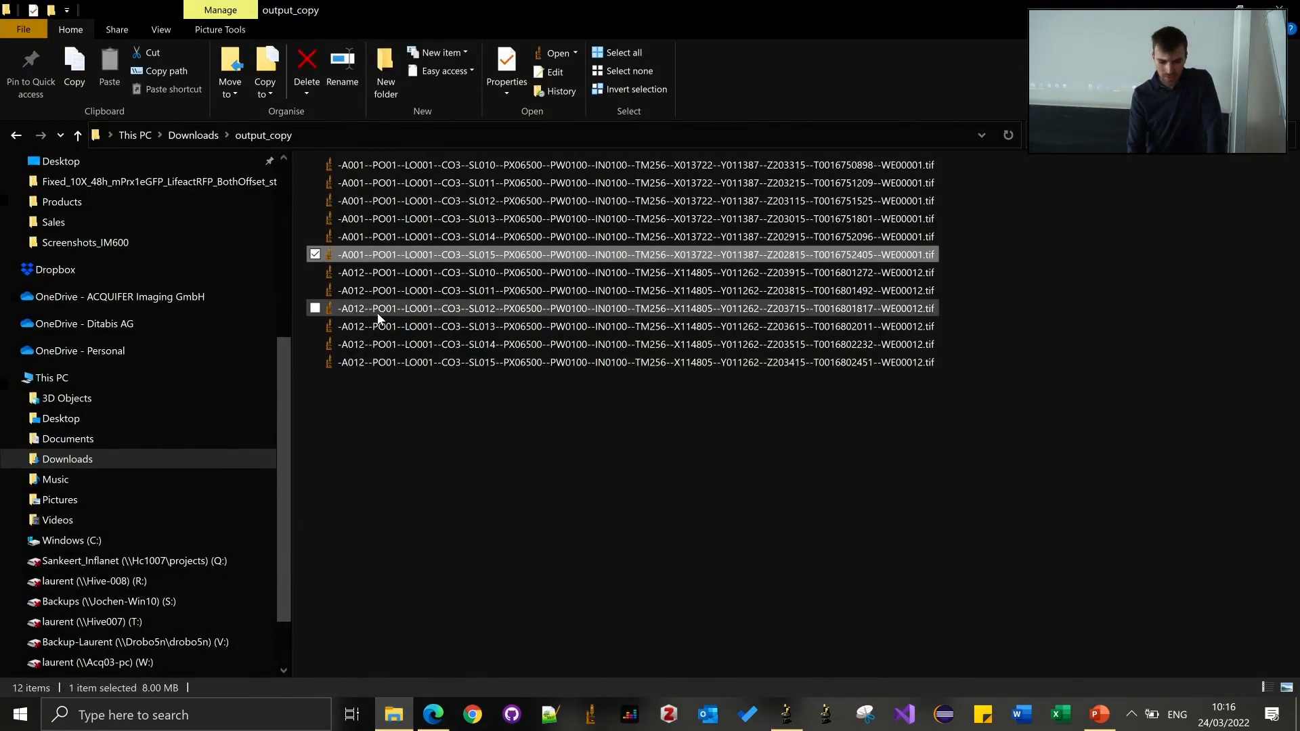
click(16, 135)
click(1099, 714)
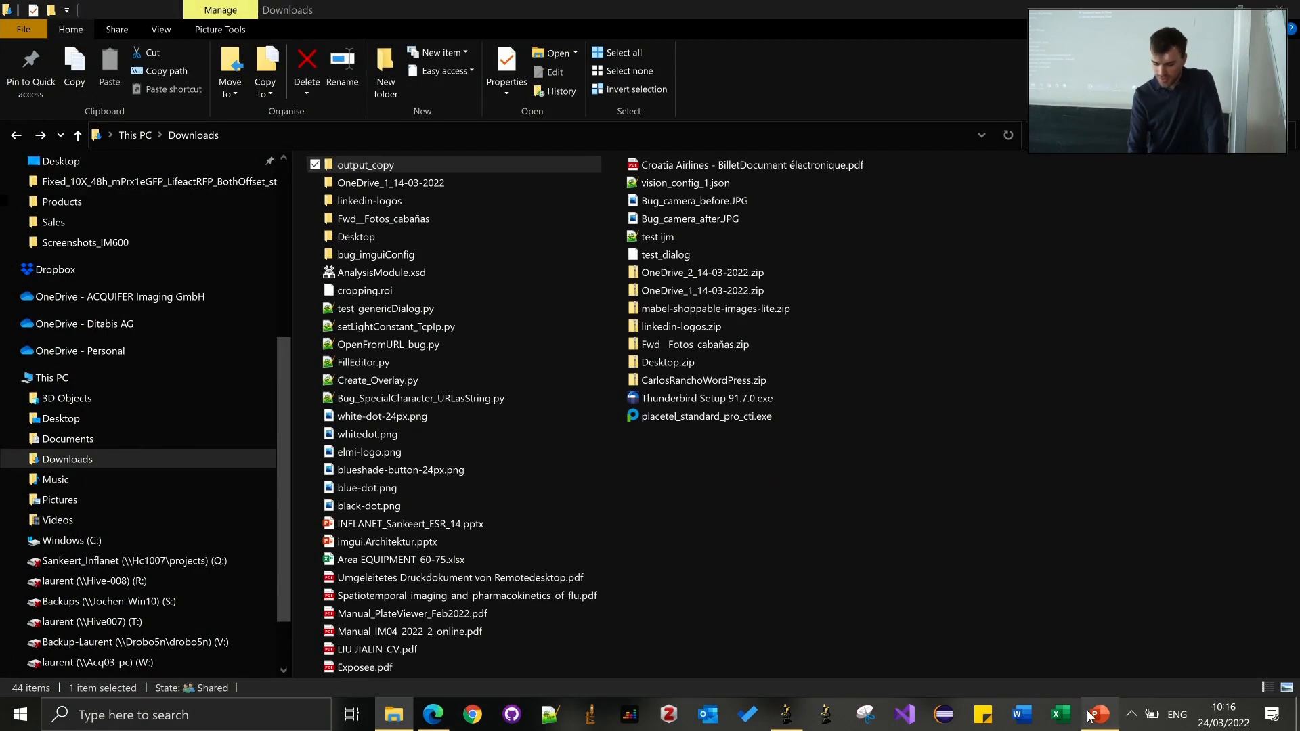
click(86, 574)
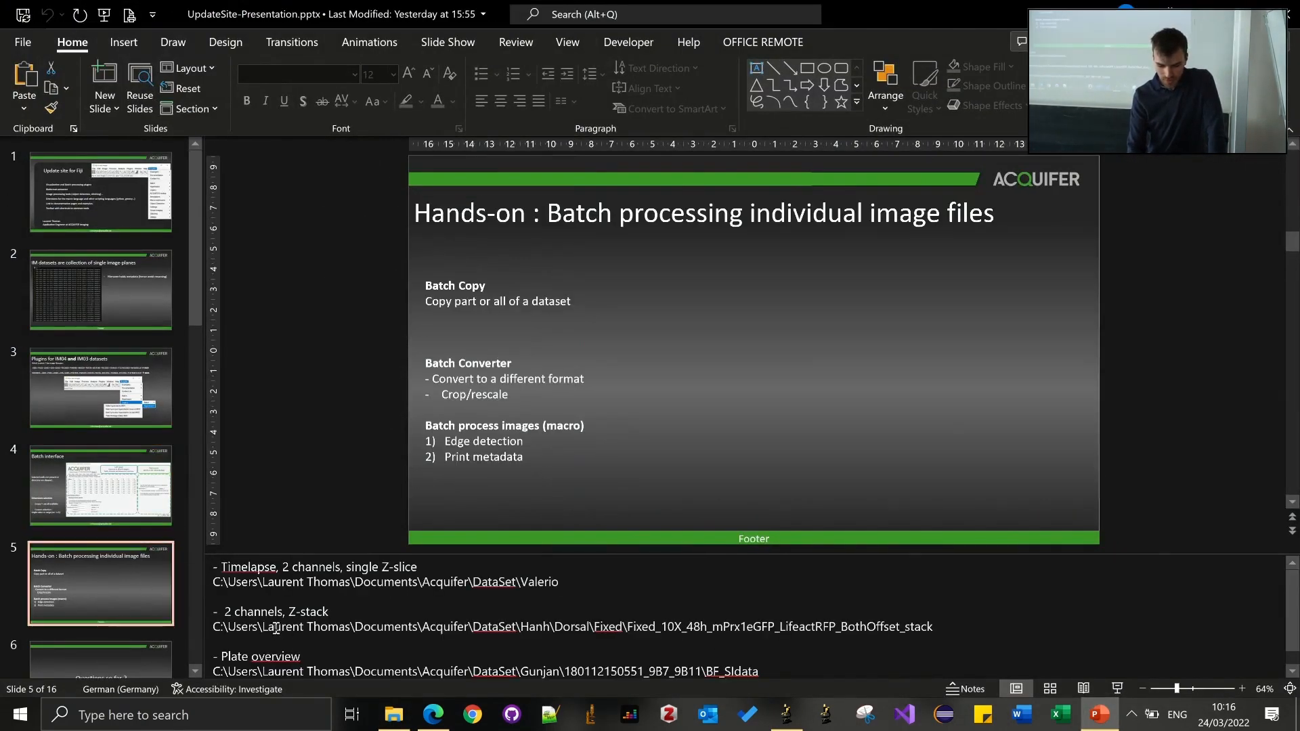
triple_click(266, 582)
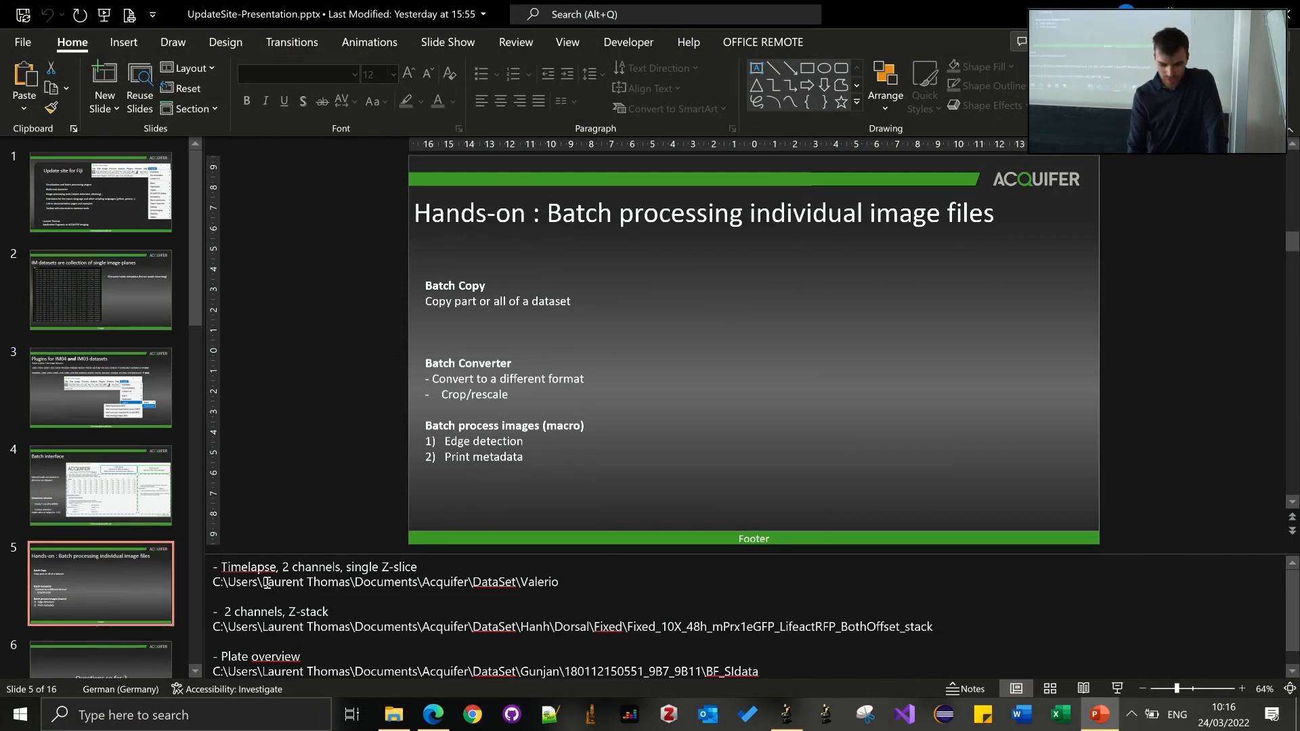
key(ctrl+c)
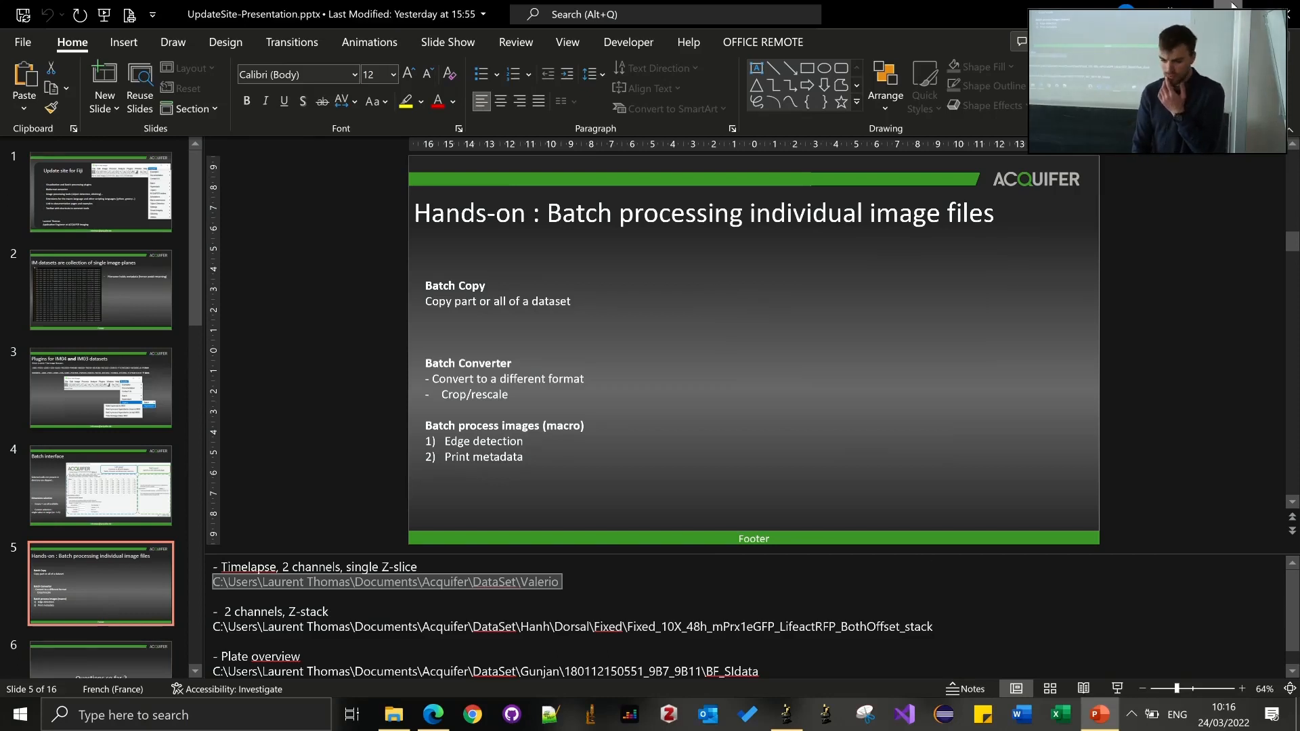
Step: Go to the copied dataset path in File Explorer and select the A001 LO001 channel 6 TIFF
key(alt+Tab)
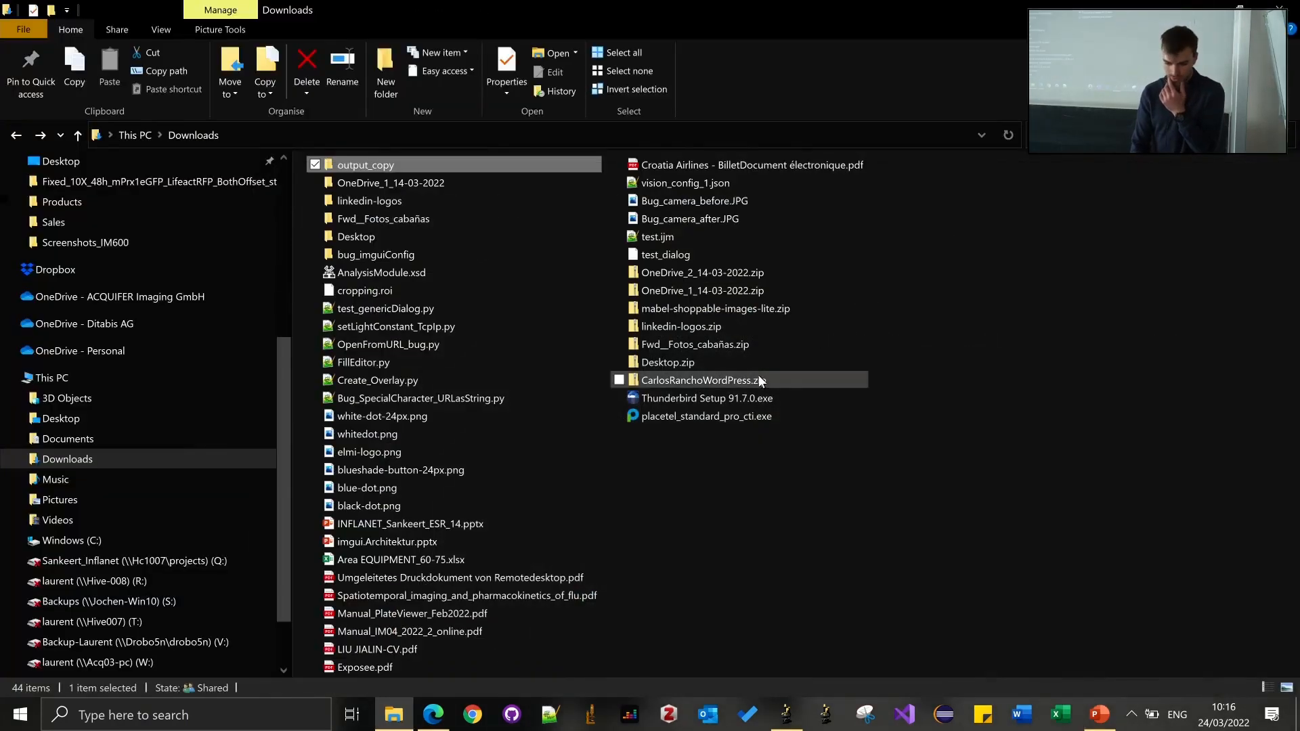
click(457, 137)
key(ctrl+v)
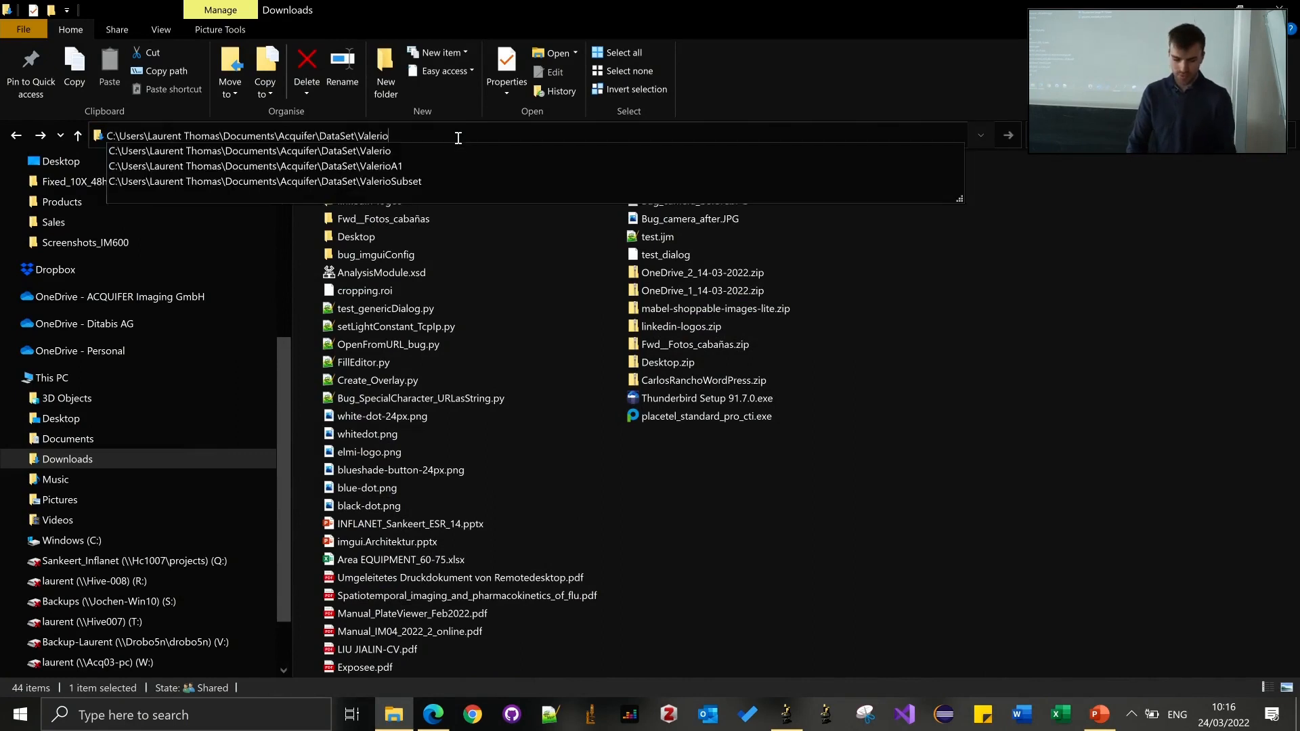
key(Return)
key(Down)
key(Down)
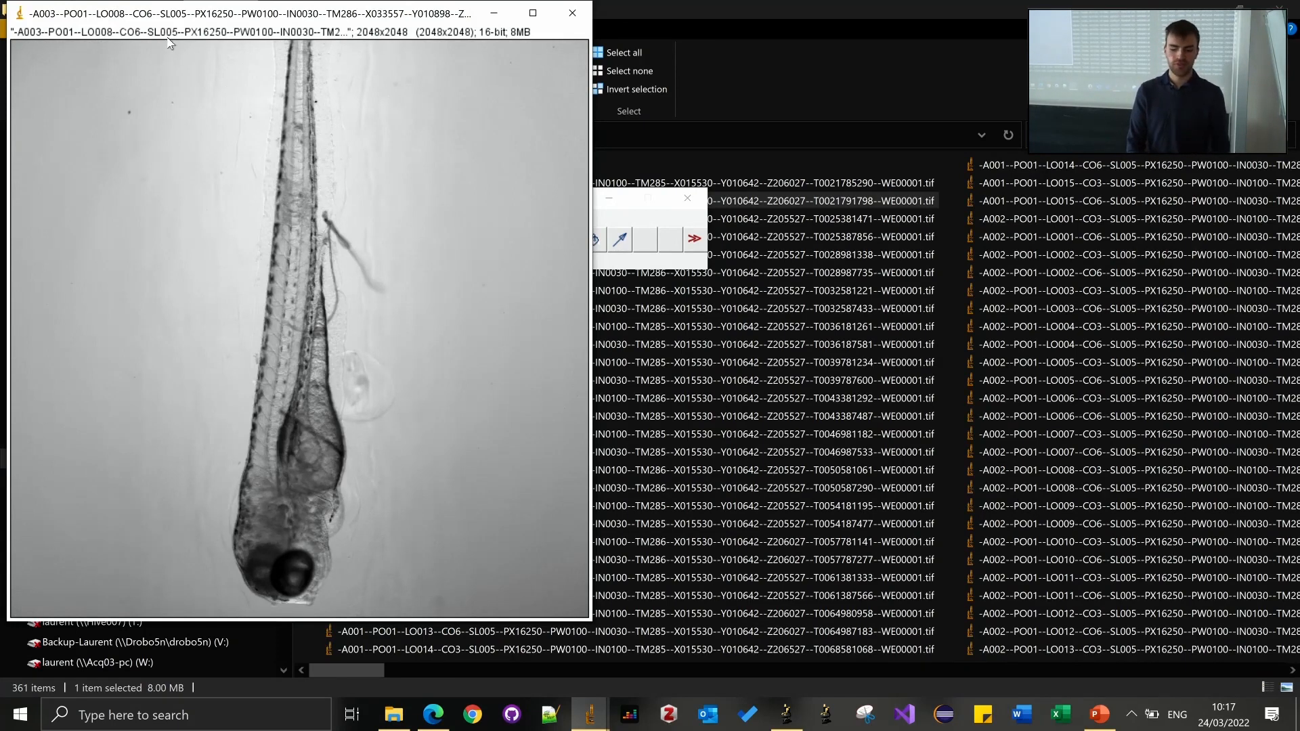
Step: Draw a rectangular selection around the fish over the full image height and add it to the ROI Manager
drag(166, 46, 432, 616)
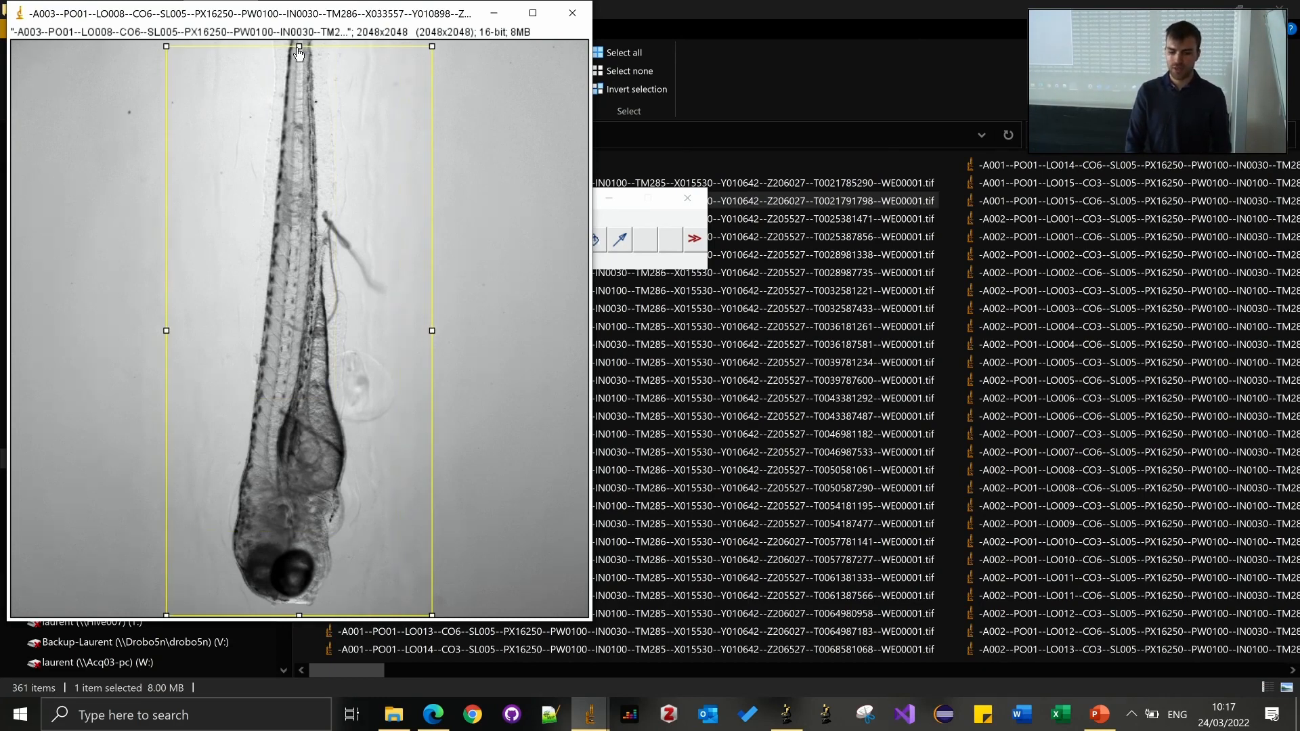
drag(299, 51, 298, 47)
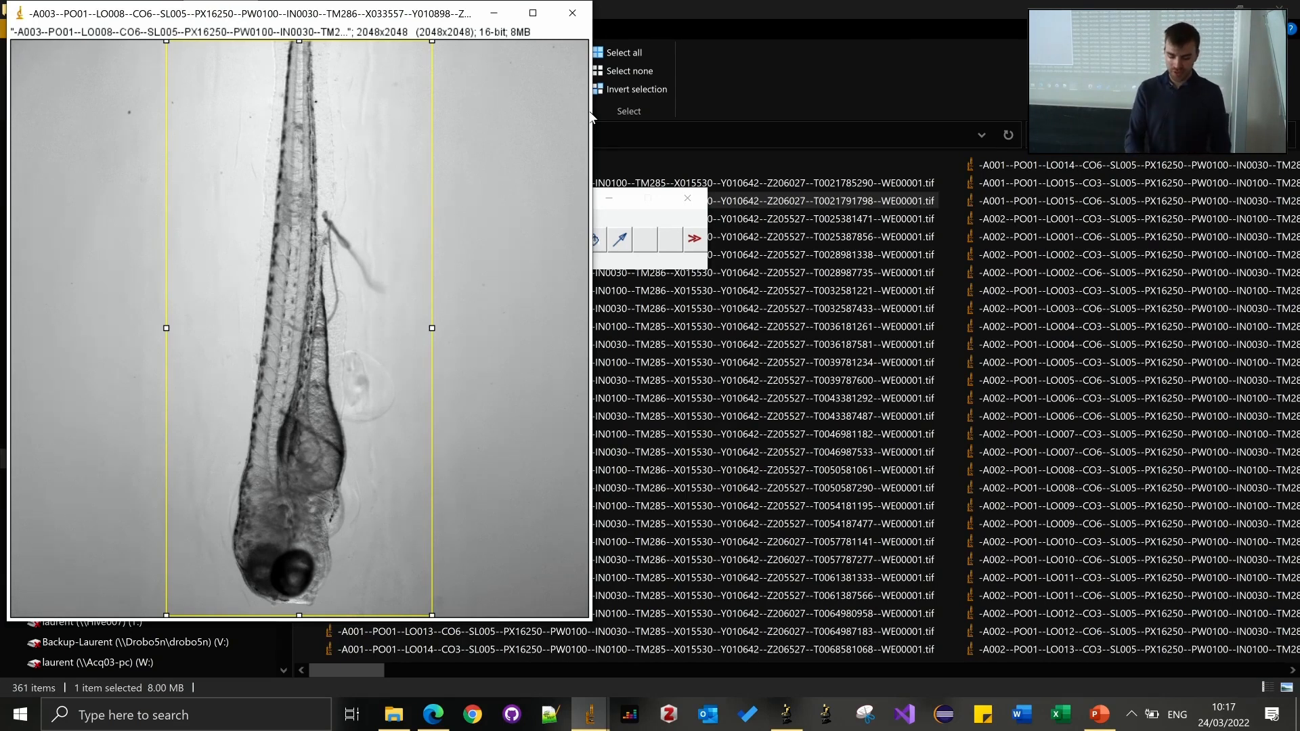
key(t)
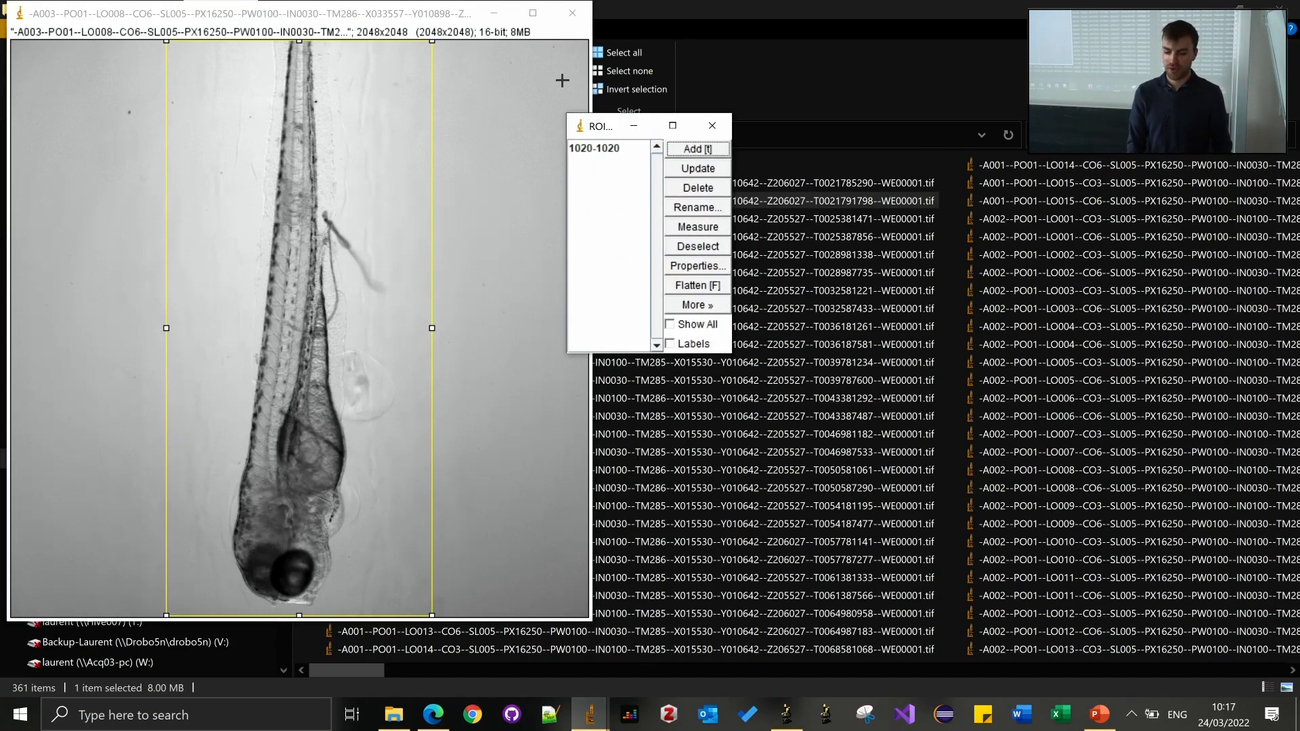
Step: Save the fish ROI as cropping.roi in Downloads, replacing the existing file
click(592, 149)
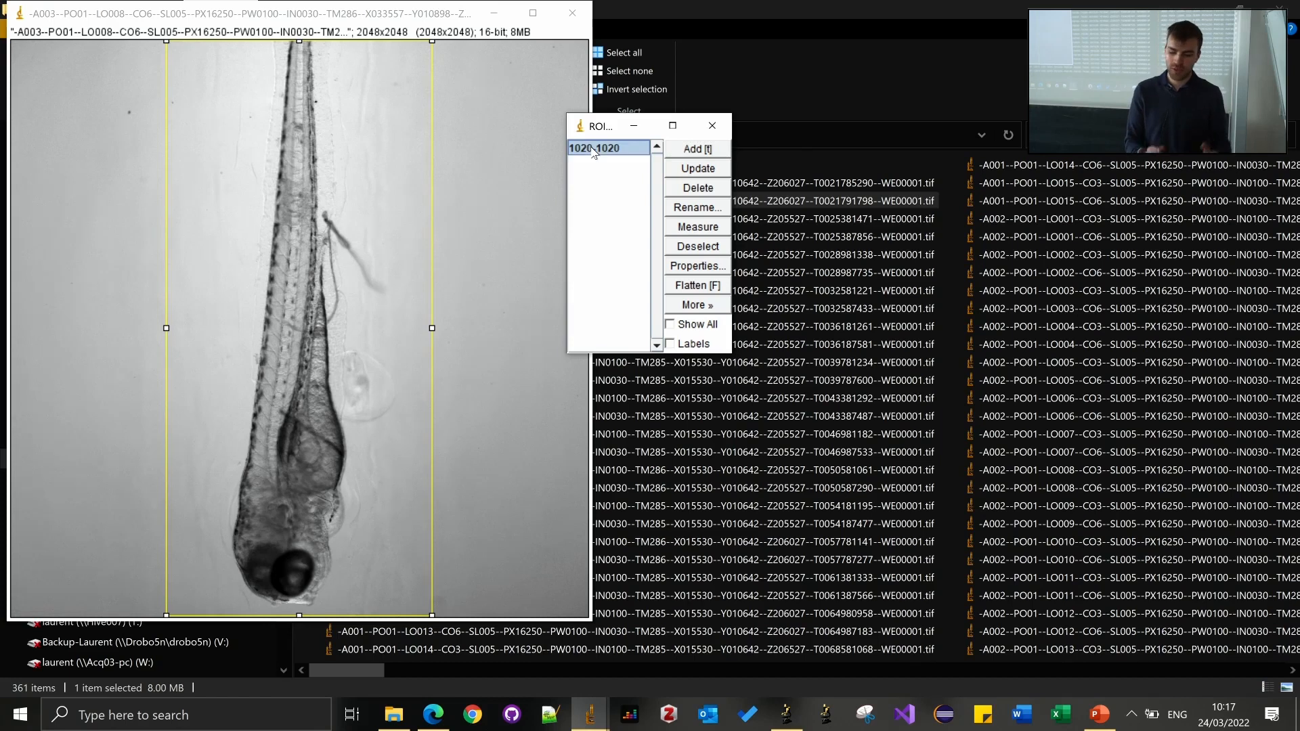
click(685, 306)
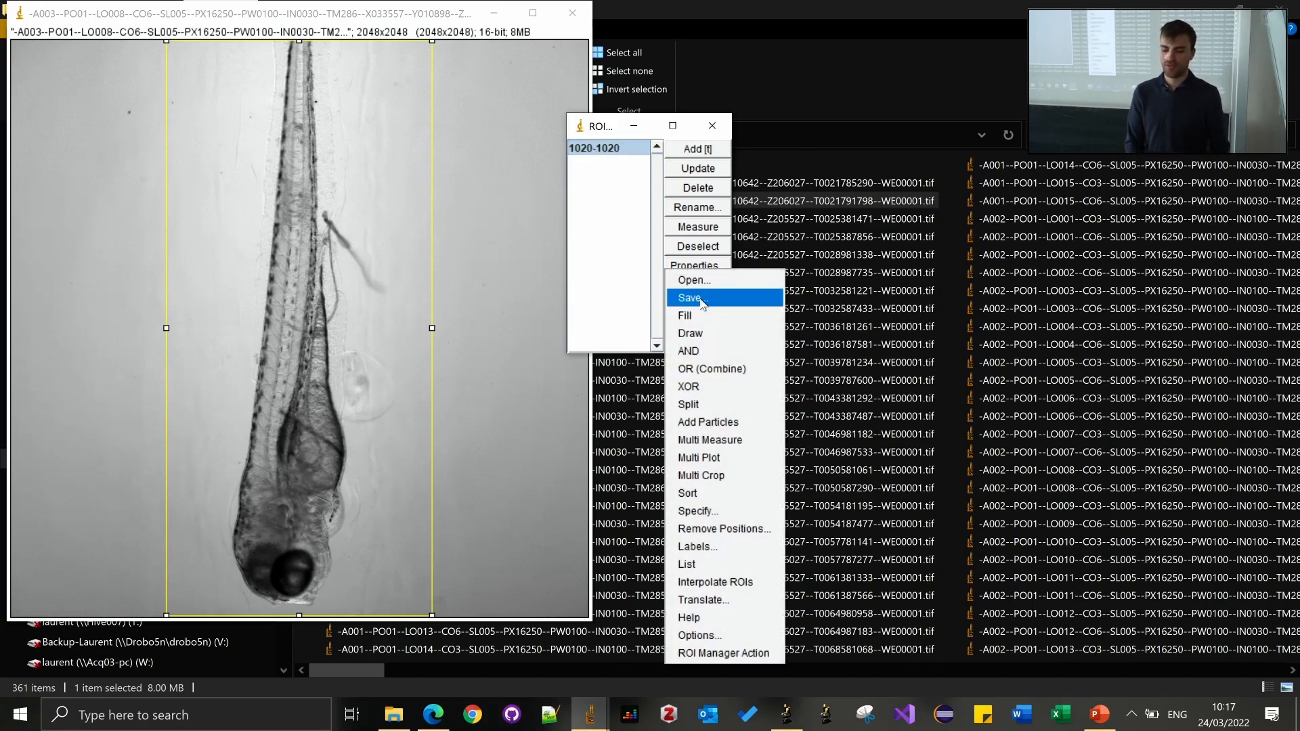
click(697, 300)
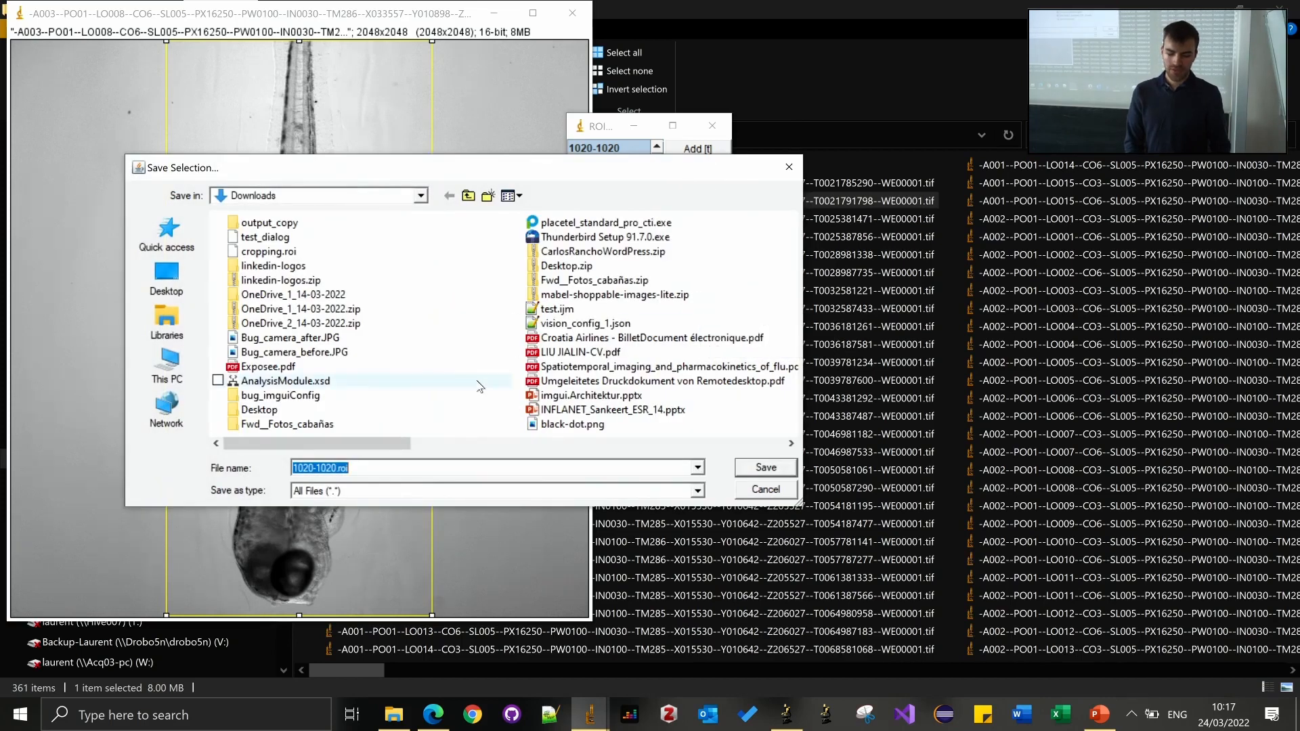
click(372, 472)
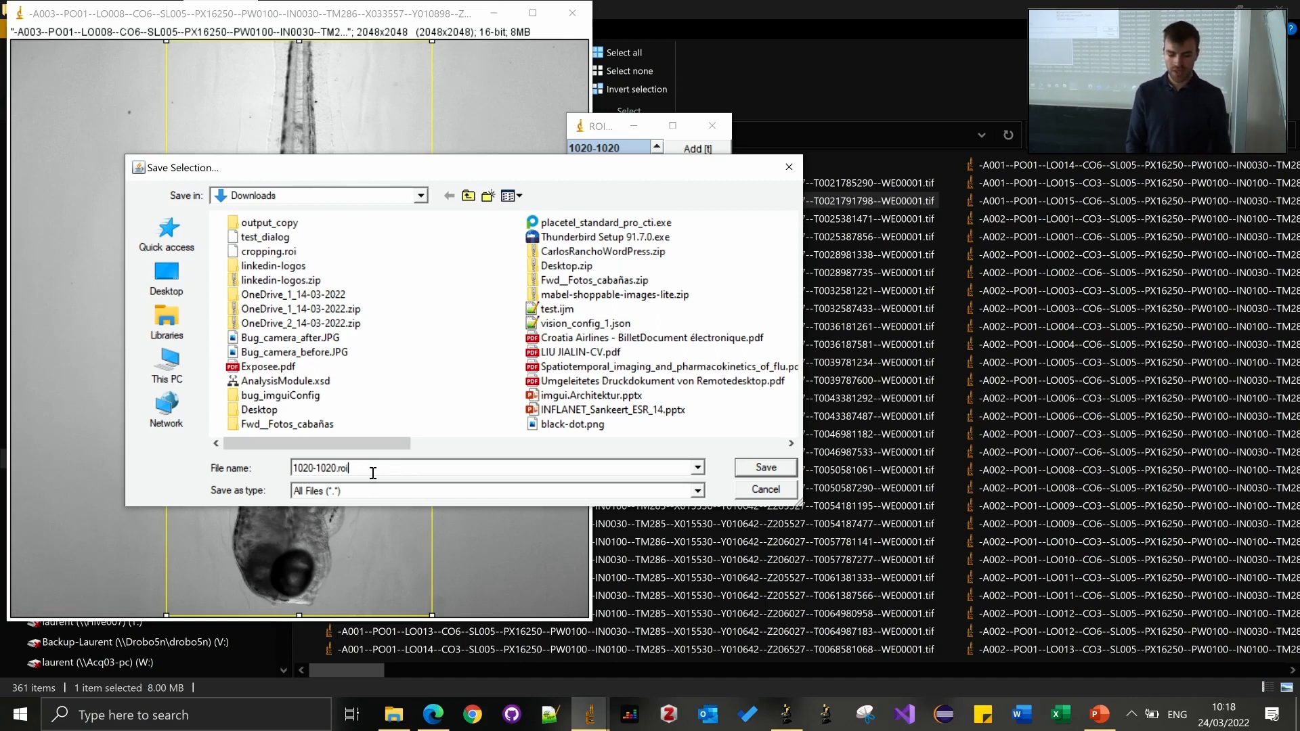
click(262, 252)
double_click(263, 253)
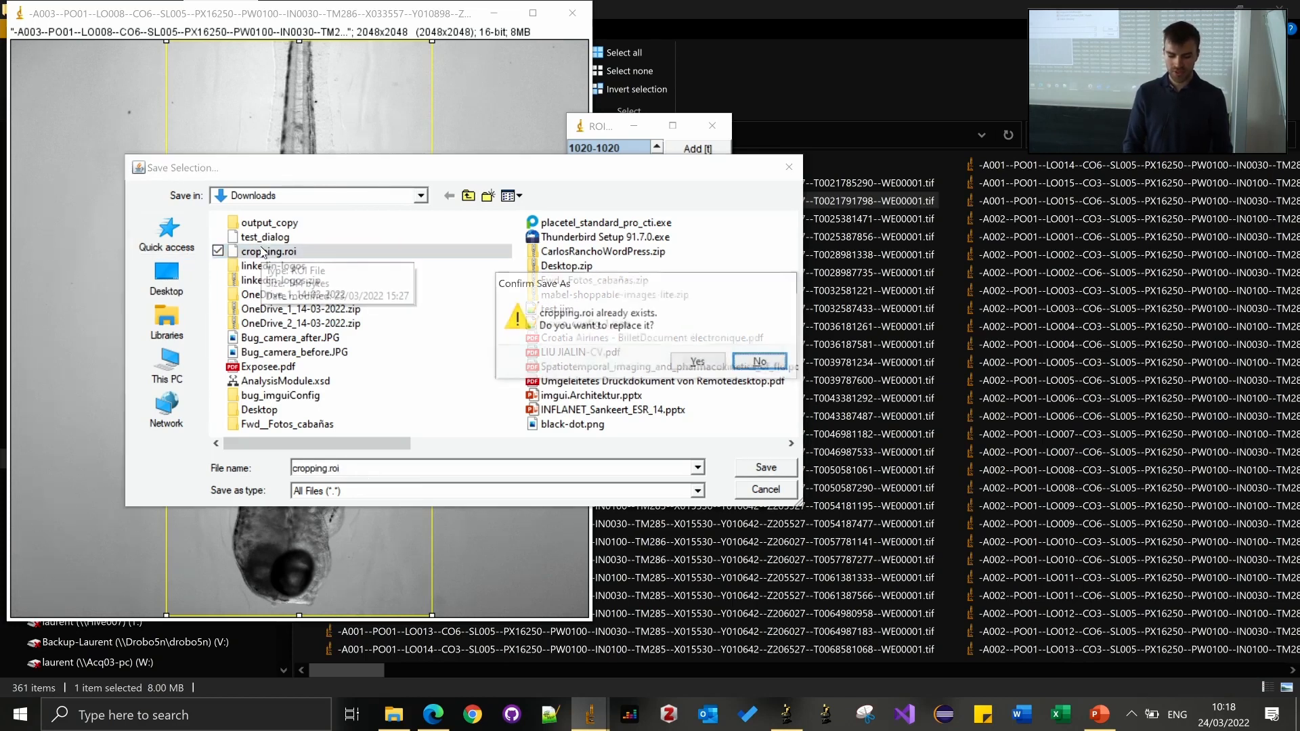
key(Left)
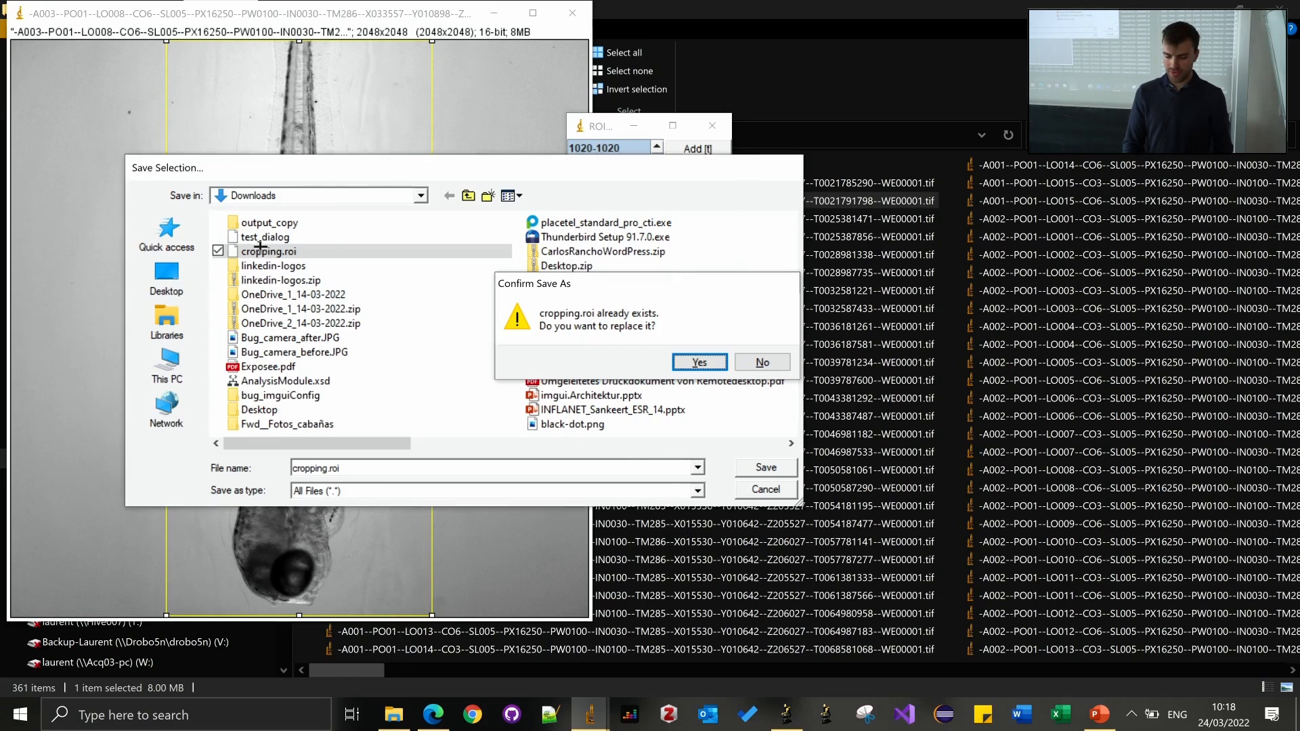
key(Return)
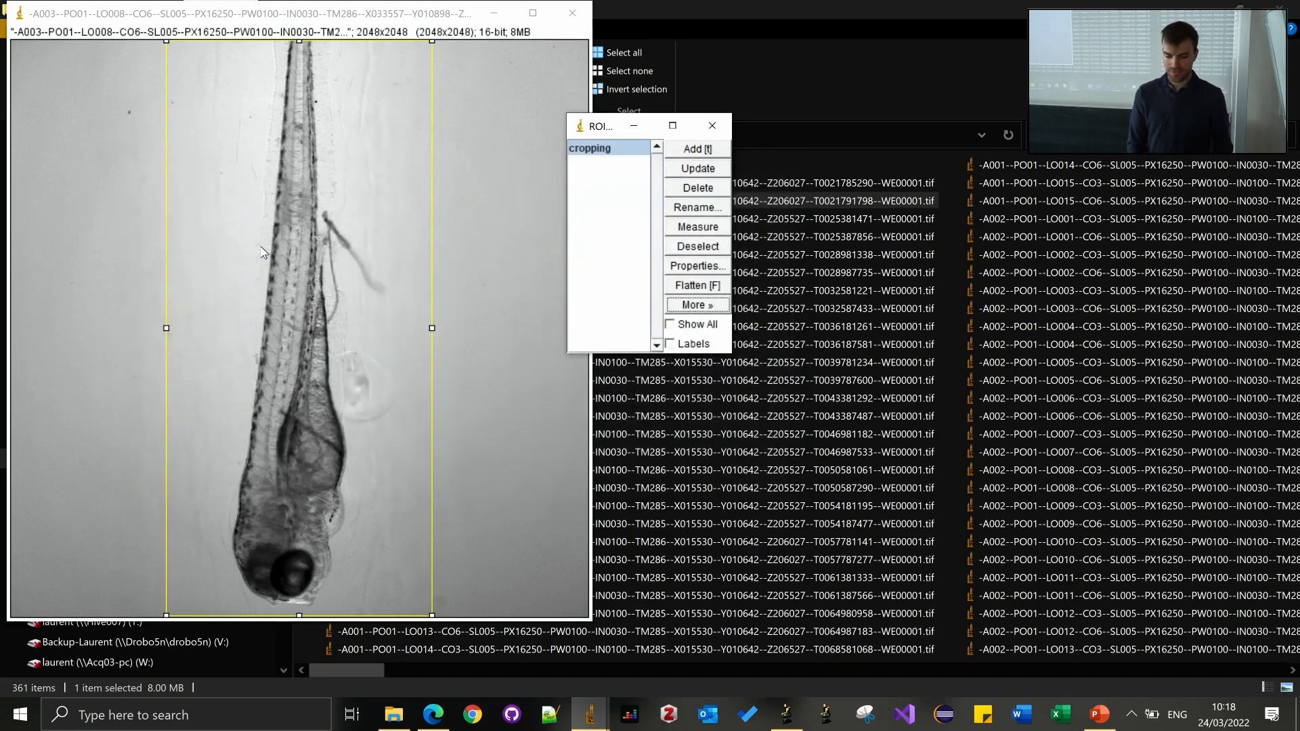
Step: Close the fish image and the standalone ImageJ viewer
click(573, 13)
click(704, 111)
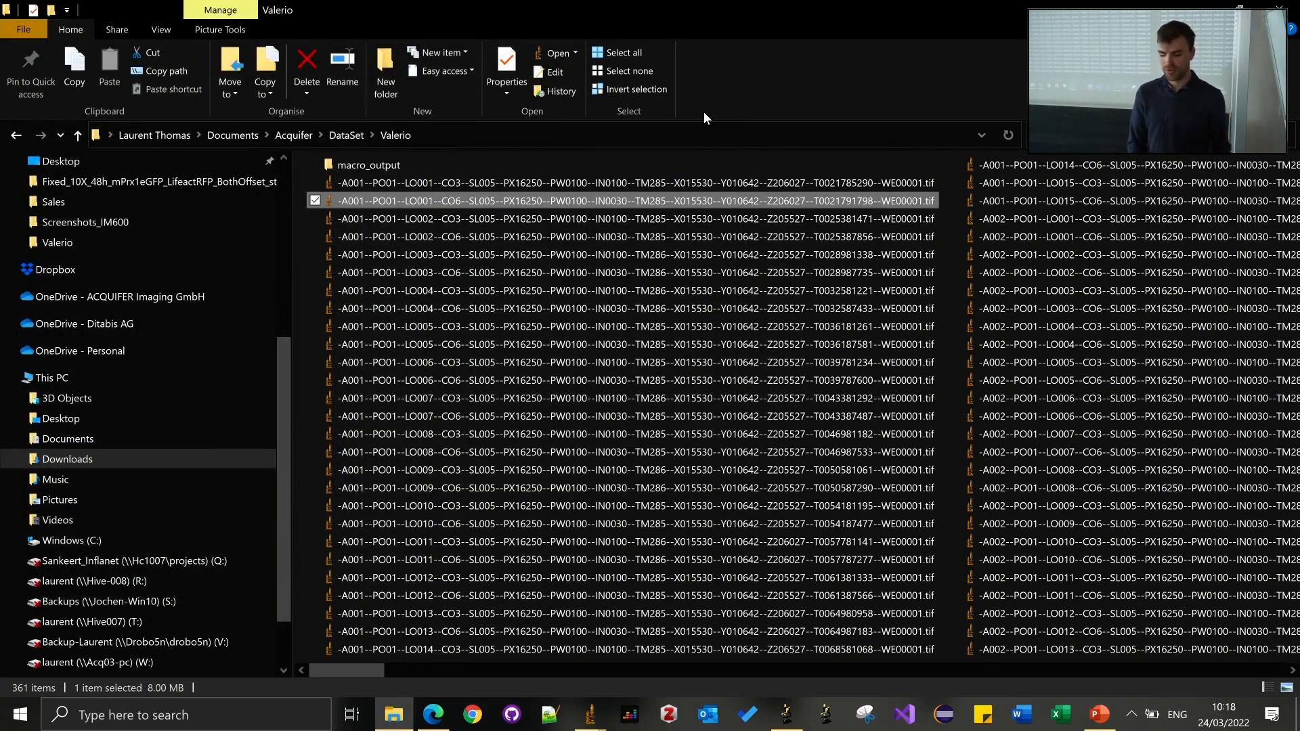
mouse_move(590, 715)
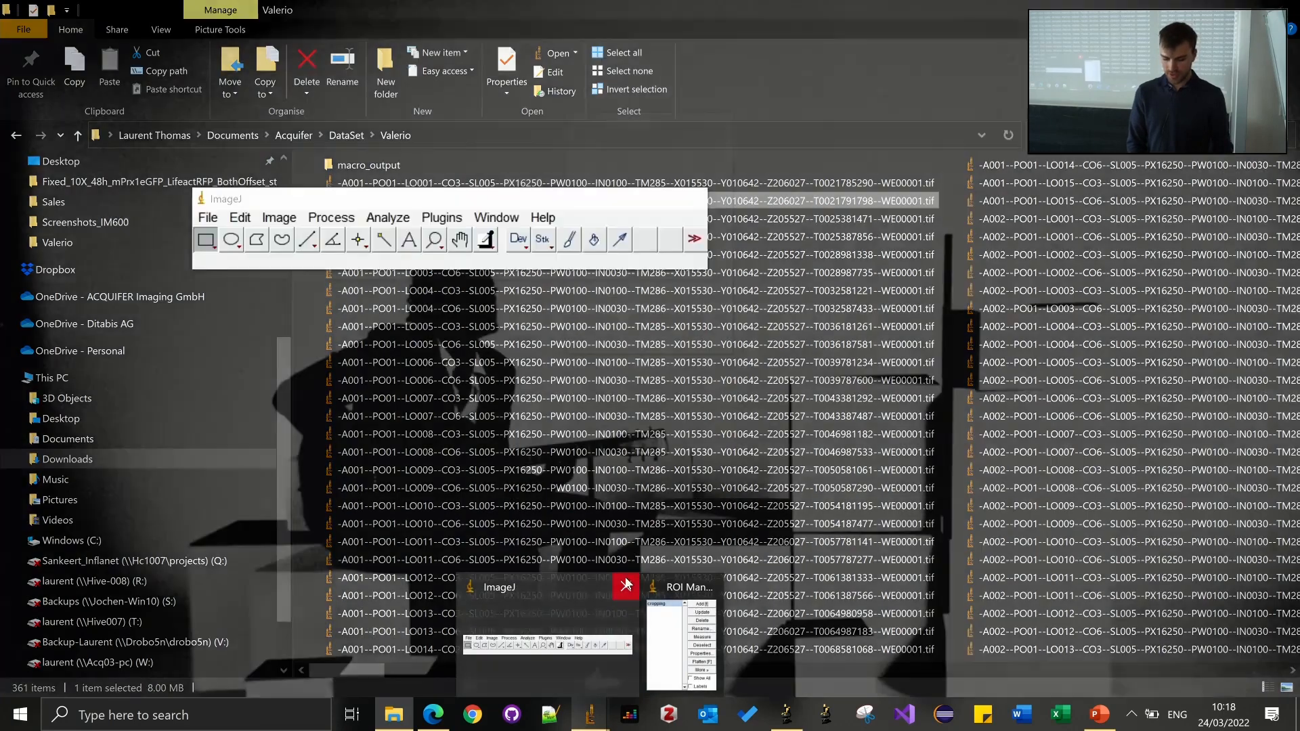
click(624, 583)
Step: Switch to Fiji and open the ACQUIFER Batch Converter
click(786, 714)
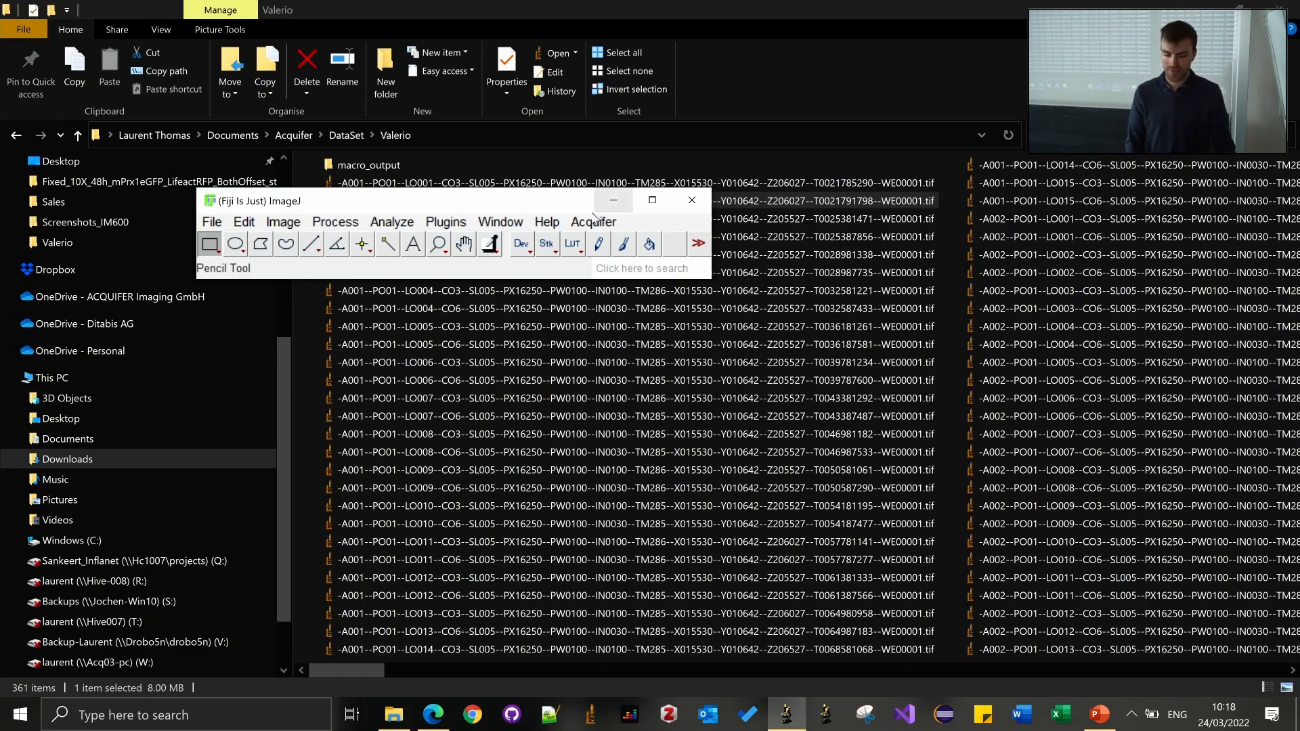
click(586, 223)
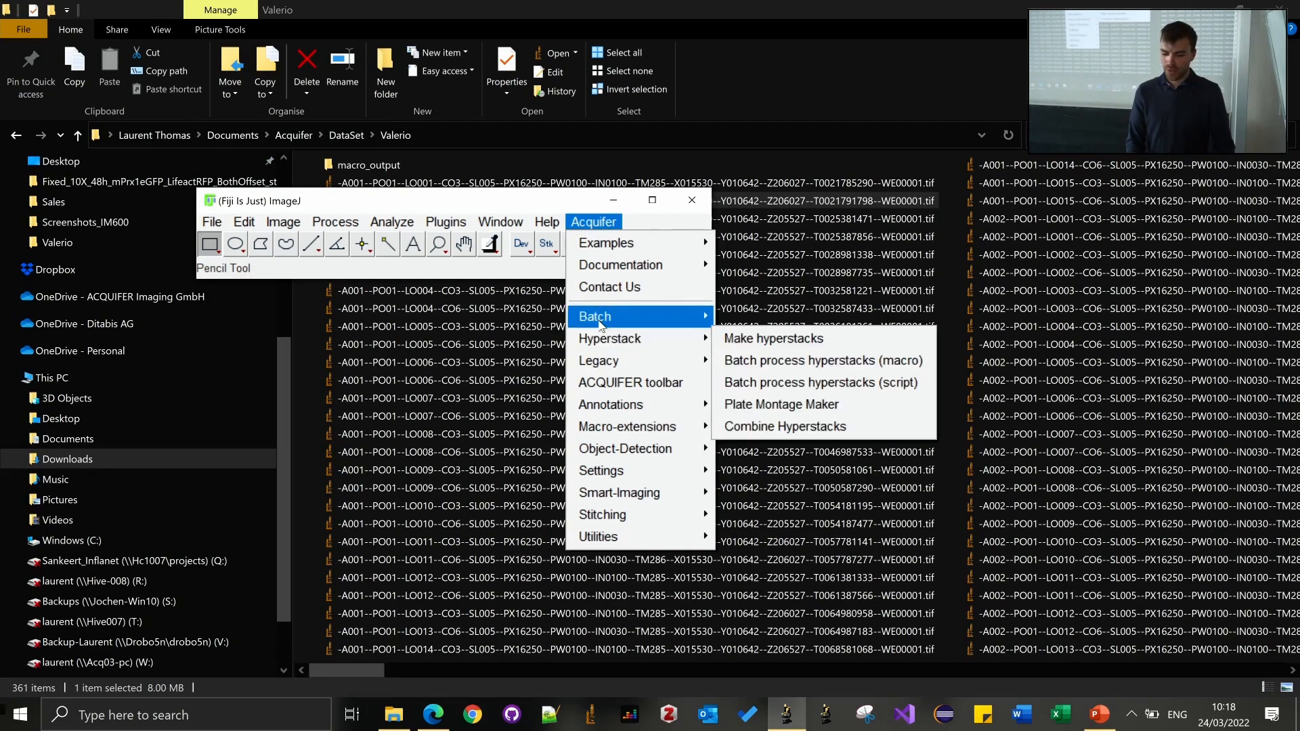
mouse_move(697, 317)
click(726, 338)
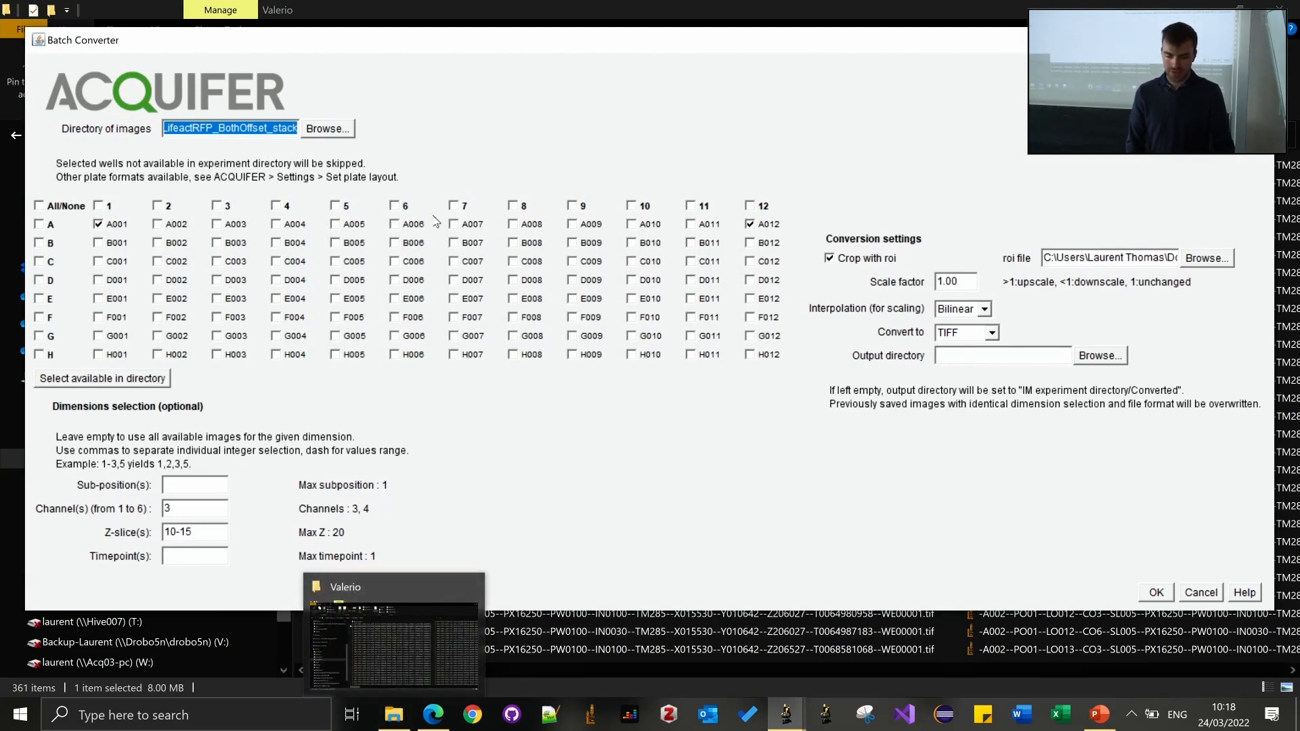
Step: Copy the timelapse dataset folder's path from File Explorer and set it as the Batch Converter's directory of images
click(393, 714)
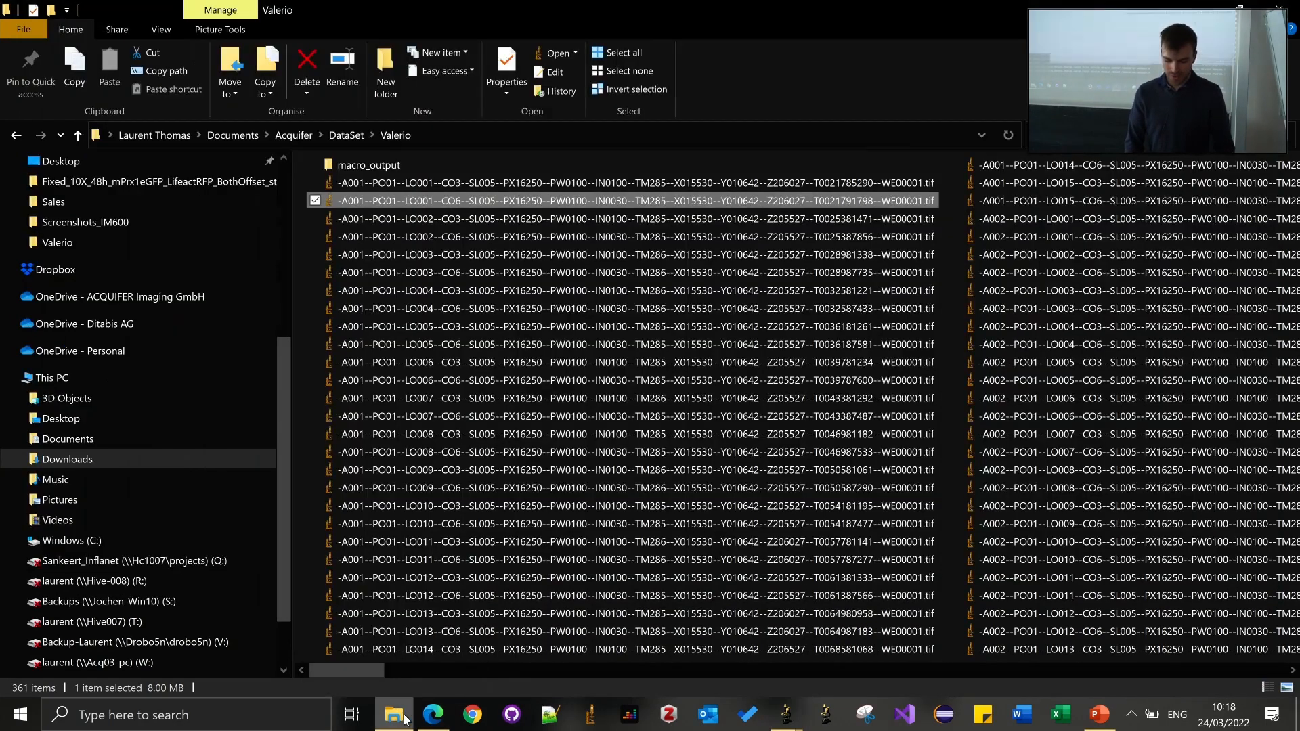
click(446, 143)
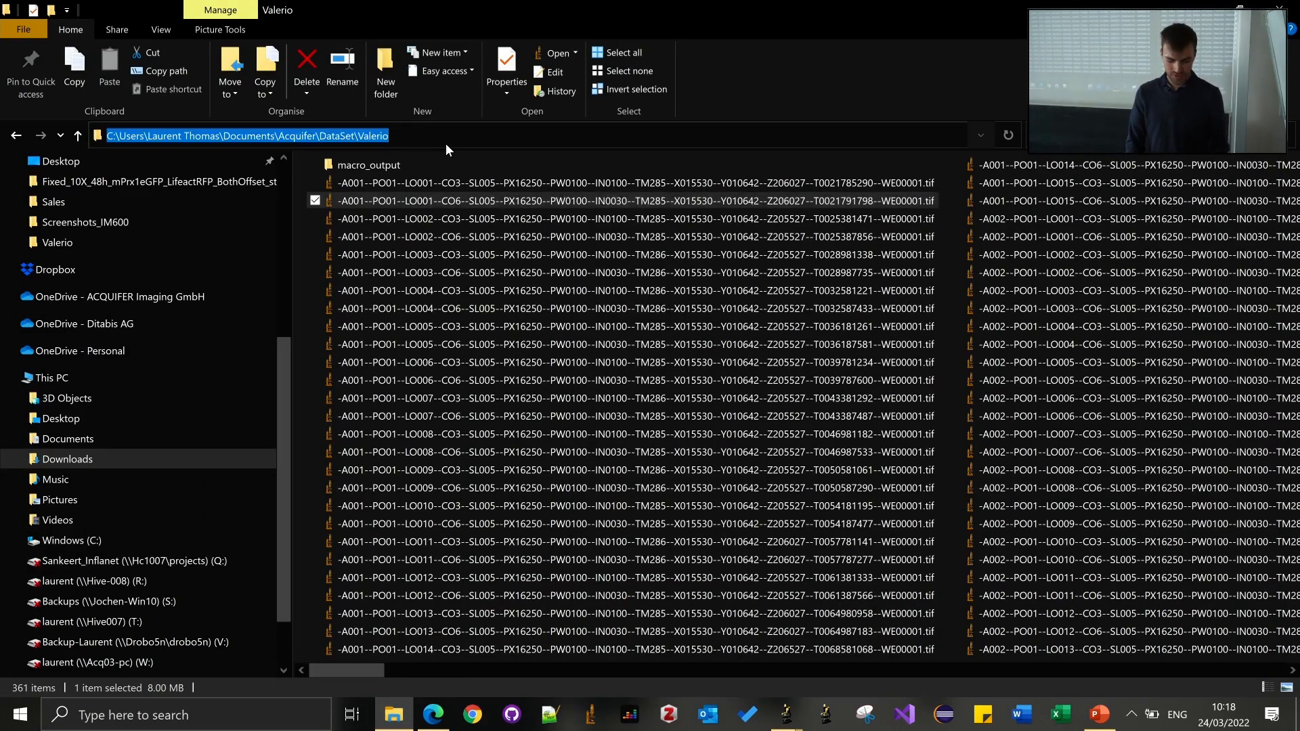
key(alt+Tab)
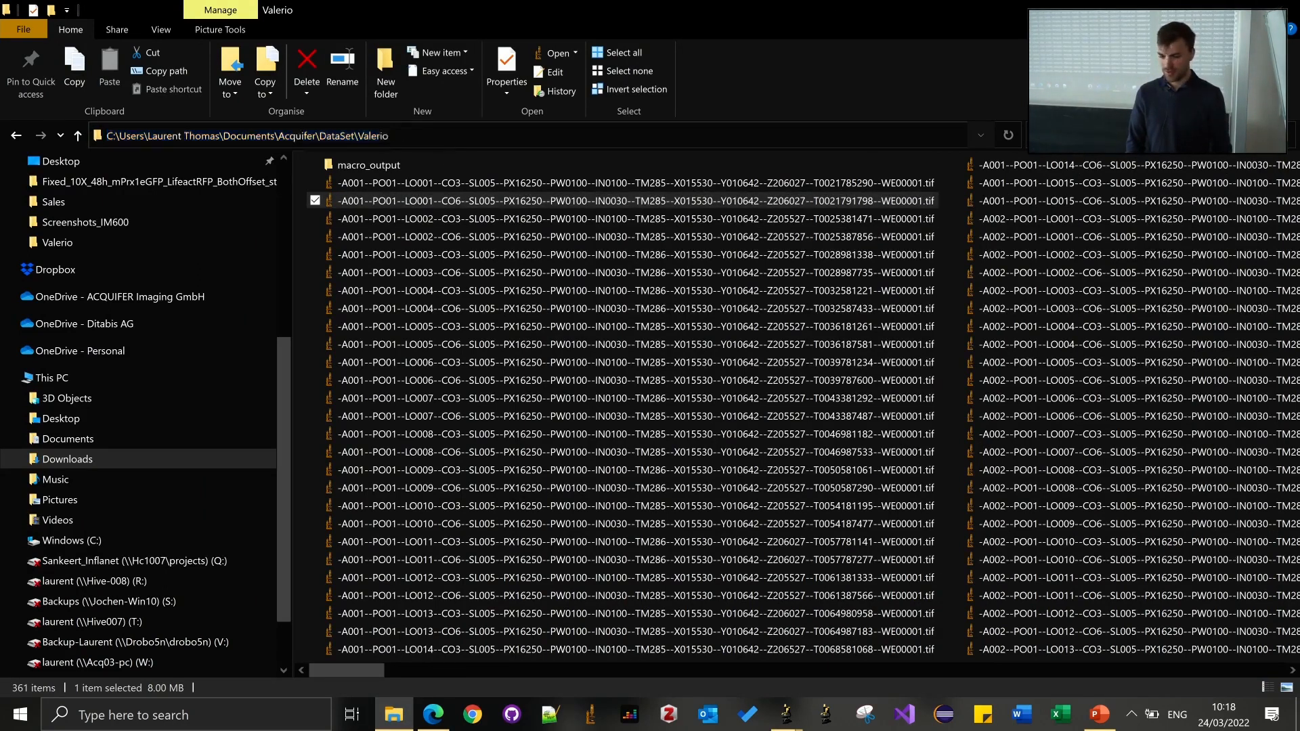
key(BackSpace)
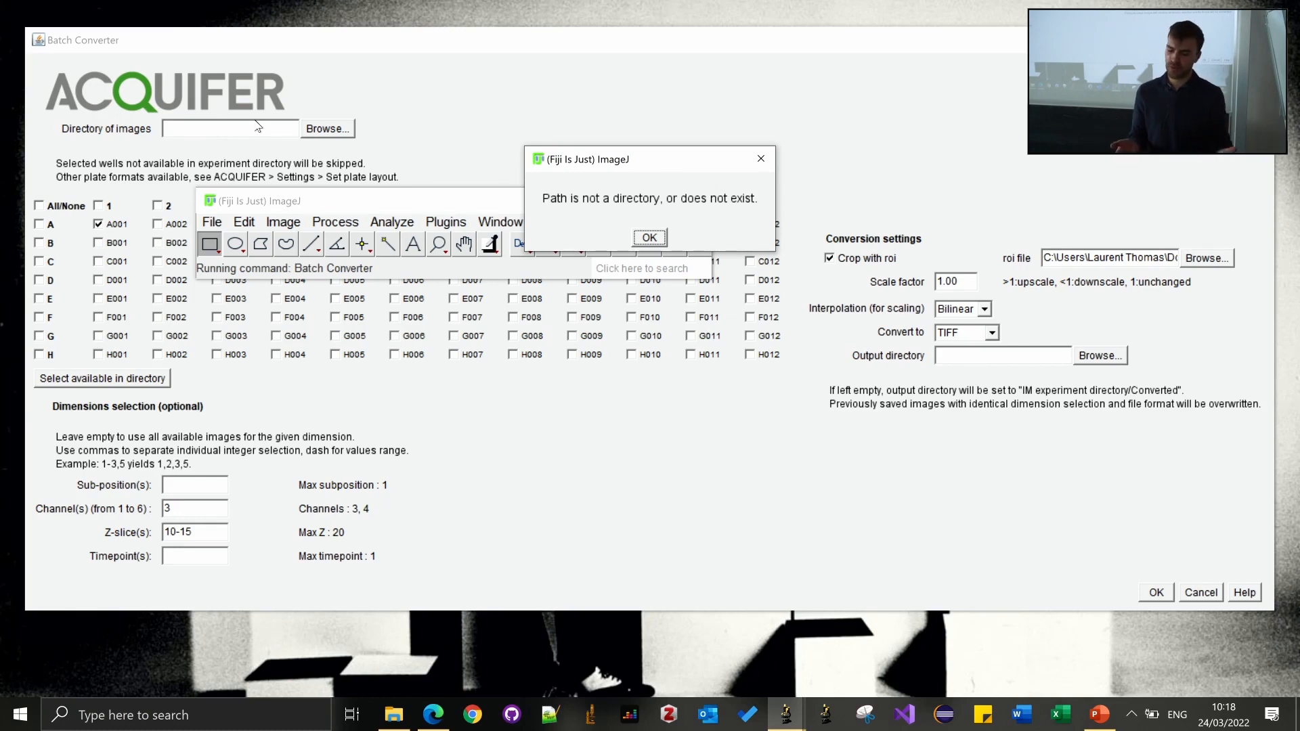
key(Return)
click(215, 126)
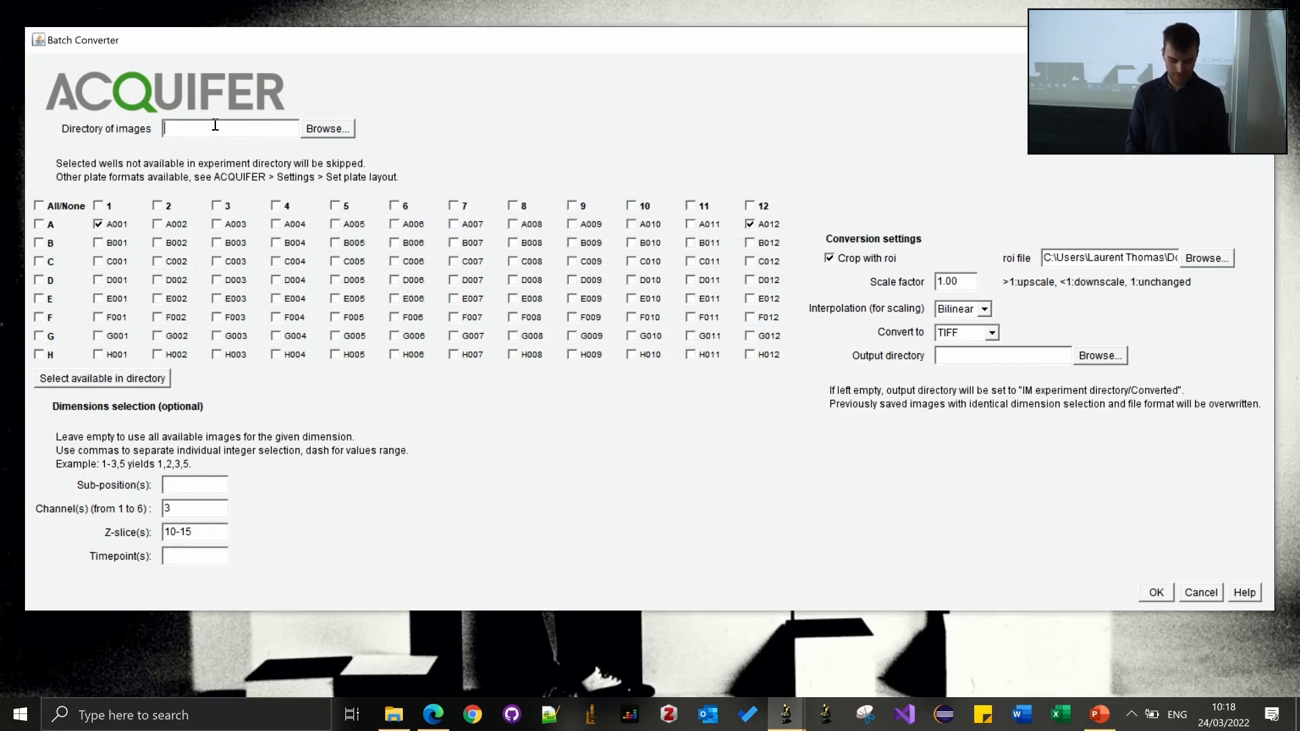
key(ctrl+v)
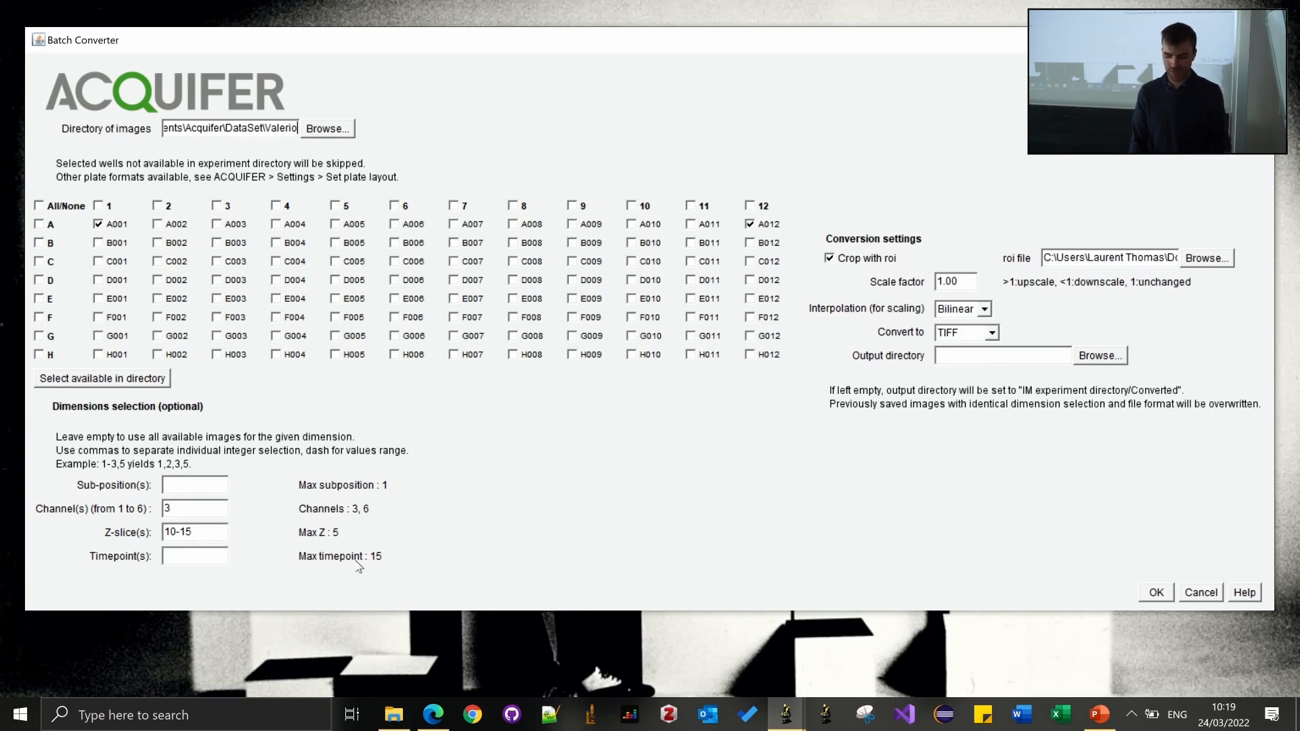
Step: Clear the Z-slice and channel restrictions, limit the conversion to timepoint 1, and select all wells available in the directory
triple_click(205, 531)
key(BackSpace)
double_click(194, 508)
key(BackSpace)
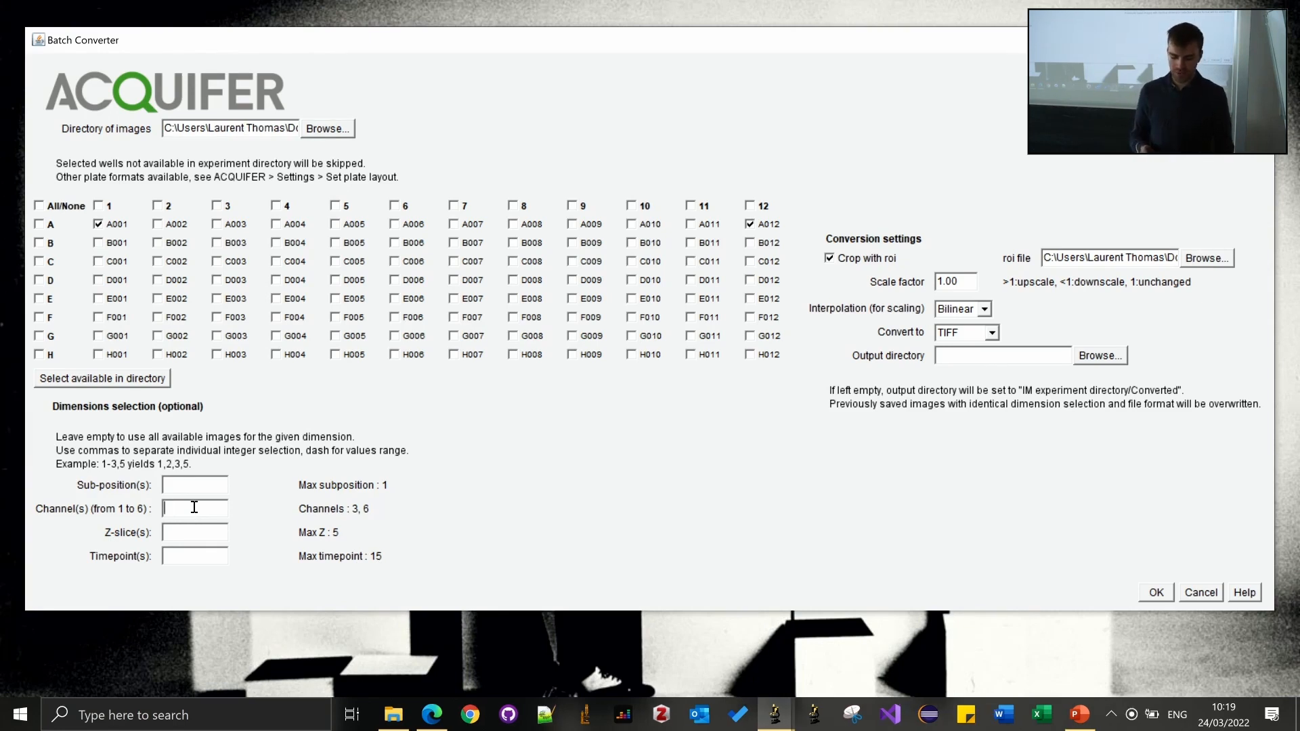
click(179, 557)
text(1)
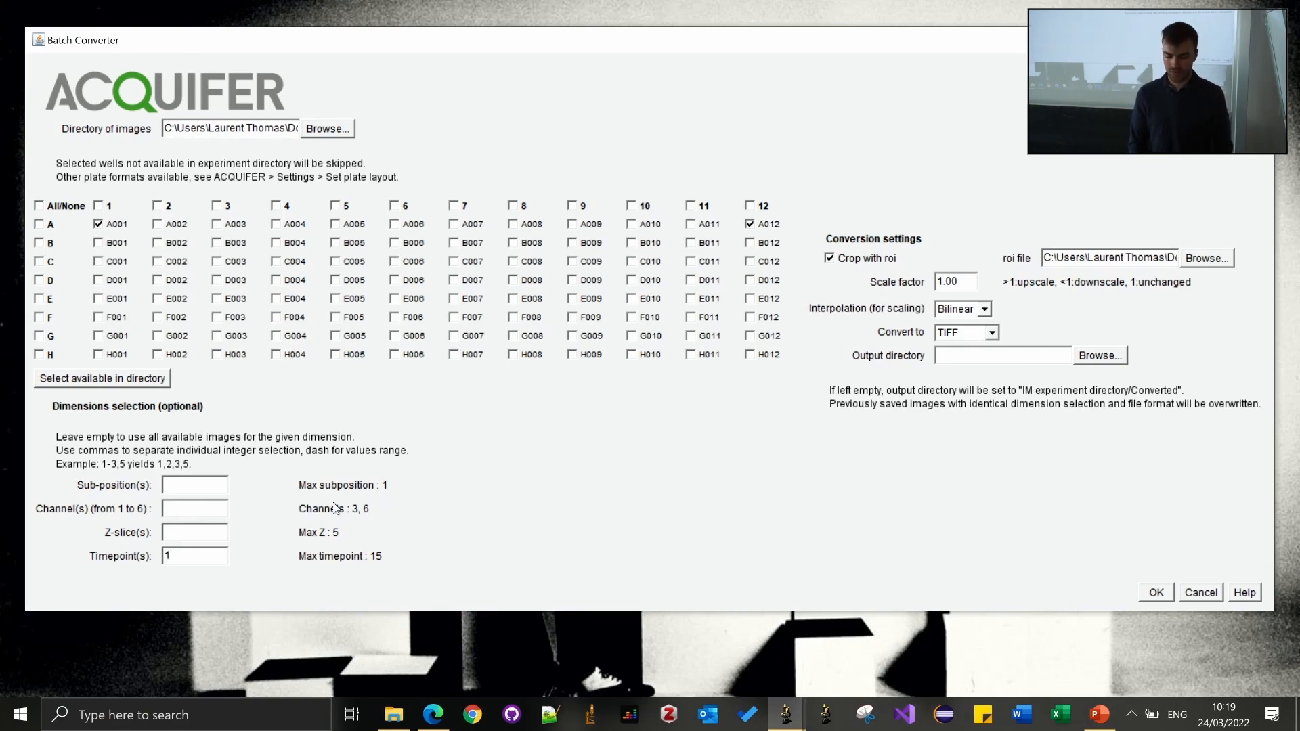
click(65, 383)
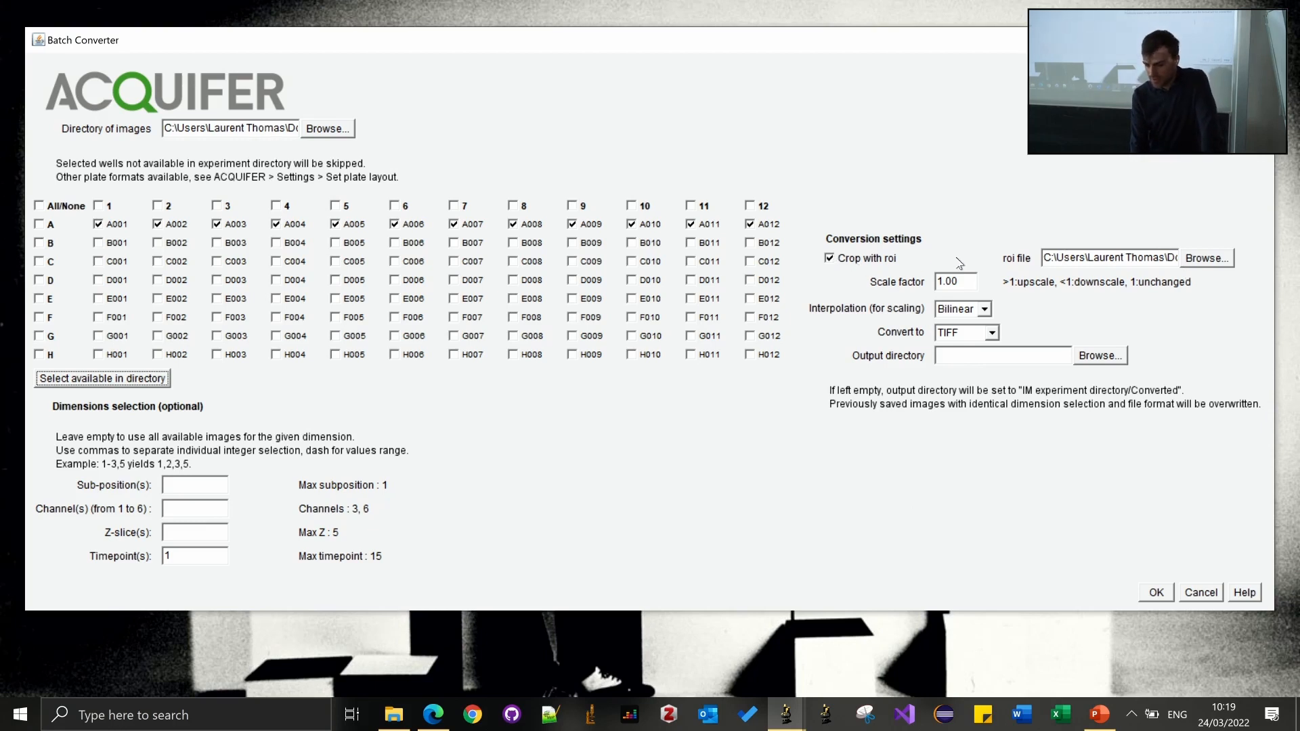
Step: Set the crop ROI file to cropping.roi from the Downloads folder
double_click(1144, 254)
drag(1143, 253, 1164, 258)
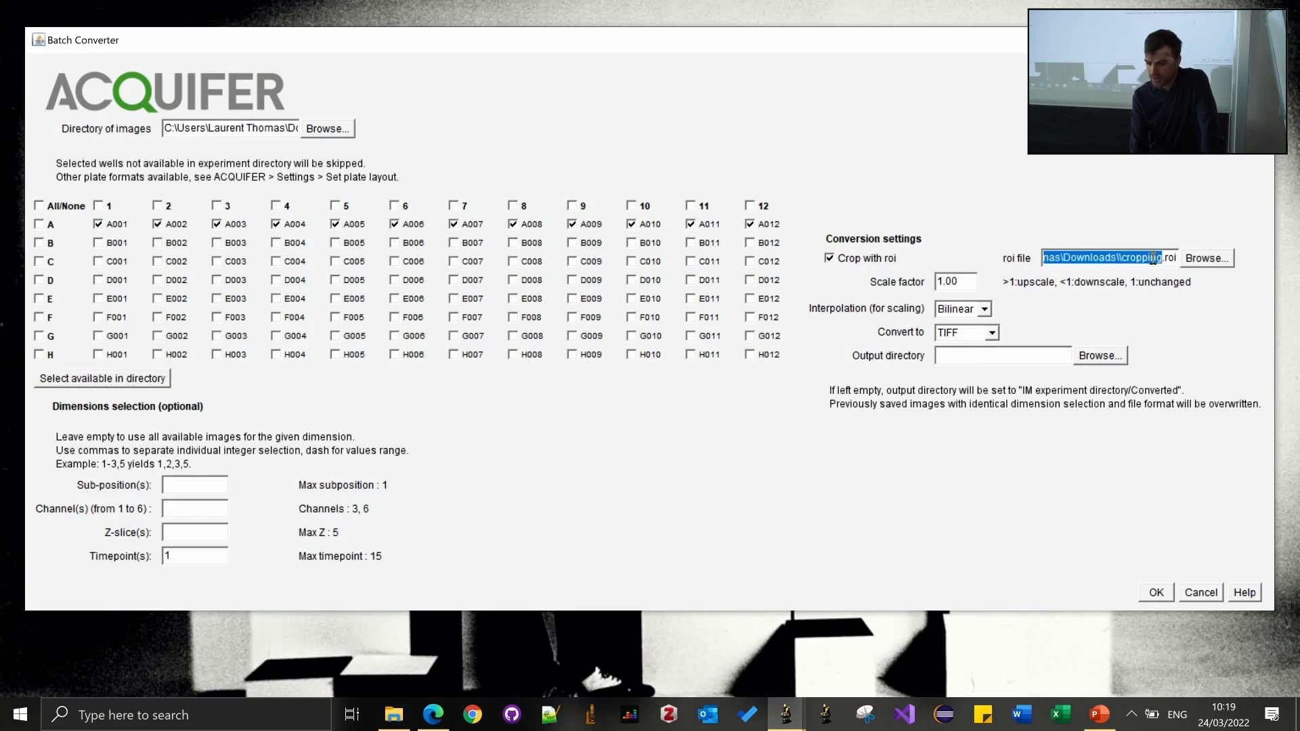
click(1146, 259)
click(1211, 261)
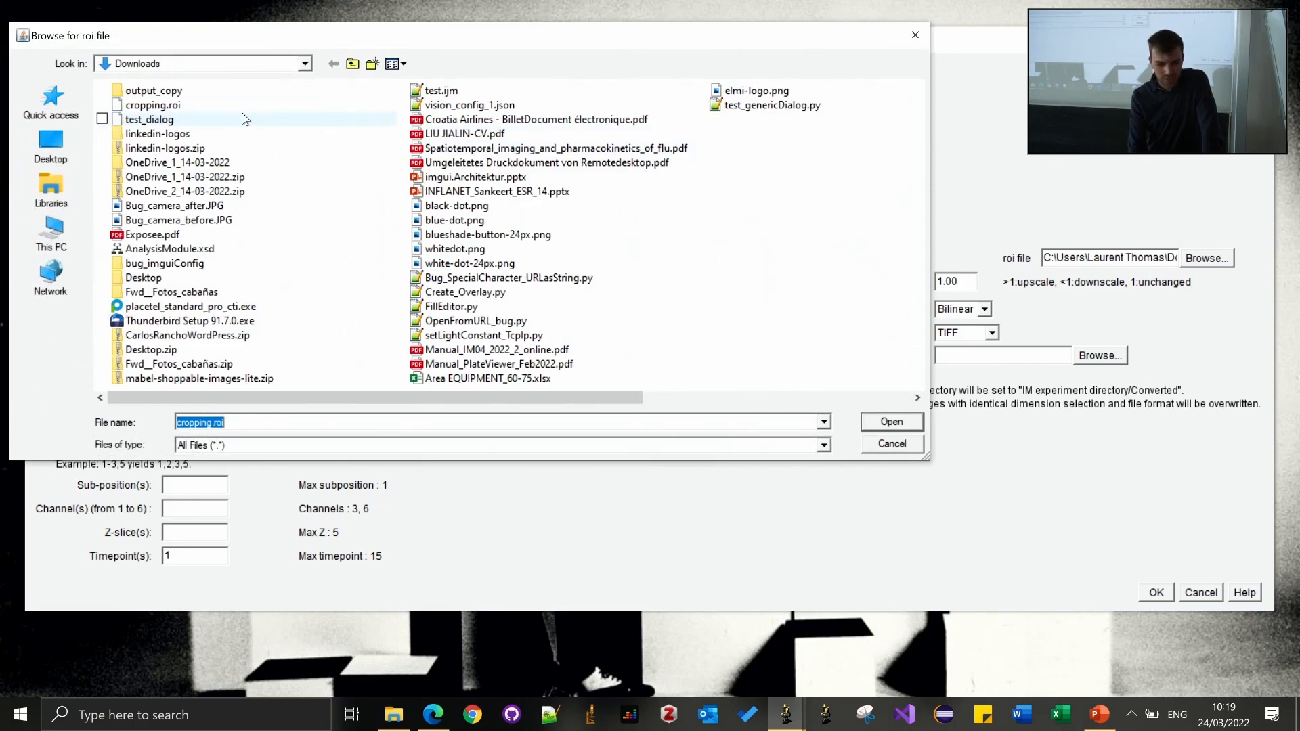
click(221, 105)
double_click(221, 105)
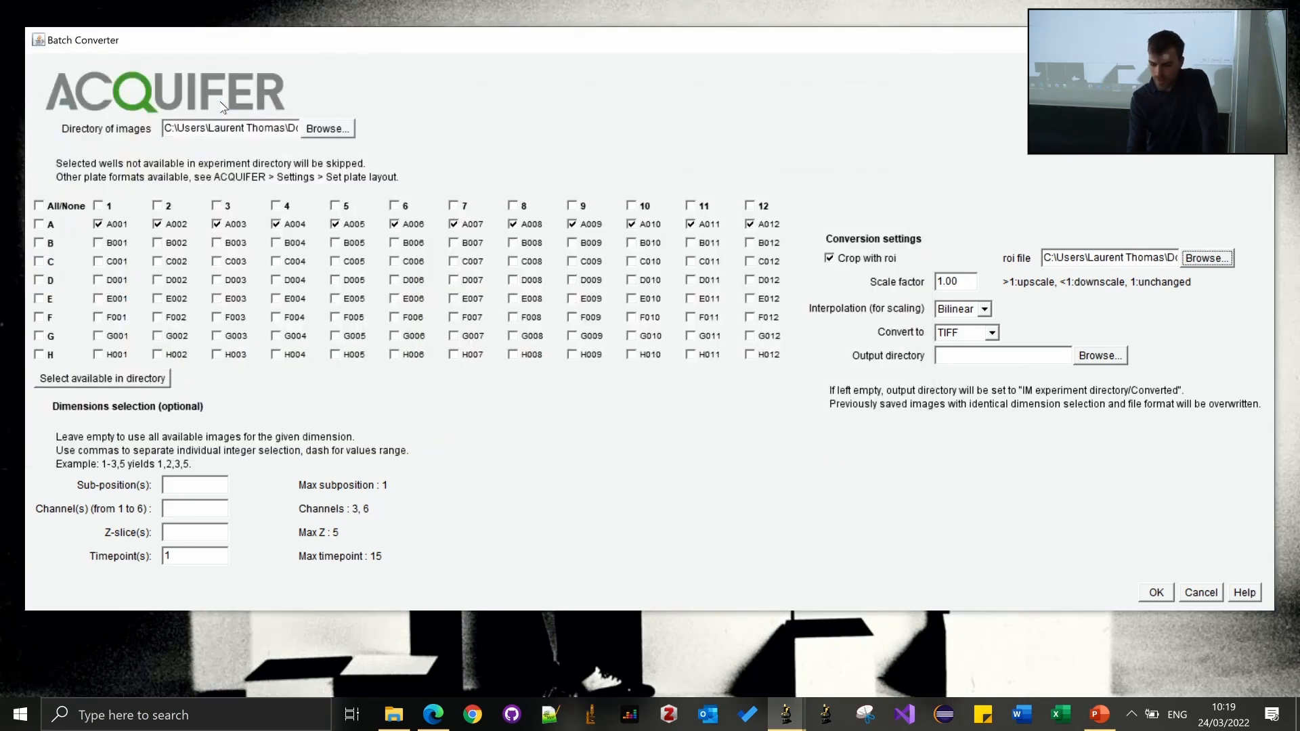
Step: Try a scale factor of 0.5 and restore it to 1
click(951, 282)
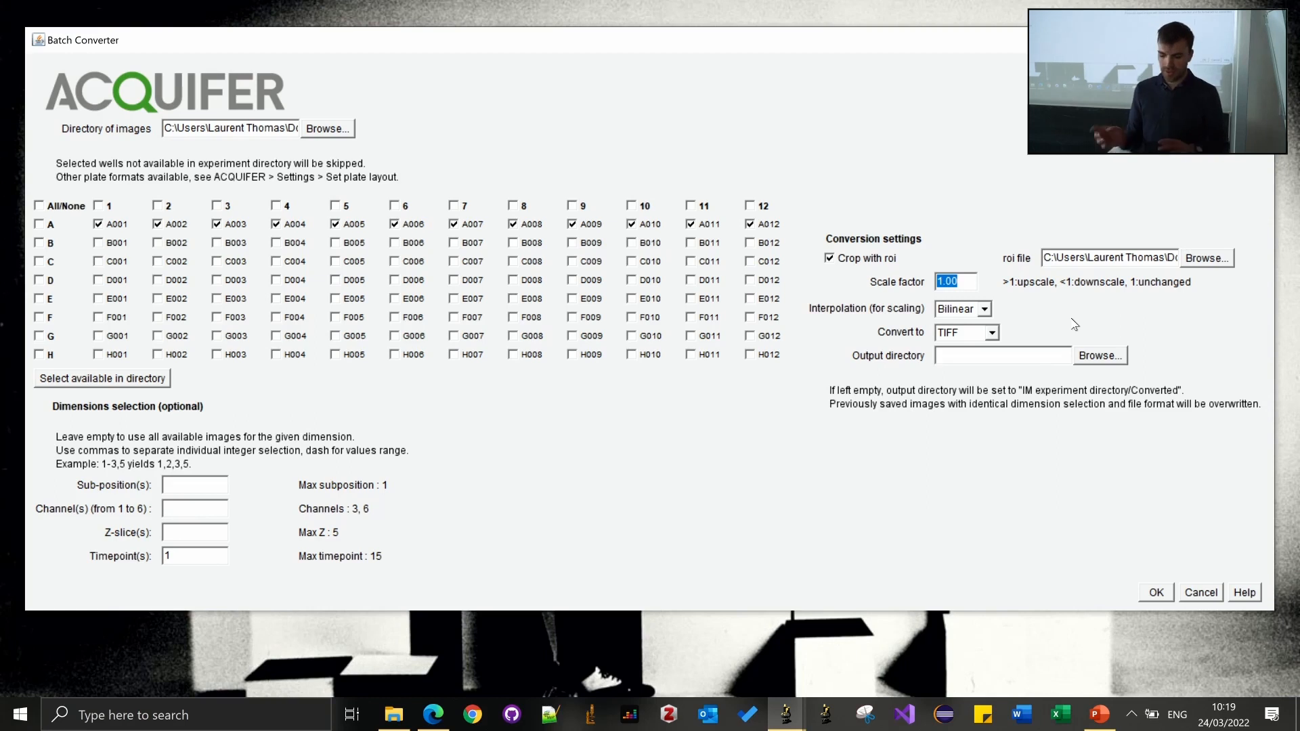
text(0.5)
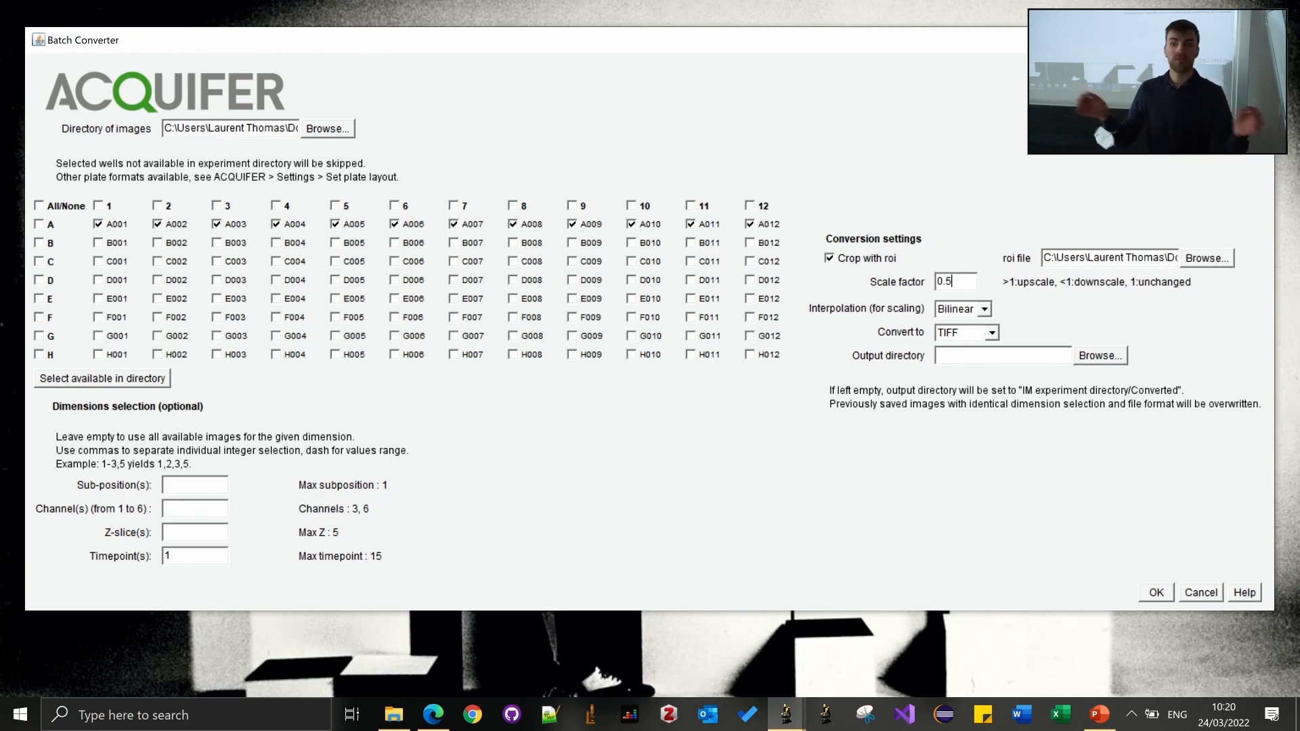
key(BackSpace)
key(BackSpace)
key(BackSpace)
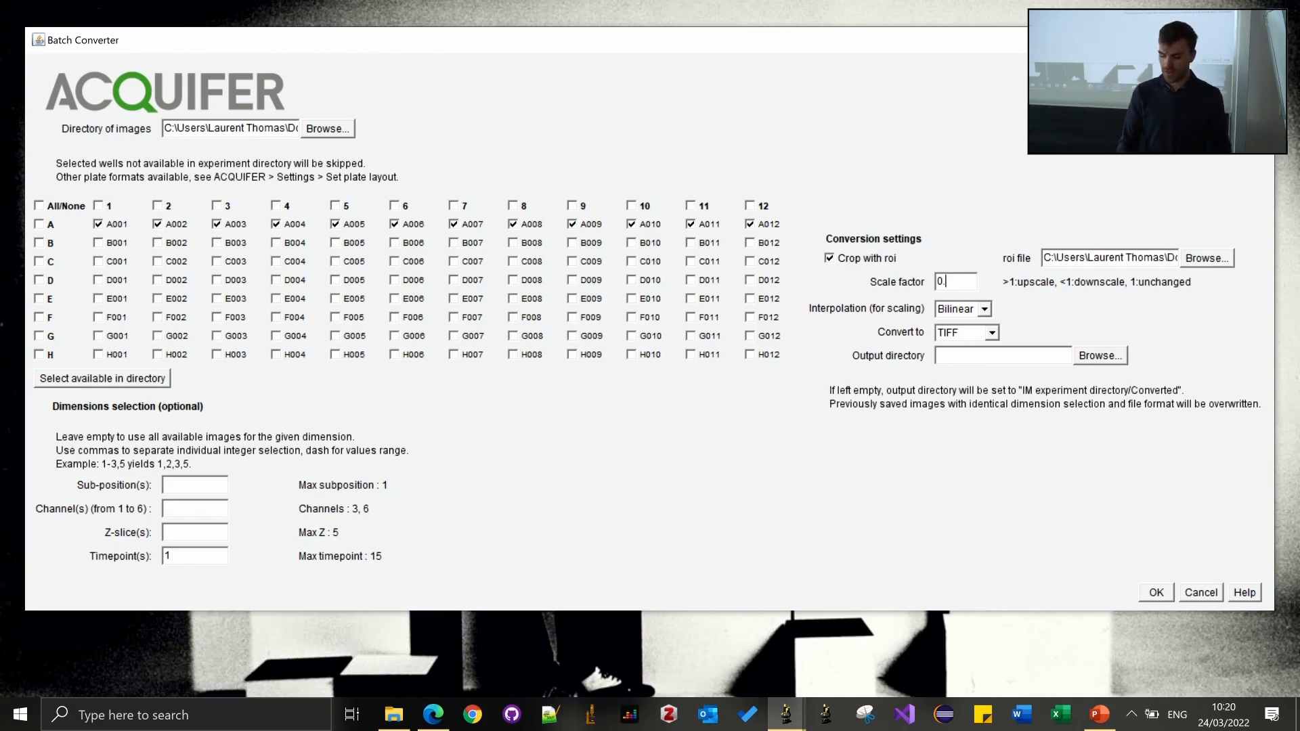
text(1)
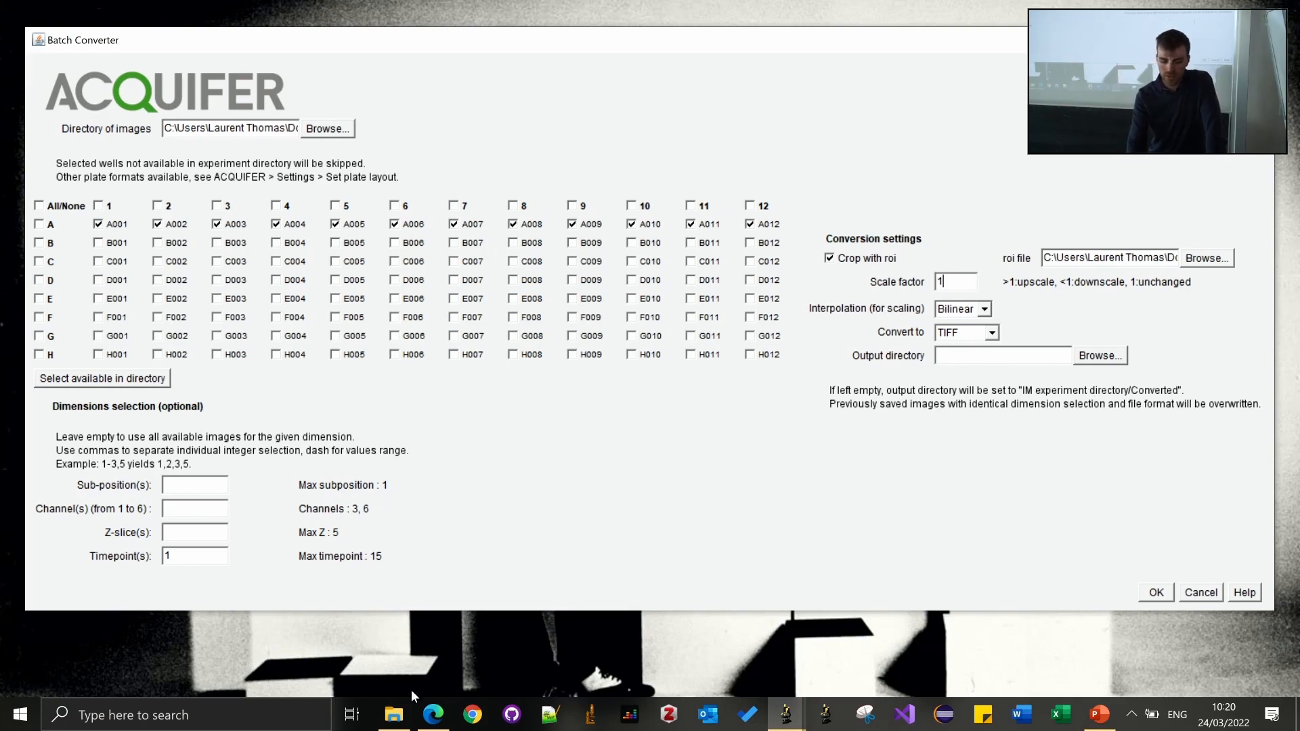
Step: Run the batch conversion to TIFF and open the Converted subfolder of the timelapse dataset in File Explorer
mouse_move(407, 715)
mouse_move(377, 642)
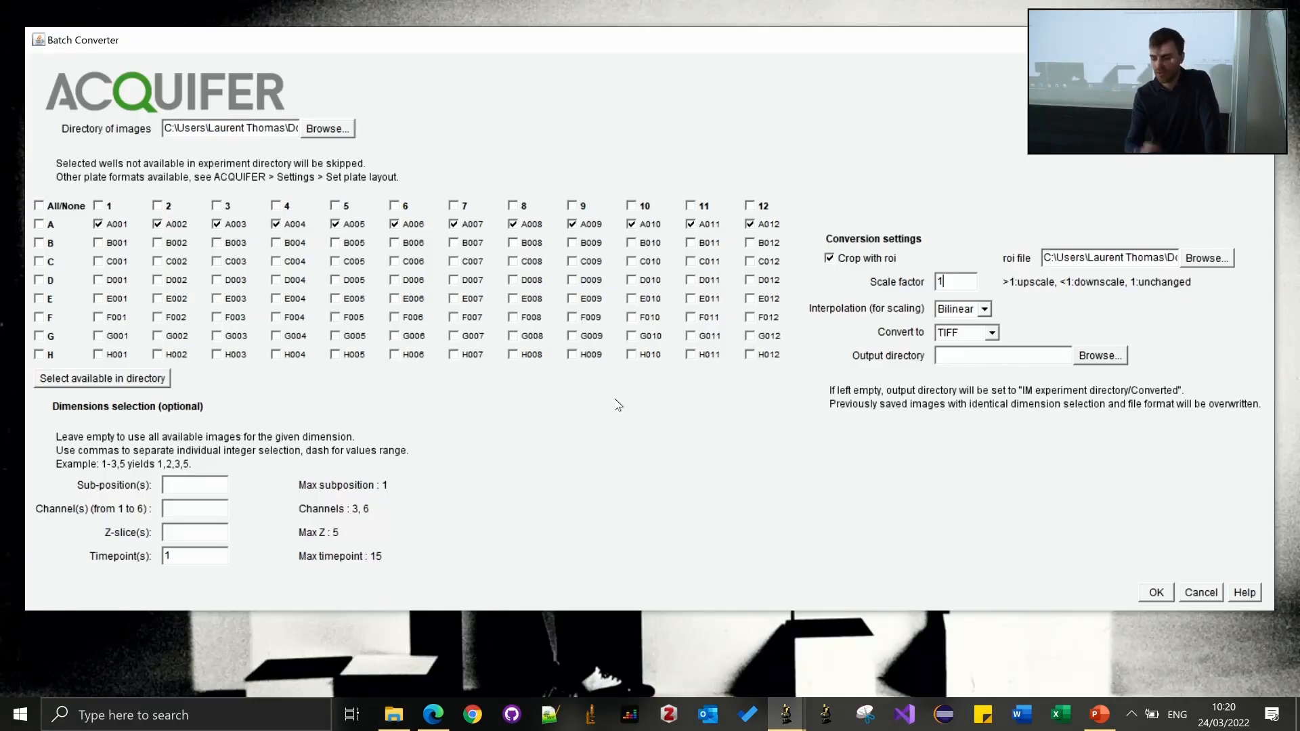
click(1156, 593)
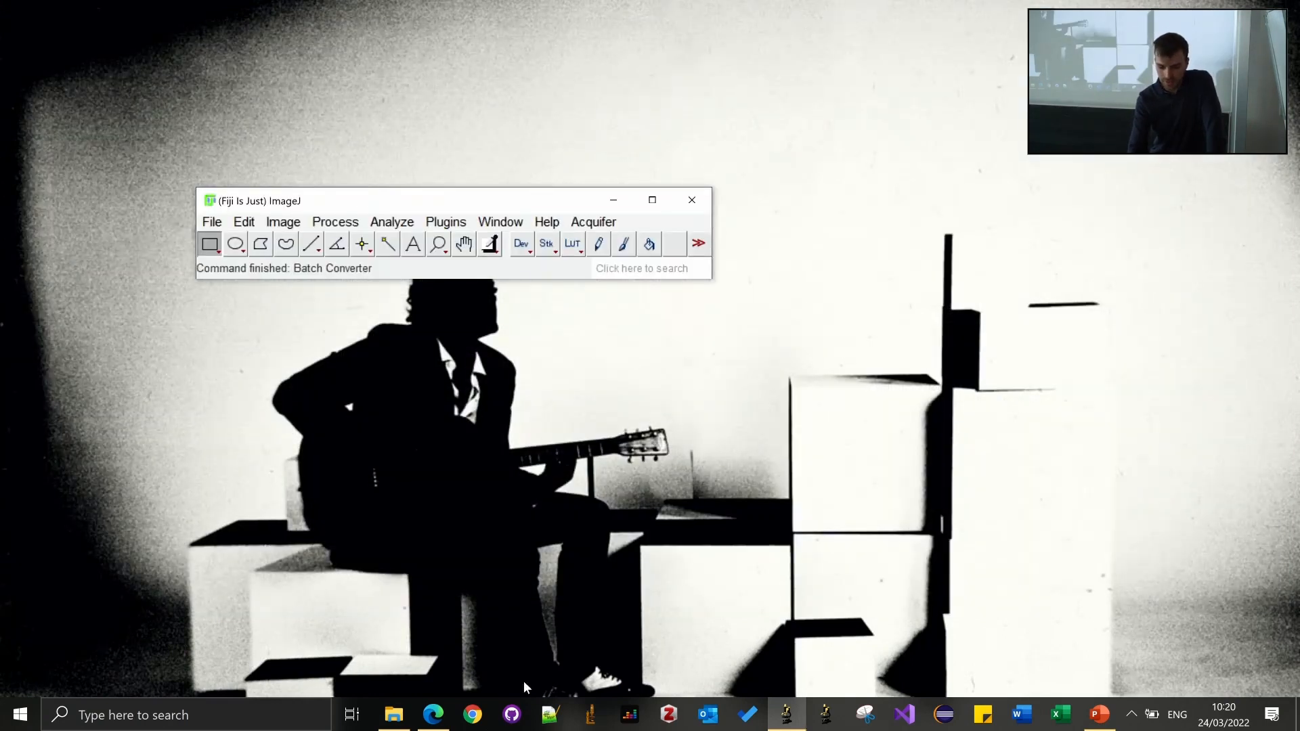
click(394, 715)
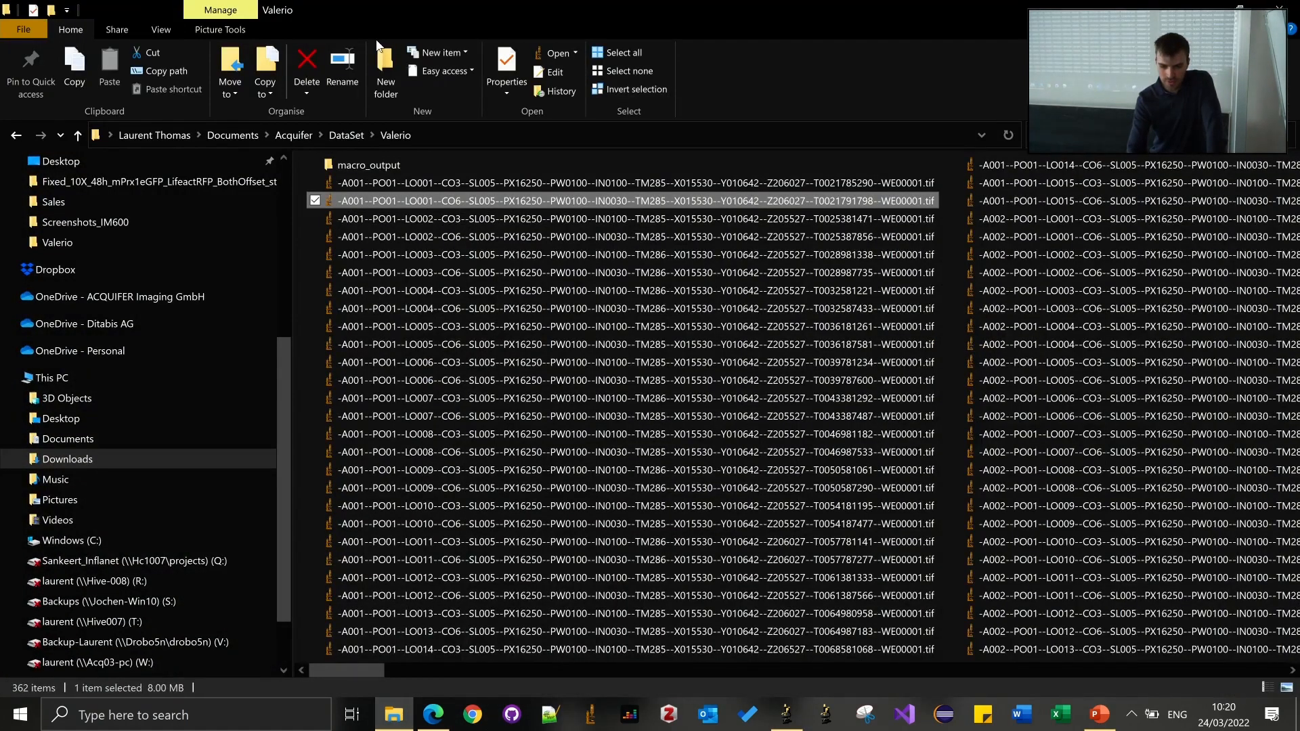
click(347, 135)
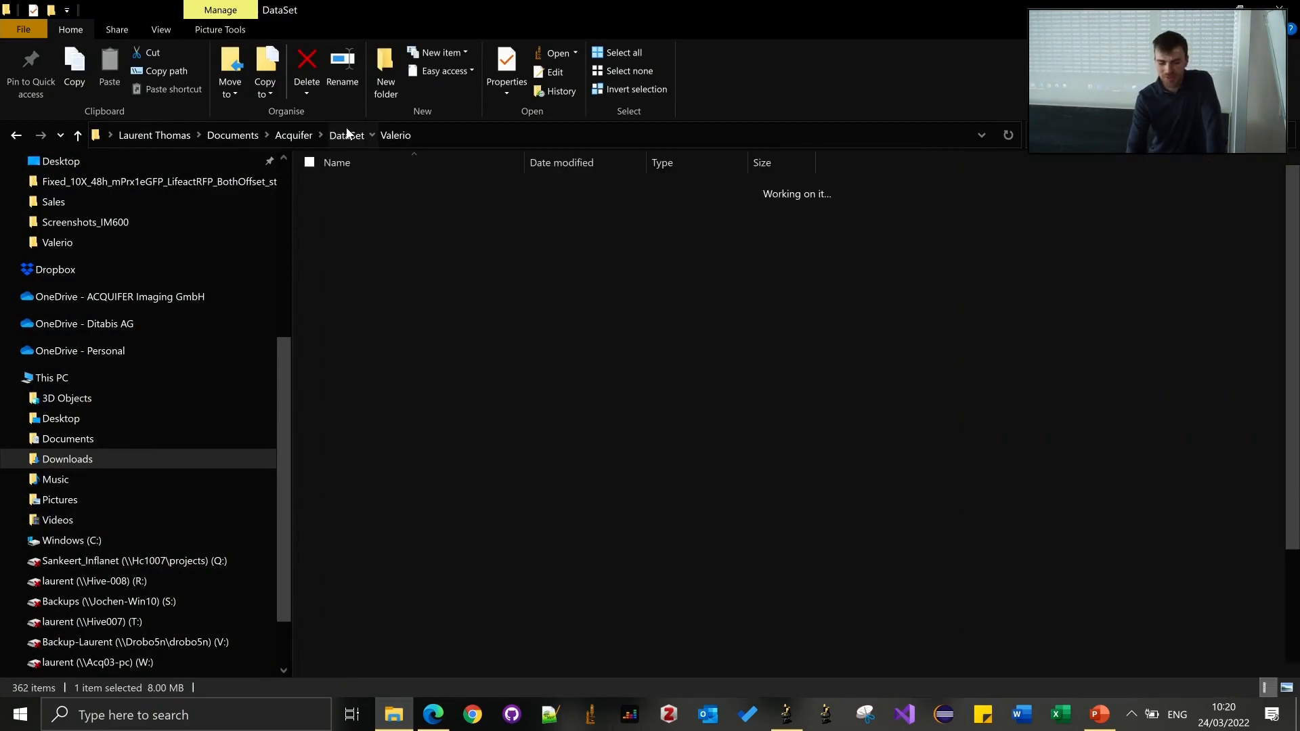
double_click(369, 564)
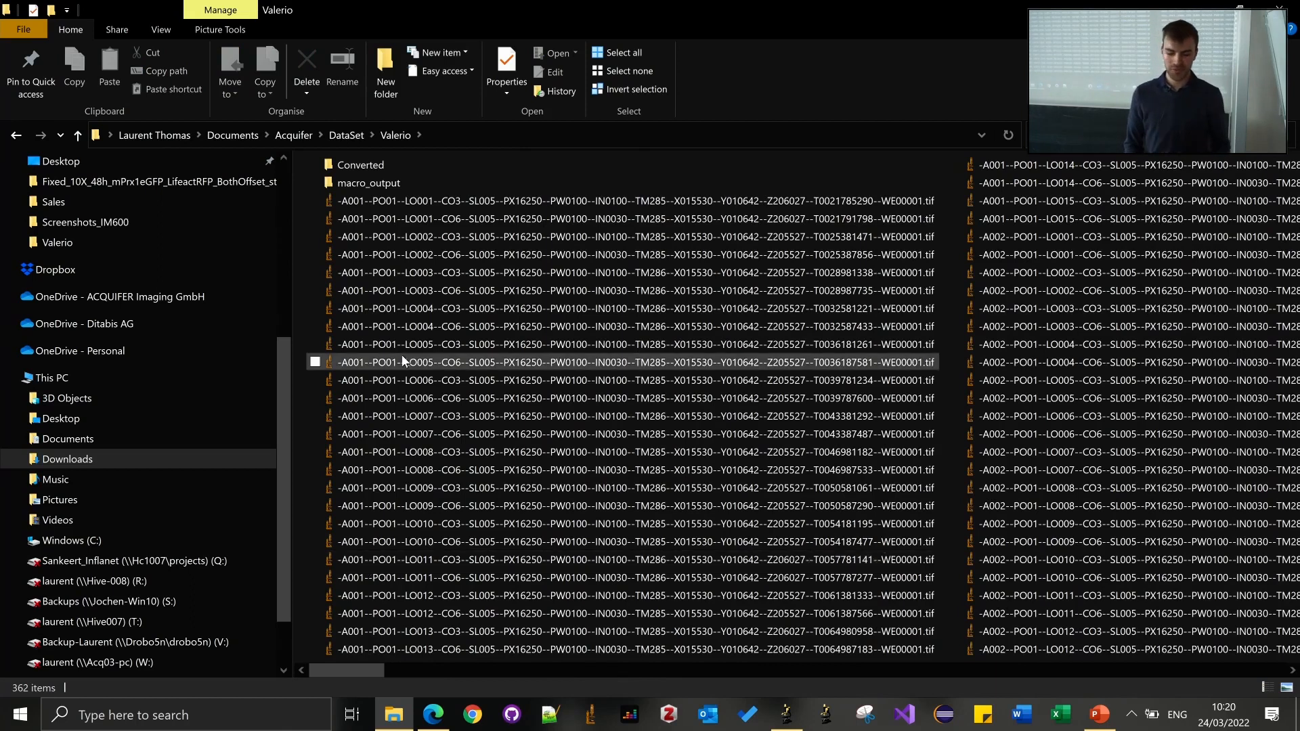
double_click(361, 164)
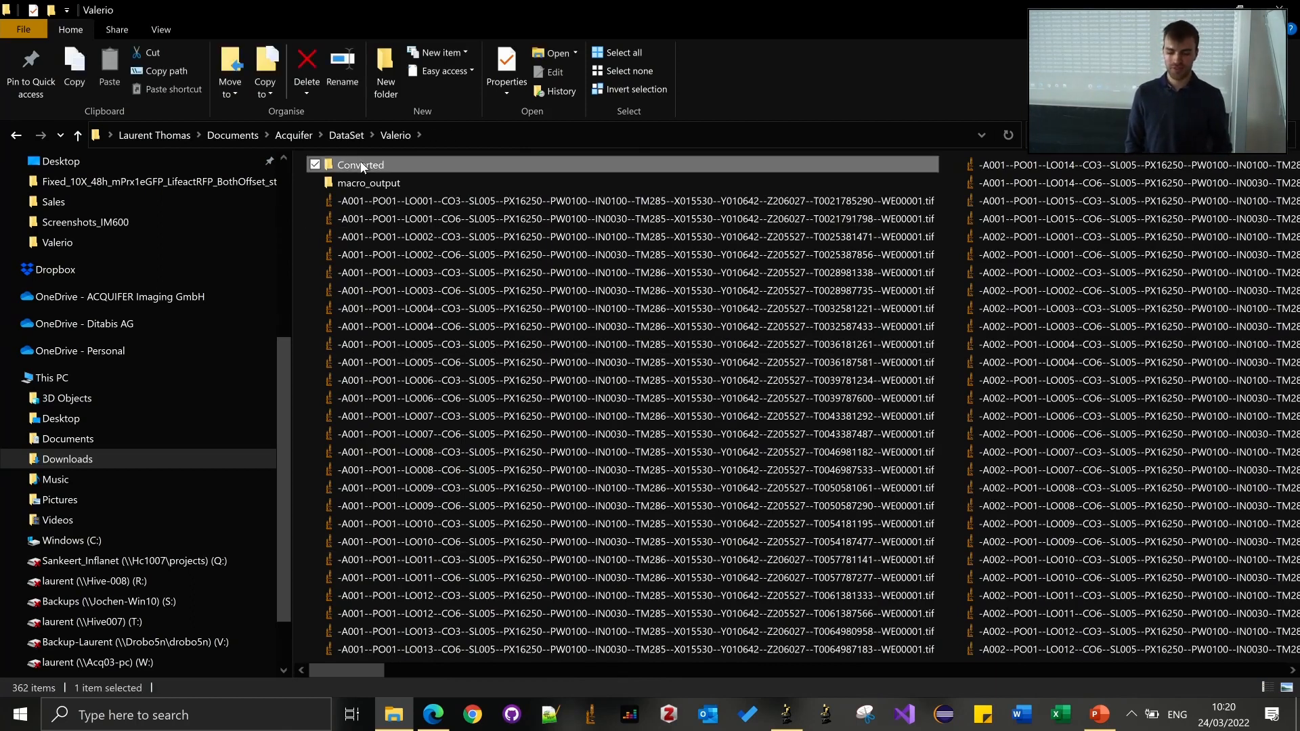
click(378, 217)
click(727, 529)
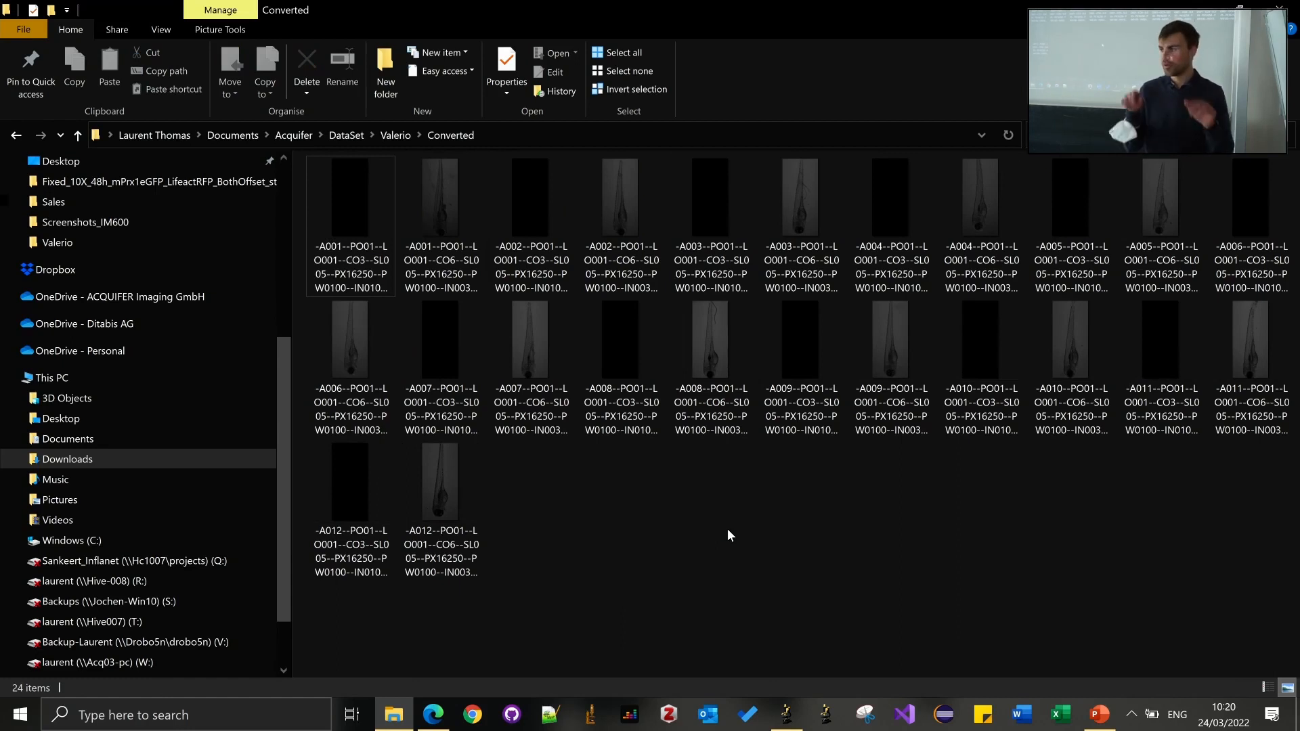
Step: Open the converted A001 channel 3 image in ImageJ and browse through the following cropped images
click(381, 218)
double_click(380, 218)
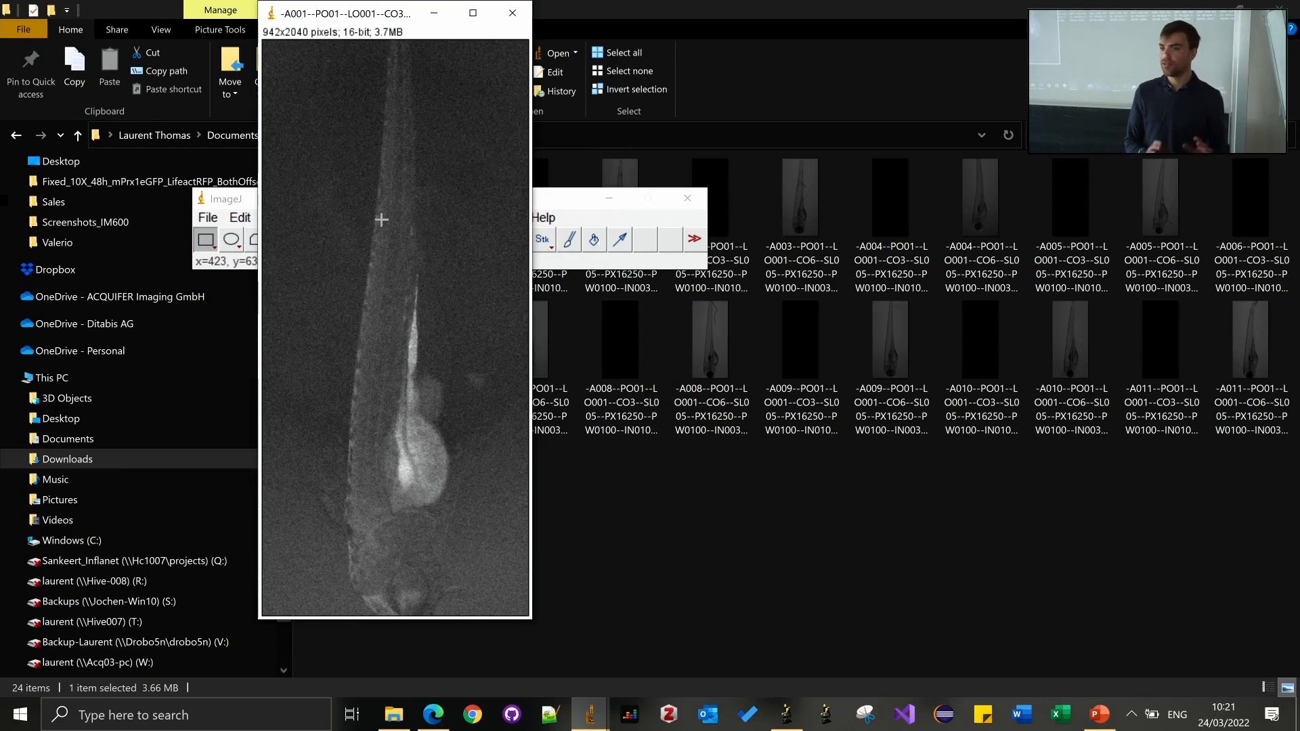
key(ctrl+shift+o)
key(ctrl+shift+o)
key(ctrl+shift+o)
key(ctrl+shift+o)
key(ctrl+shift+o)
key(ctrl+shift+o)
key(ctrl+shift+o)
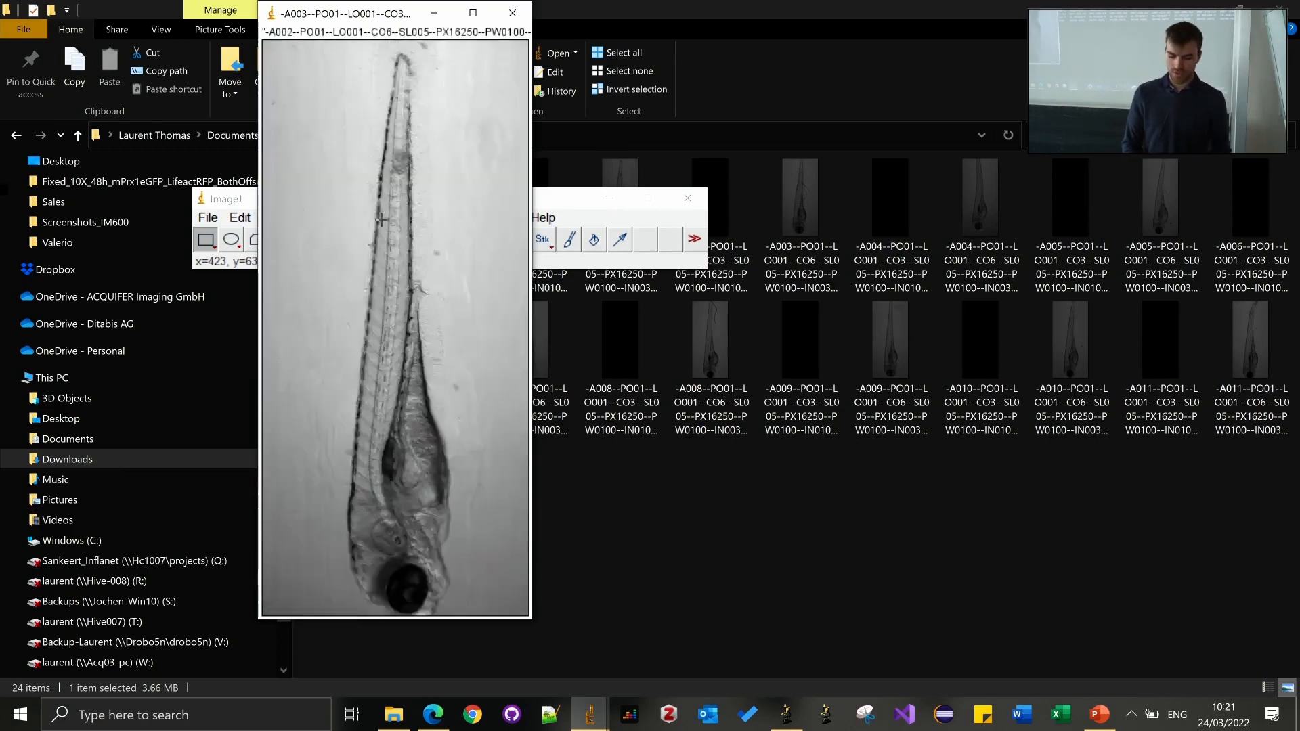
Step: Close the converted image and the standalone ImageJ viewer
click(512, 12)
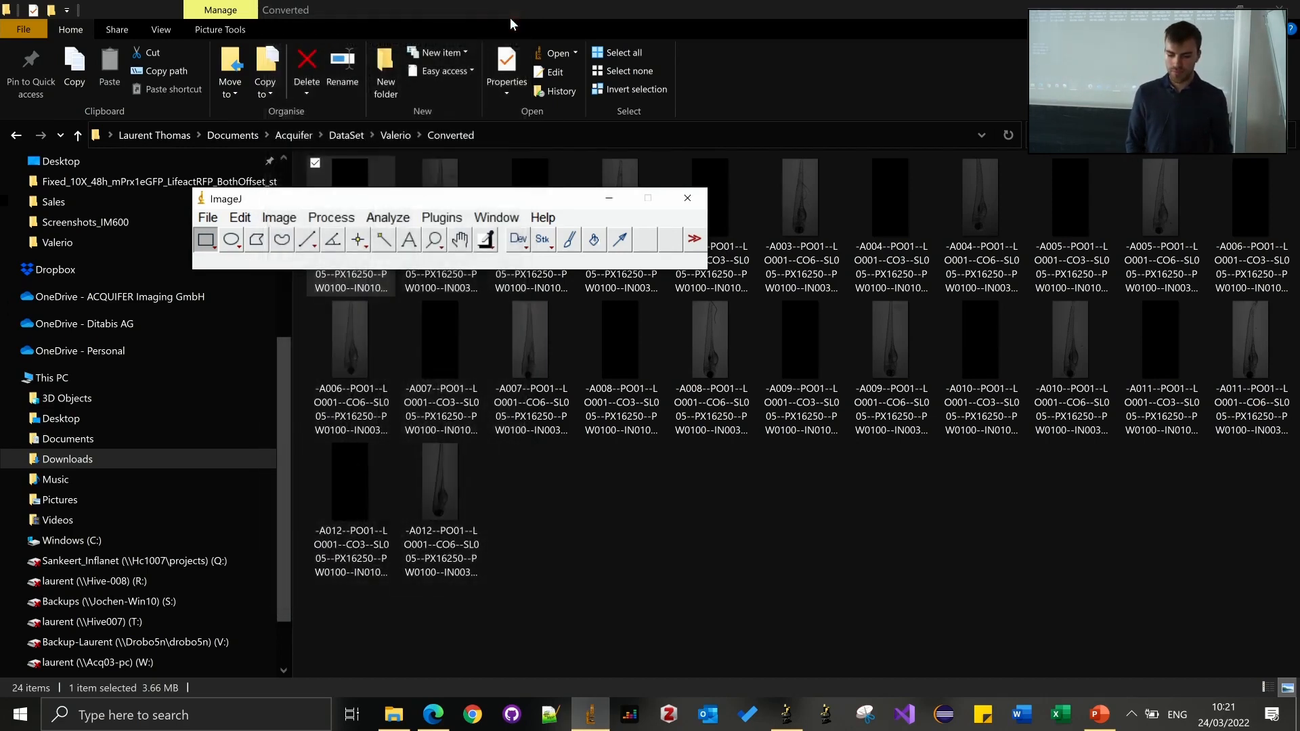
click(543, 217)
mouse_move(453, 220)
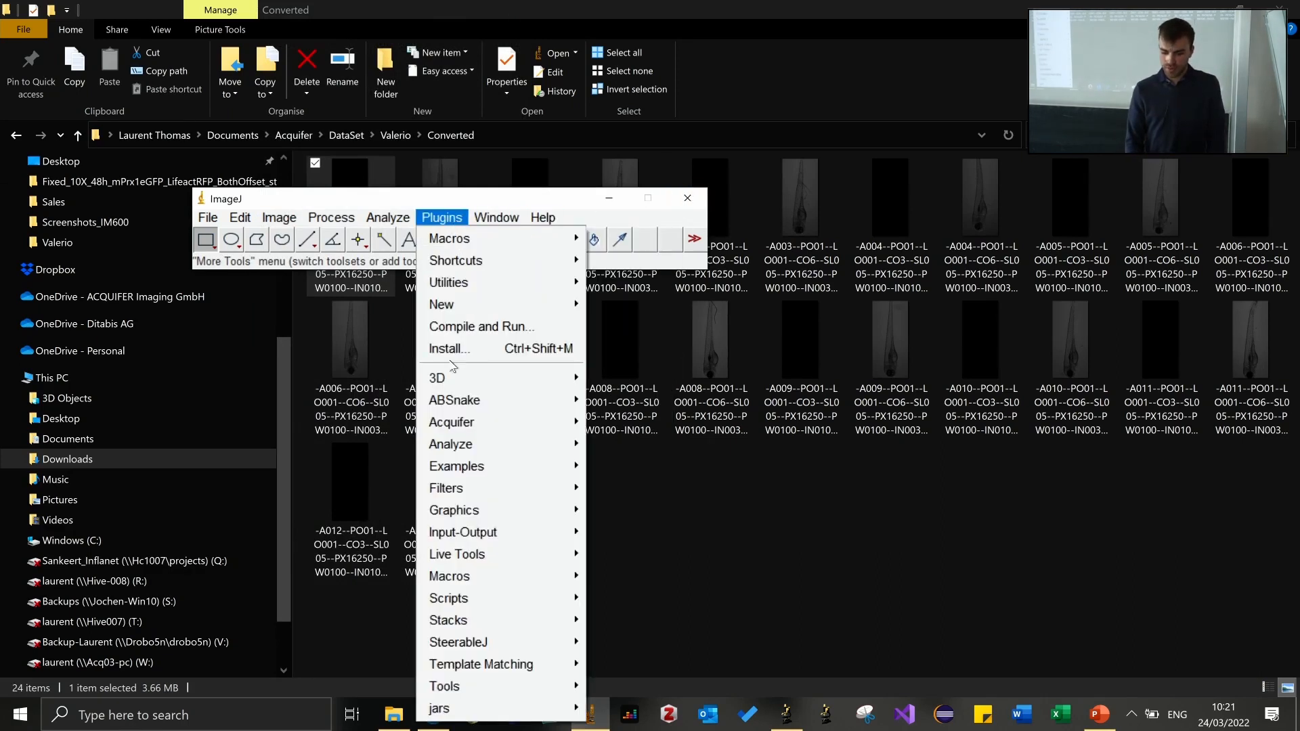
click(698, 194)
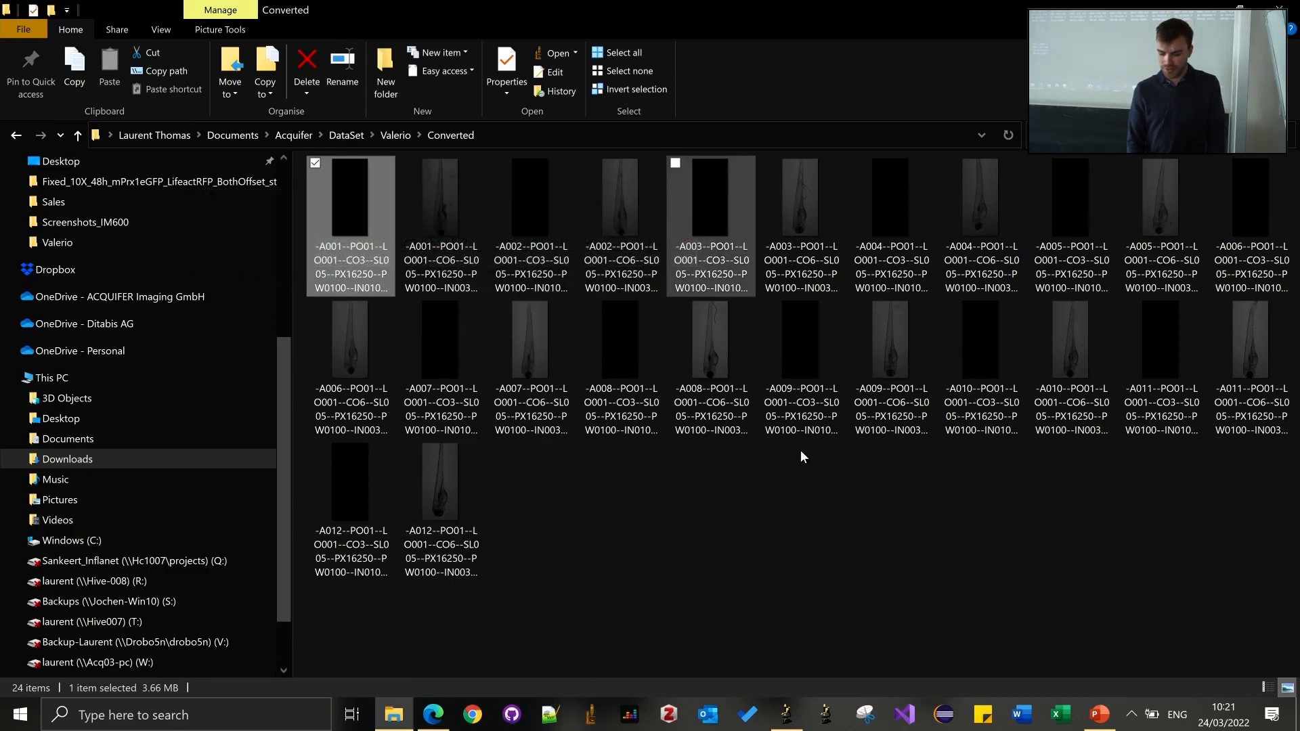
click(786, 714)
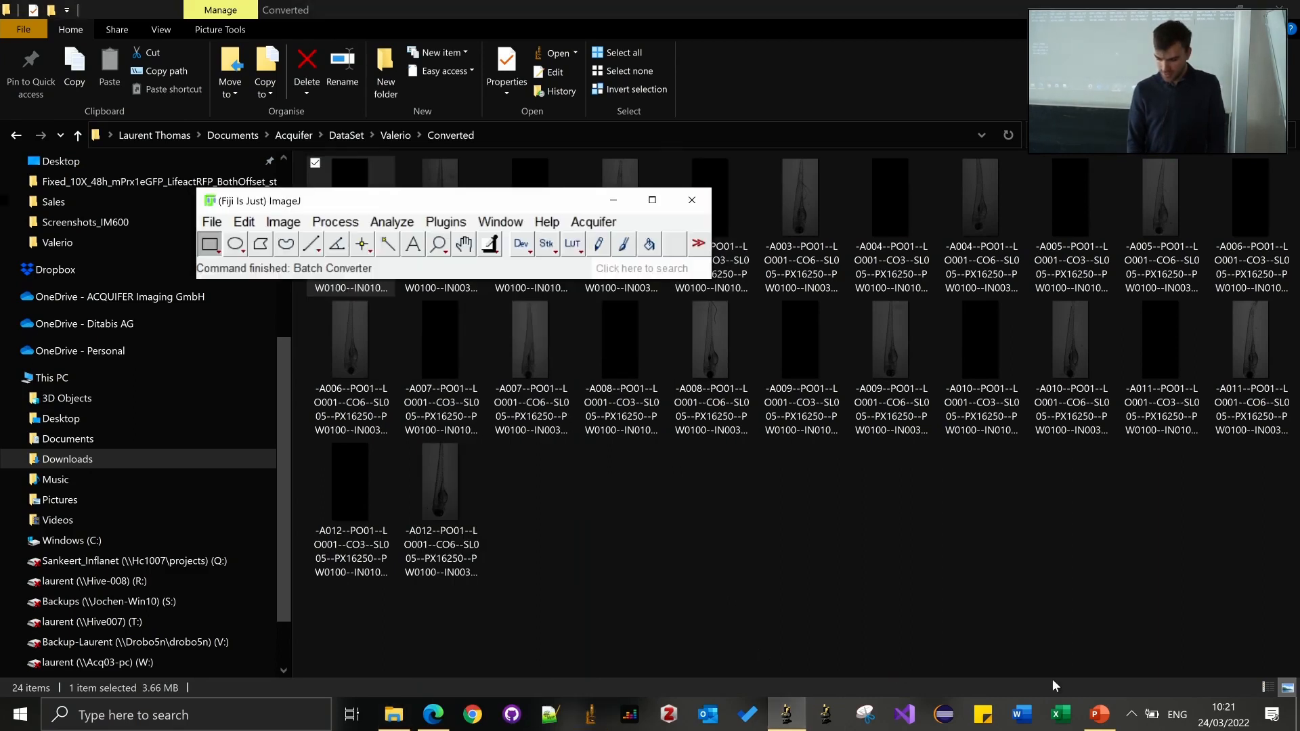
click(1100, 715)
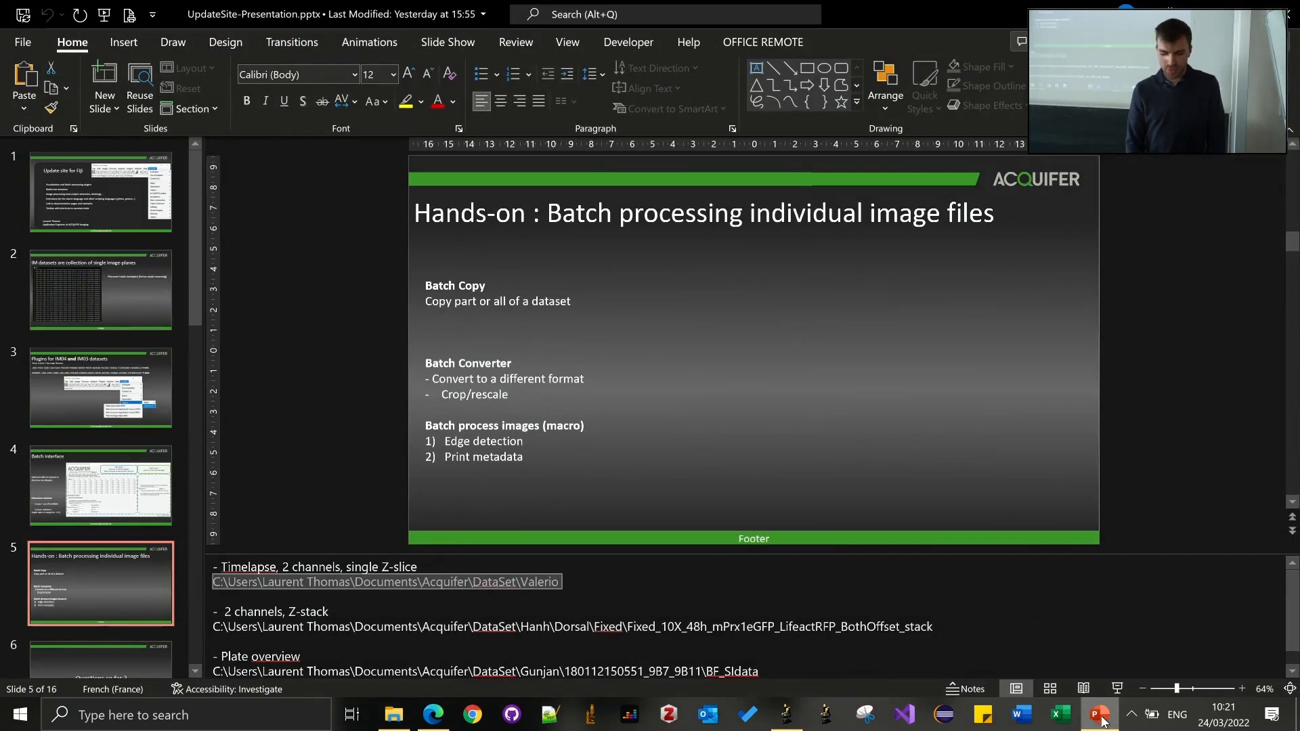
click(1102, 720)
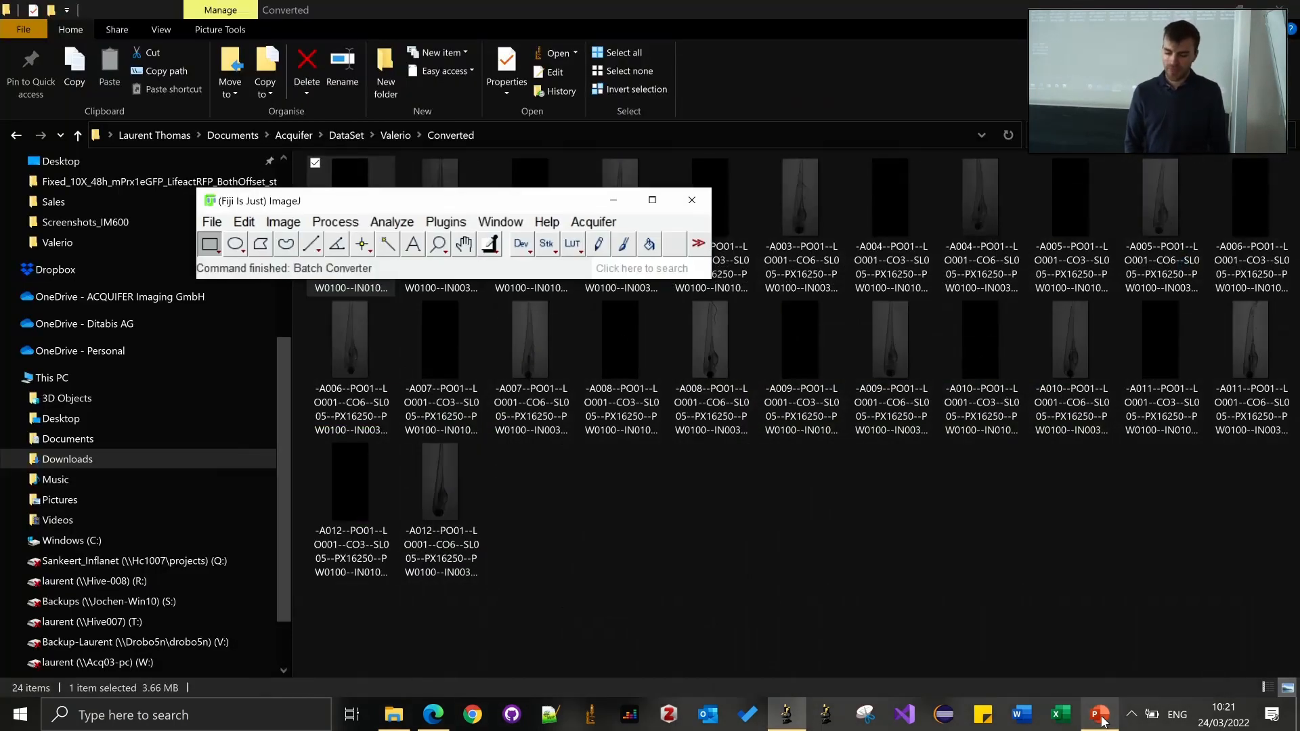
click(588, 224)
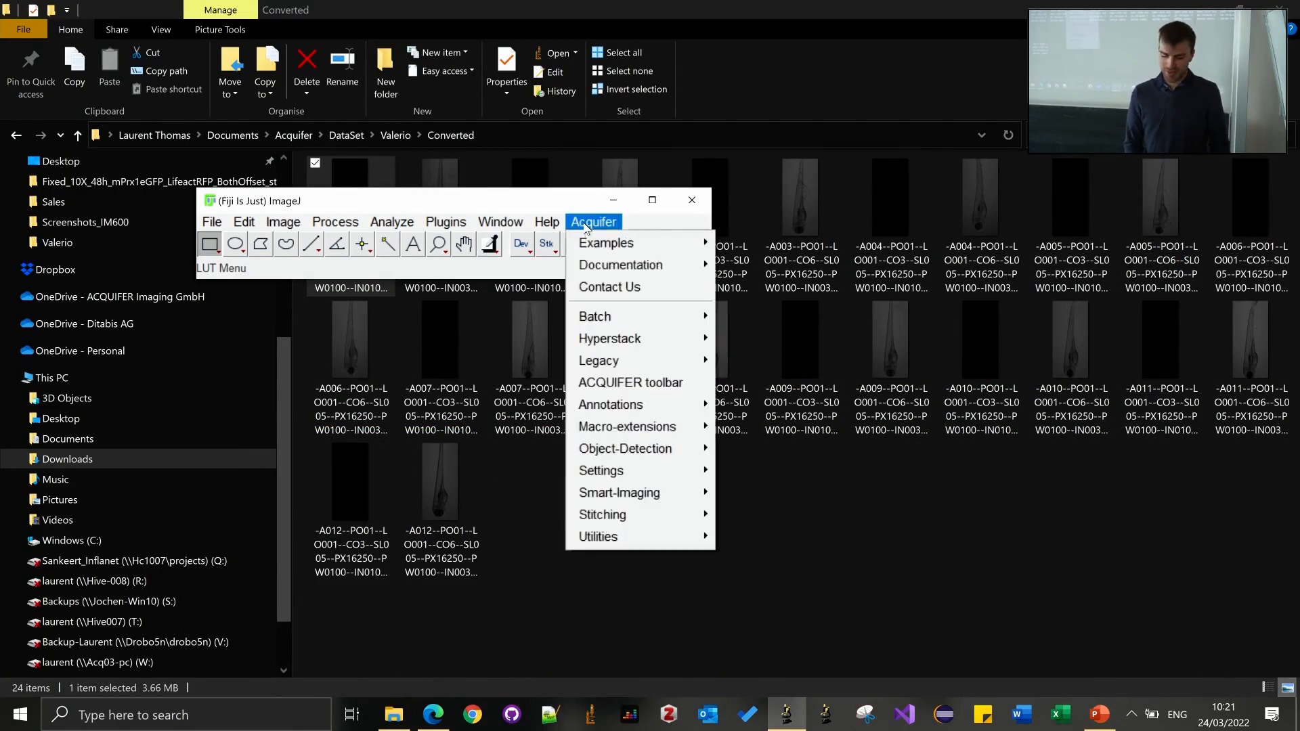
mouse_move(601, 326)
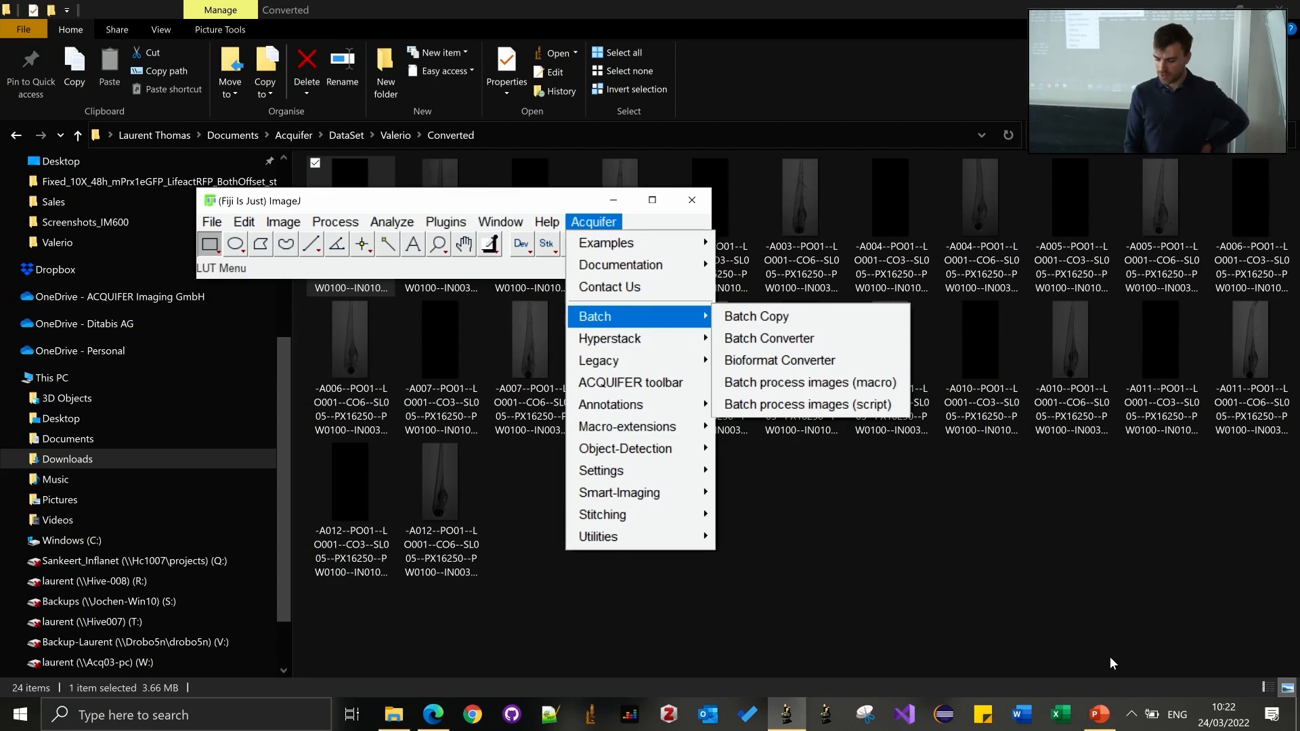
Step: Switch to PowerPoint and present slide 14 about macro-recordable plugins and the macro-language extension
click(1100, 716)
click(79, 502)
scroll(79, 501, down, 1)
scroll(77, 497, down, 6)
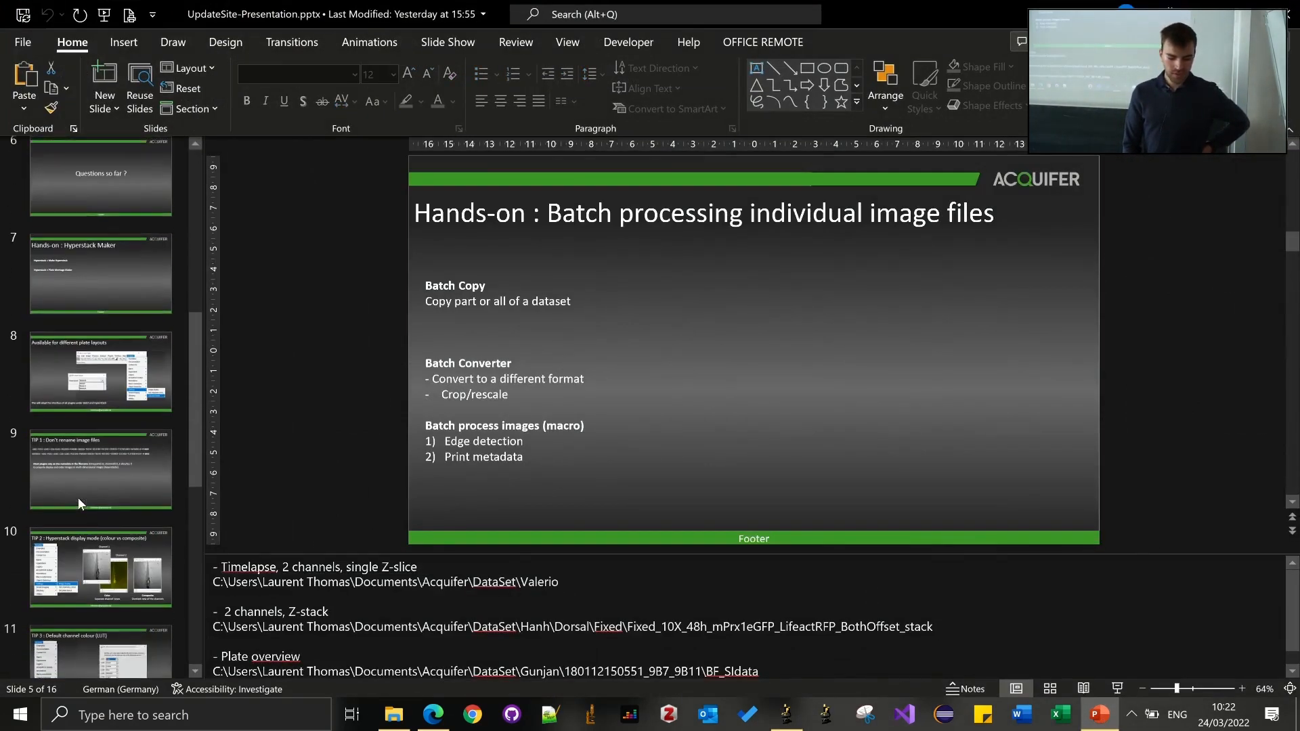
scroll(78, 502, down, 4)
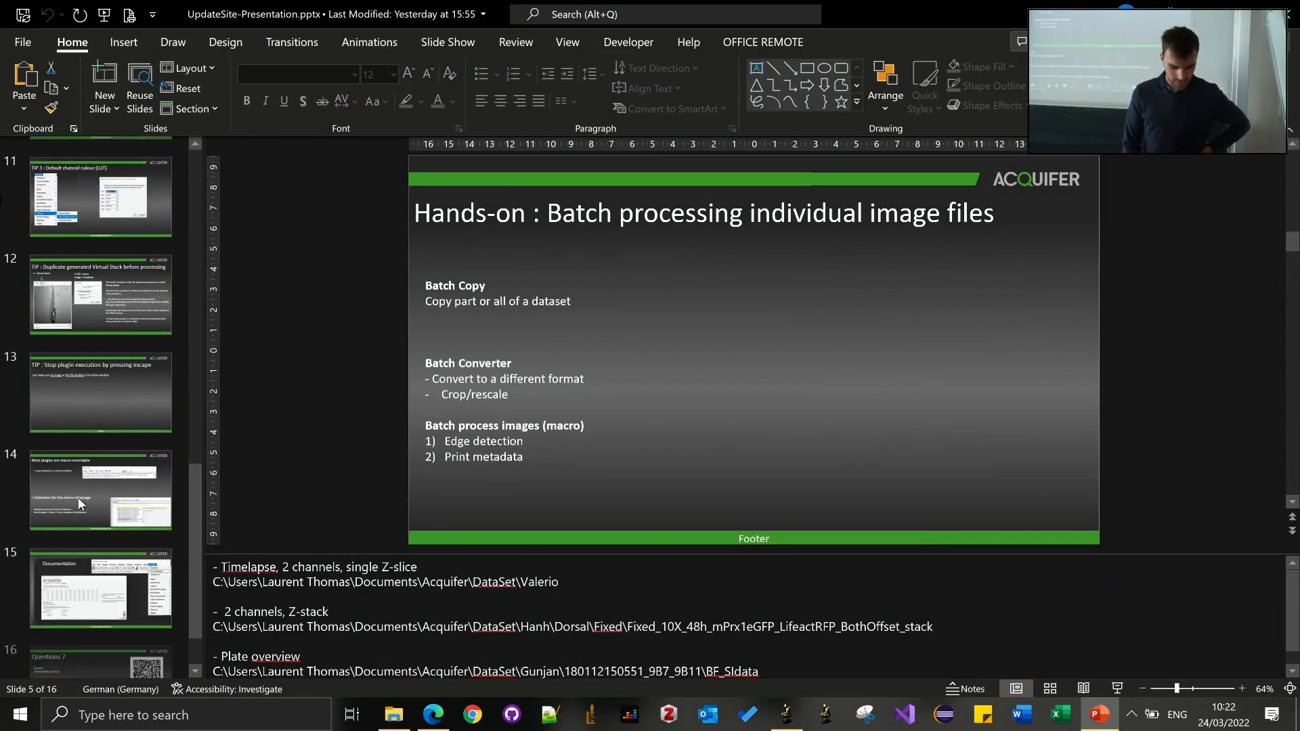
click(77, 497)
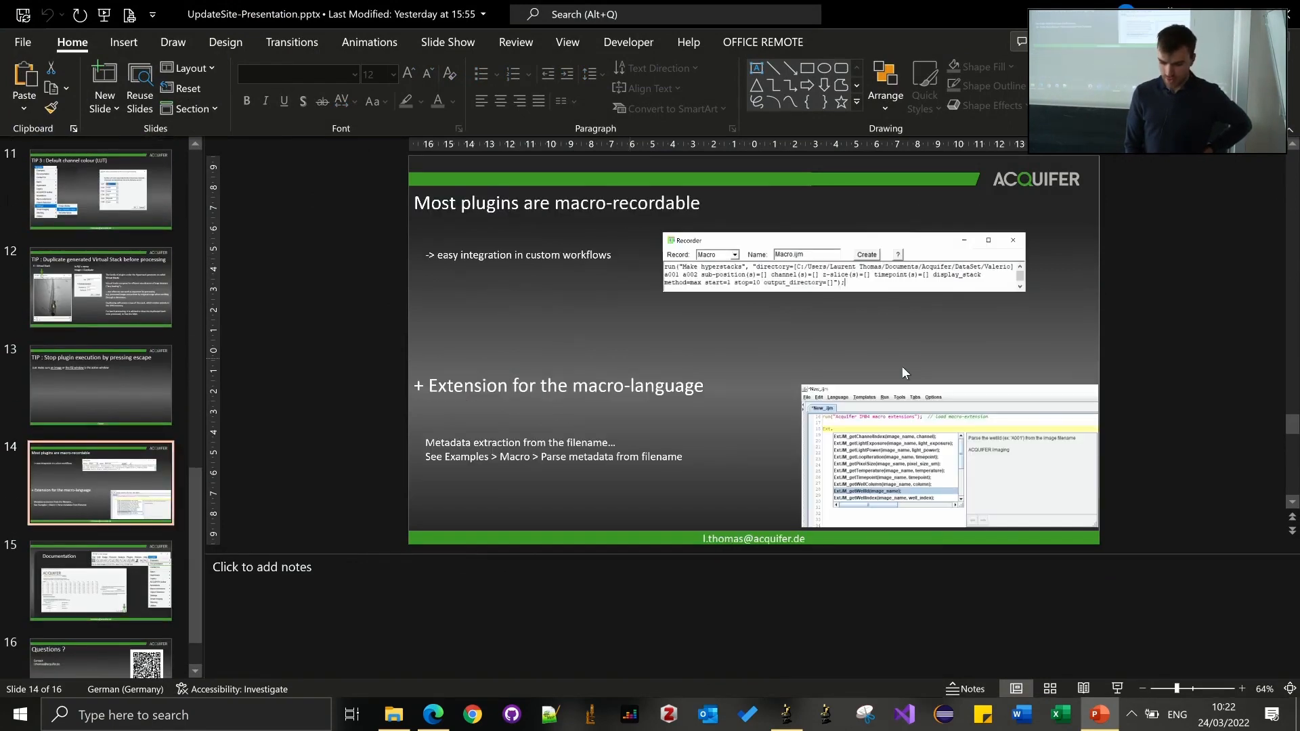
click(1117, 689)
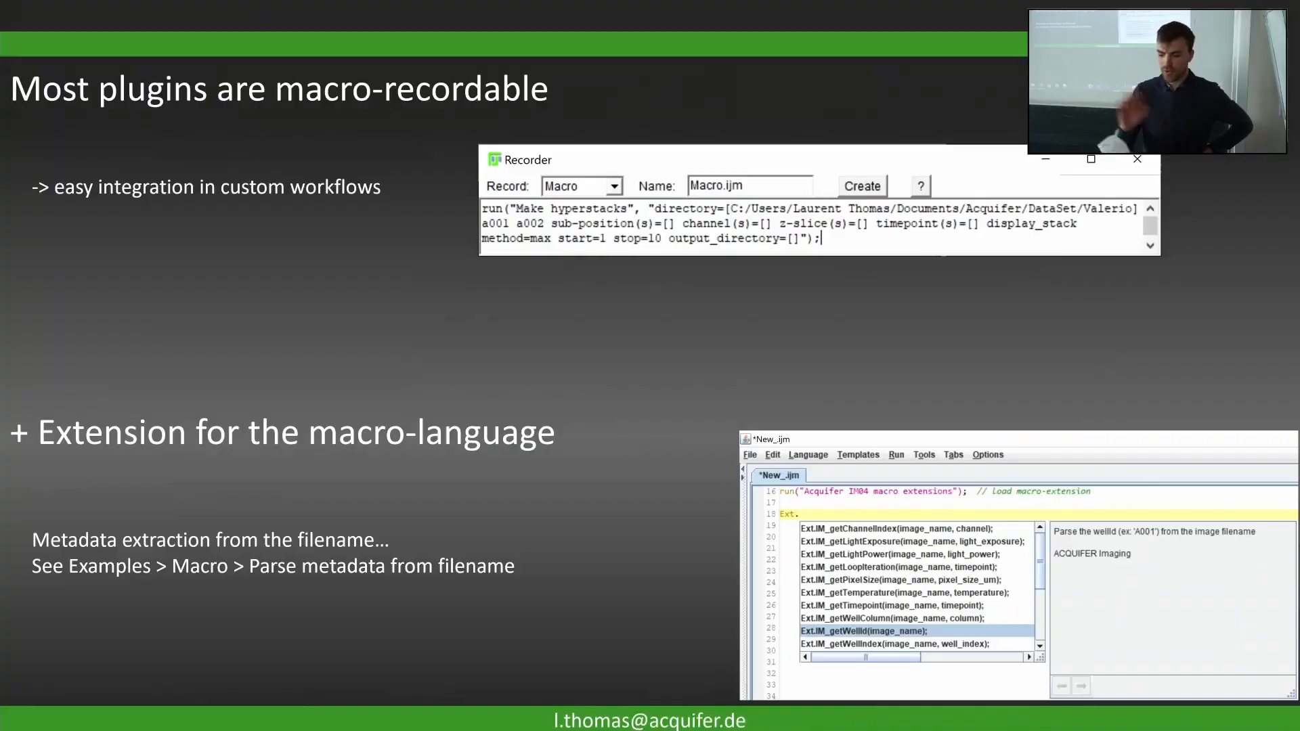
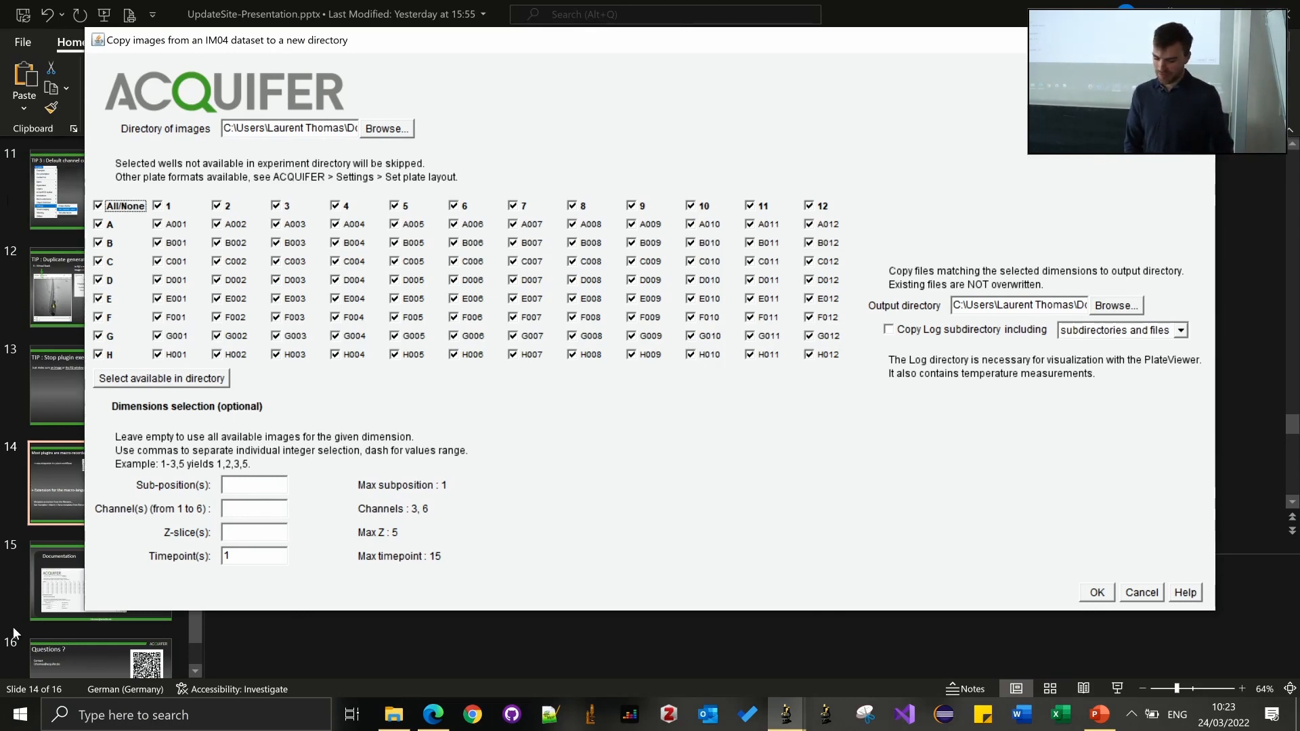
Step: Cancel the Batch Copy dialog and open Acquifer's Batch process images (macro) command in Fiji
click(1141, 598)
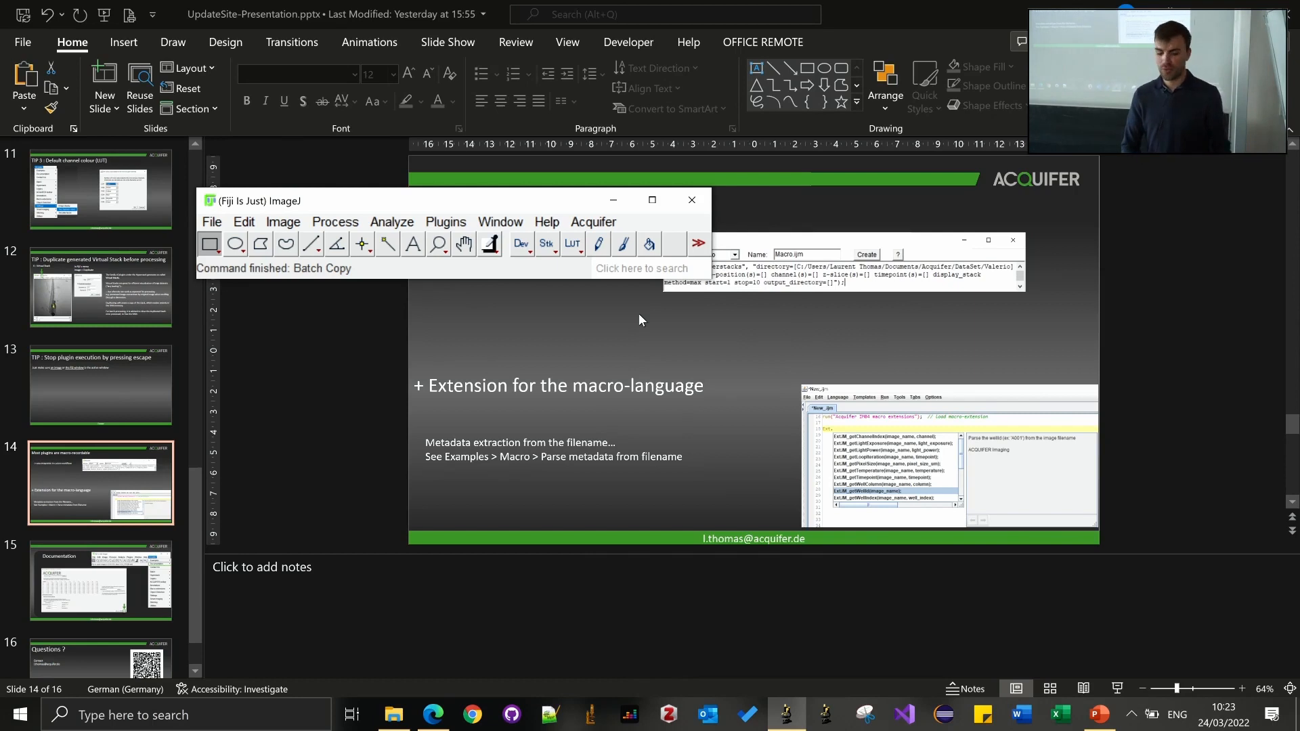
click(574, 244)
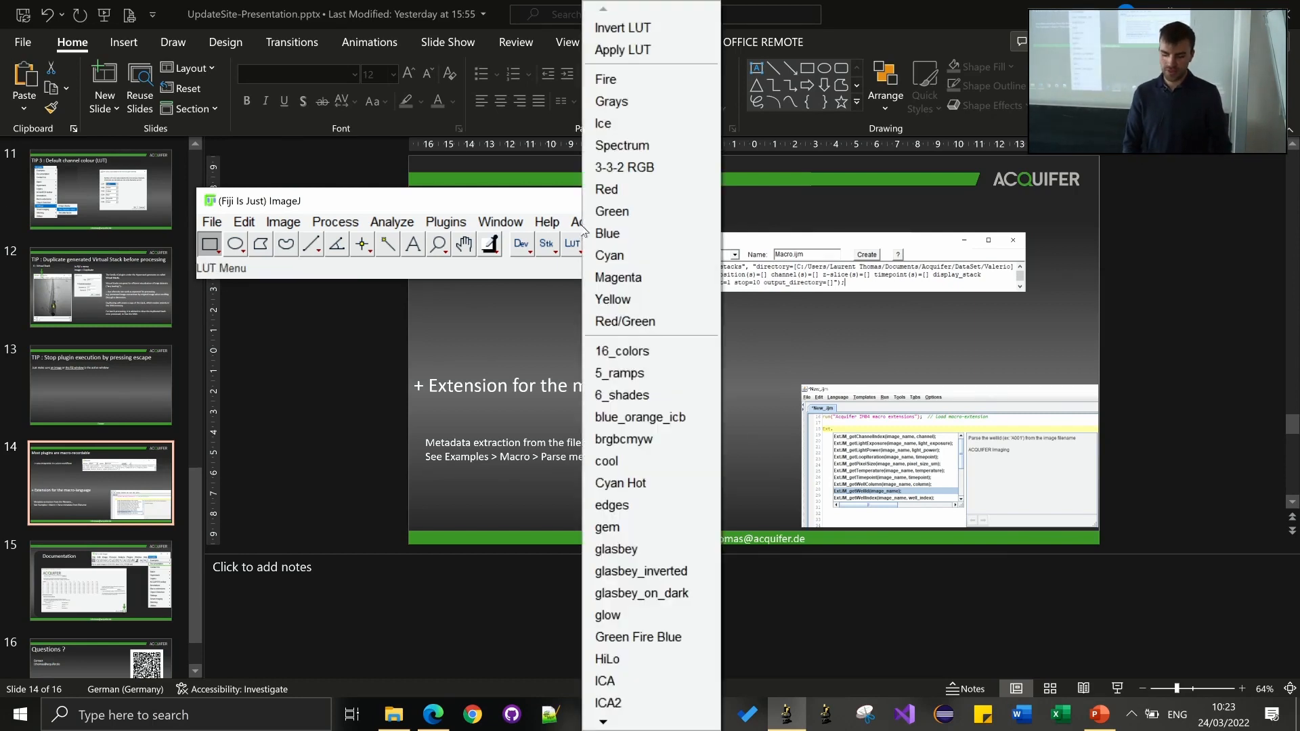
click(580, 222)
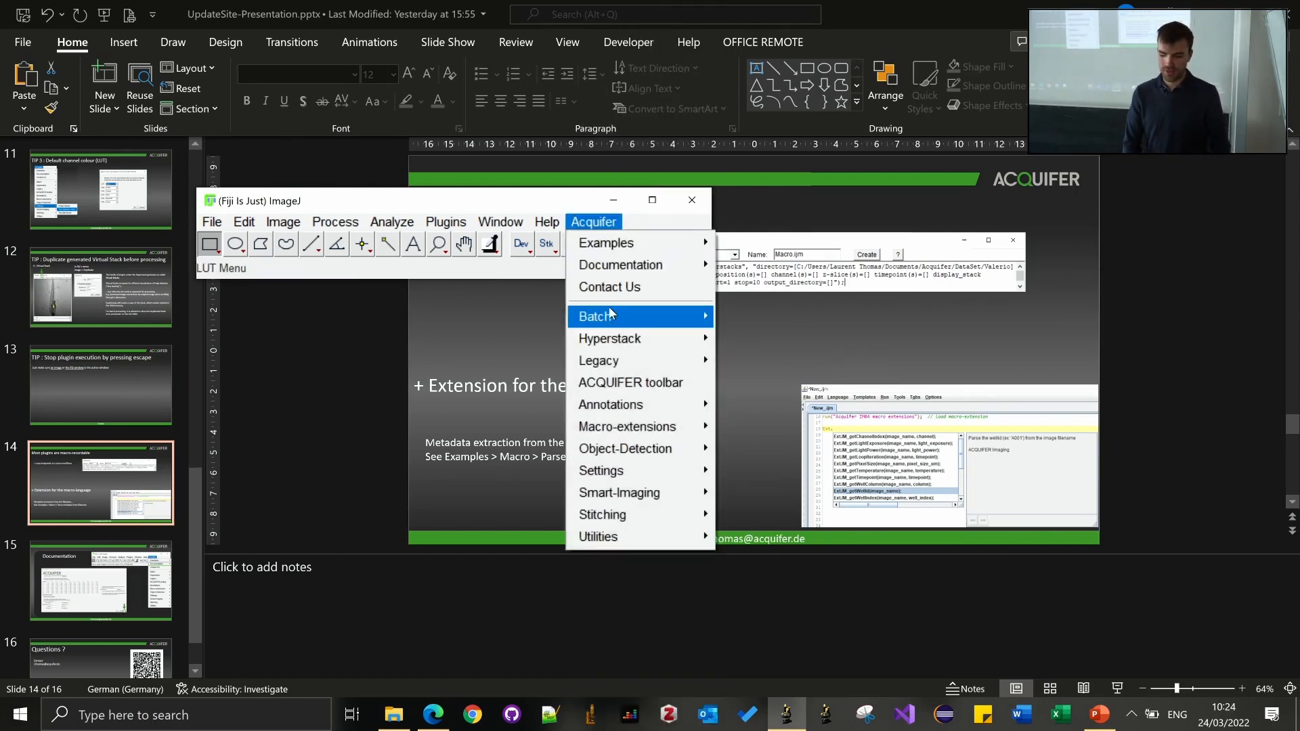
mouse_move(610, 317)
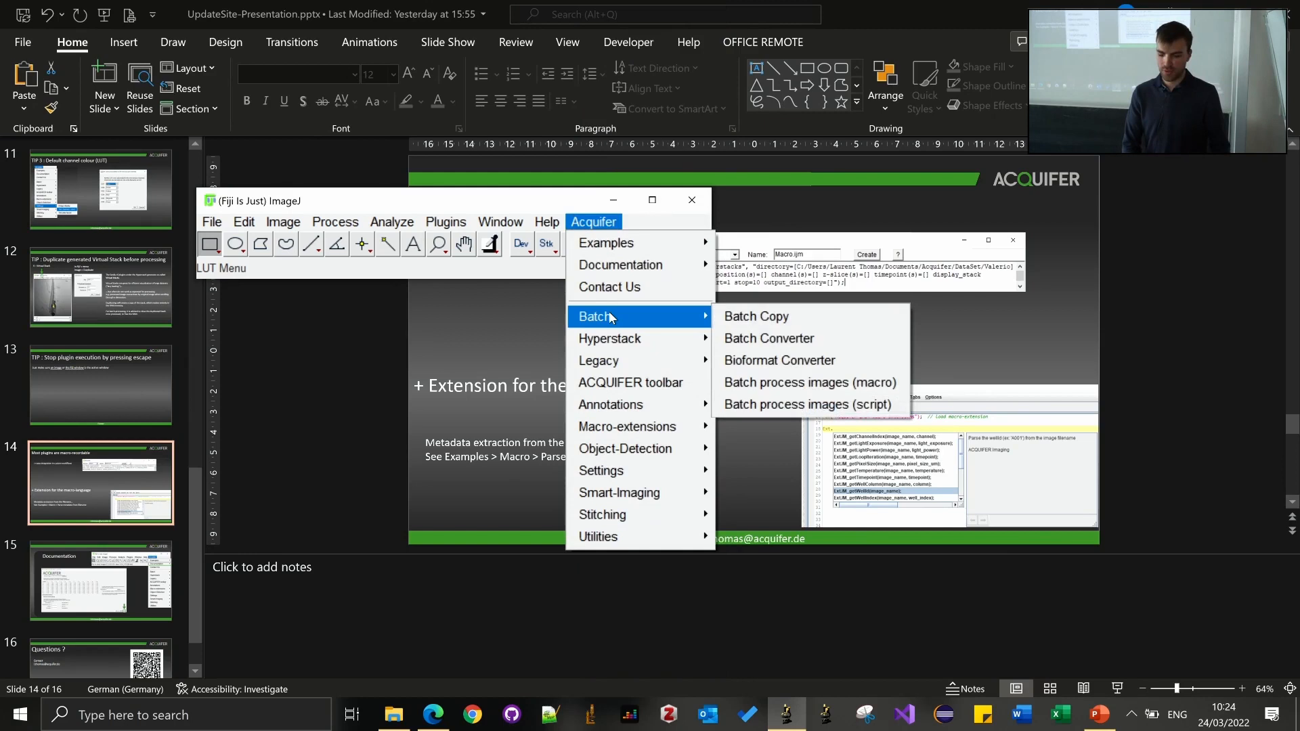
click(756, 383)
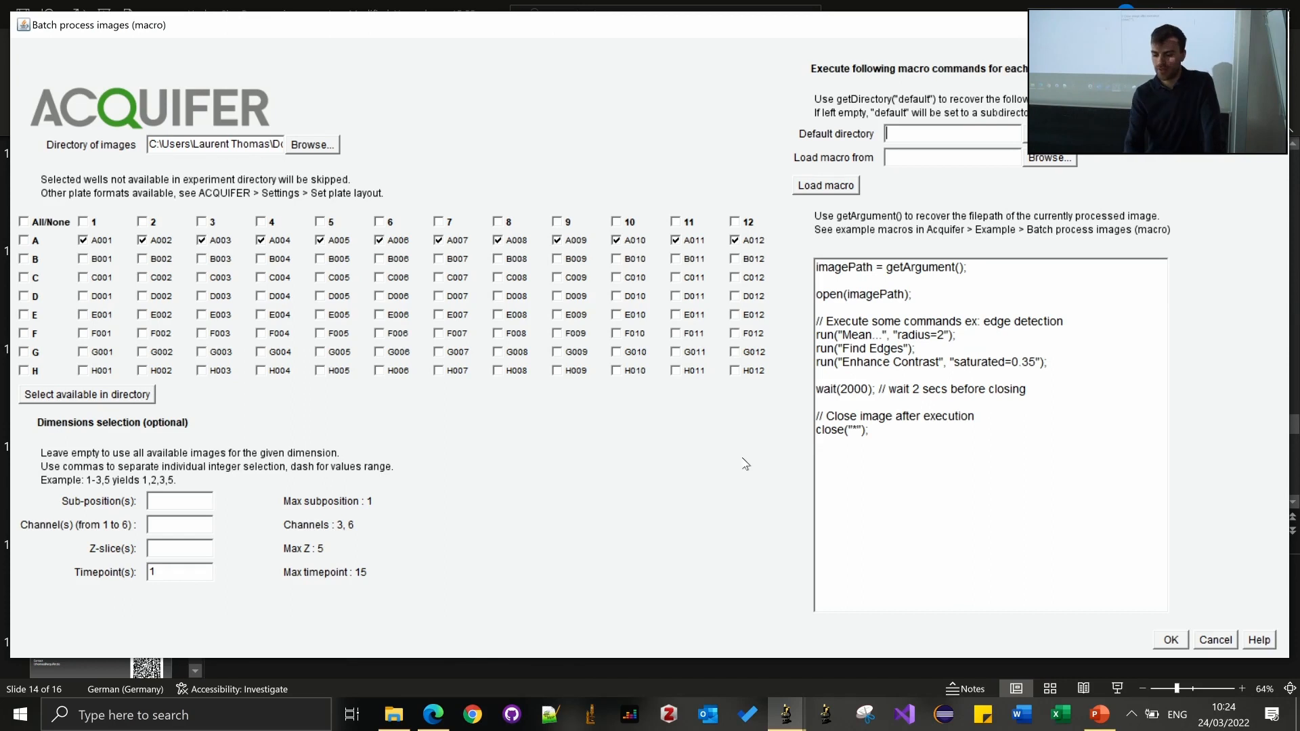
click(942, 402)
click(948, 457)
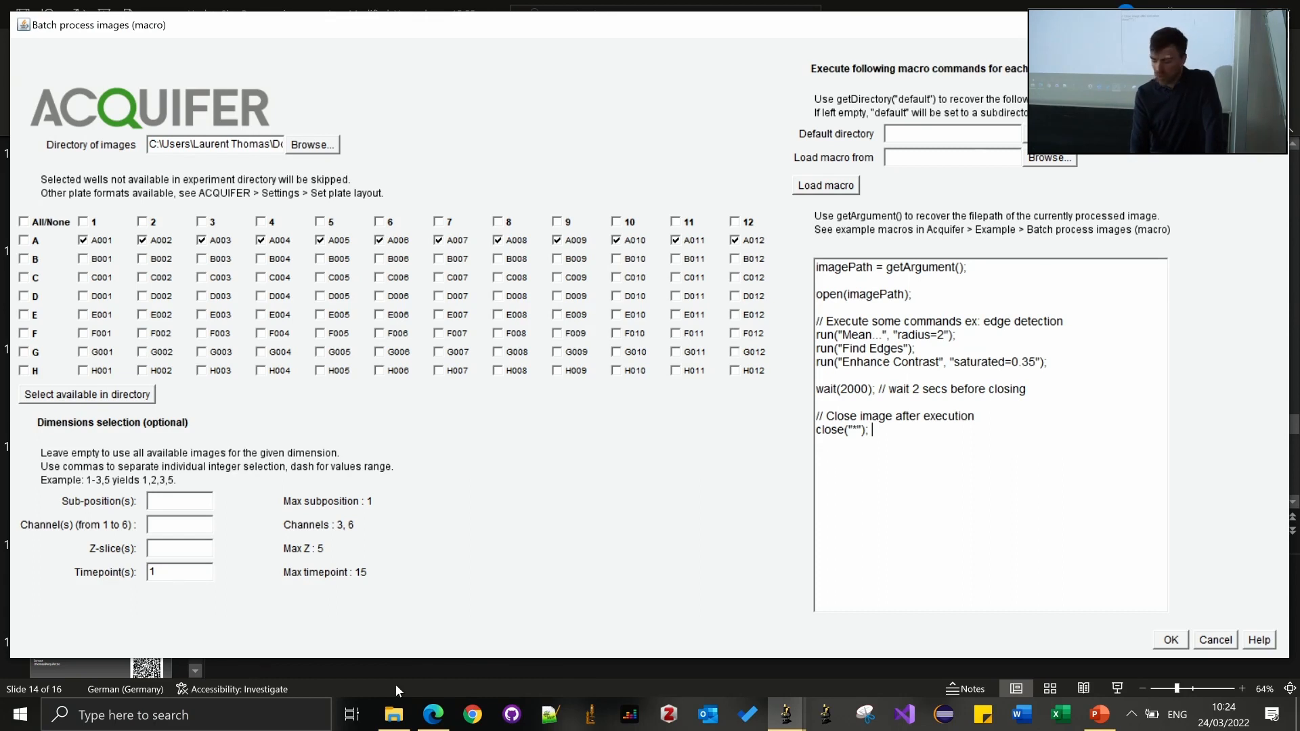
Step: Restrict the batch processing to channel 6 and timepoint 1
mouse_move(395, 718)
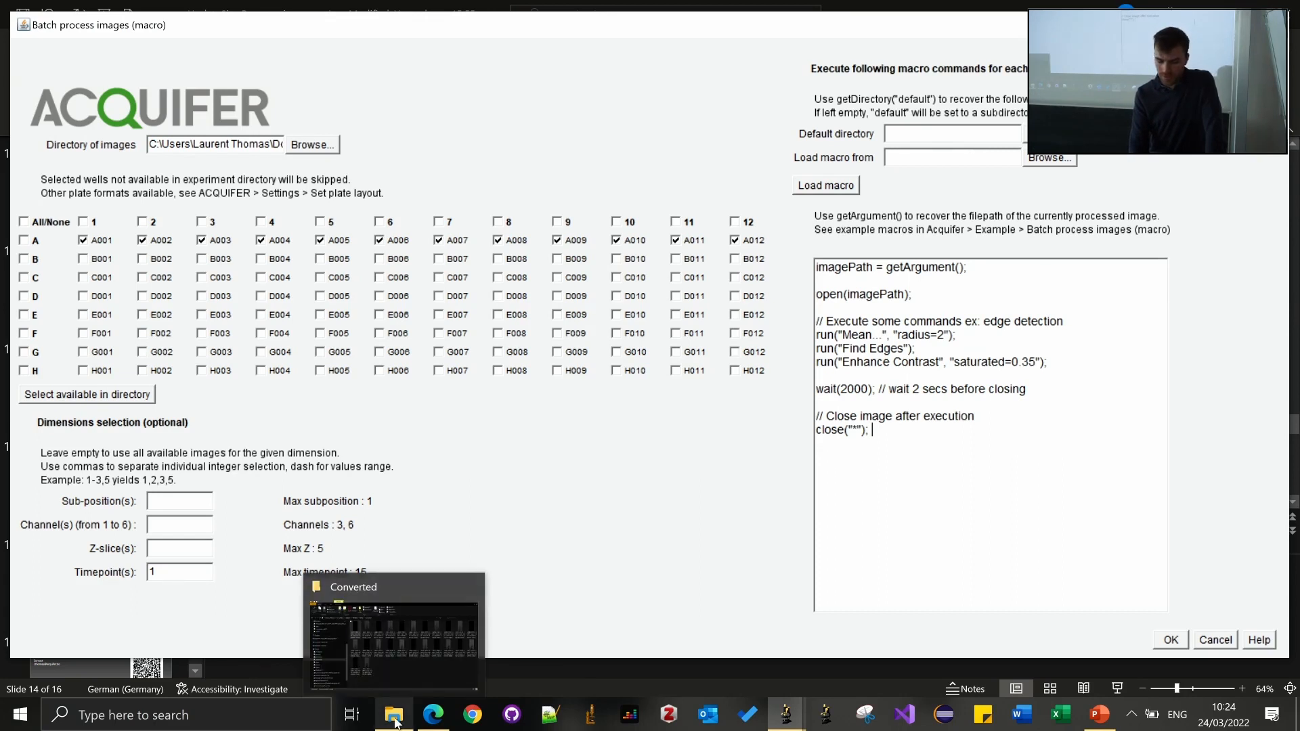
click(788, 696)
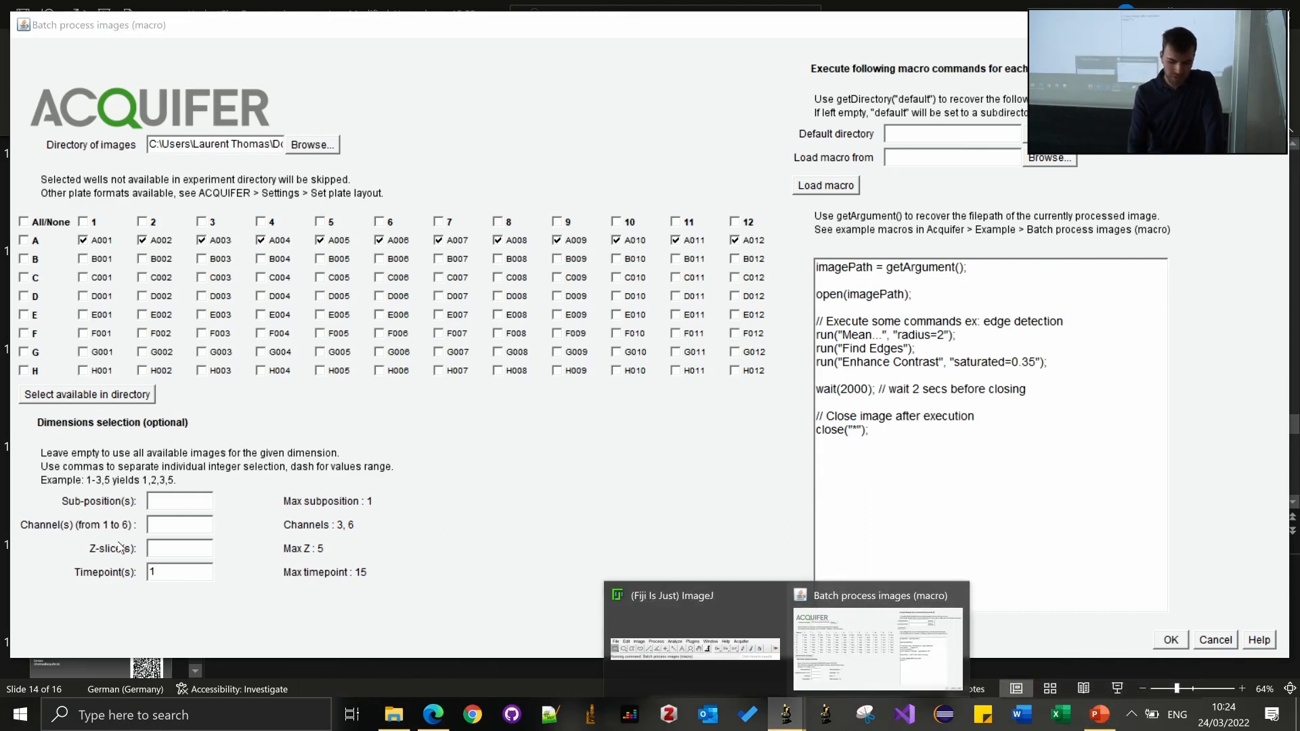
click(187, 576)
key(BackSpace)
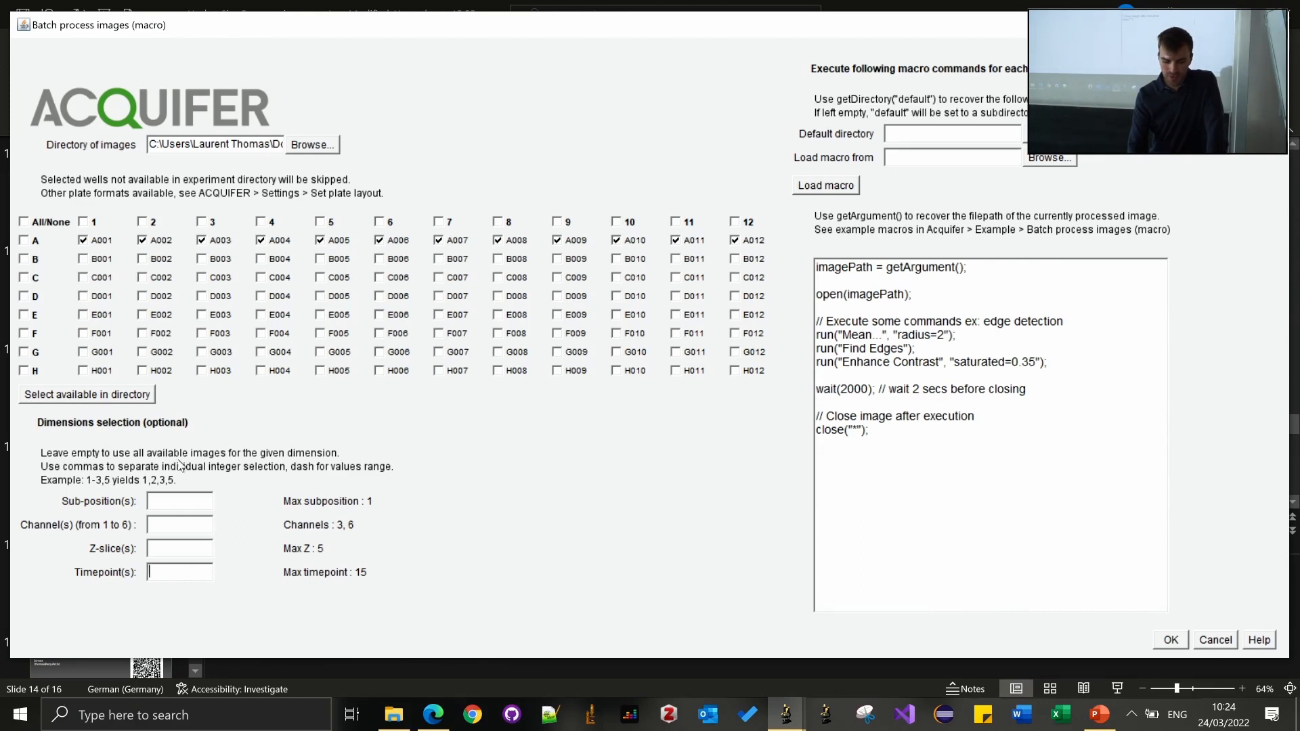
click(172, 527)
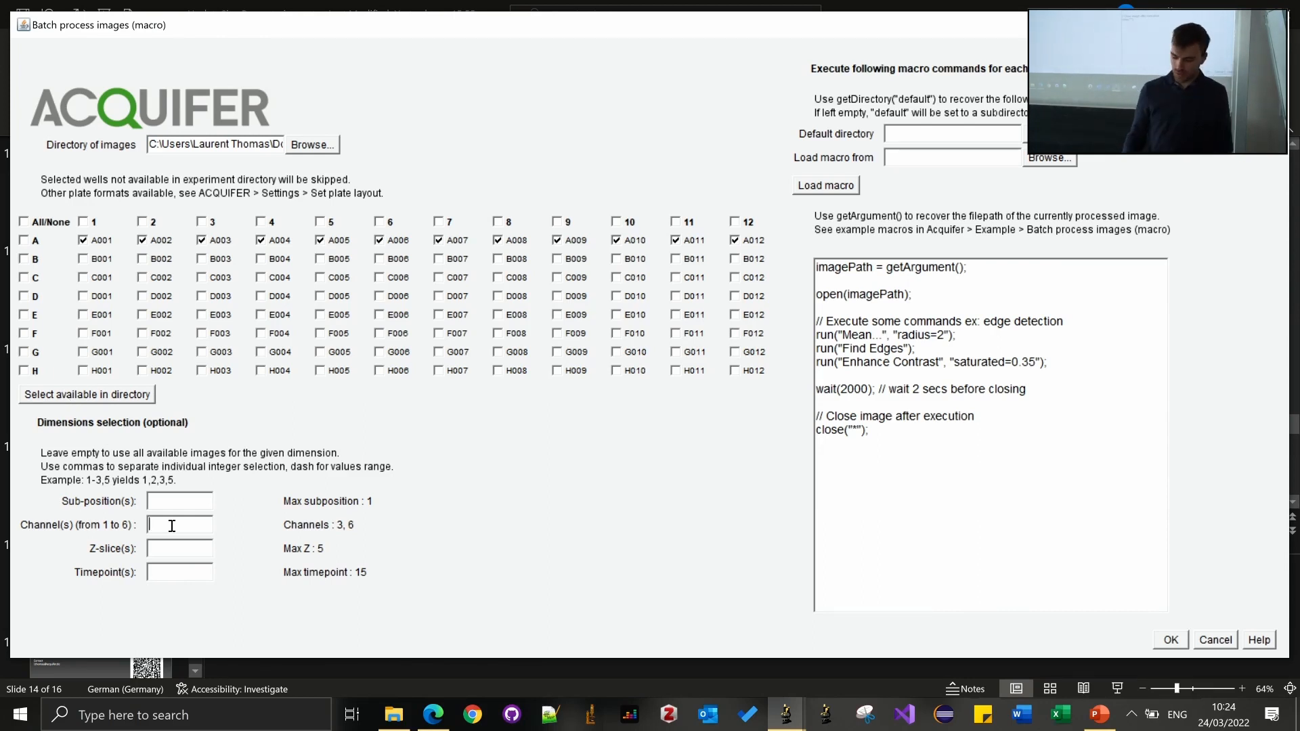
text(6)
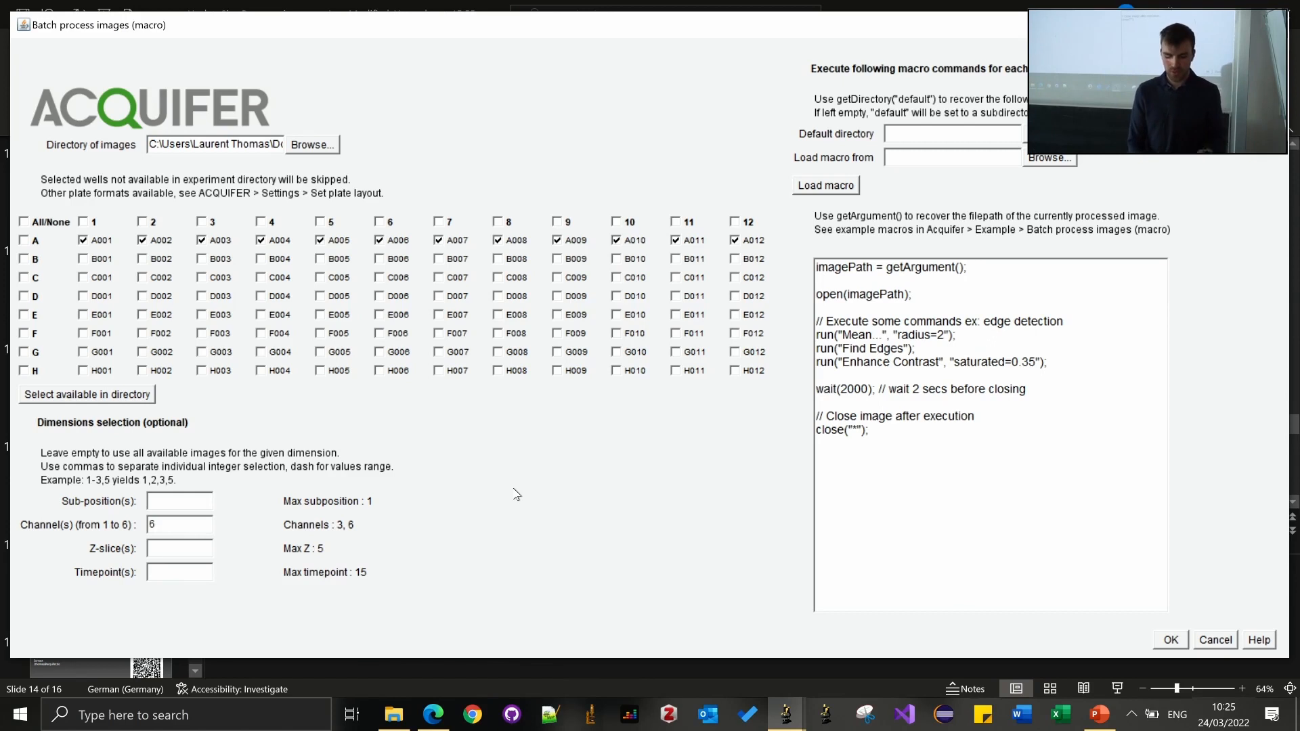
click(160, 575)
text(1)
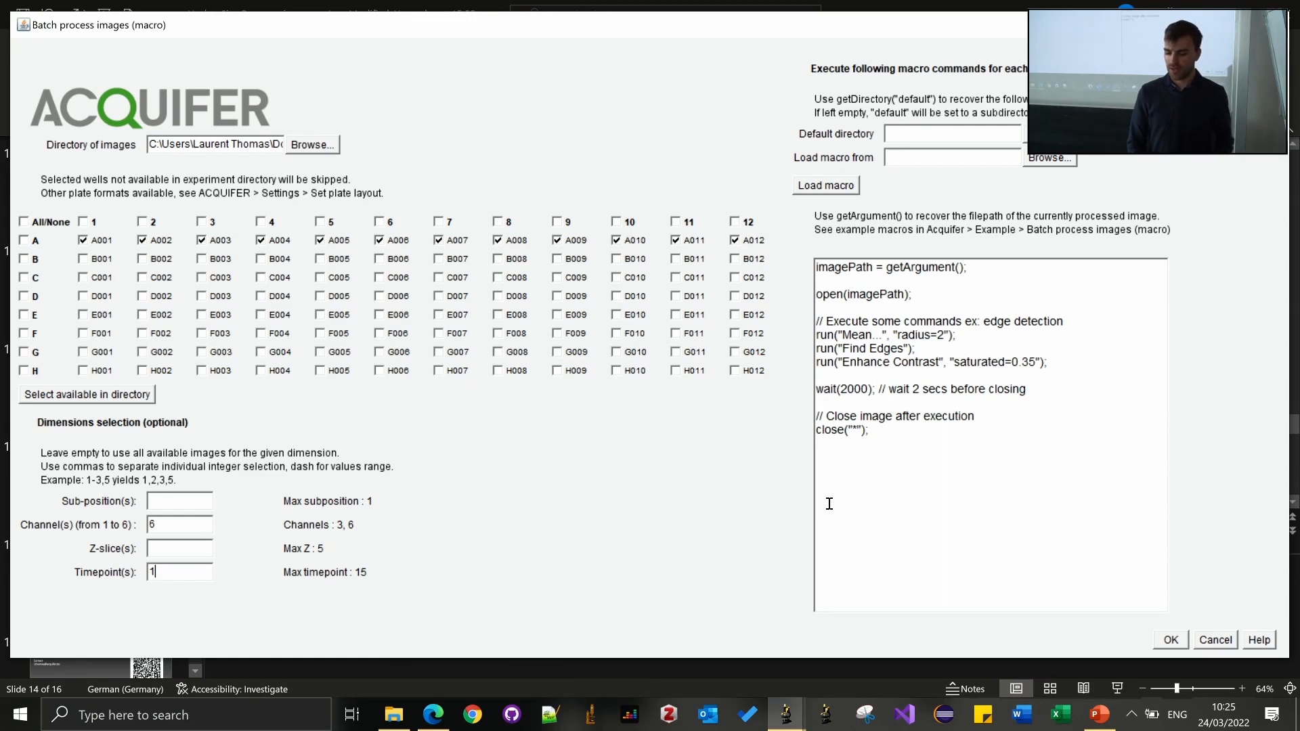
click(1092, 275)
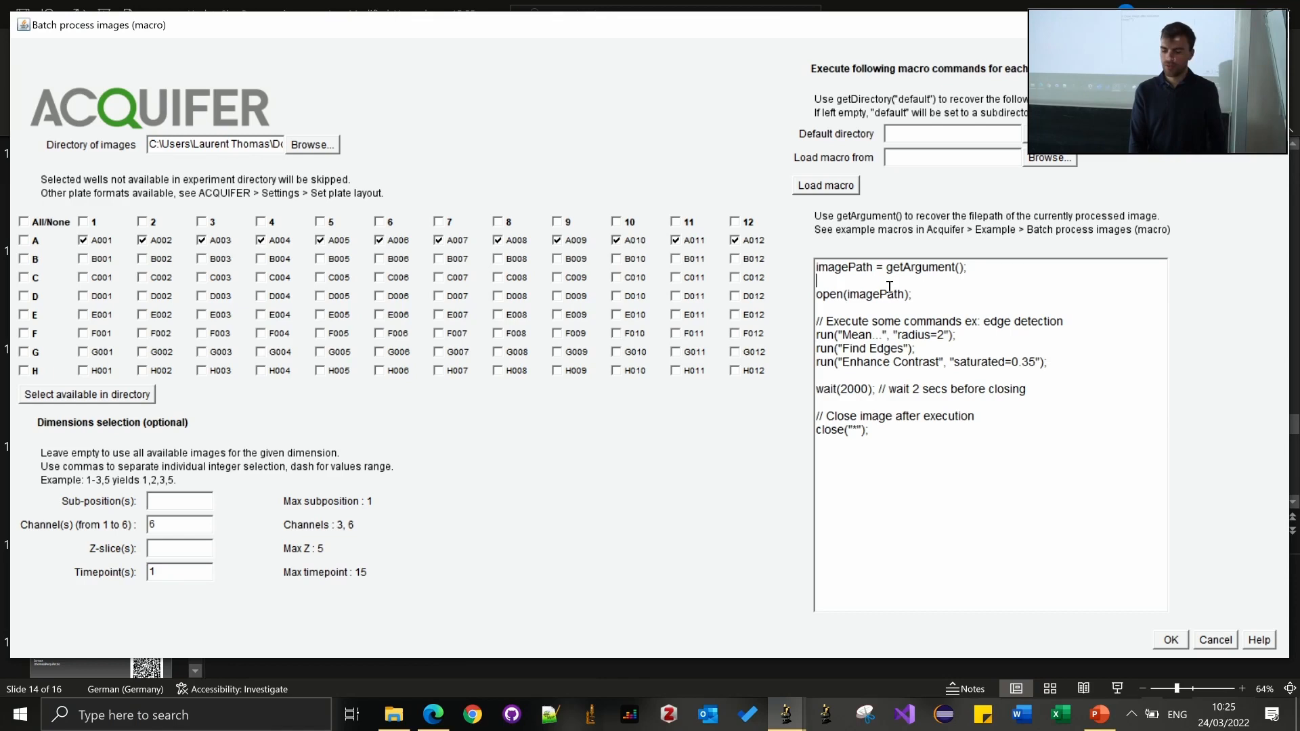
text(ijpes)
key(BackSpace)
key(BackSpace)
key(BackSpace)
key(BackSpace)
key(BackSpace)
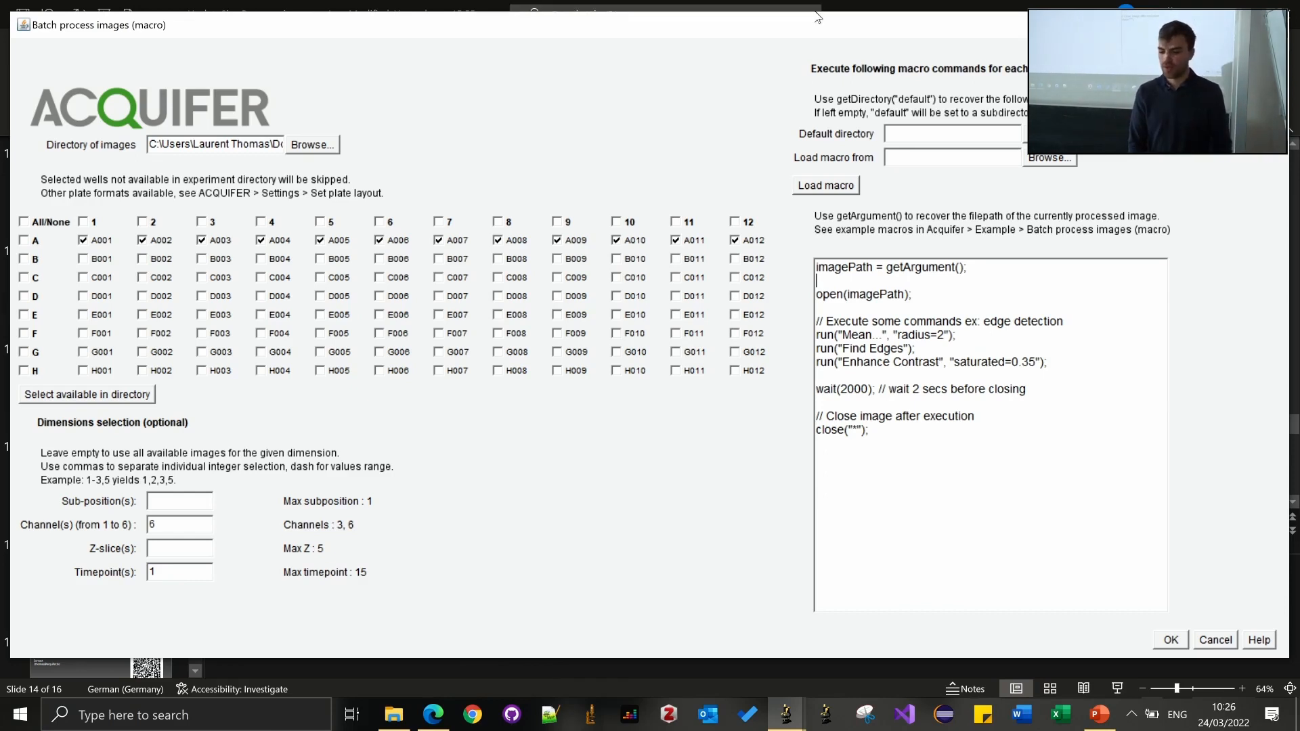
Step: Examine the macro's getArgument call, the image-opening line and the Mean and Find Edges commands
click(941, 157)
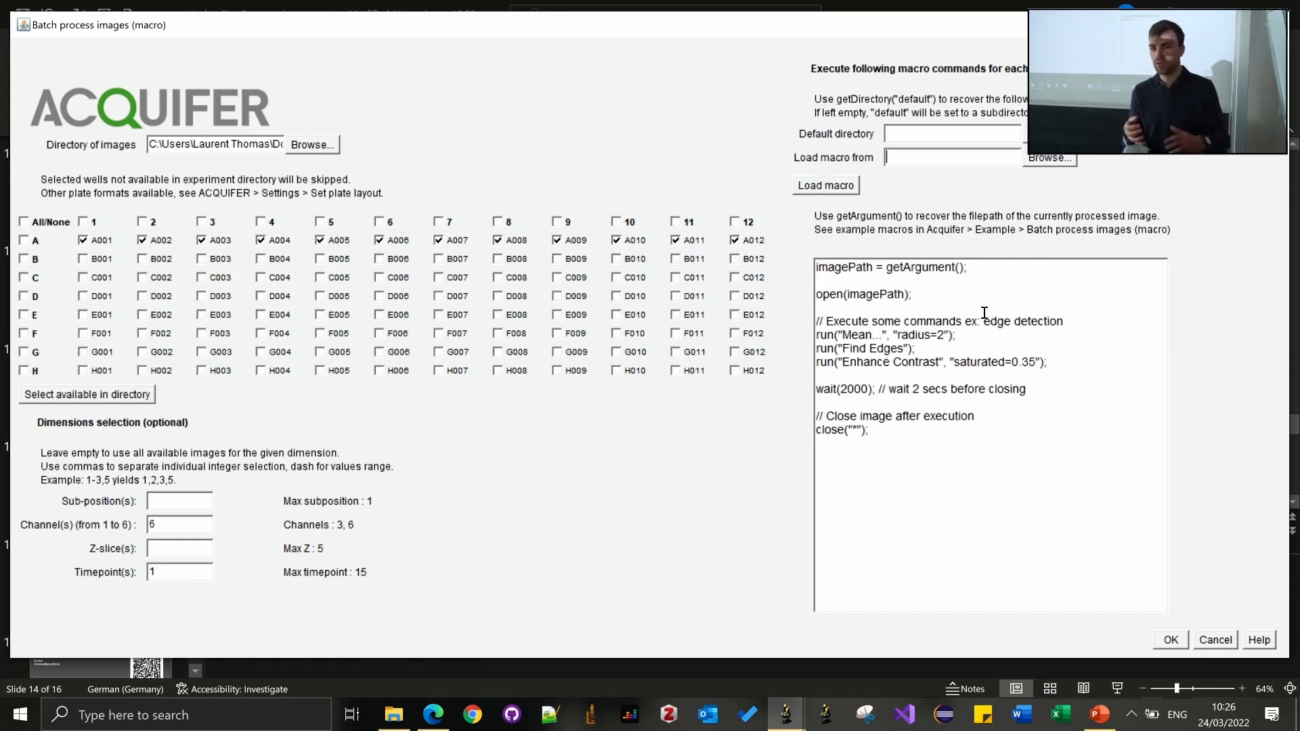
double_click(917, 270)
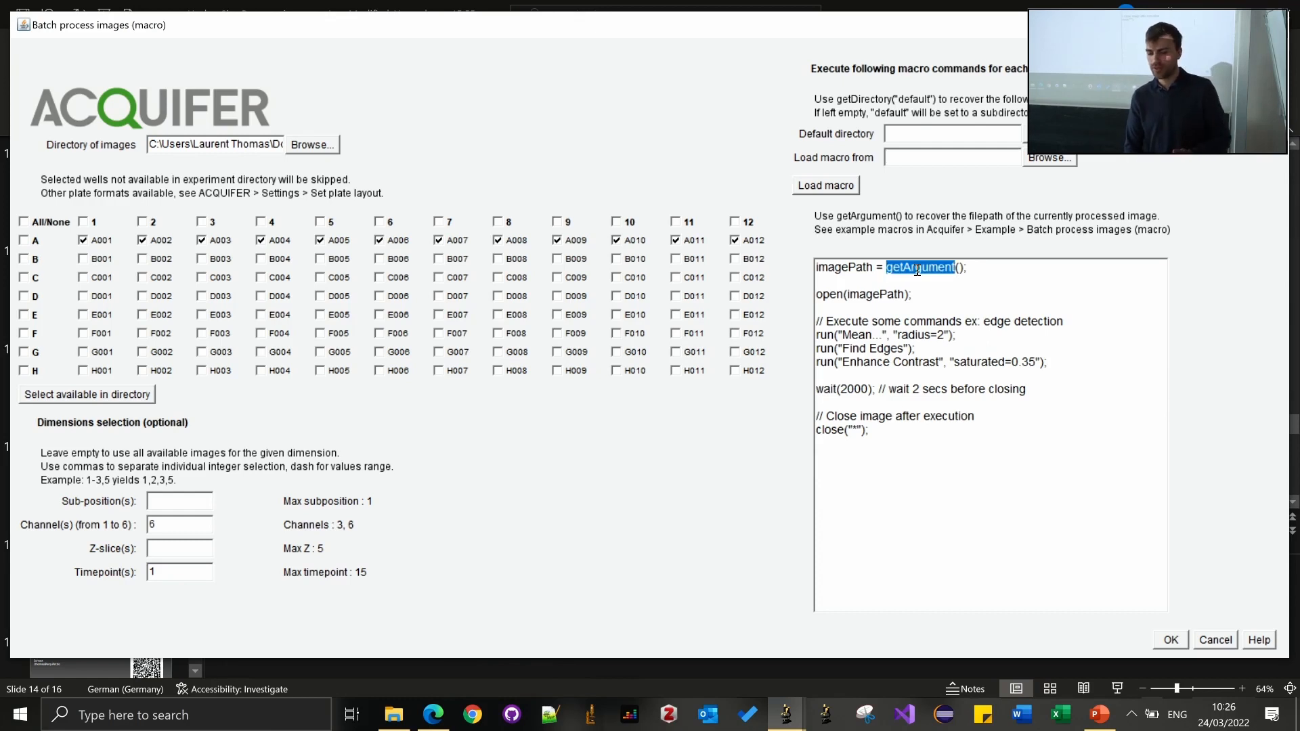
double_click(874, 296)
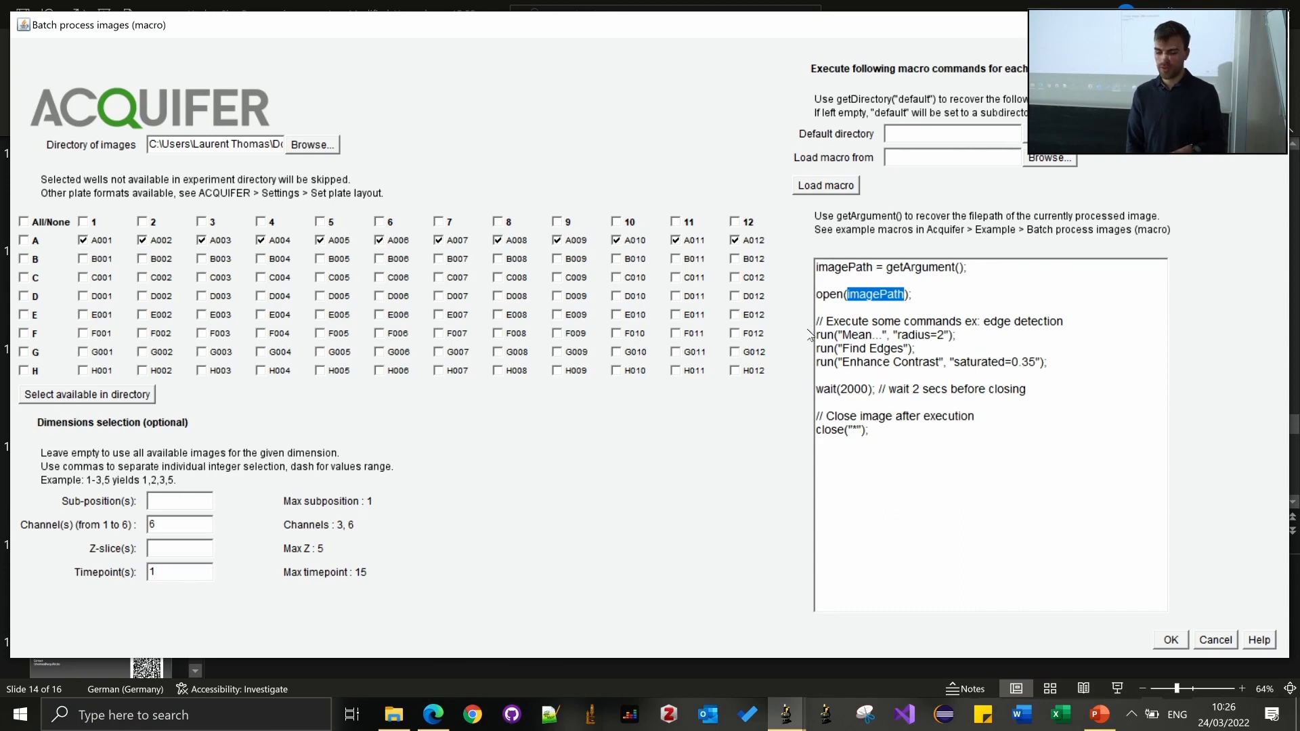
drag(815, 335, 879, 347)
click(901, 349)
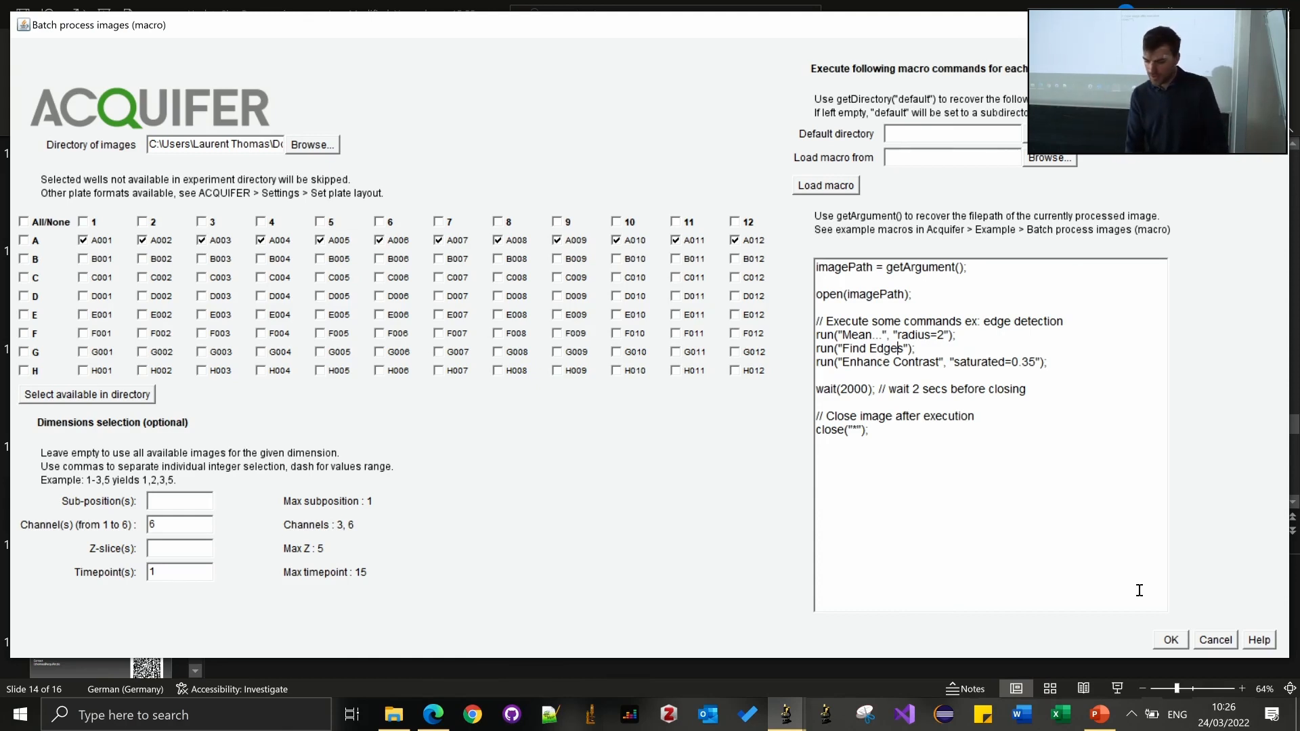
Step: Run the edge-detection macro on the selected wells and close the remaining A012 image without saving it
click(1171, 642)
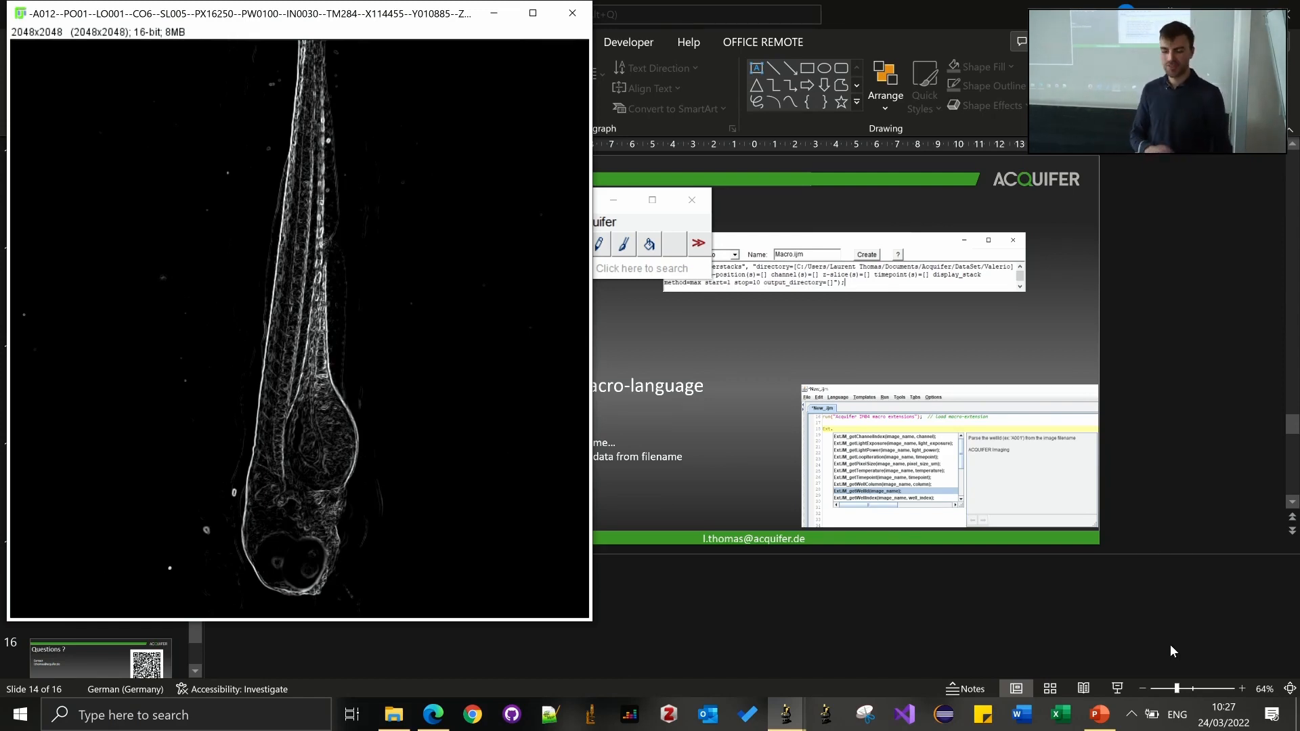
click(573, 16)
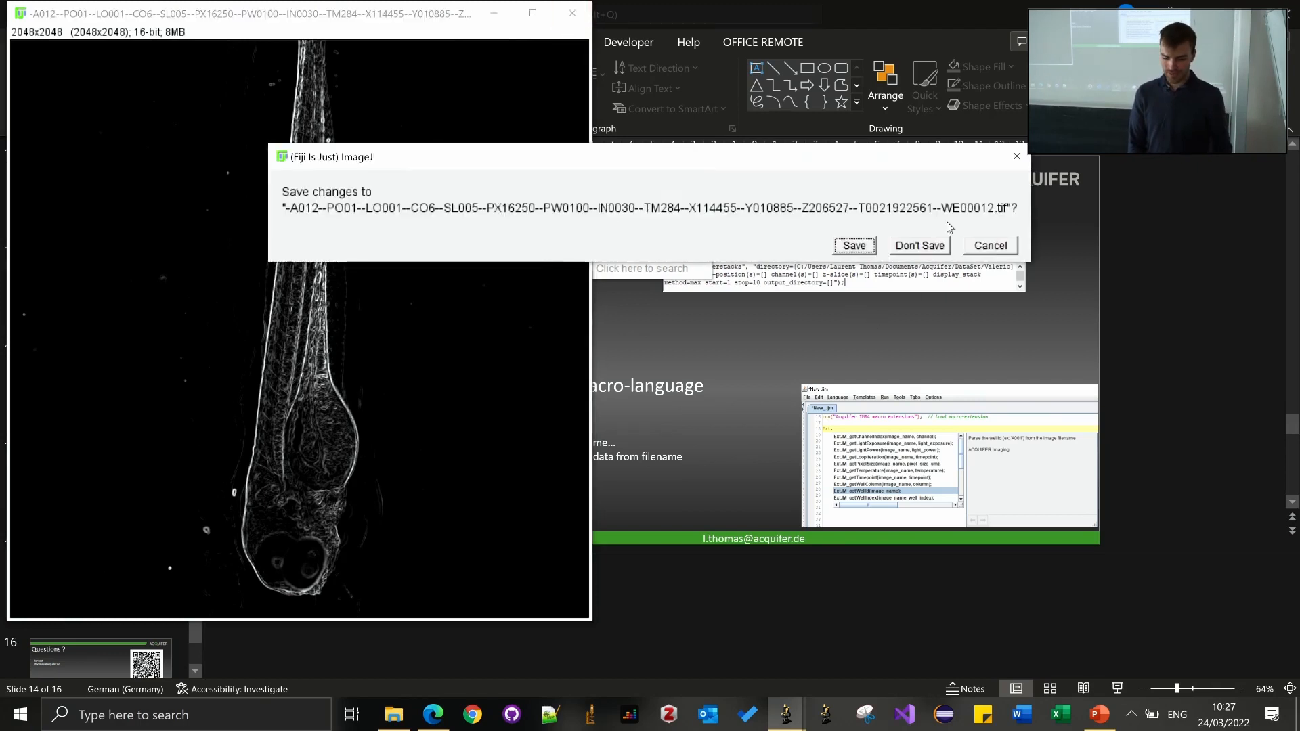
click(928, 251)
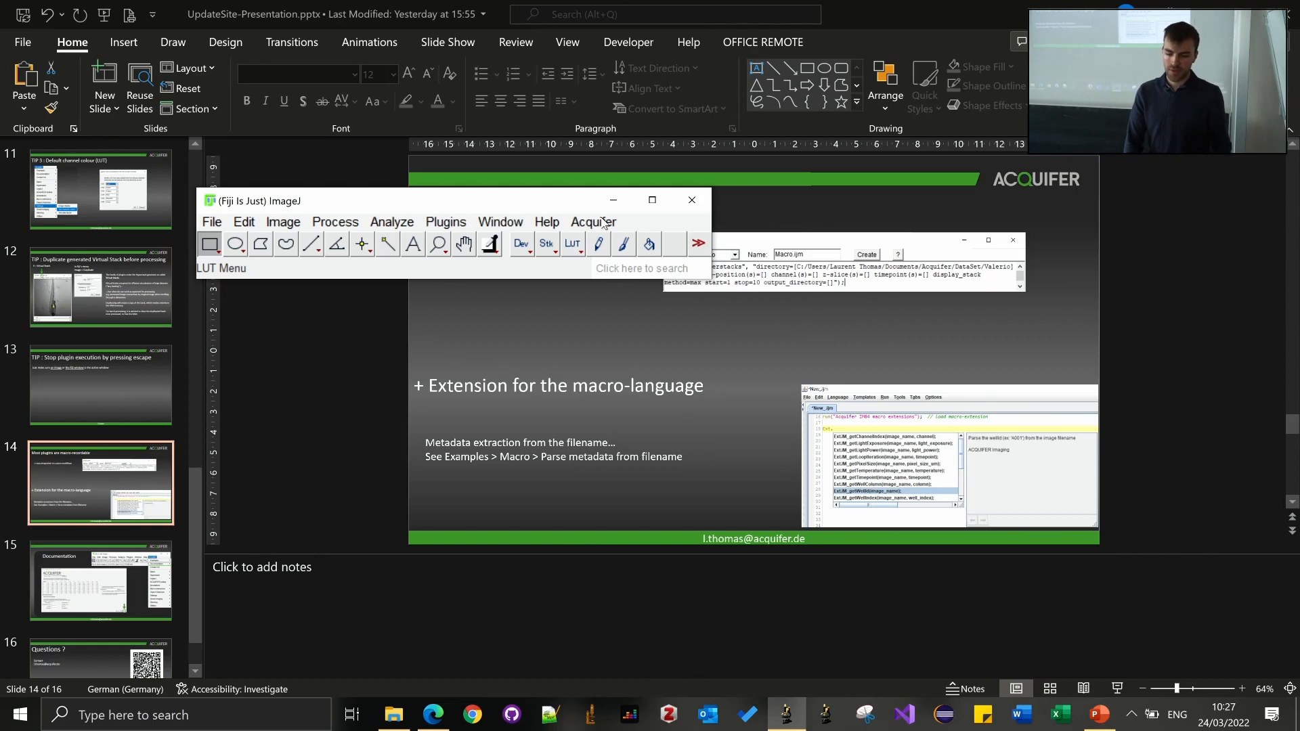
click(602, 223)
mouse_move(601, 321)
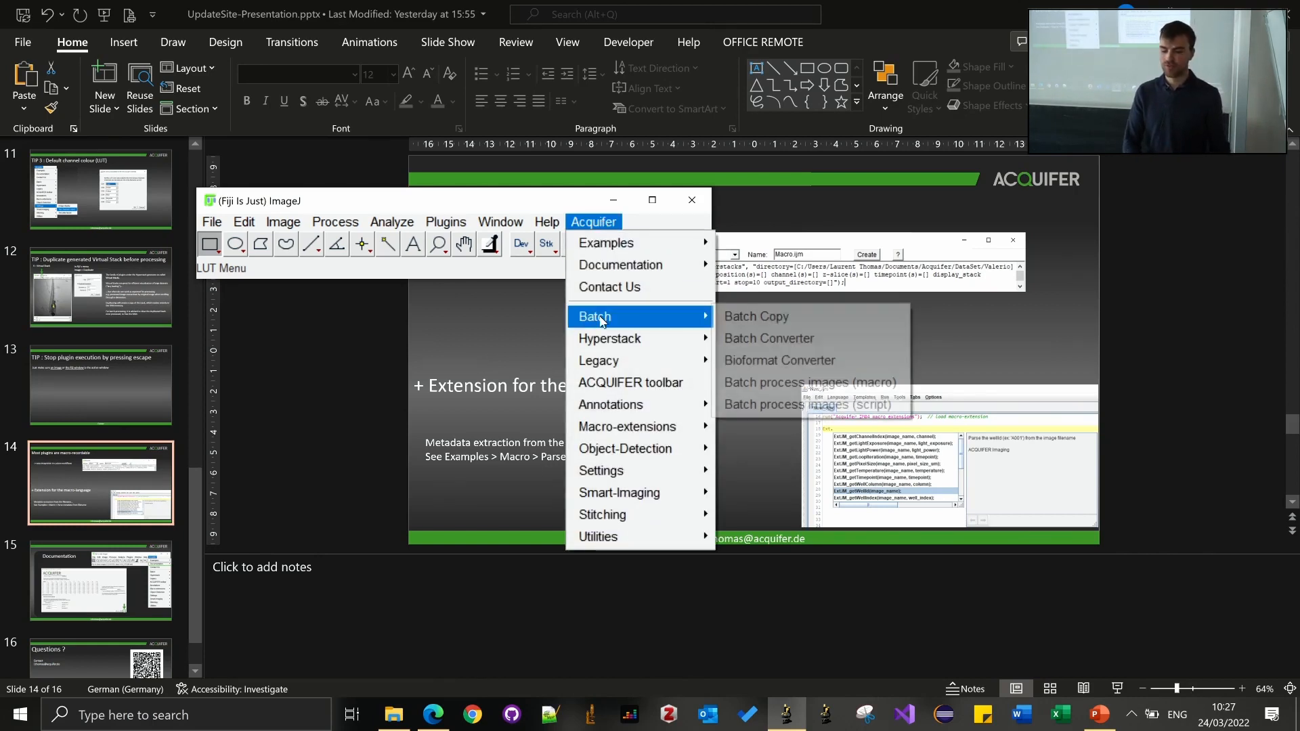
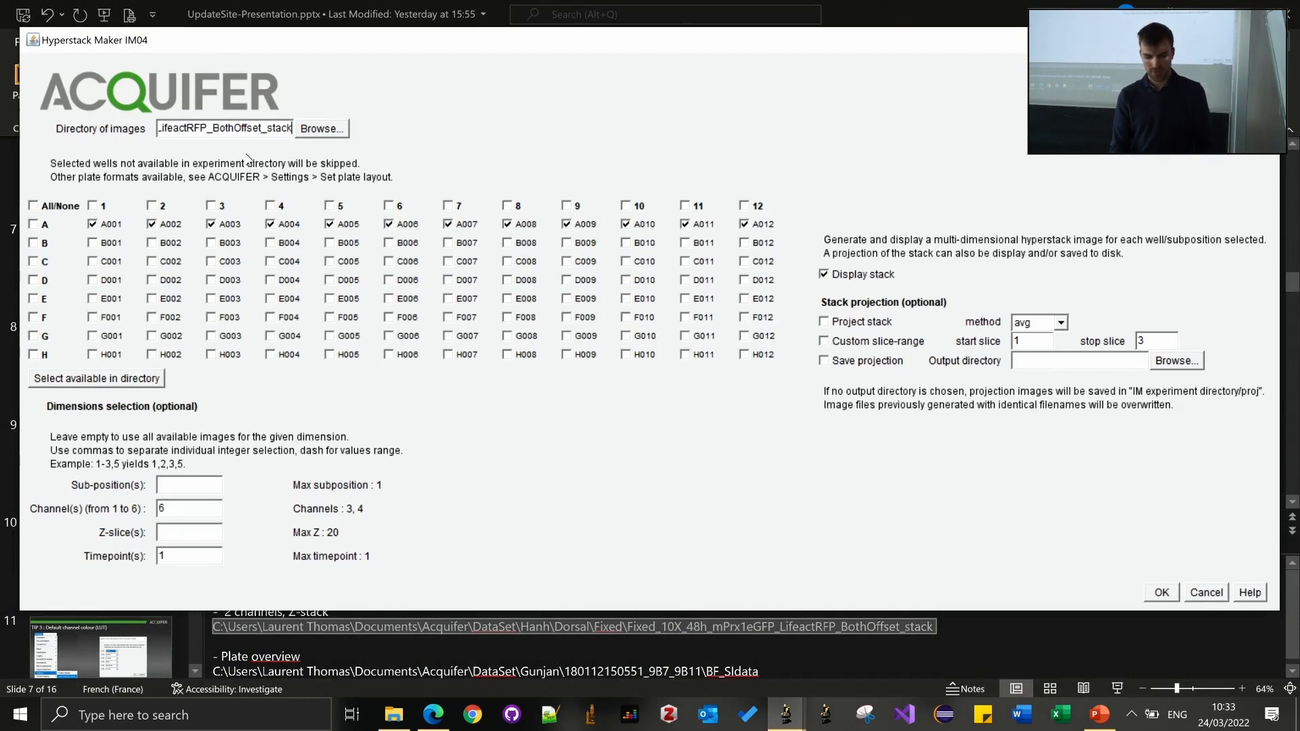
Step: Clear the channel and timepoint restrictions in Hyperstack Maker so all available images of the Z-stack dataset are used
double_click(197, 509)
key(BackSpace)
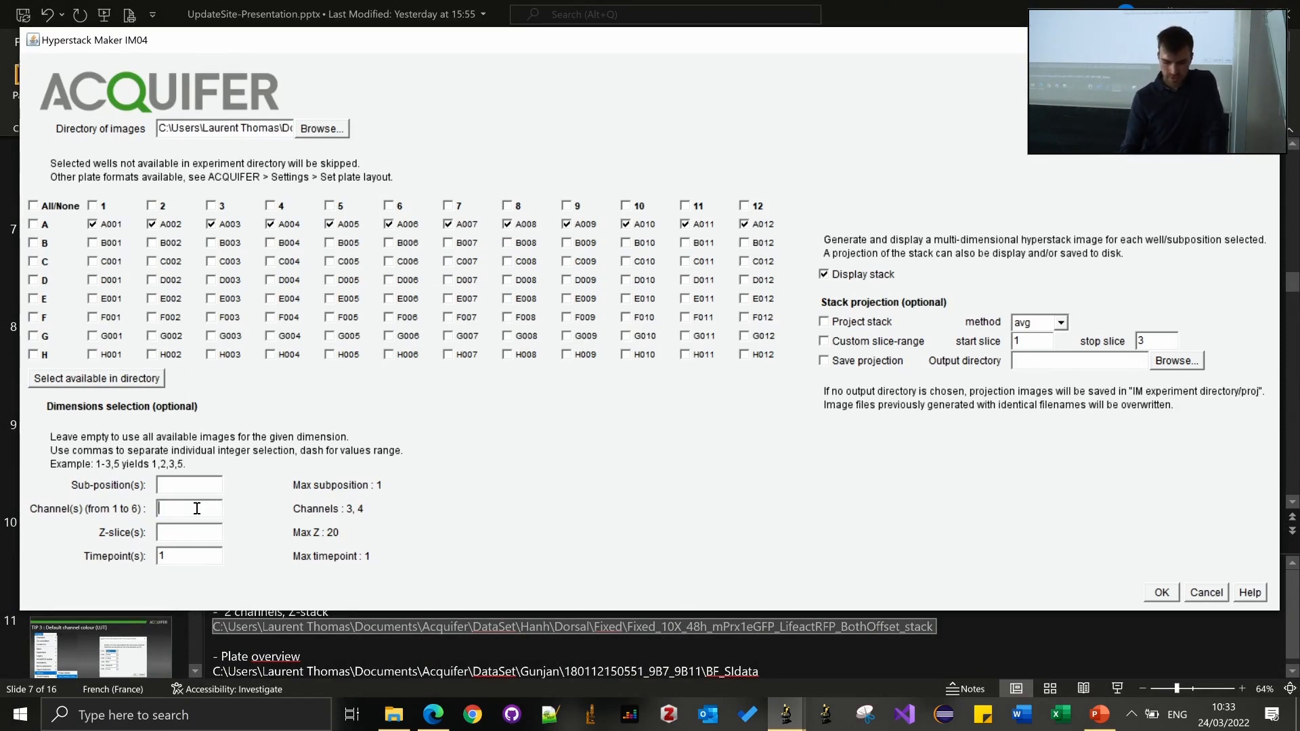
double_click(194, 556)
key(BackSpace)
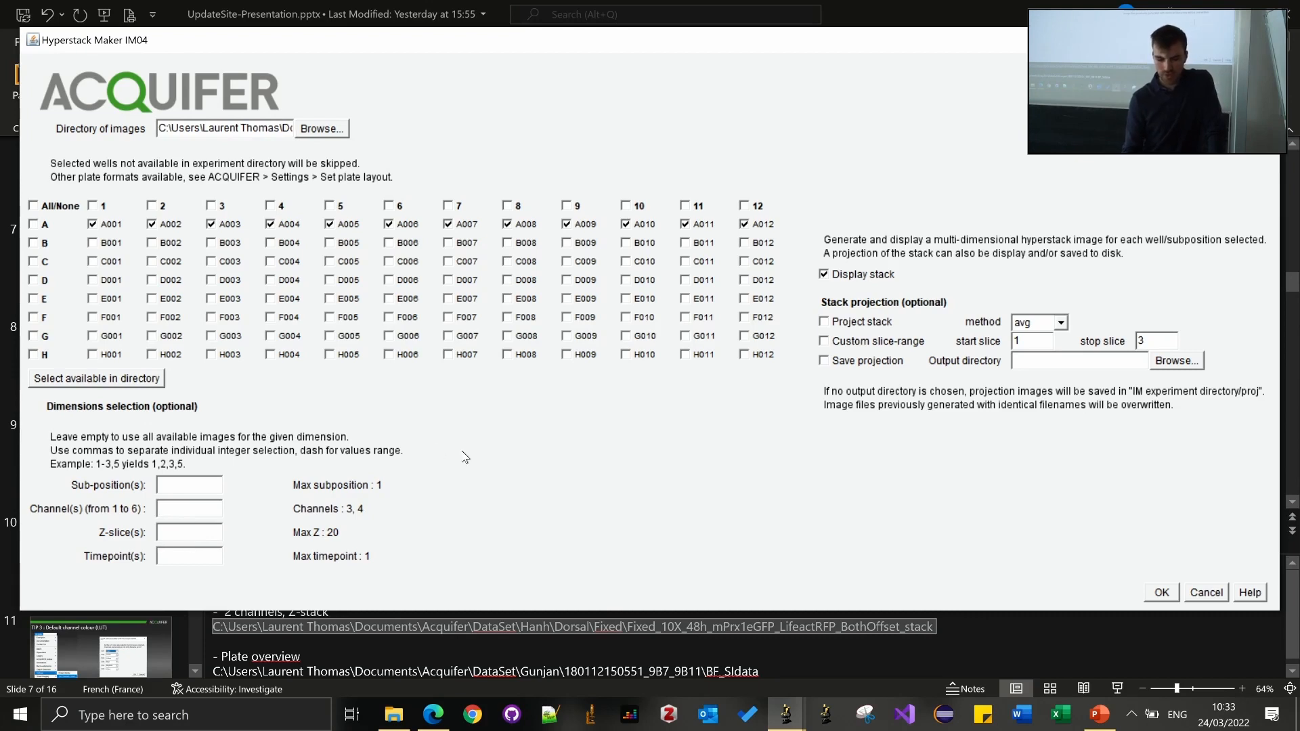
Step: Limit the well selection to A001 and A004 and generate their hyperstacks with an avg stack projection
click(71, 375)
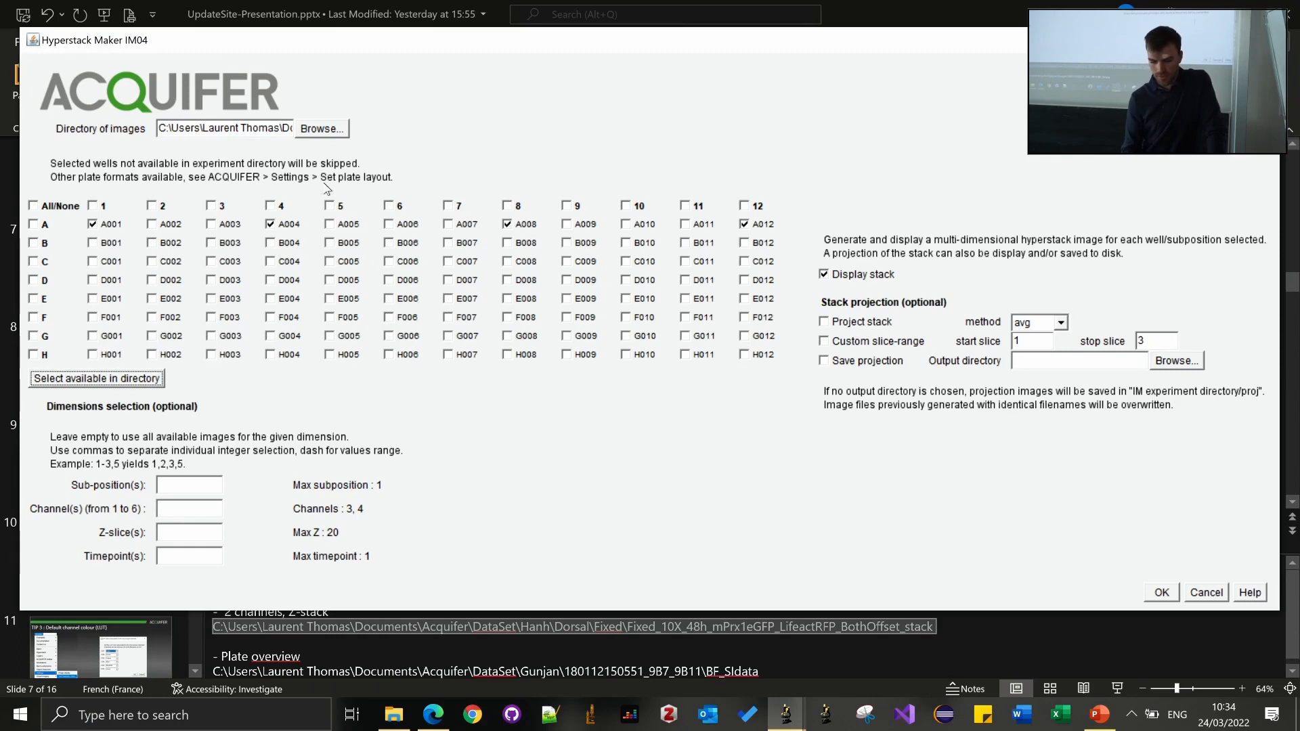
click(507, 225)
click(750, 225)
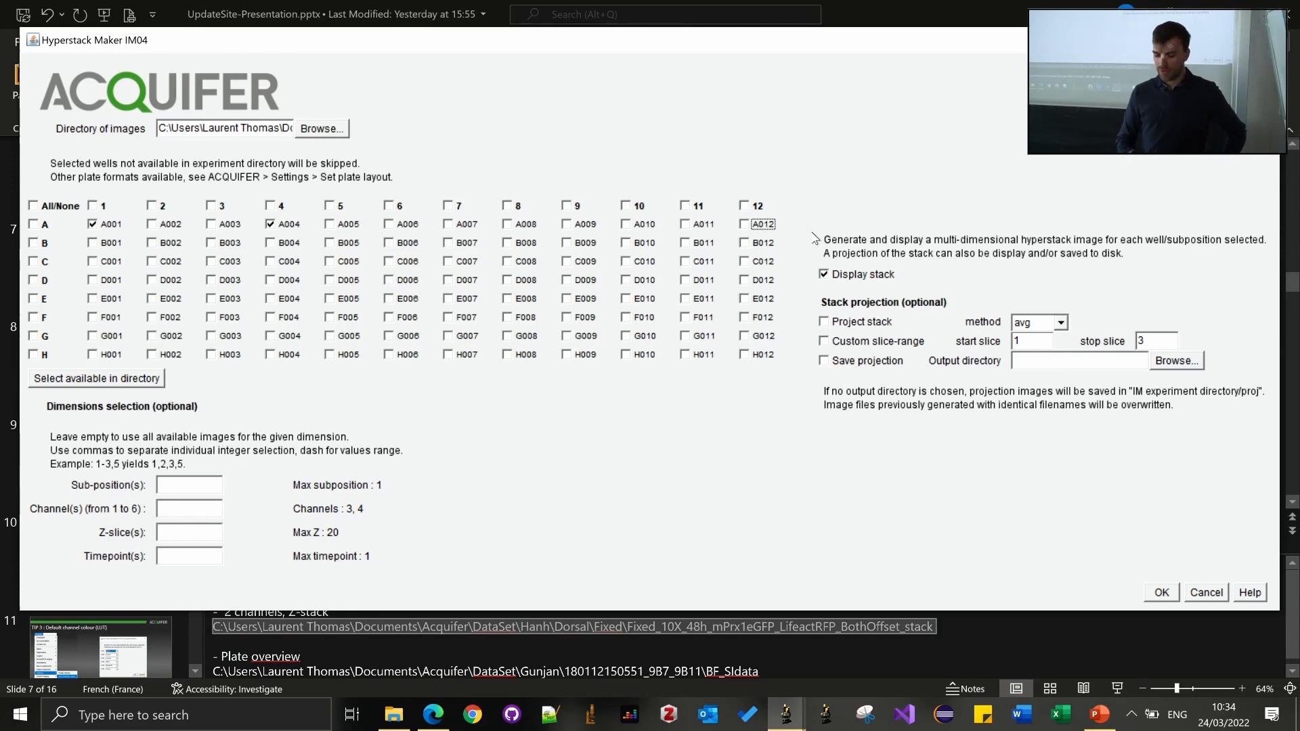
click(893, 329)
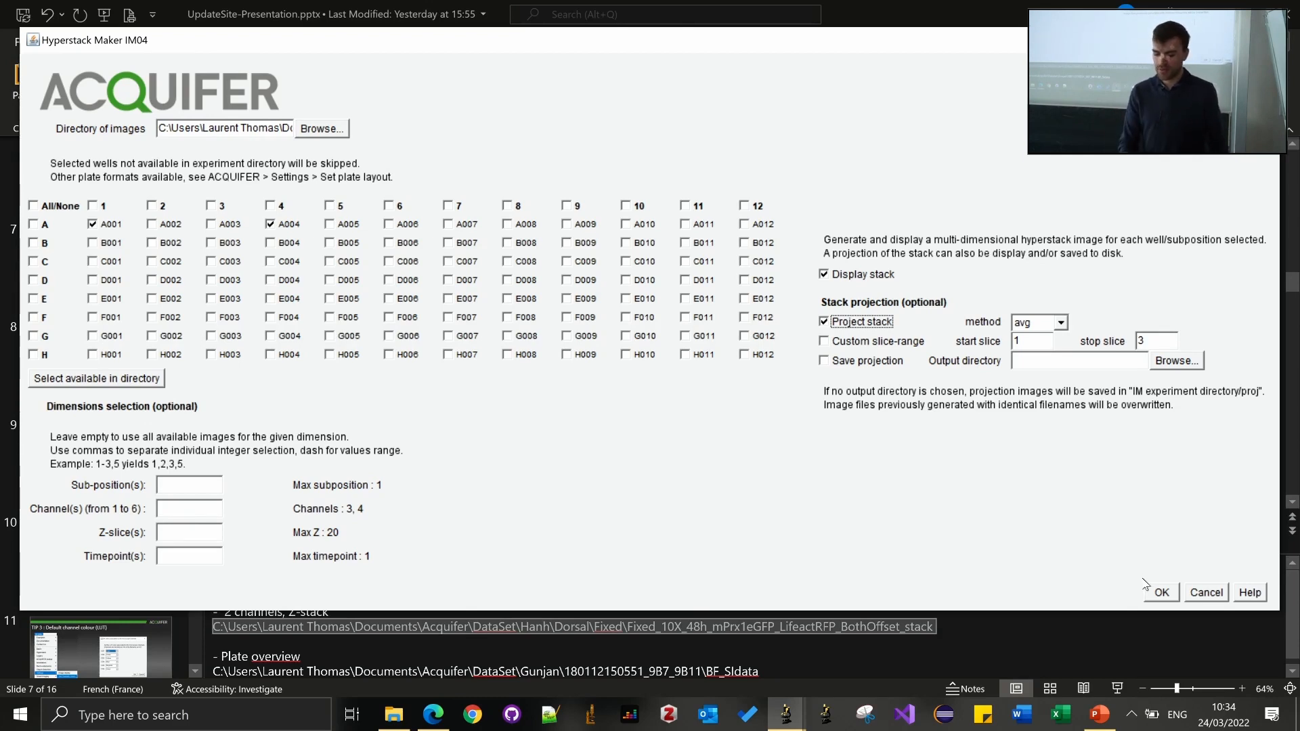
click(1159, 593)
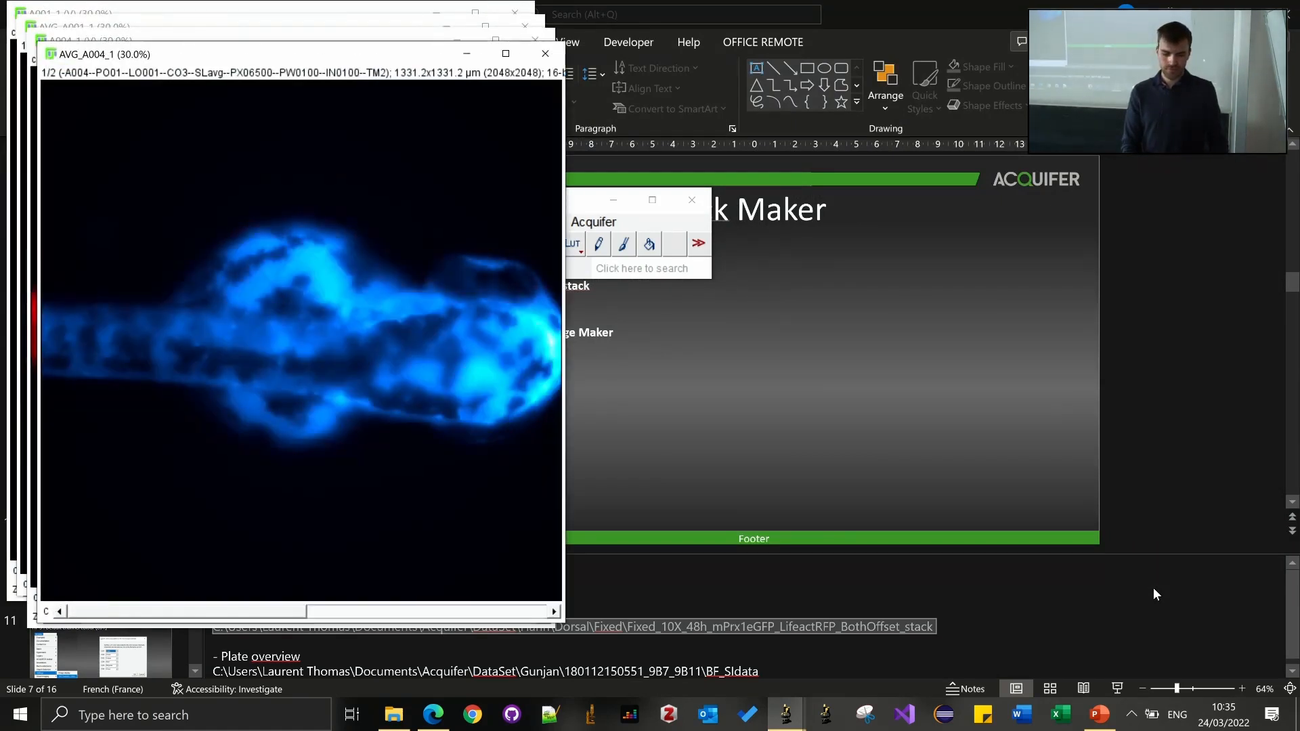
Step: Compare the A004 average projection side by side with its hyperstack, viewing both channels and moving to Z-slice 12
drag(139, 60, 672, 75)
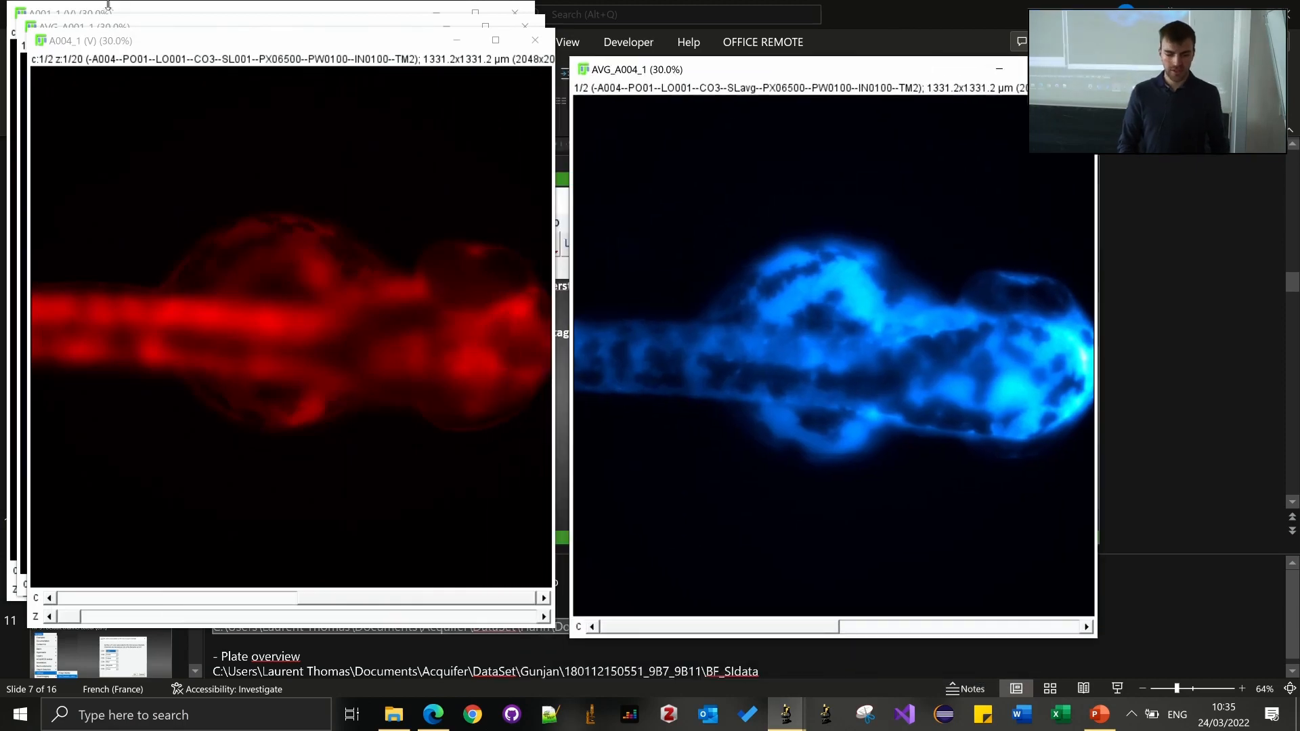
click(214, 170)
scroll(214, 171, up, 1)
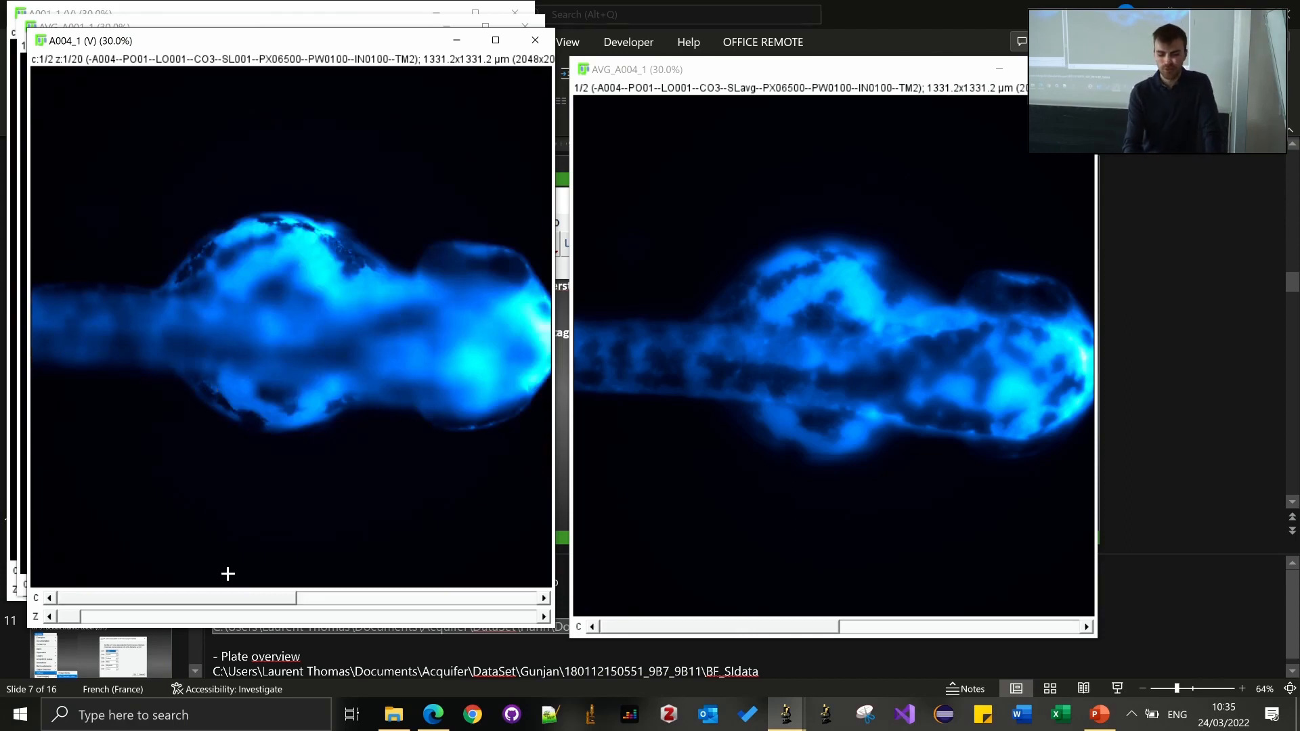
scroll(215, 609, down, 1)
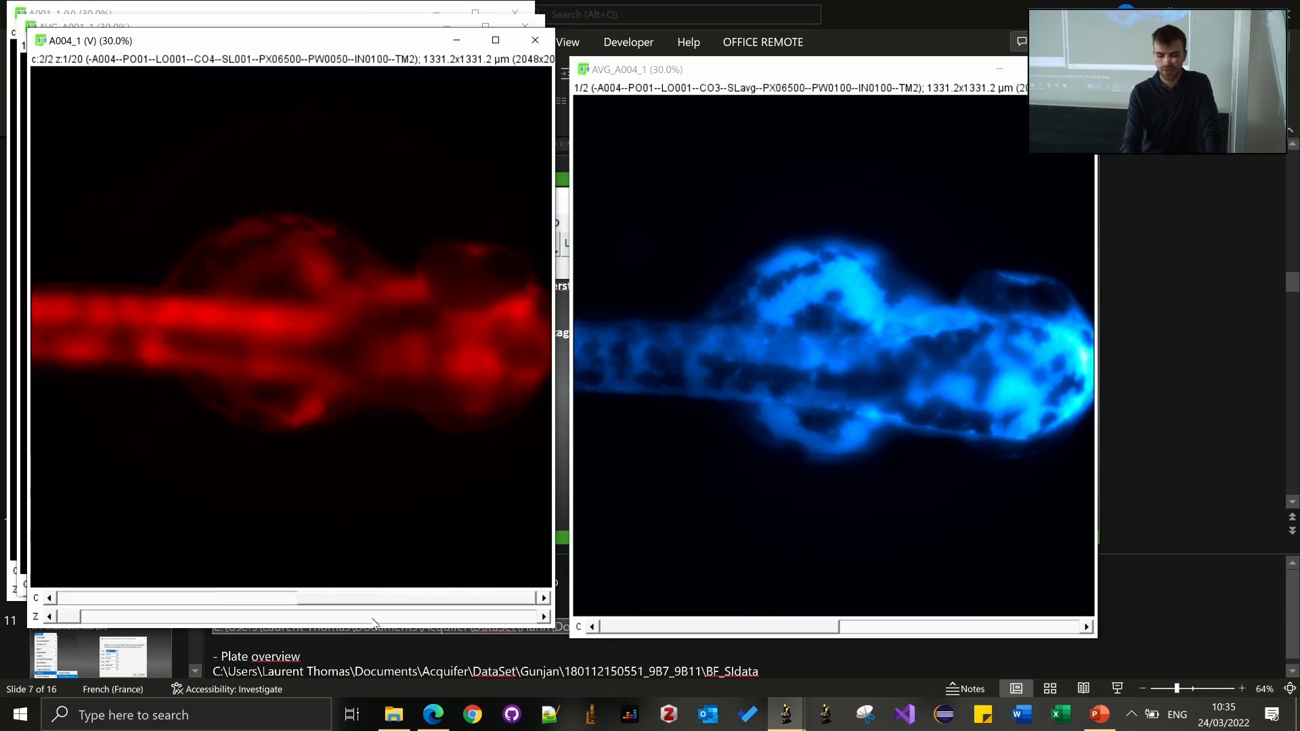
drag(78, 620, 342, 615)
click(800, 303)
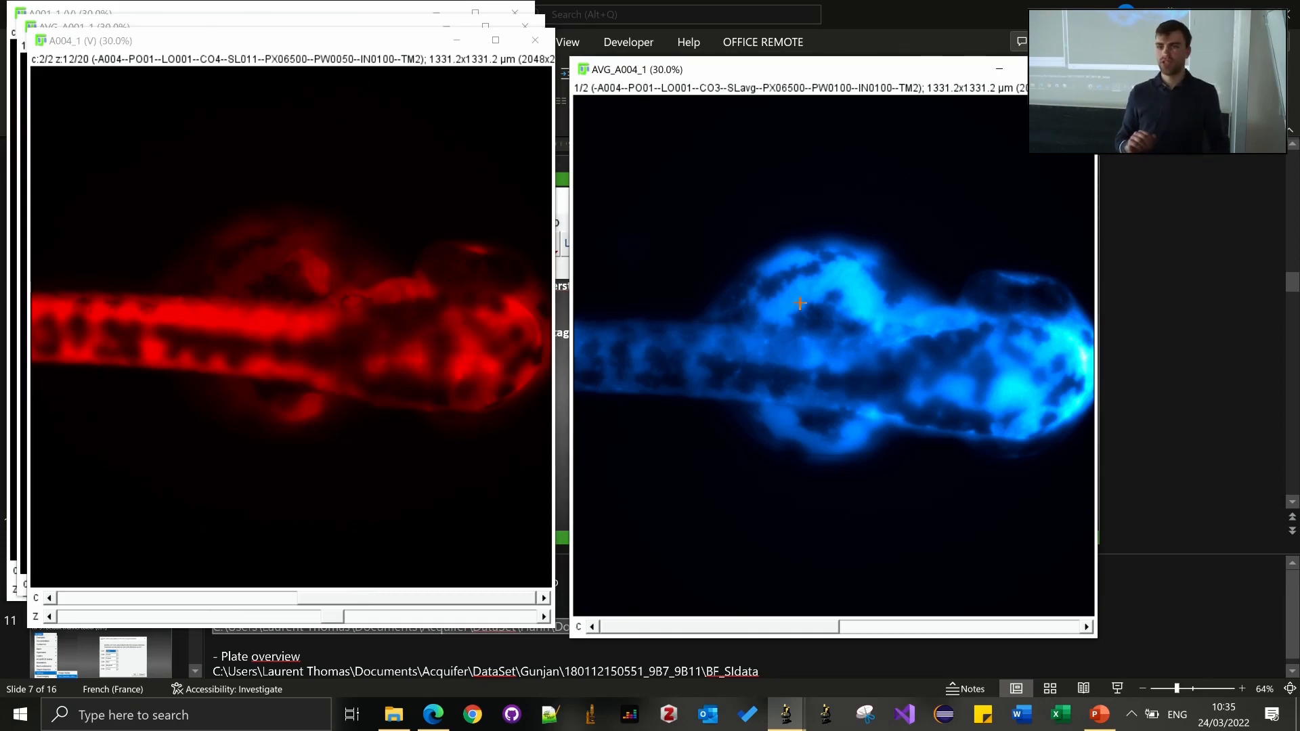
drag(744, 626, 782, 623)
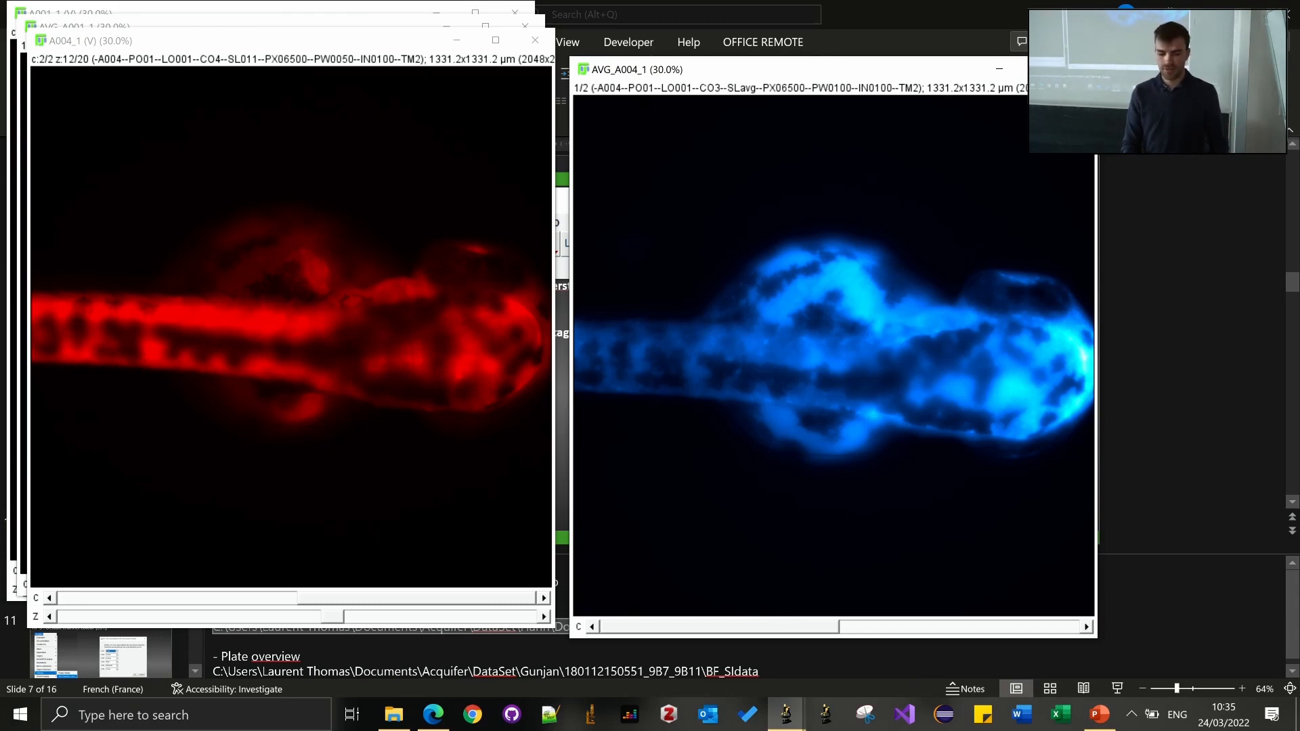
Step: Close the A004 projection and hyperstack and reduce the A001 projection's zoom to 25%
click(1079, 69)
click(535, 40)
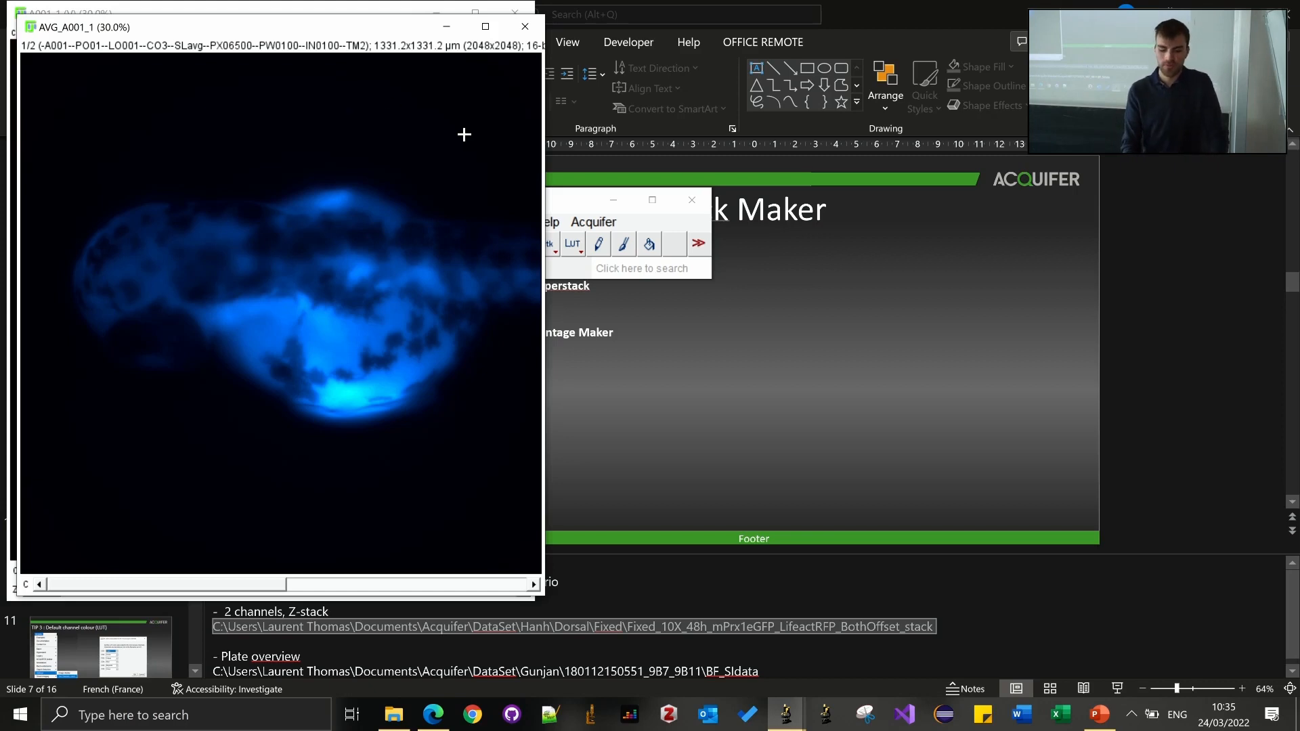
key(minus)
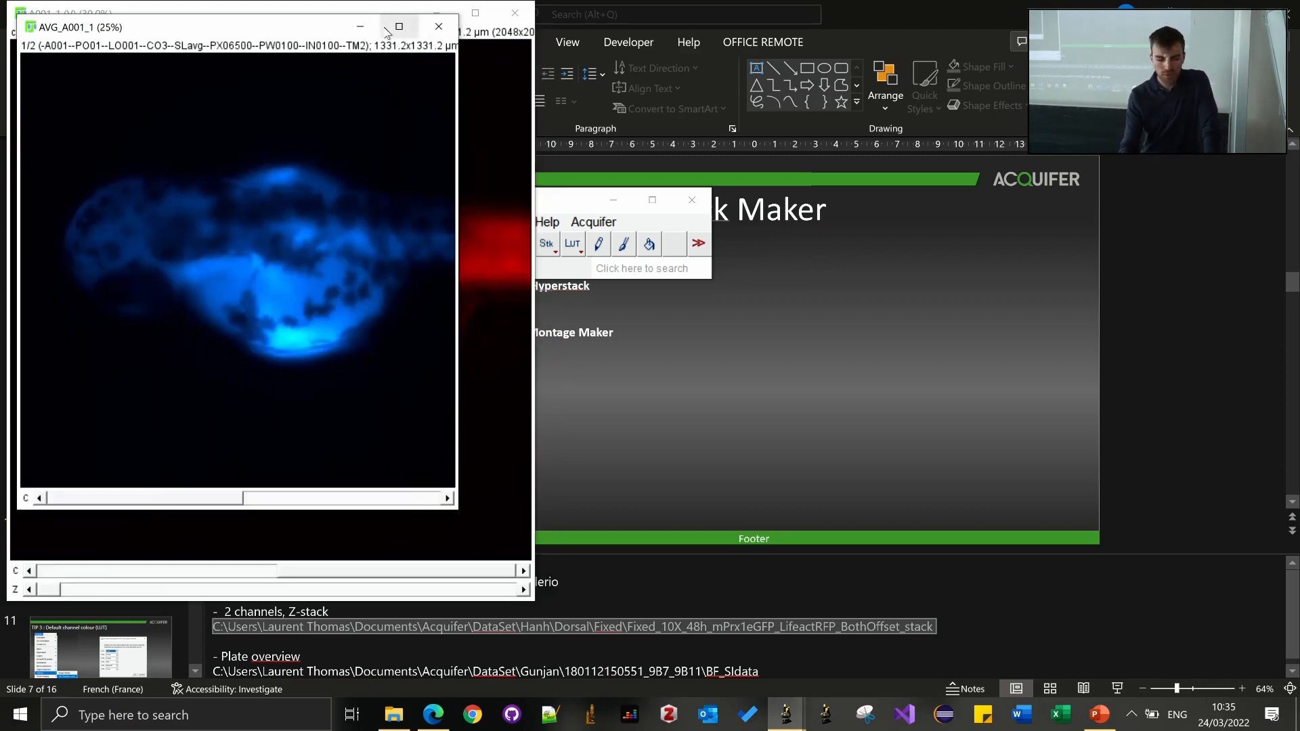
Step: Set the display colour associated with microscope channel CO3 to Yellow
click(600, 222)
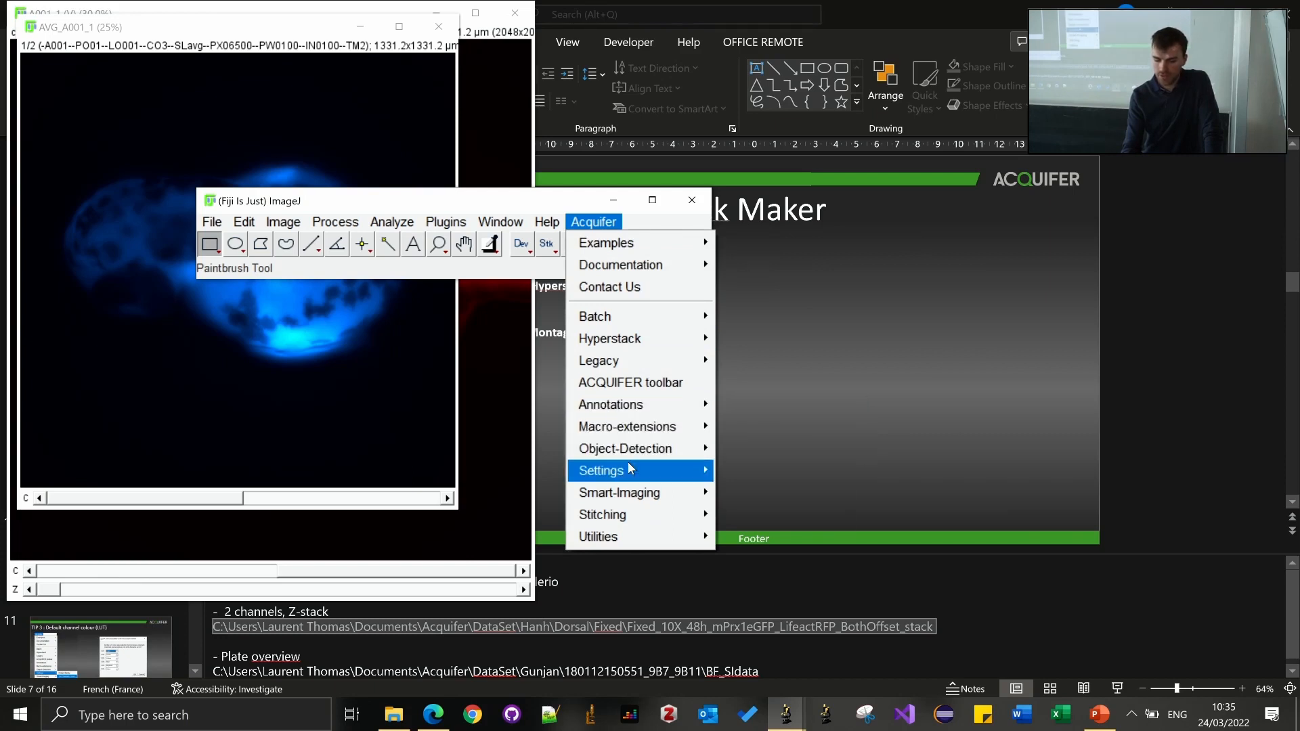
mouse_move(629, 464)
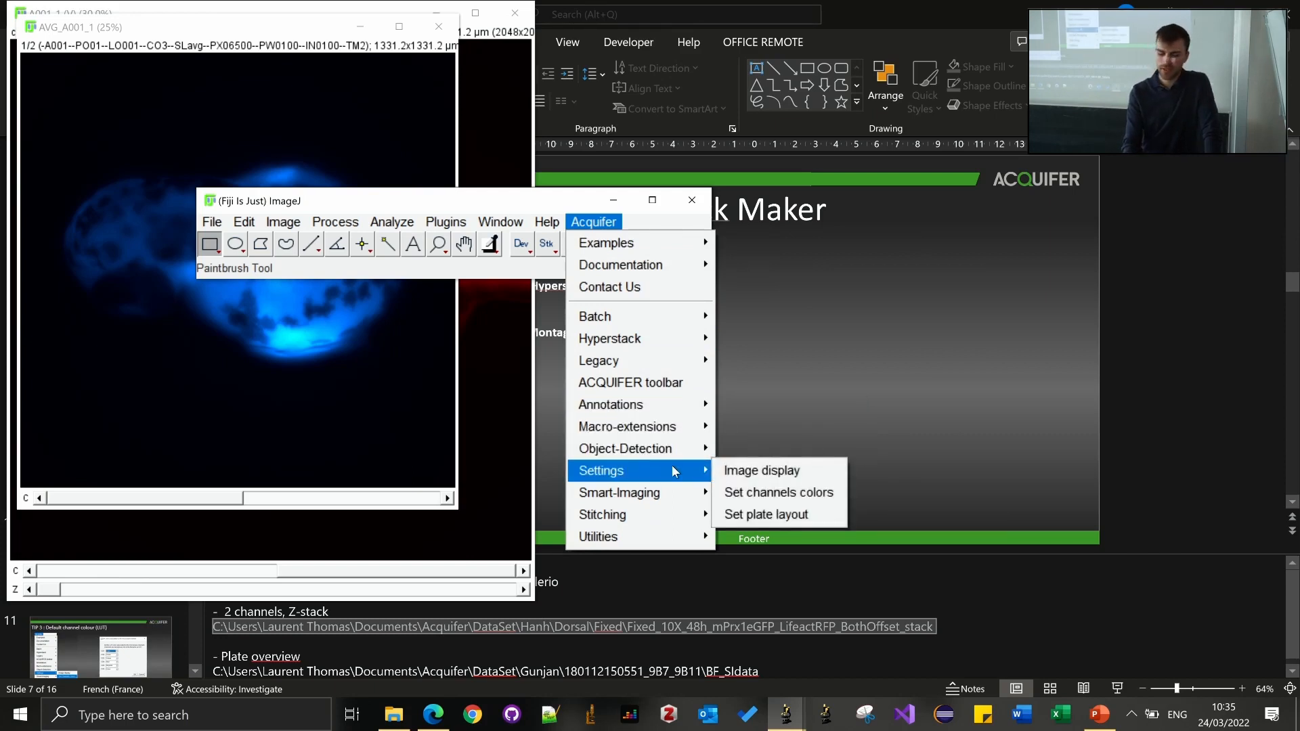
click(743, 497)
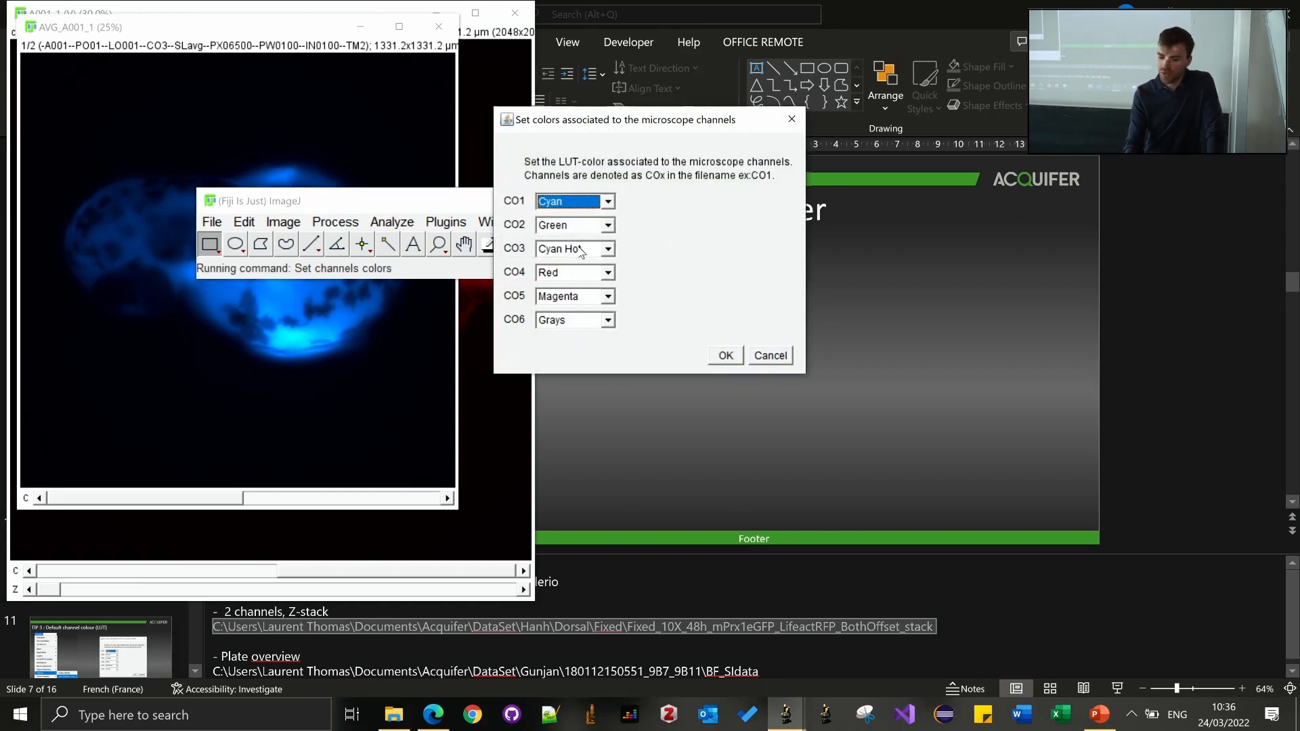
click(558, 249)
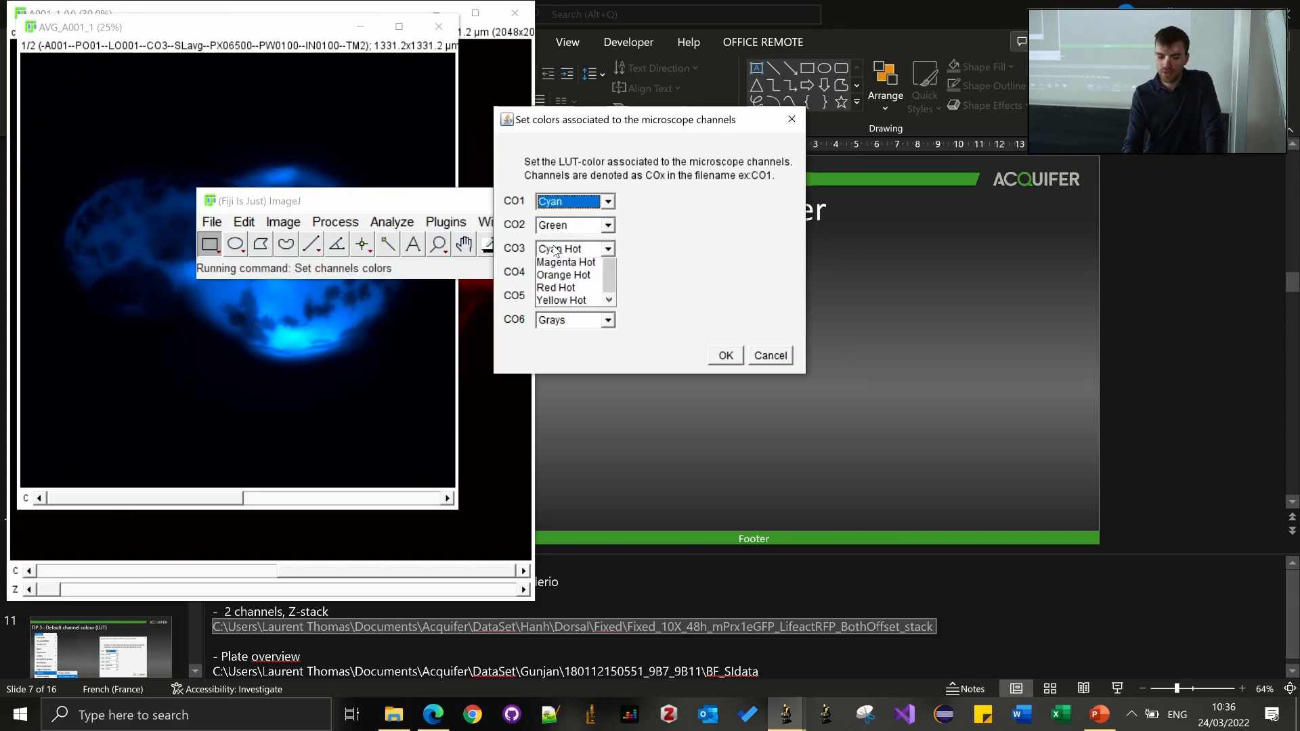
click(554, 292)
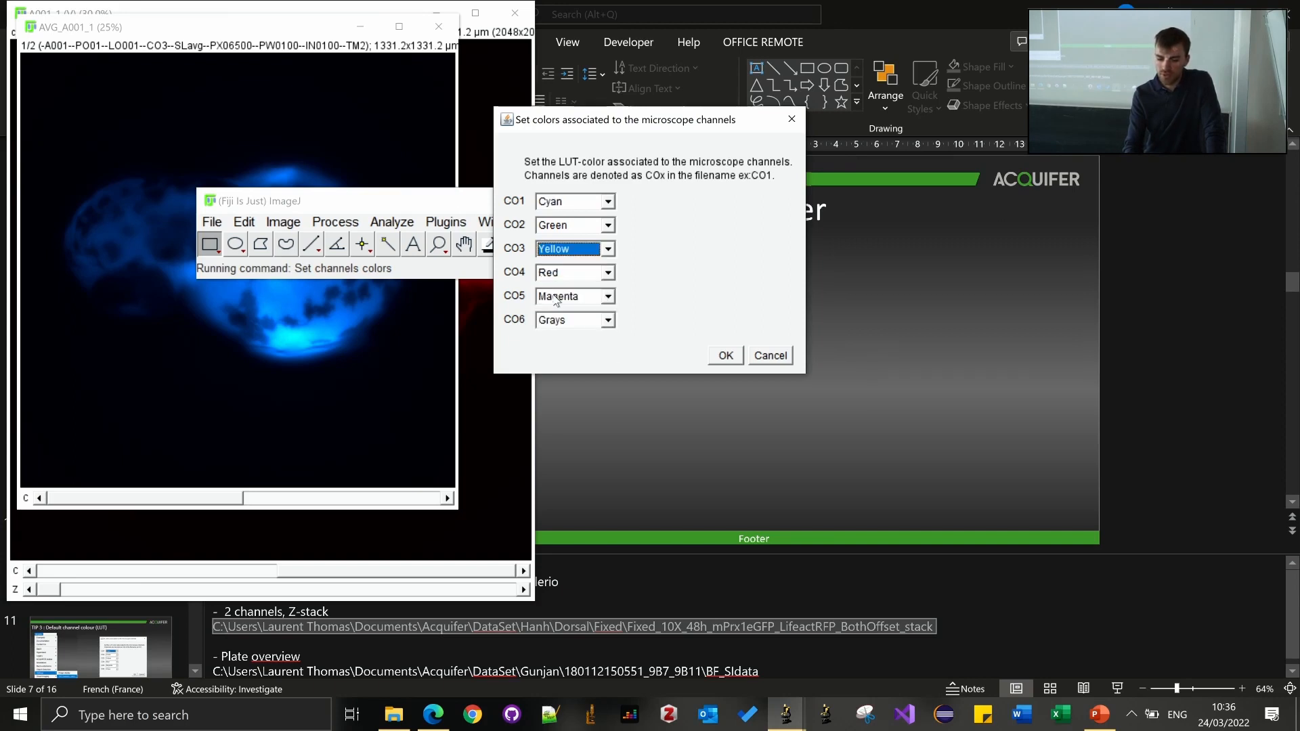
click(726, 355)
Step: Close the A001 images and regenerate the hyperstacks and avg projections for wells A001 and A004 with the same settings
click(439, 26)
click(523, 22)
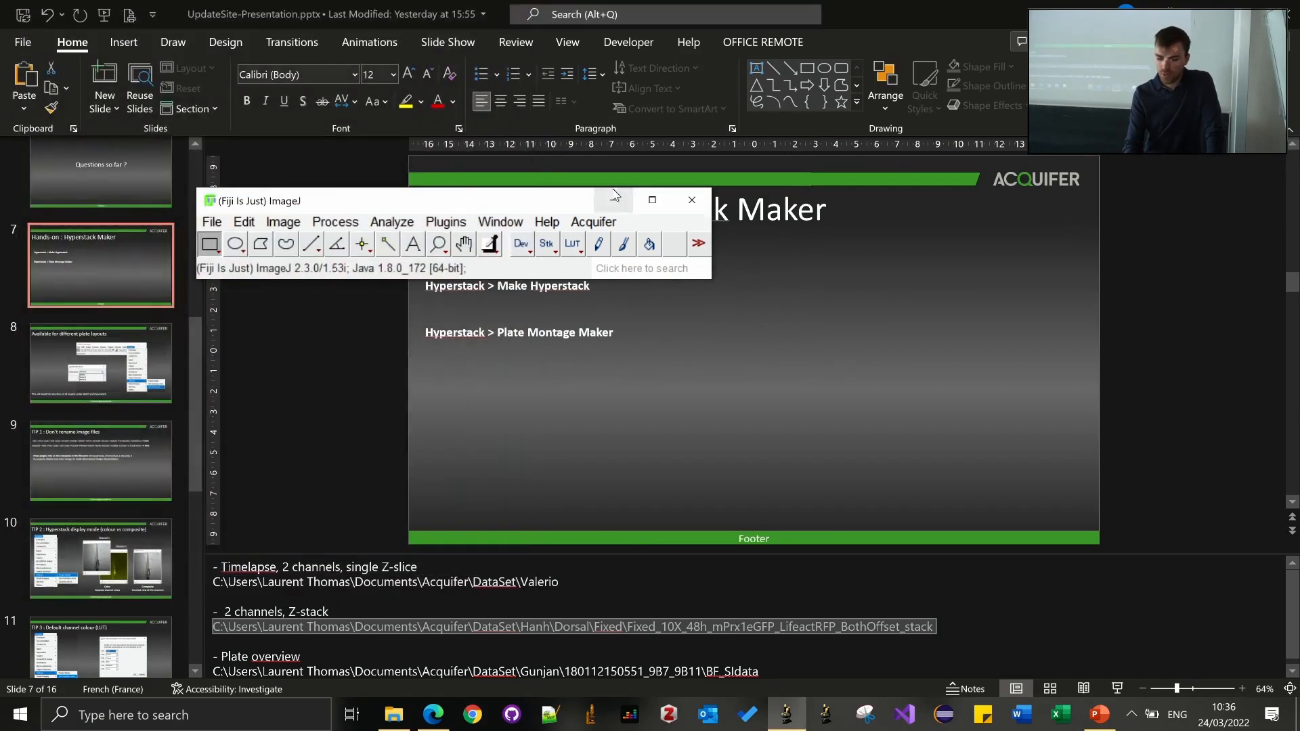
click(594, 222)
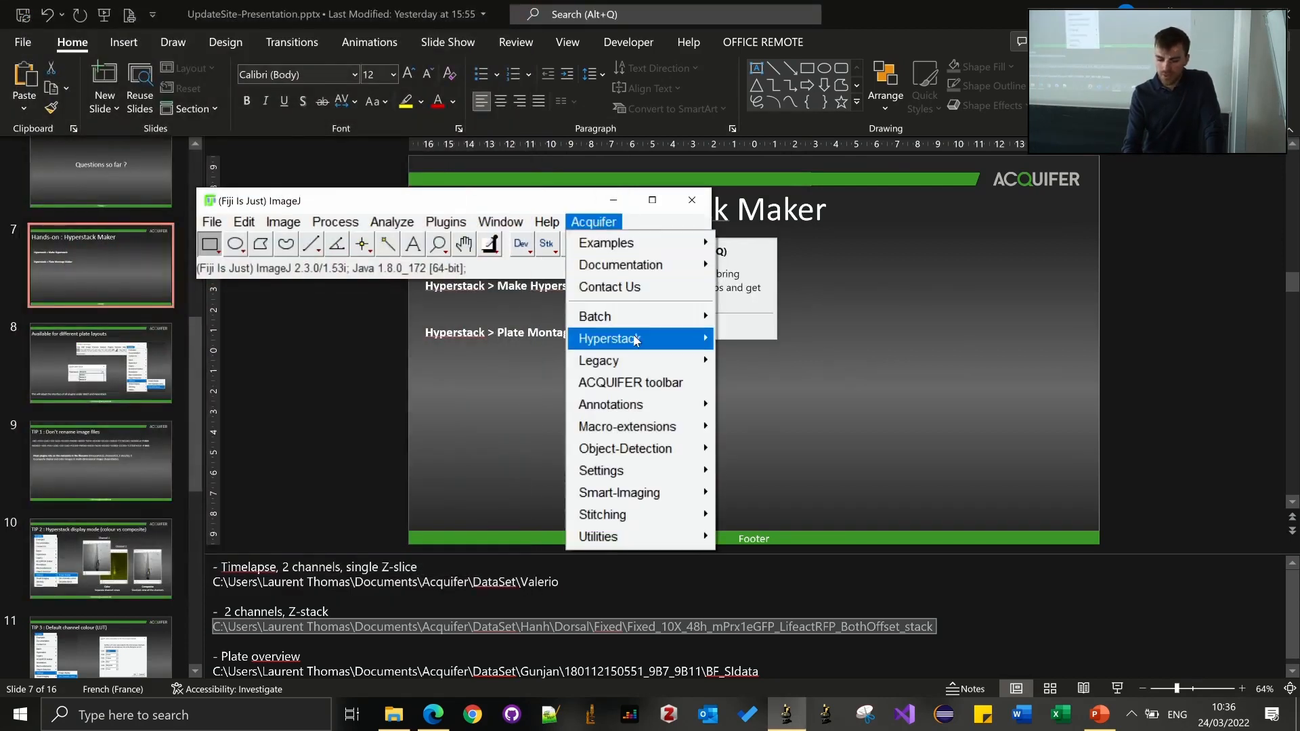
mouse_move(632, 337)
click(732, 338)
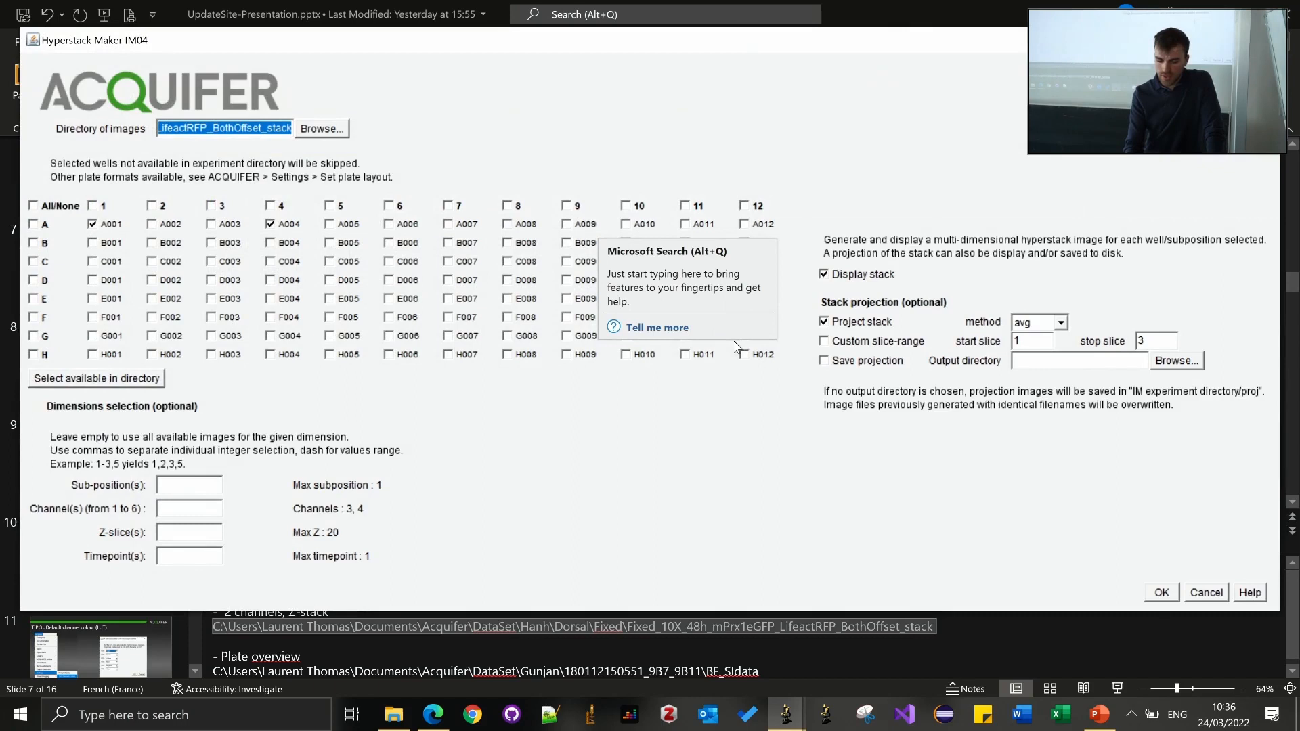
click(1161, 593)
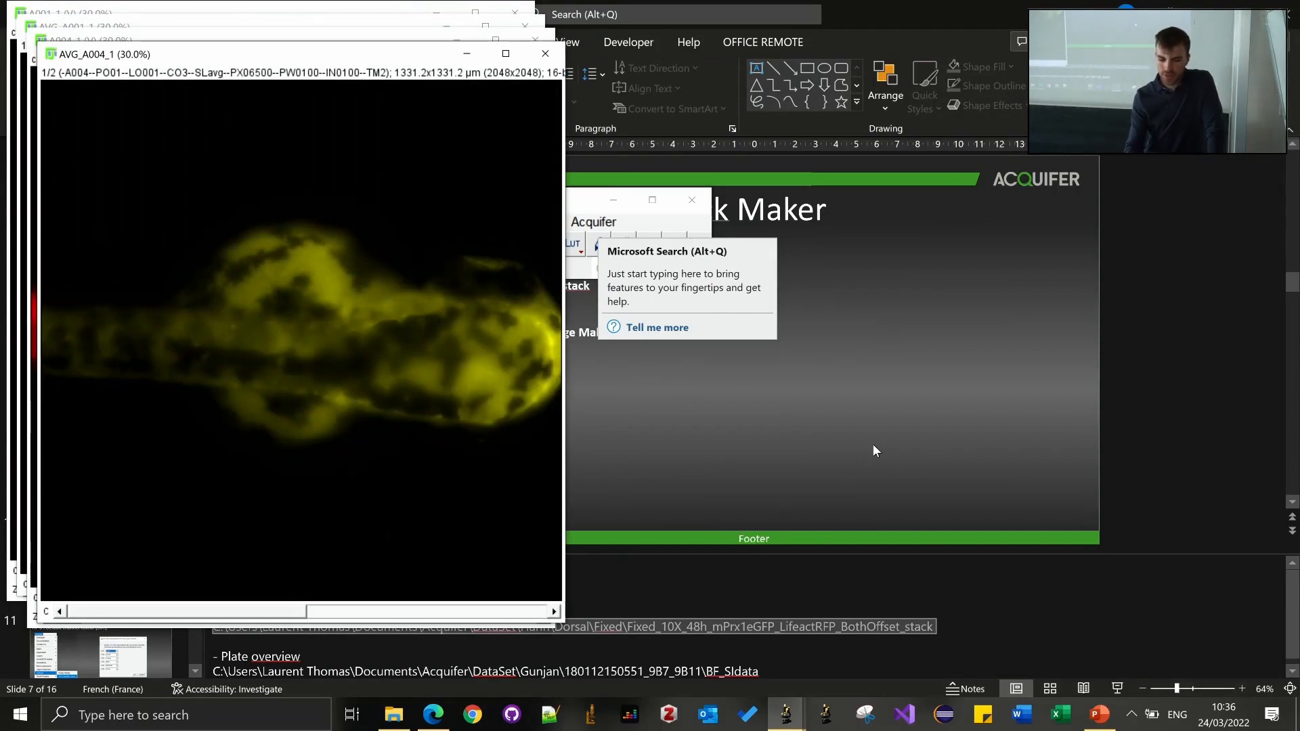
Step: Check the channel colours of the regenerated A004 projection and close all the A004 and A001 images
scroll(385, 451, down, 1)
scroll(385, 452, up, 1)
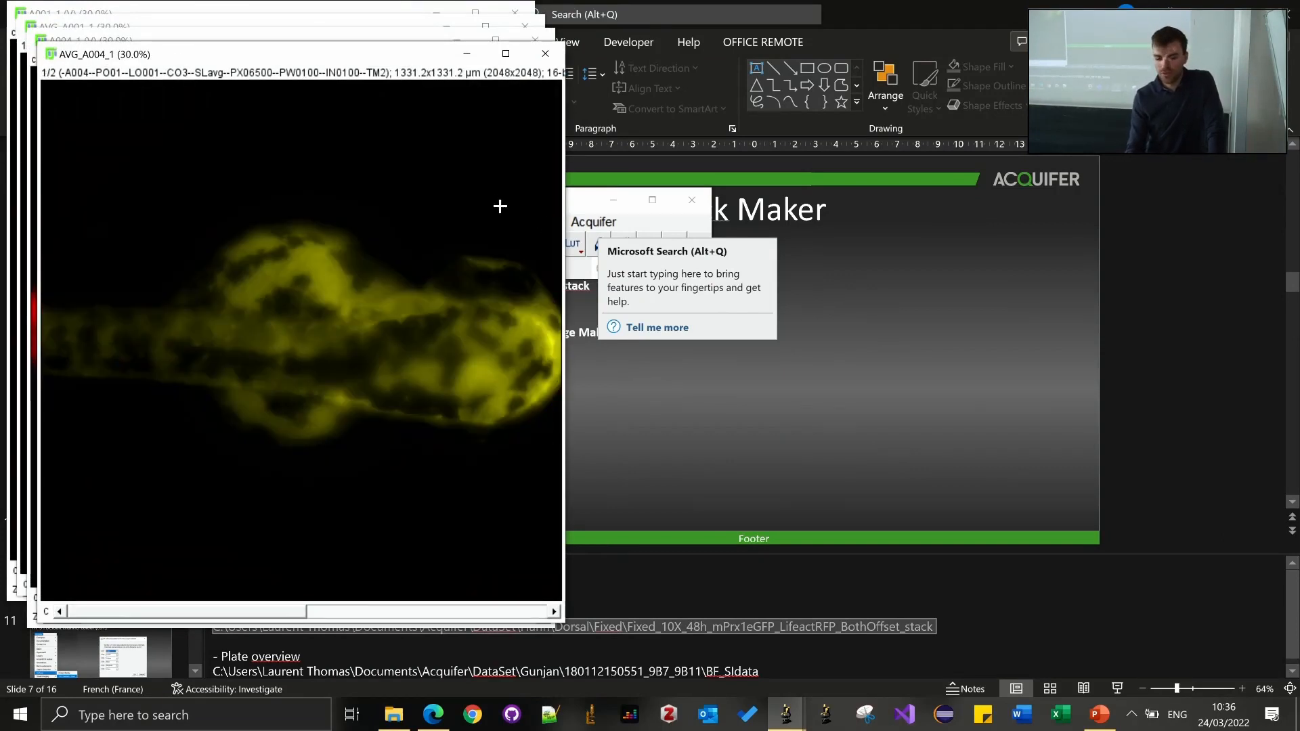
click(607, 229)
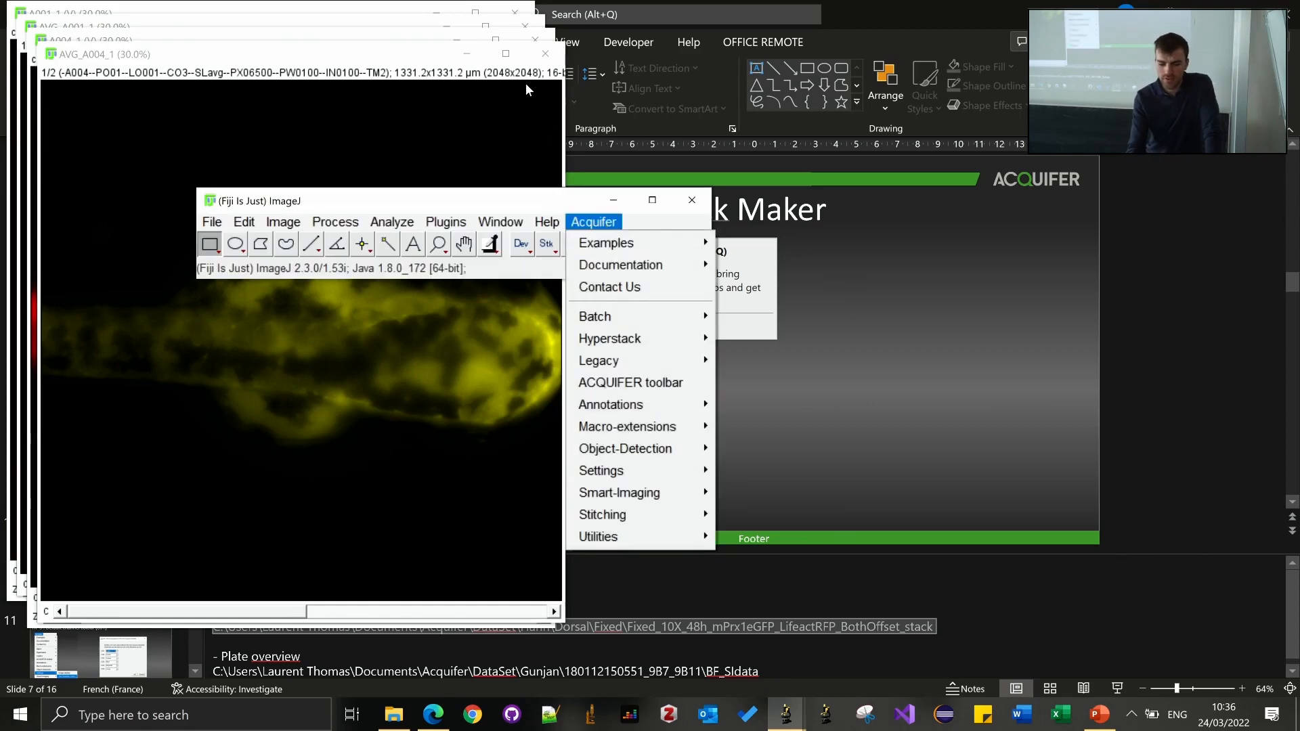
click(545, 53)
click(536, 48)
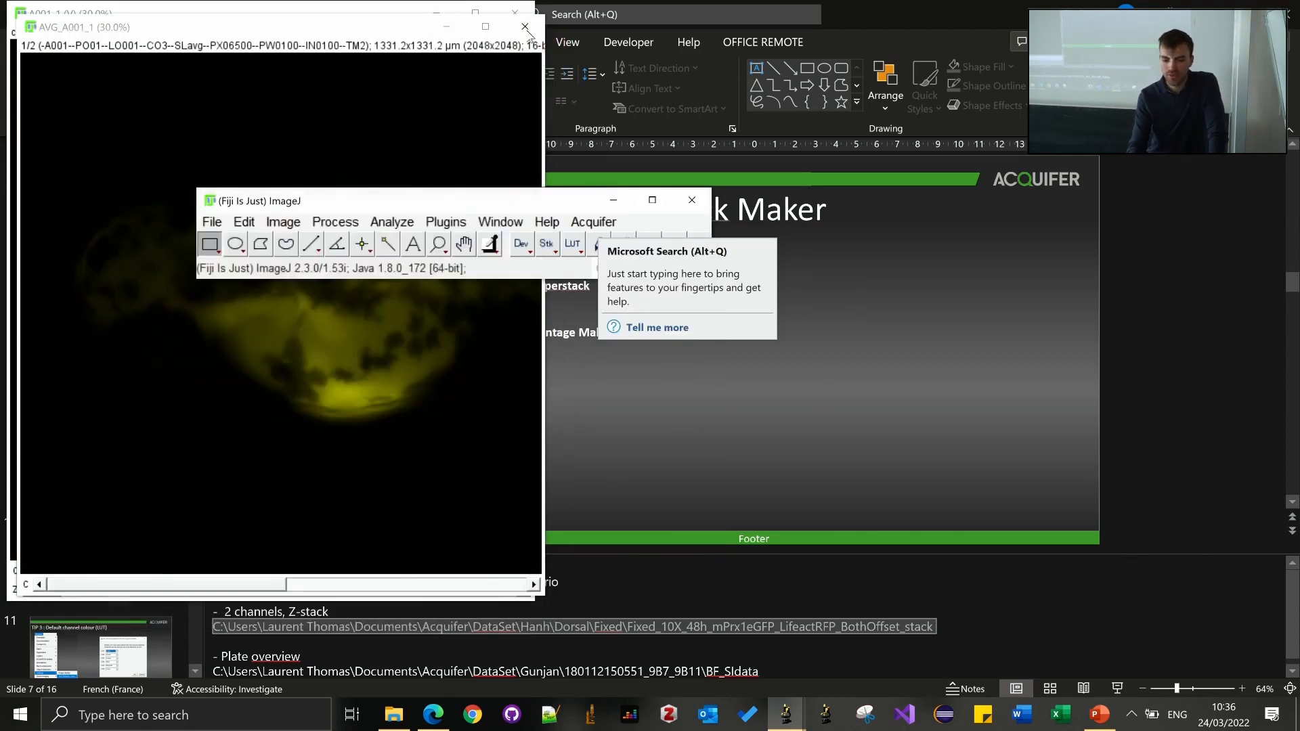
click(525, 26)
click(517, 9)
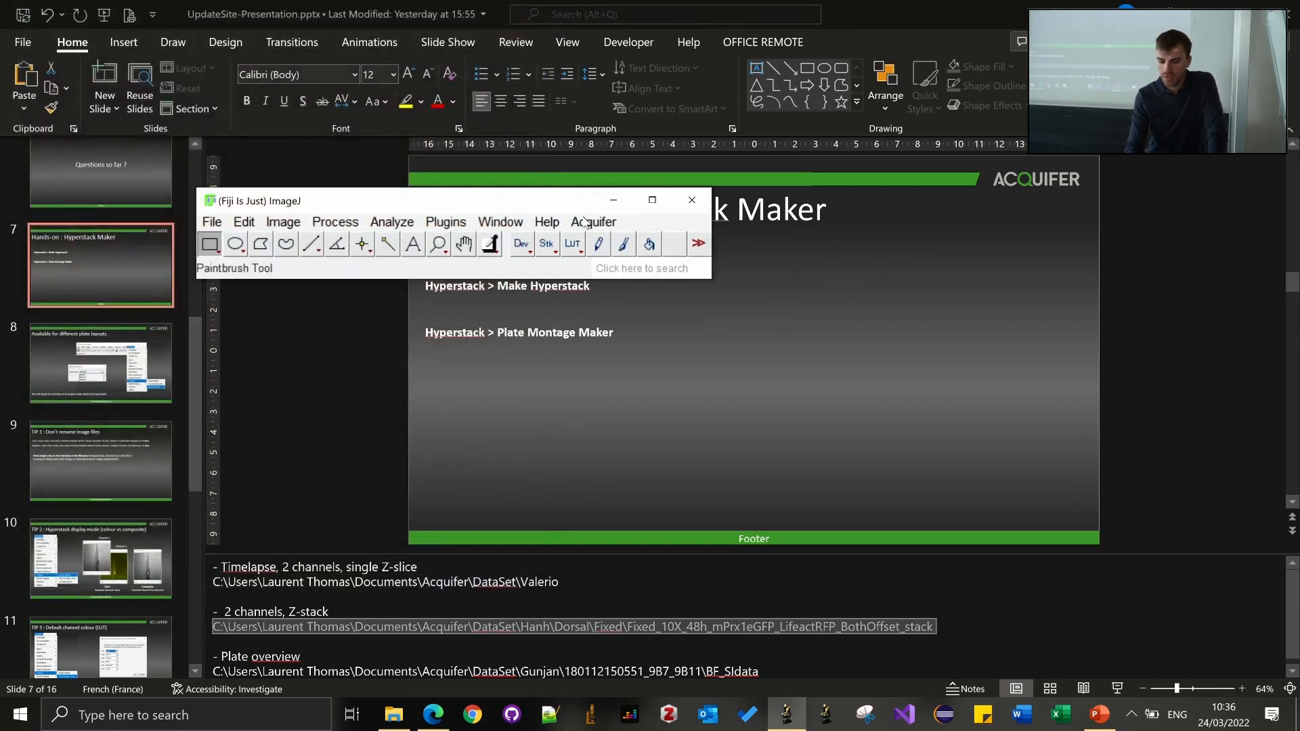
Step: Set the default hyperstack display mode to composite in the Acquifer image display settings
click(585, 222)
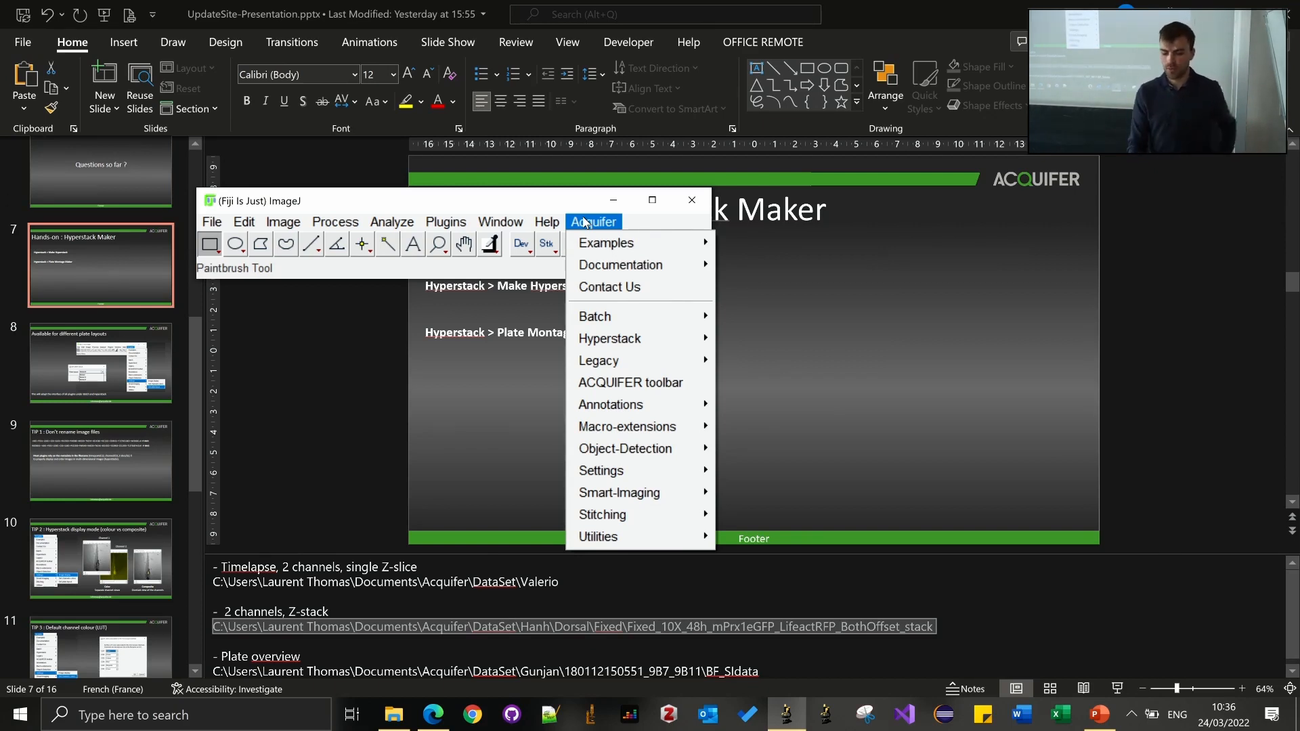
mouse_move(630, 467)
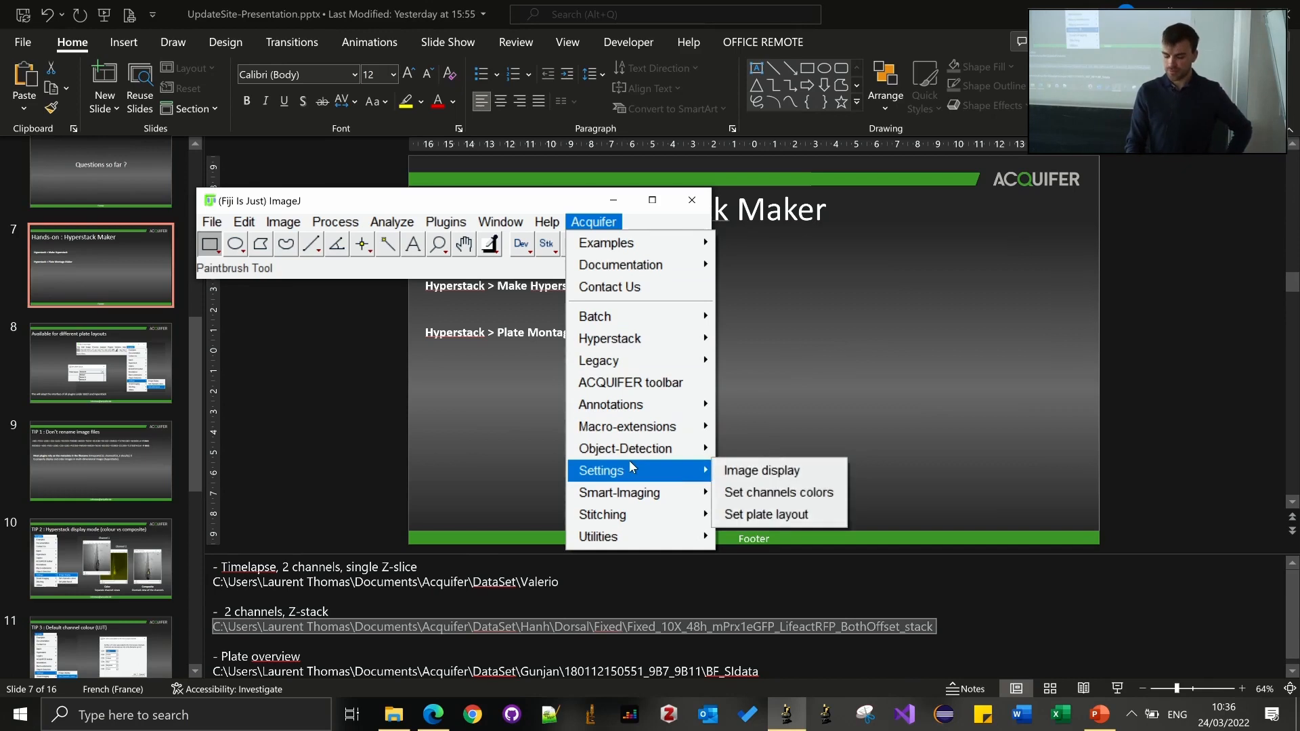
click(750, 475)
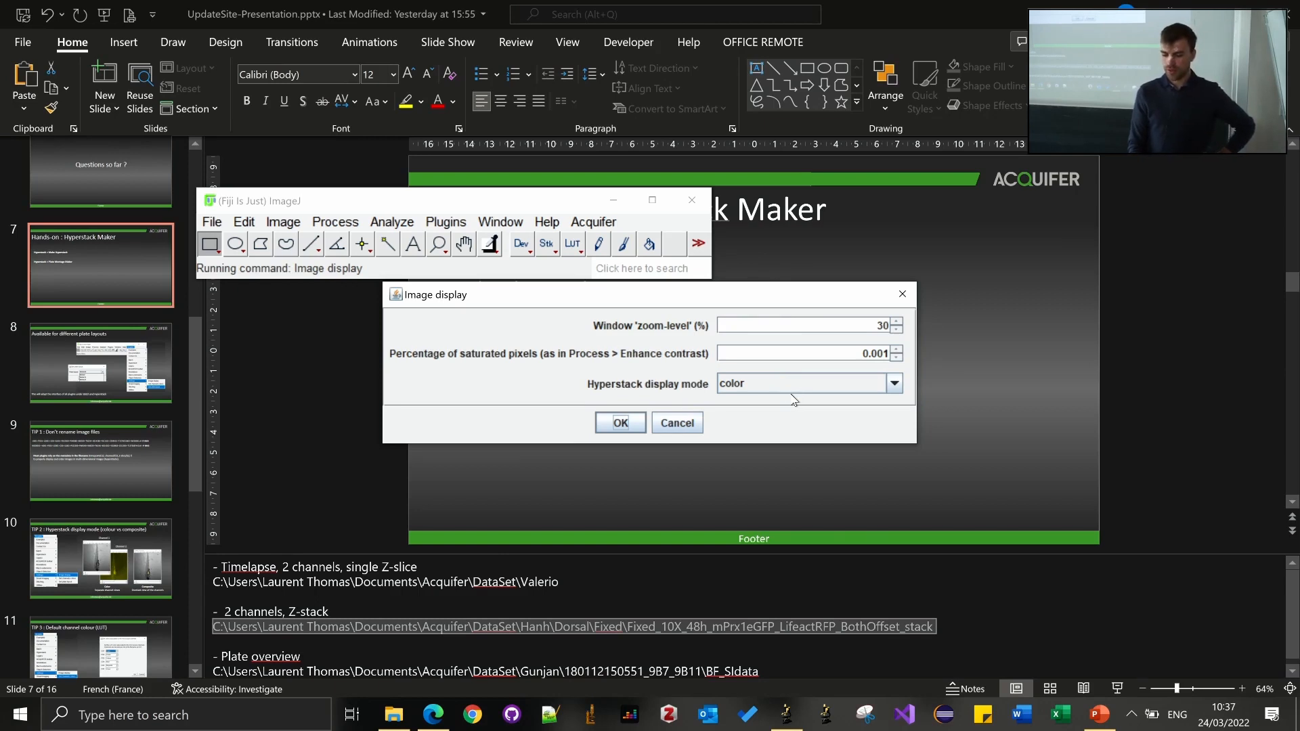
click(773, 384)
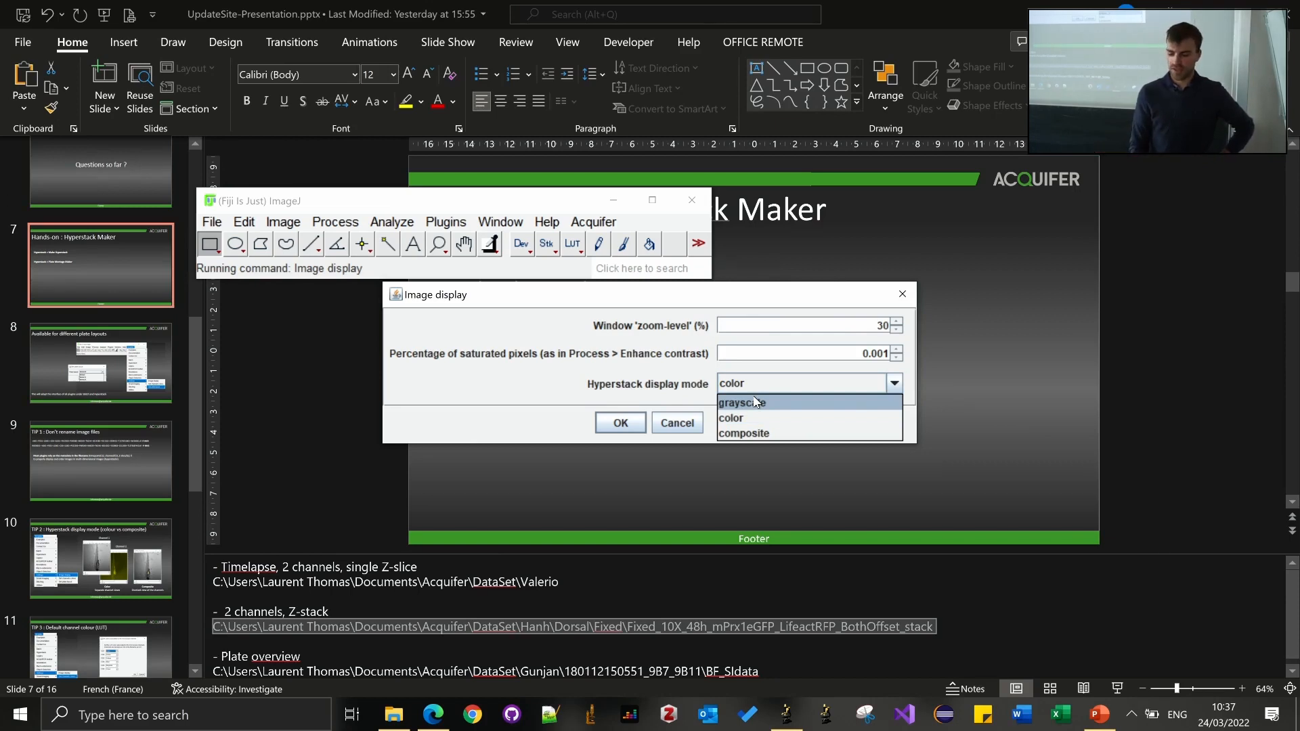
click(751, 434)
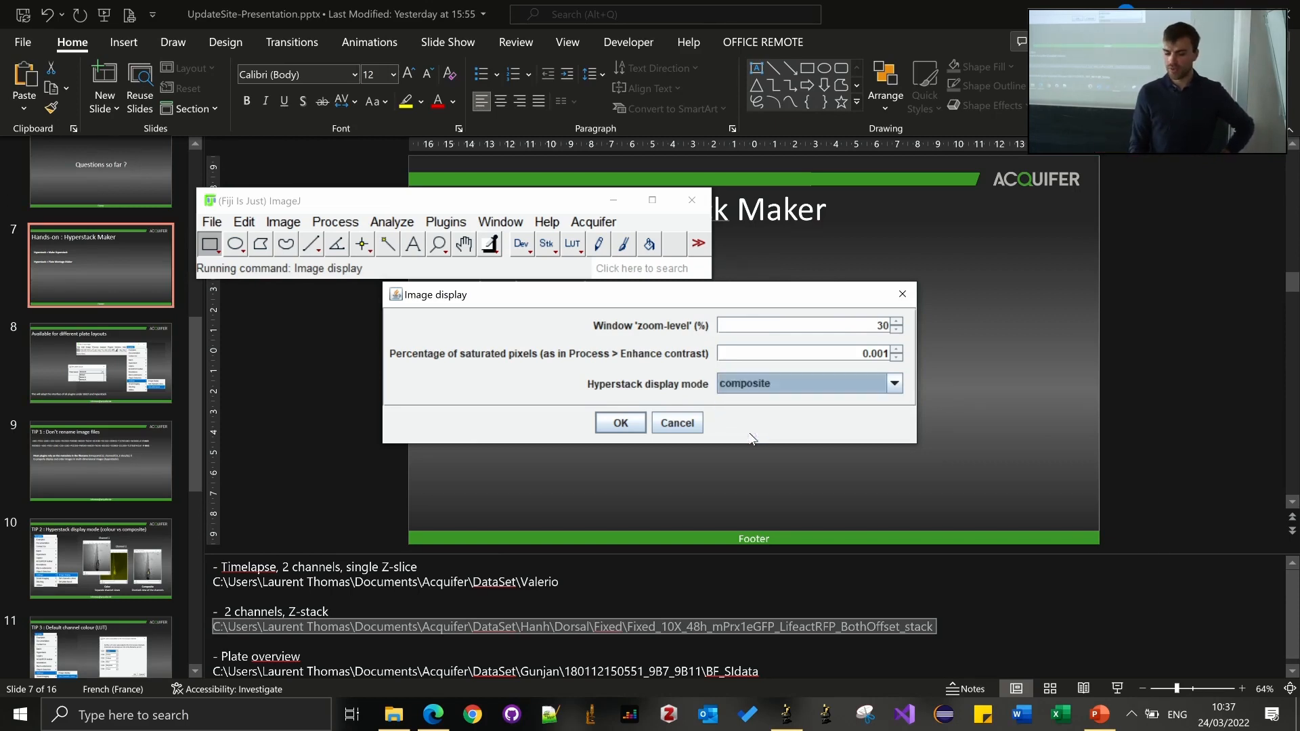
click(638, 424)
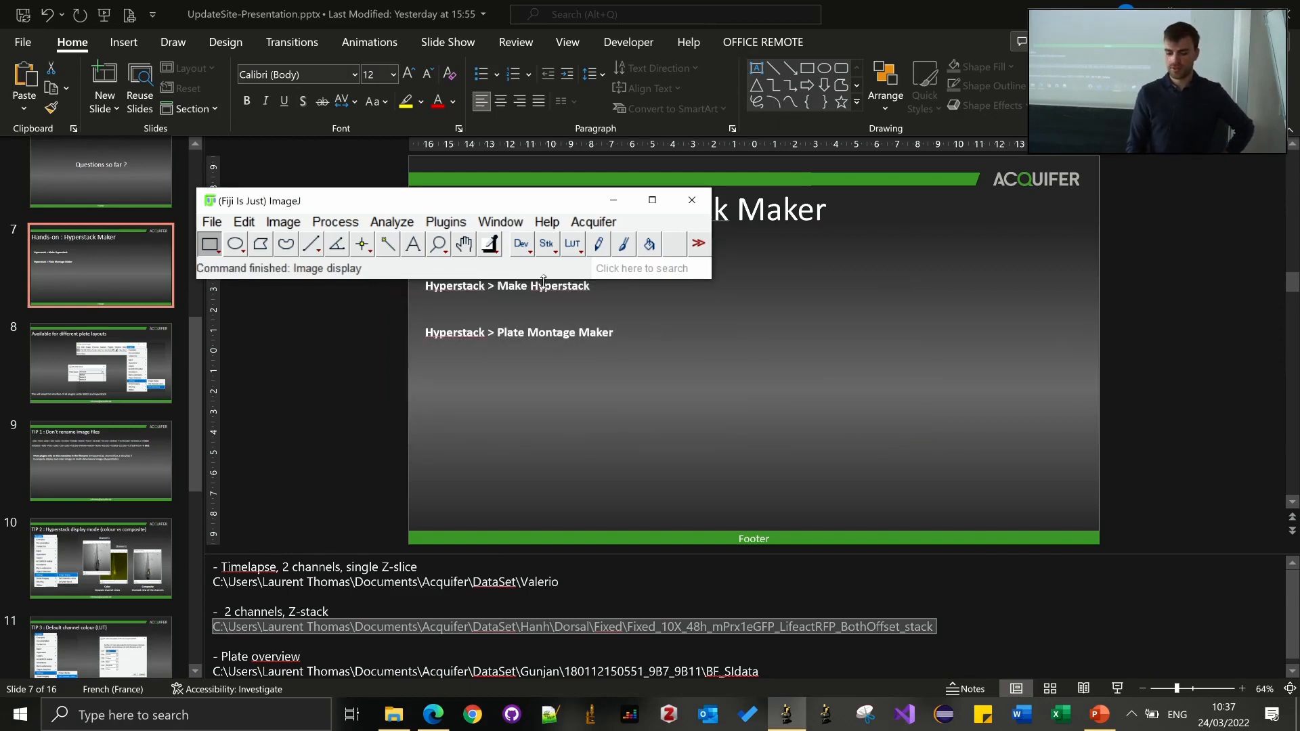
Step: Generate the A001 and A004 hyperstacks and avg projections again using the composite display mode
click(593, 222)
mouse_move(613, 336)
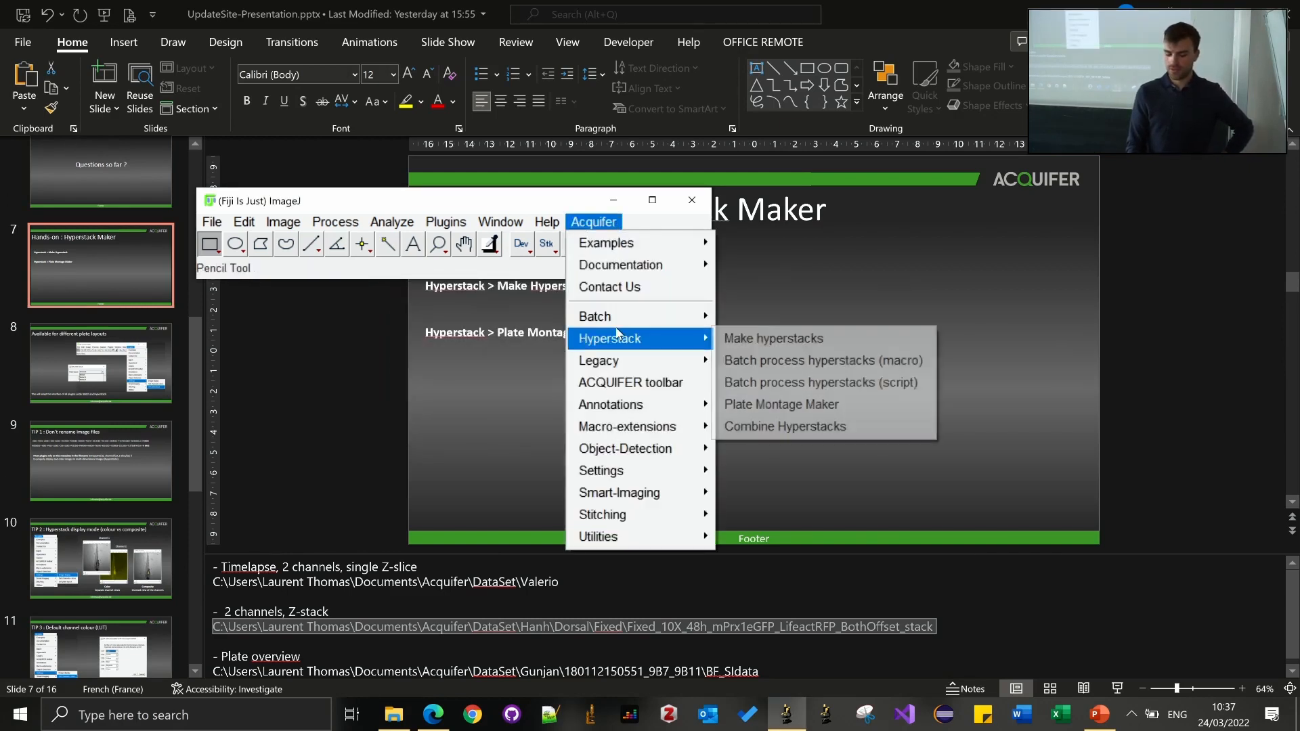
click(778, 337)
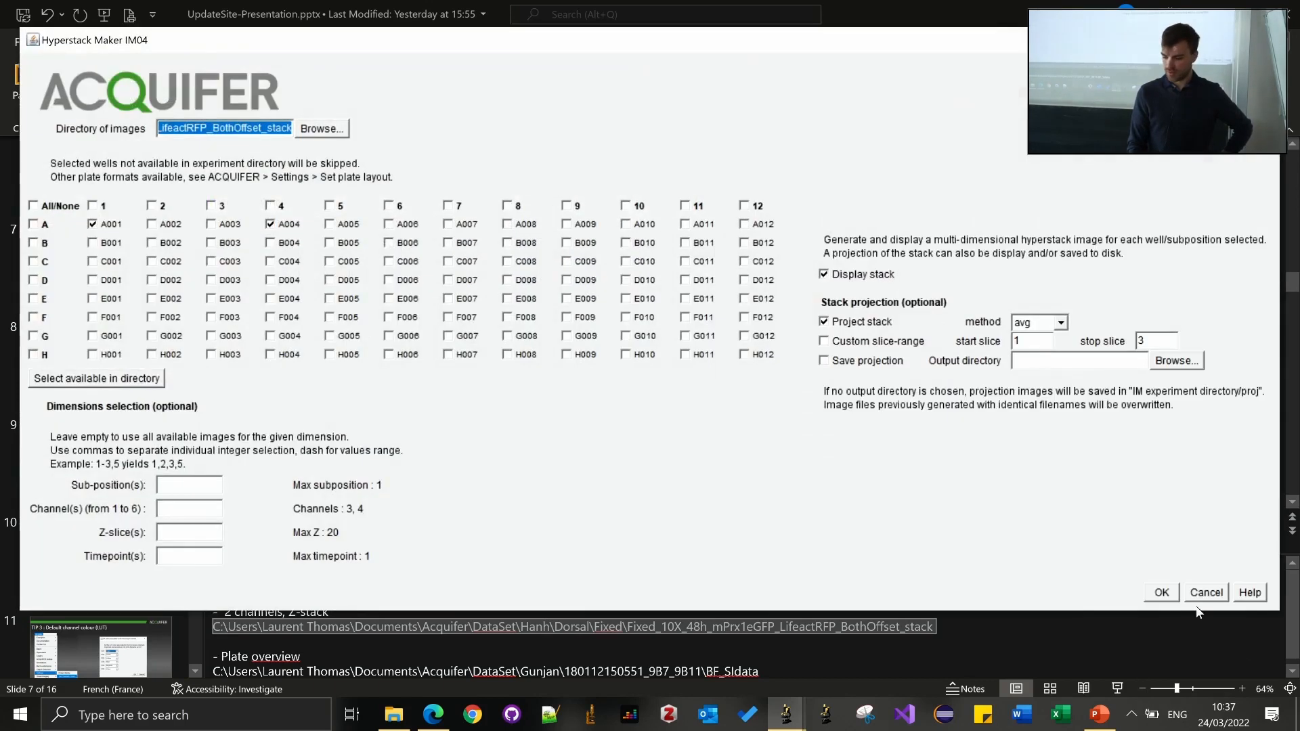
click(1159, 595)
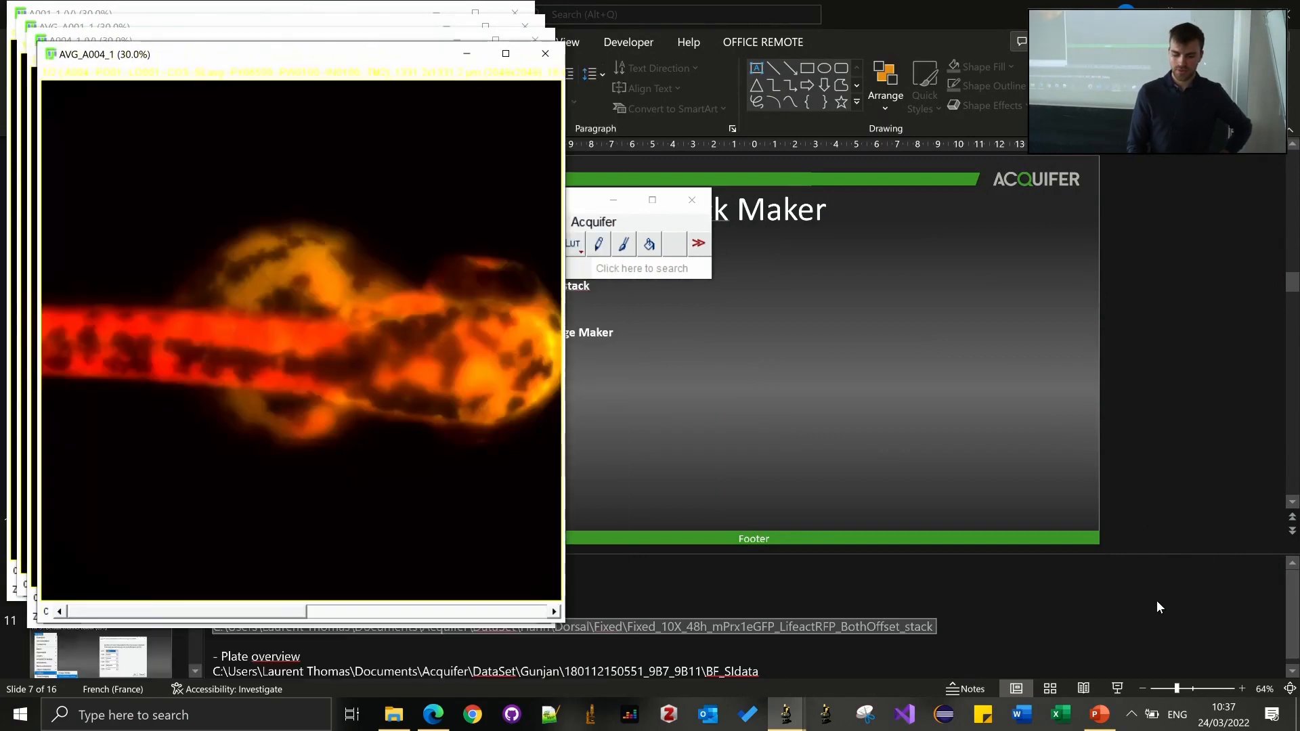
Step: Place the A004 avg projection beside its hyperstack and auto-adjust the brightness and contrast of both hyperstack channels
drag(300, 55, 817, 71)
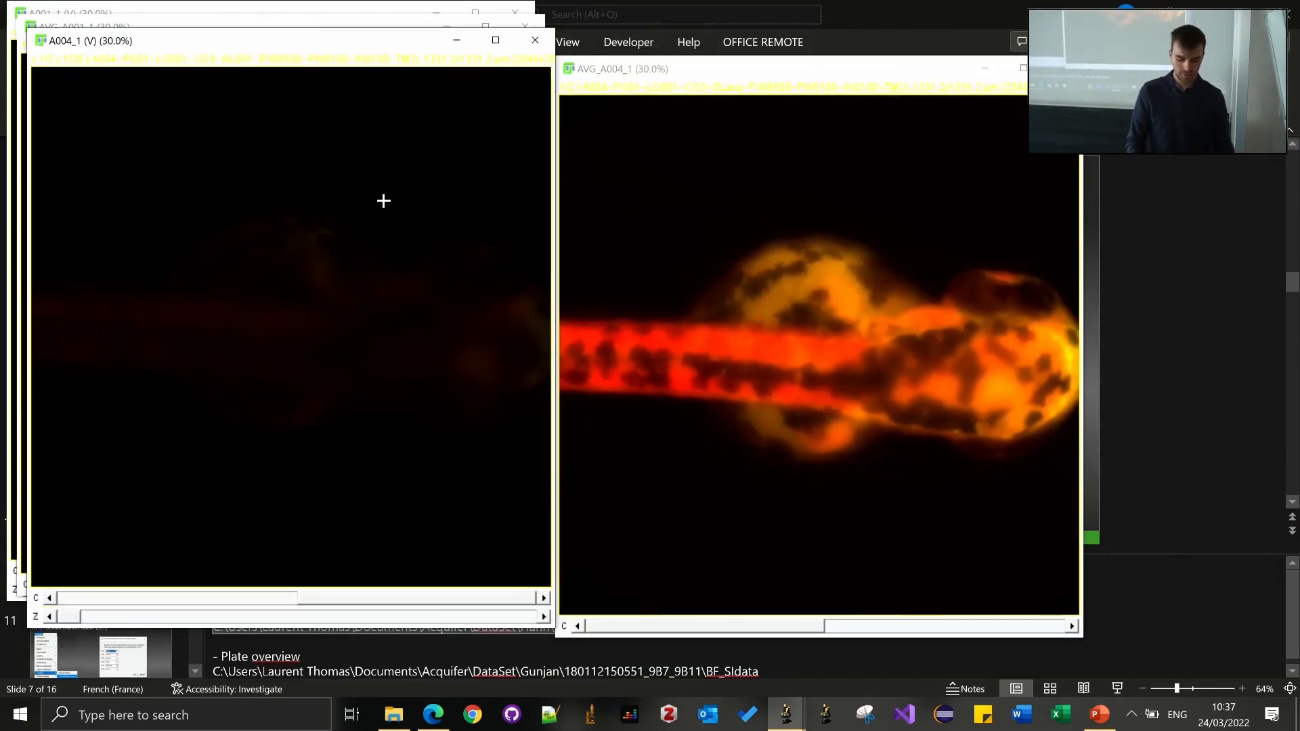
key(ctrl+shift+c)
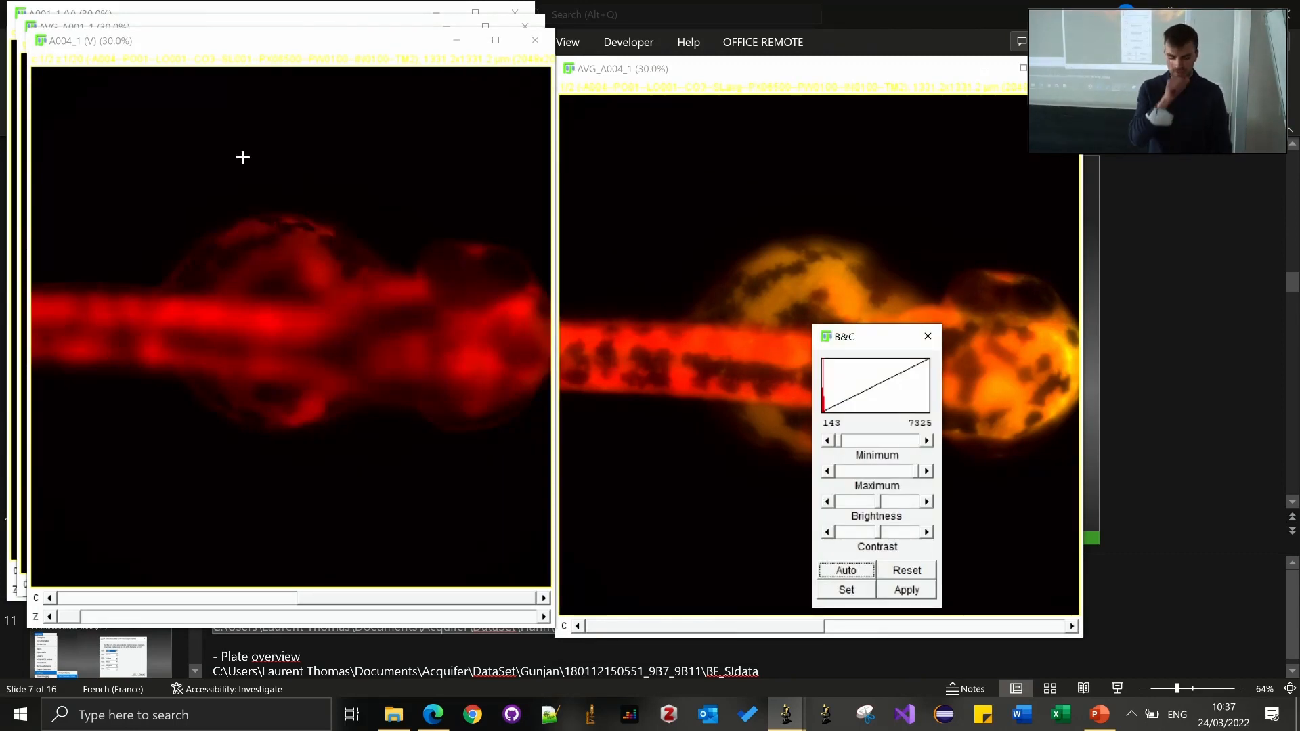
click(186, 334)
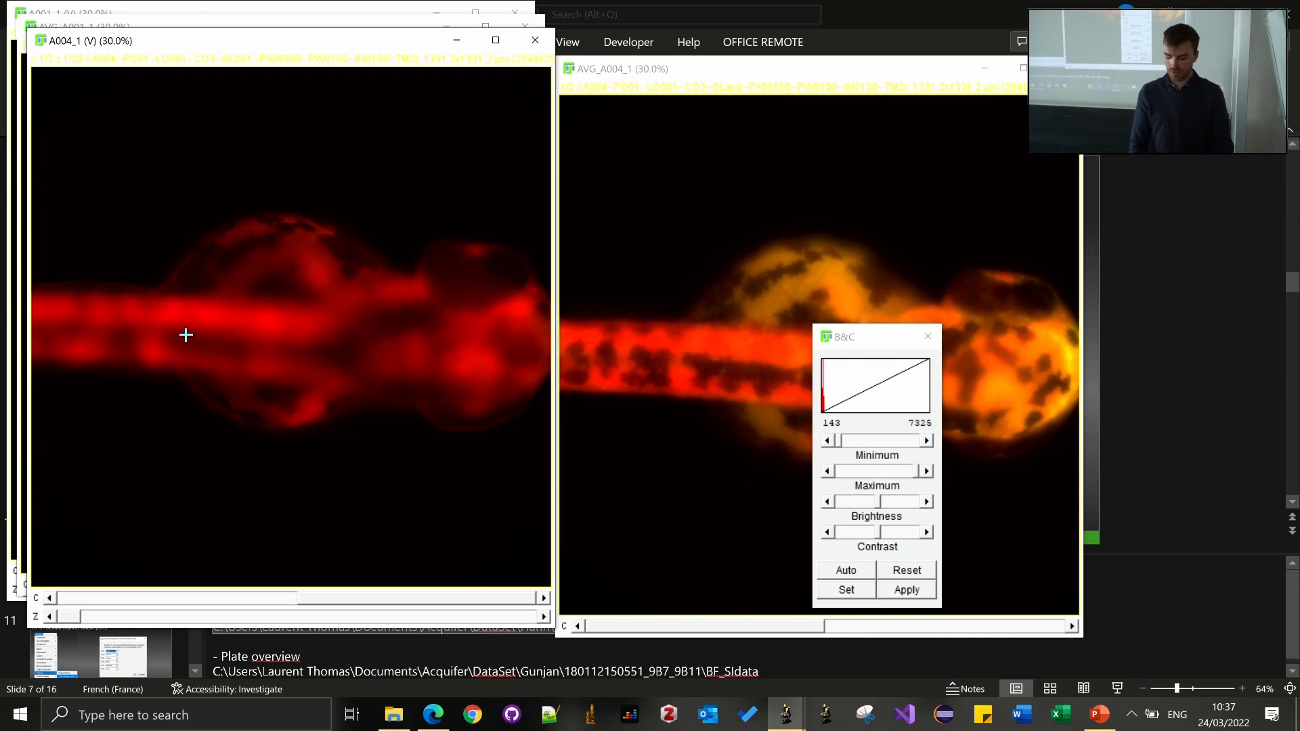
scroll(185, 334, up, 1)
scroll(186, 335, down, 1)
scroll(185, 334, up, 1)
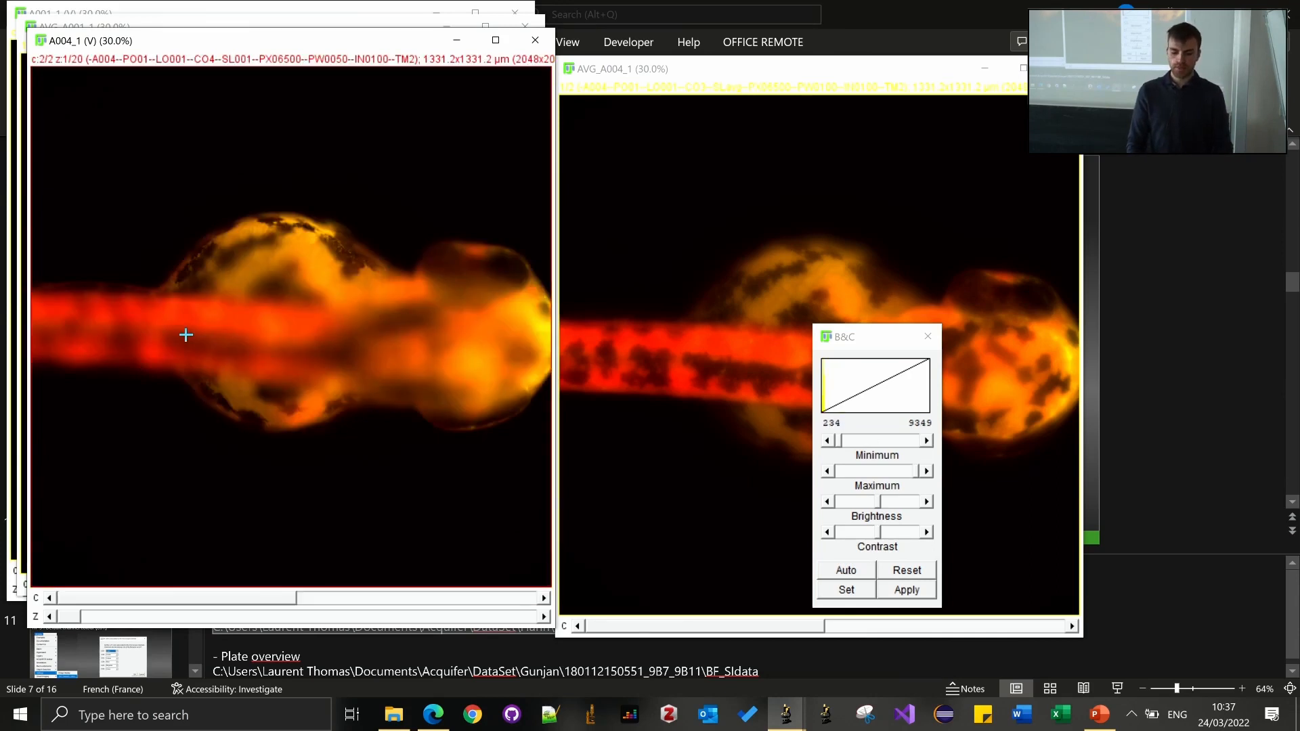
scroll(185, 335, down, 1)
scroll(185, 334, up, 1)
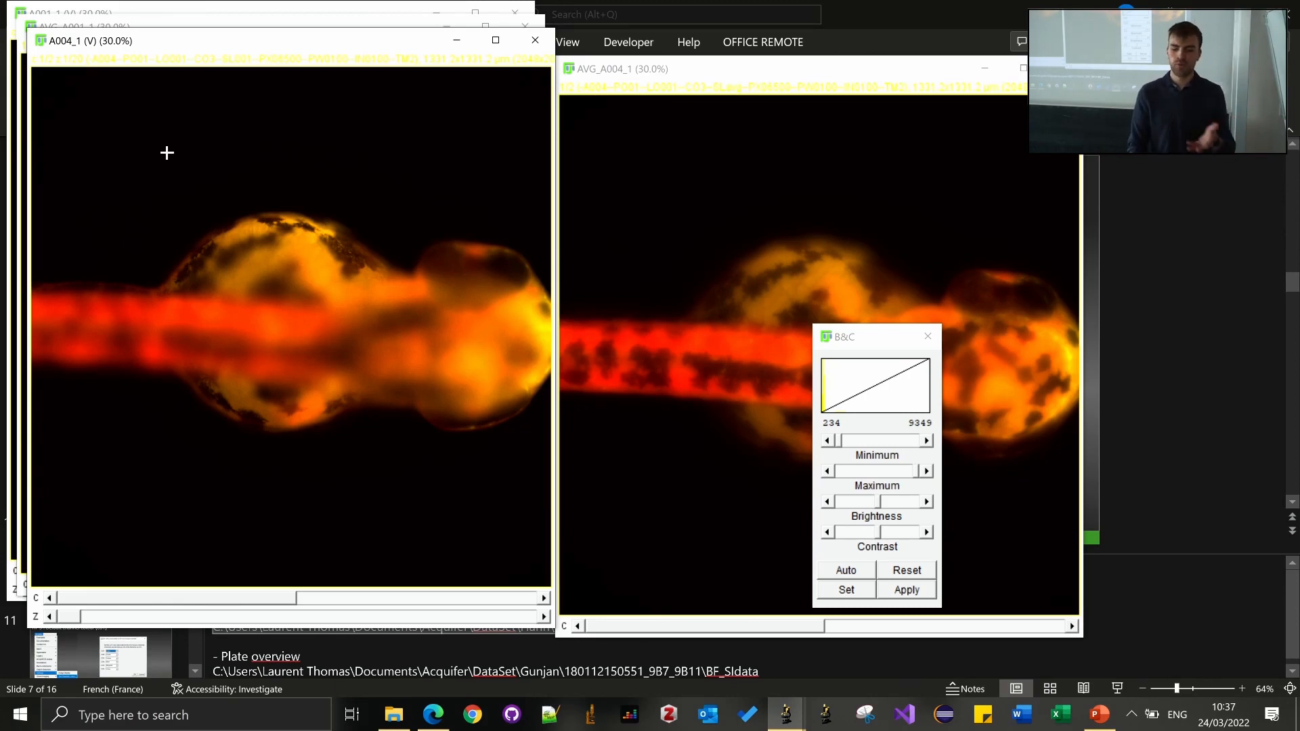
Step: Lower the maximum display value of the A004 hyperstack's red channel to about 6454 and close the brightness and contrast dialog
mouse_move(917, 473)
mouse_down()
mouse_move(873, 466)
mouse_move(935, 467)
mouse_up()
click(270, 400)
key(Right)
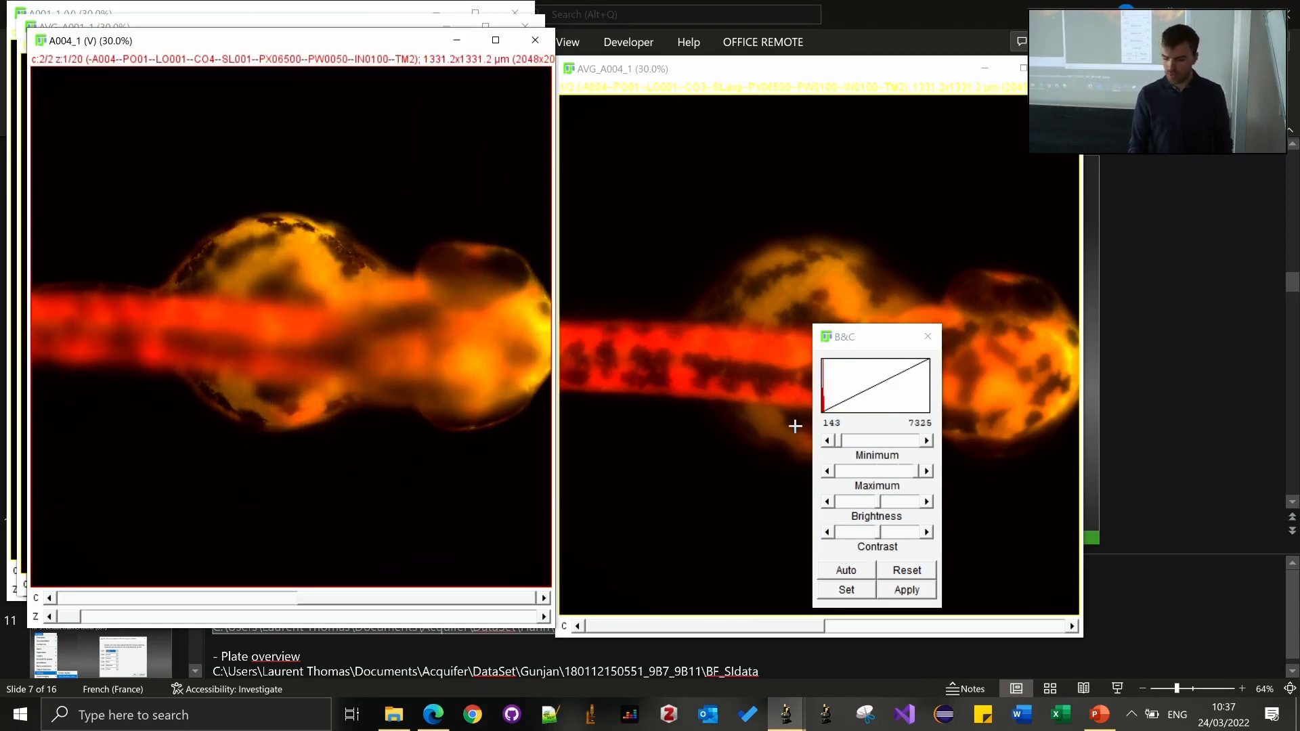
mouse_move(916, 473)
mouse_down()
mouse_move(858, 467)
mouse_move(911, 471)
mouse_up()
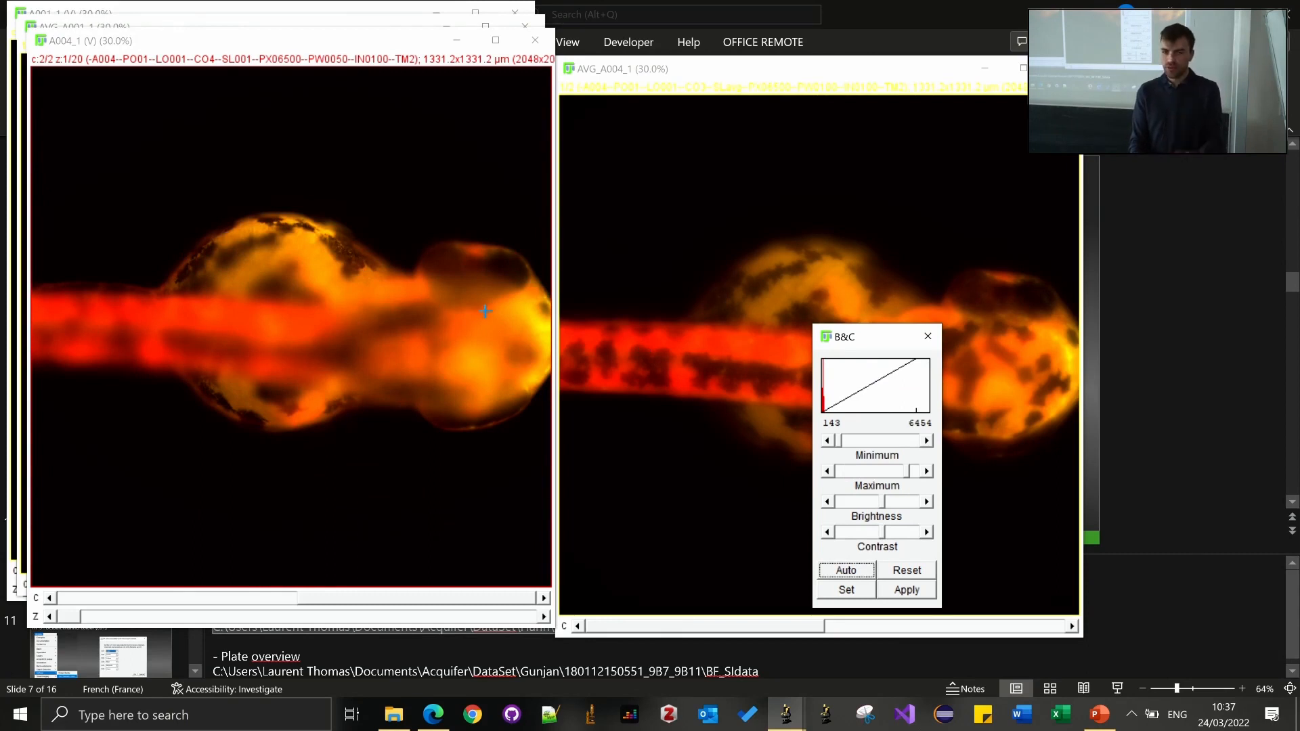
click(927, 336)
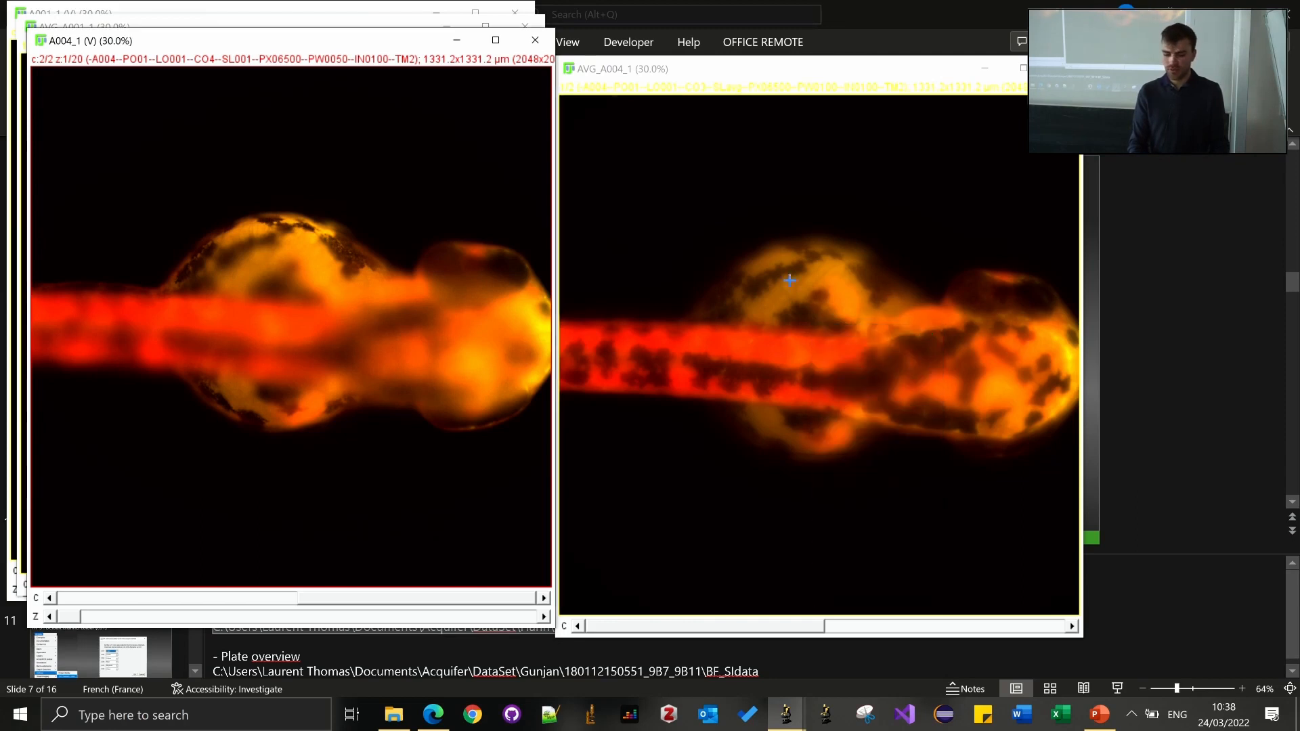
Step: Close the A004 and A001 hyperstacks and their avg projections
click(534, 41)
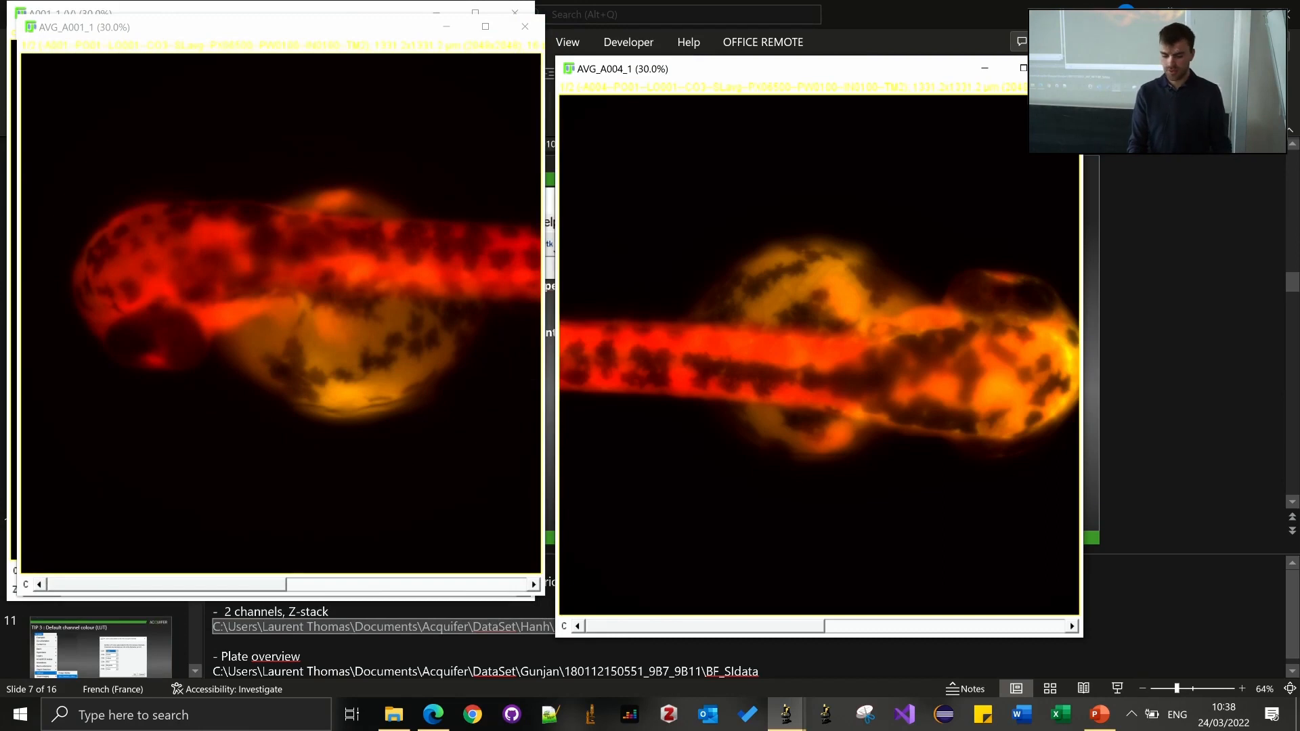
click(1063, 68)
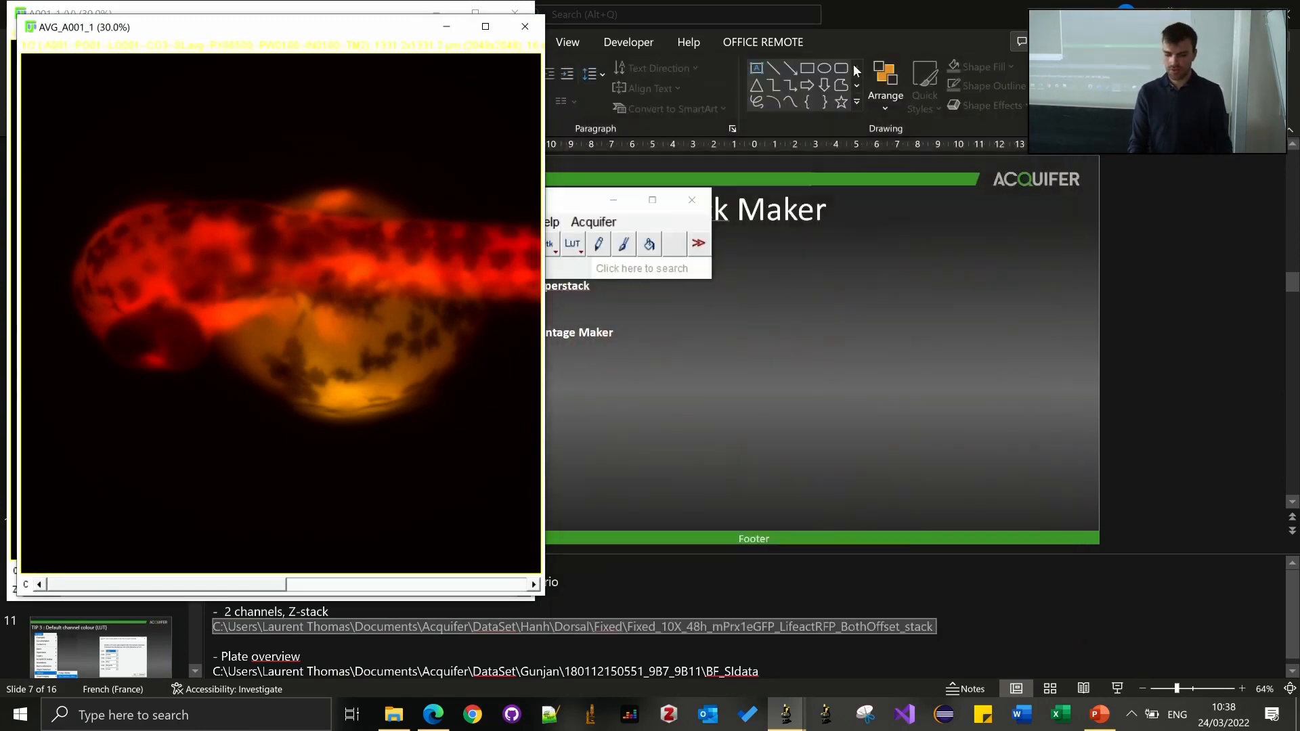
click(522, 27)
click(516, 12)
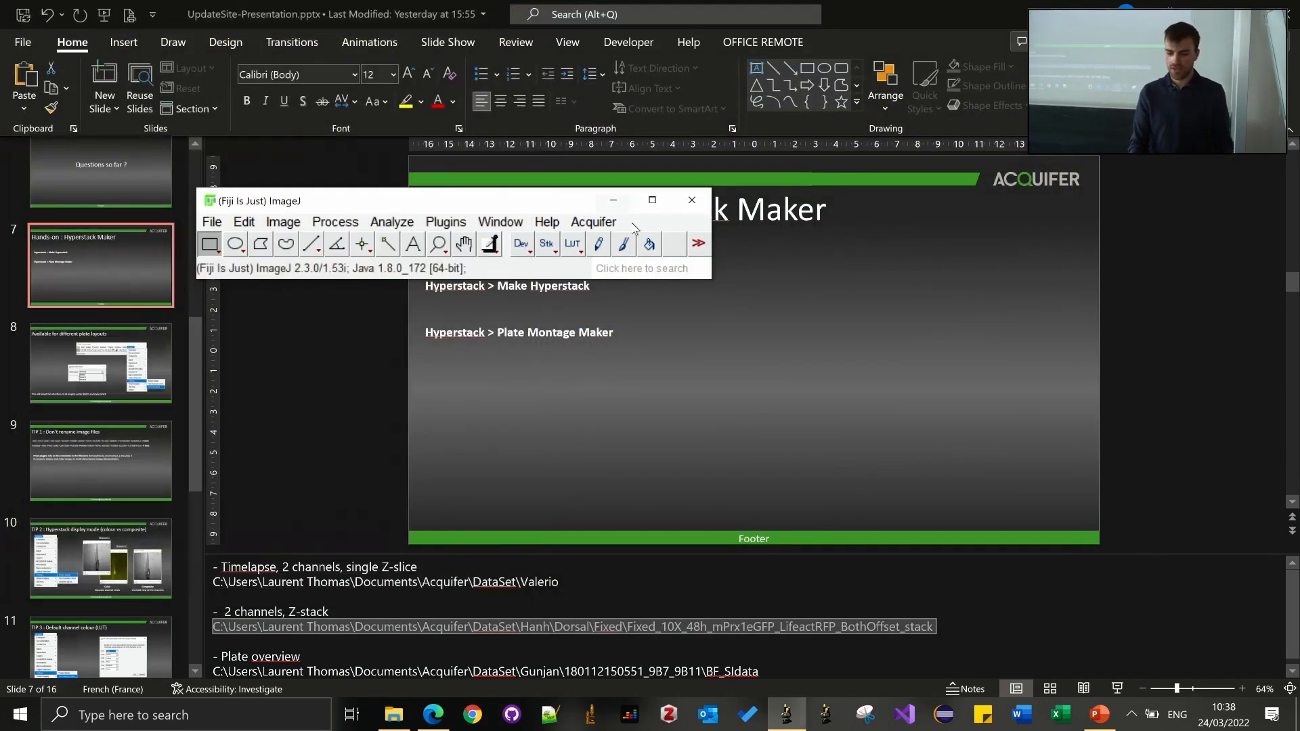
Step: Open Acquifer's Batch process hyperstacks (macro) plugin and turn off the stack projection
click(594, 223)
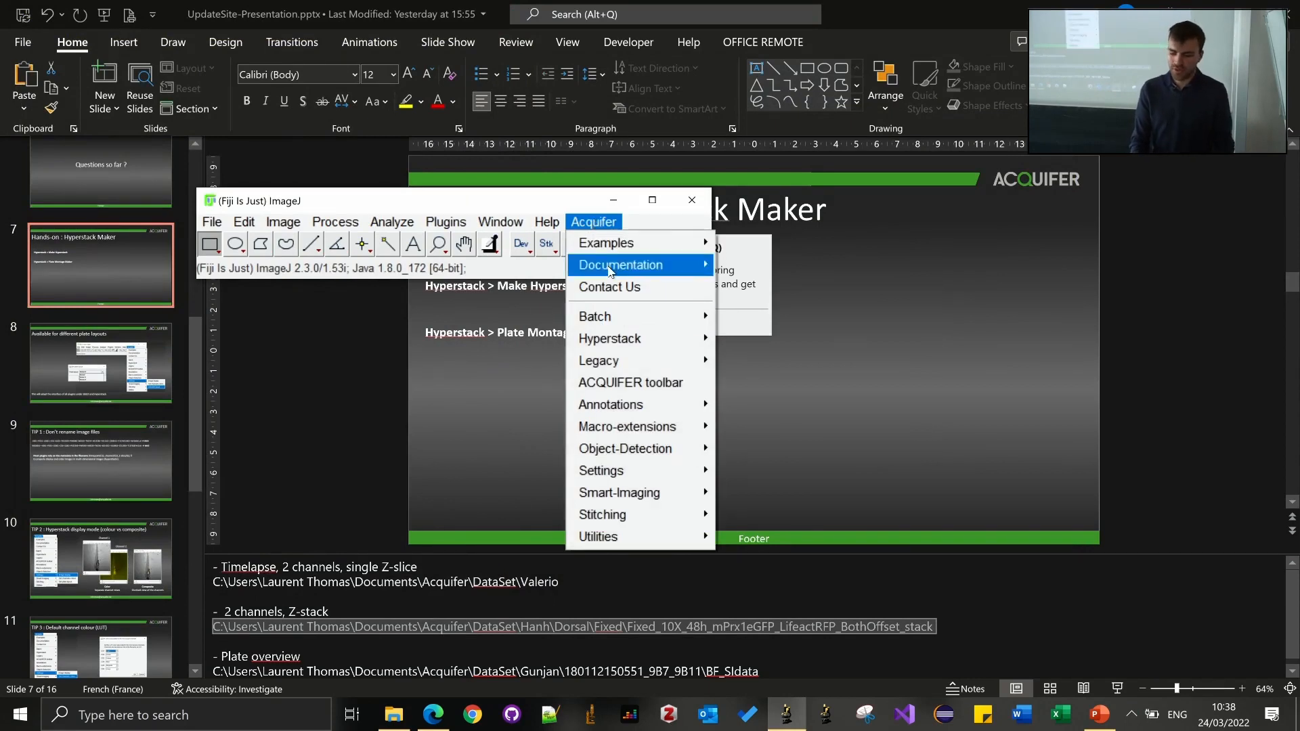
mouse_move(617, 340)
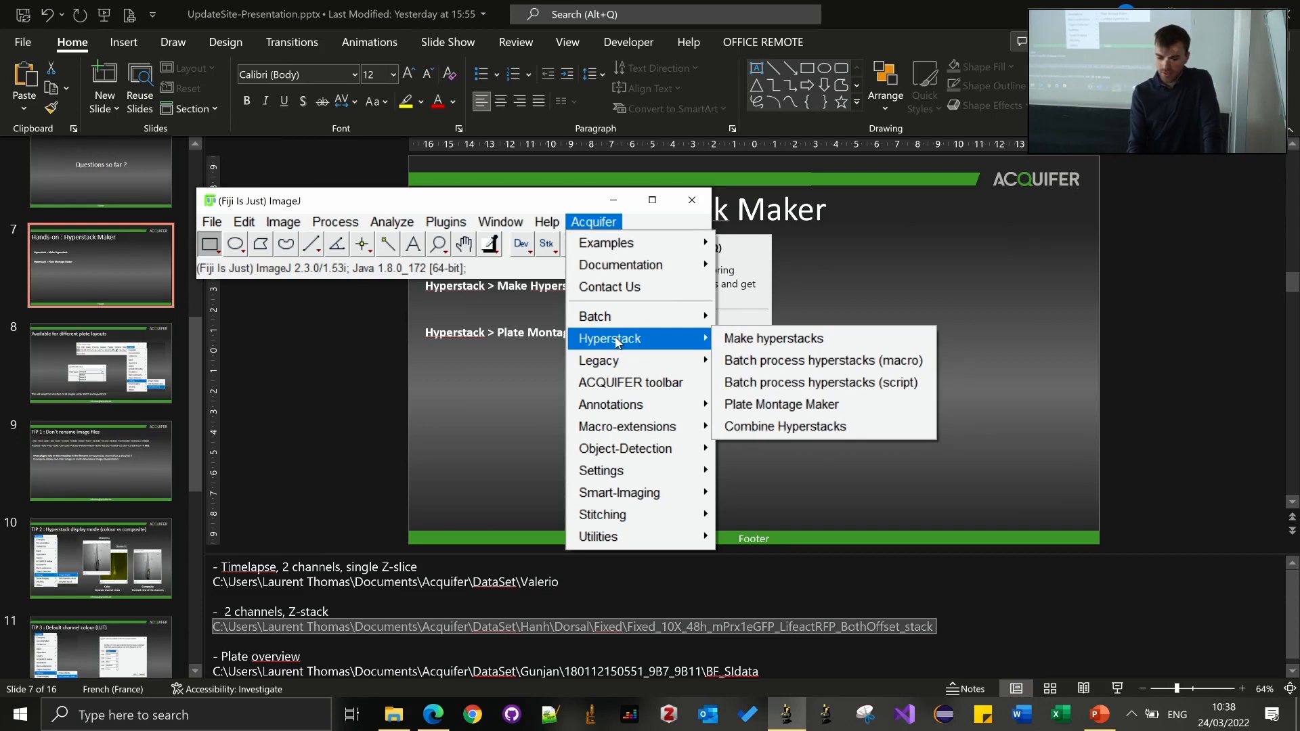
click(751, 361)
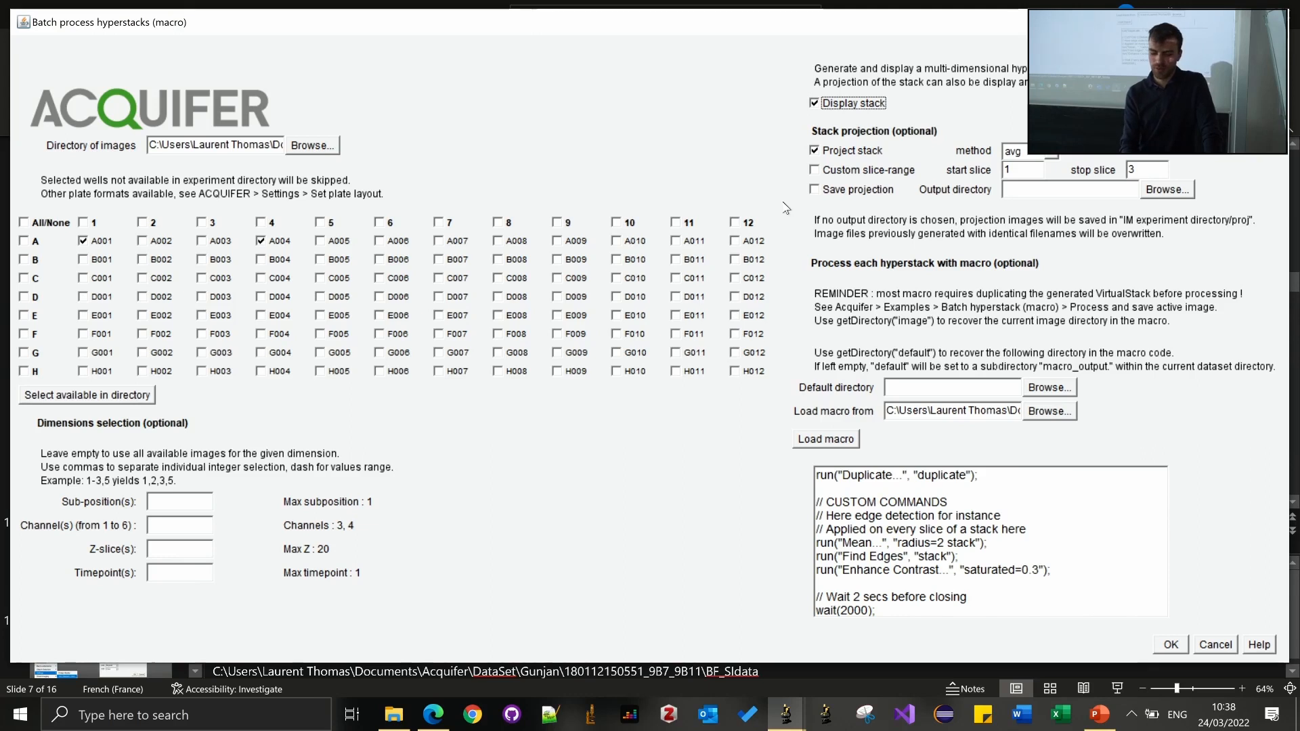
click(1000, 575)
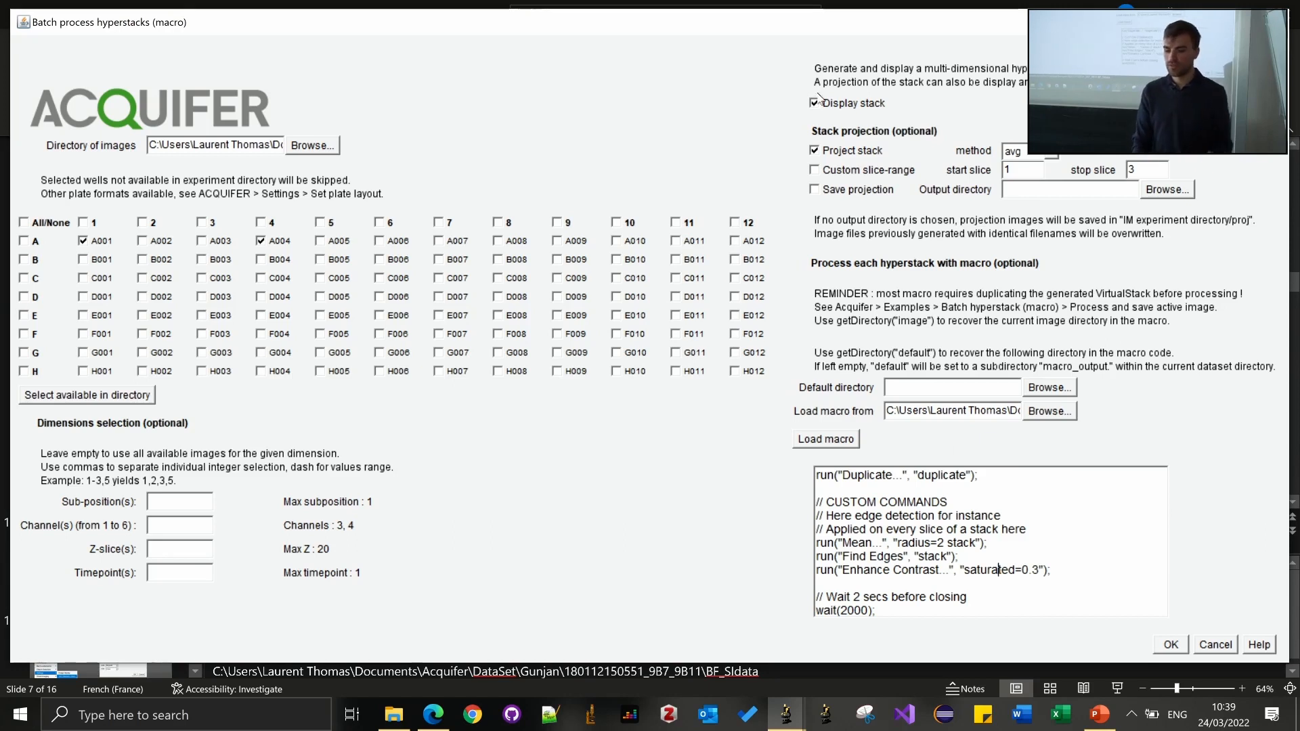
click(820, 157)
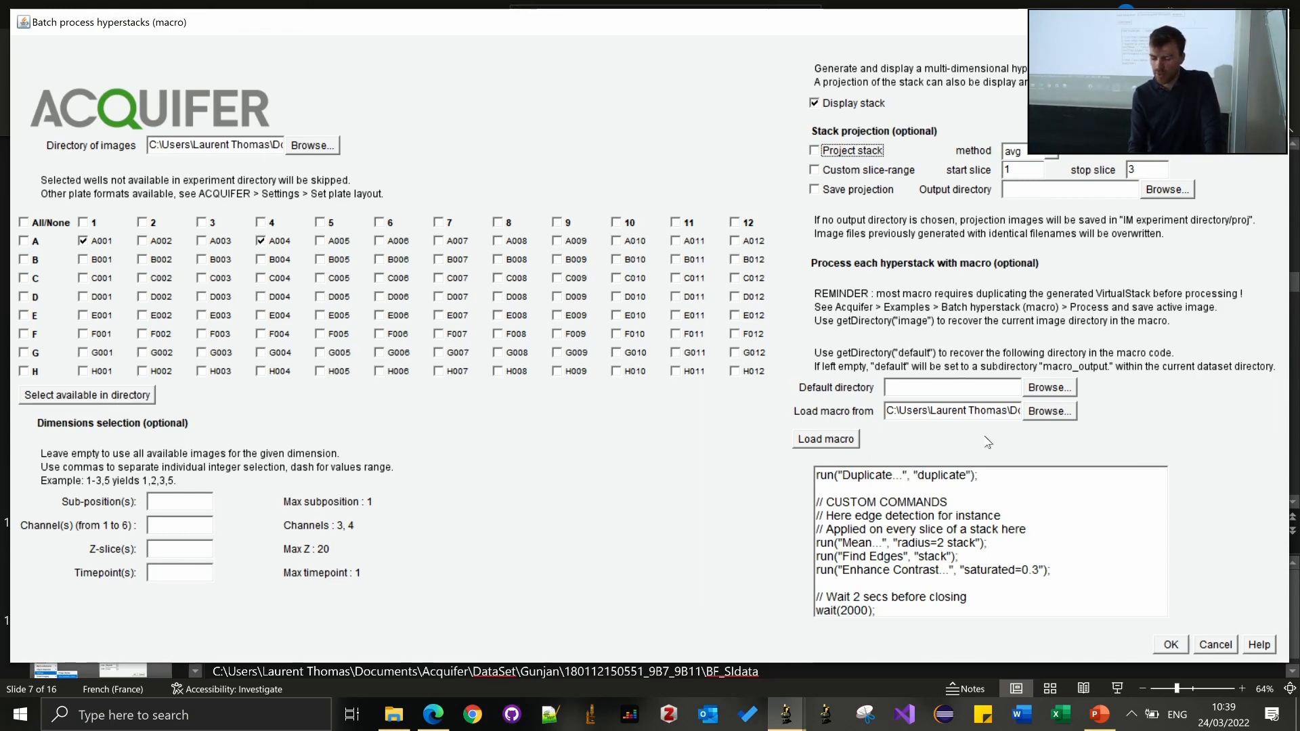
click(1016, 519)
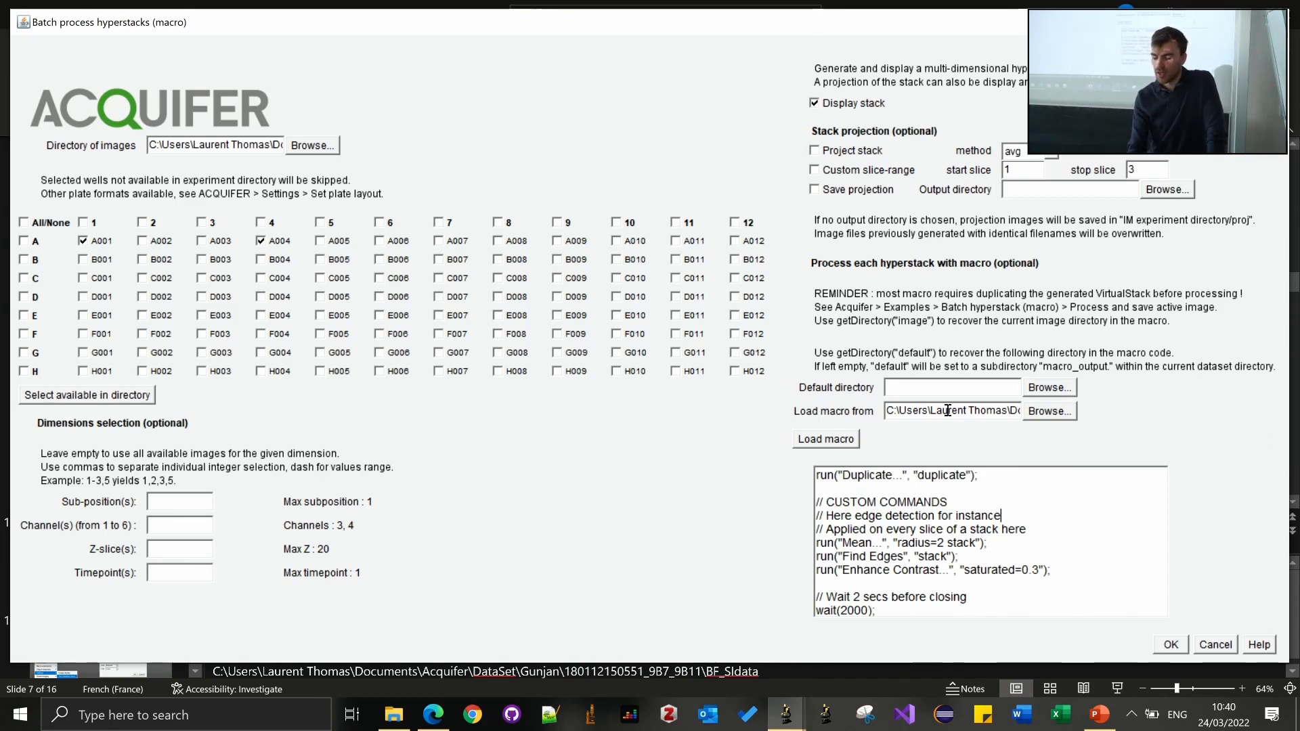
click(844, 103)
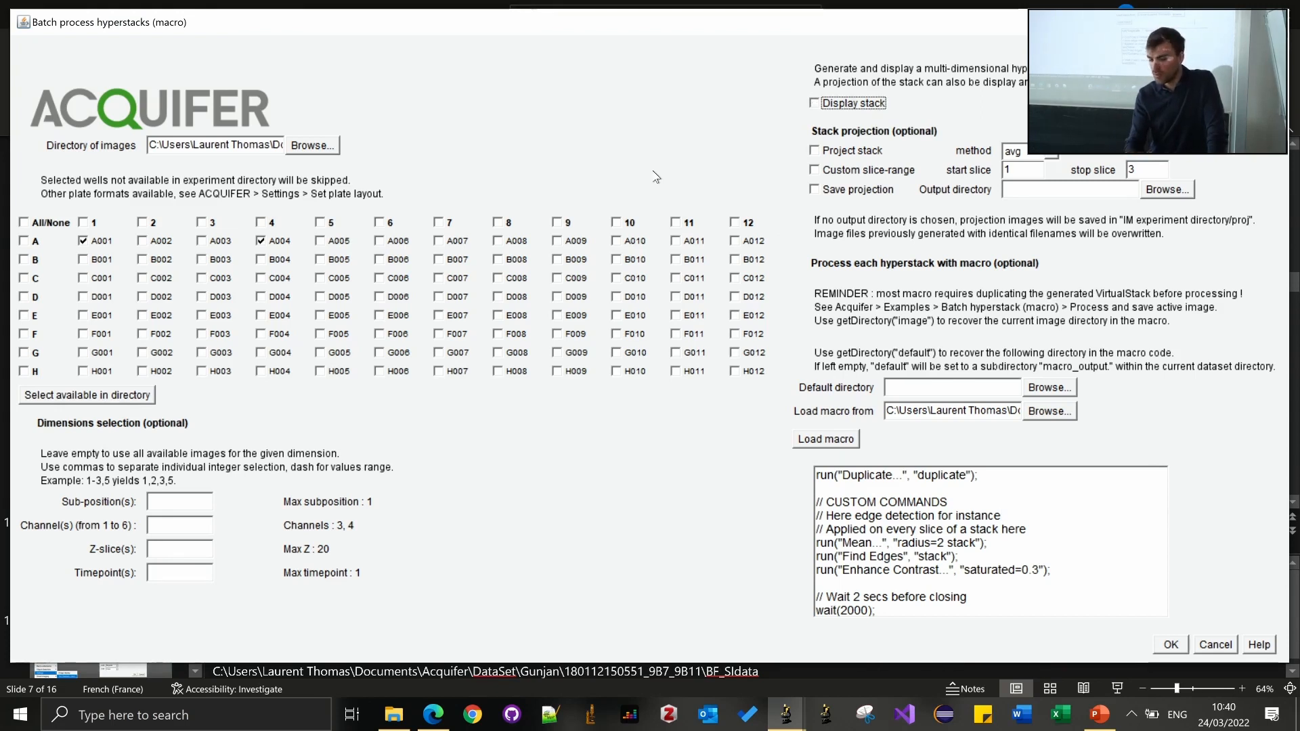
click(822, 189)
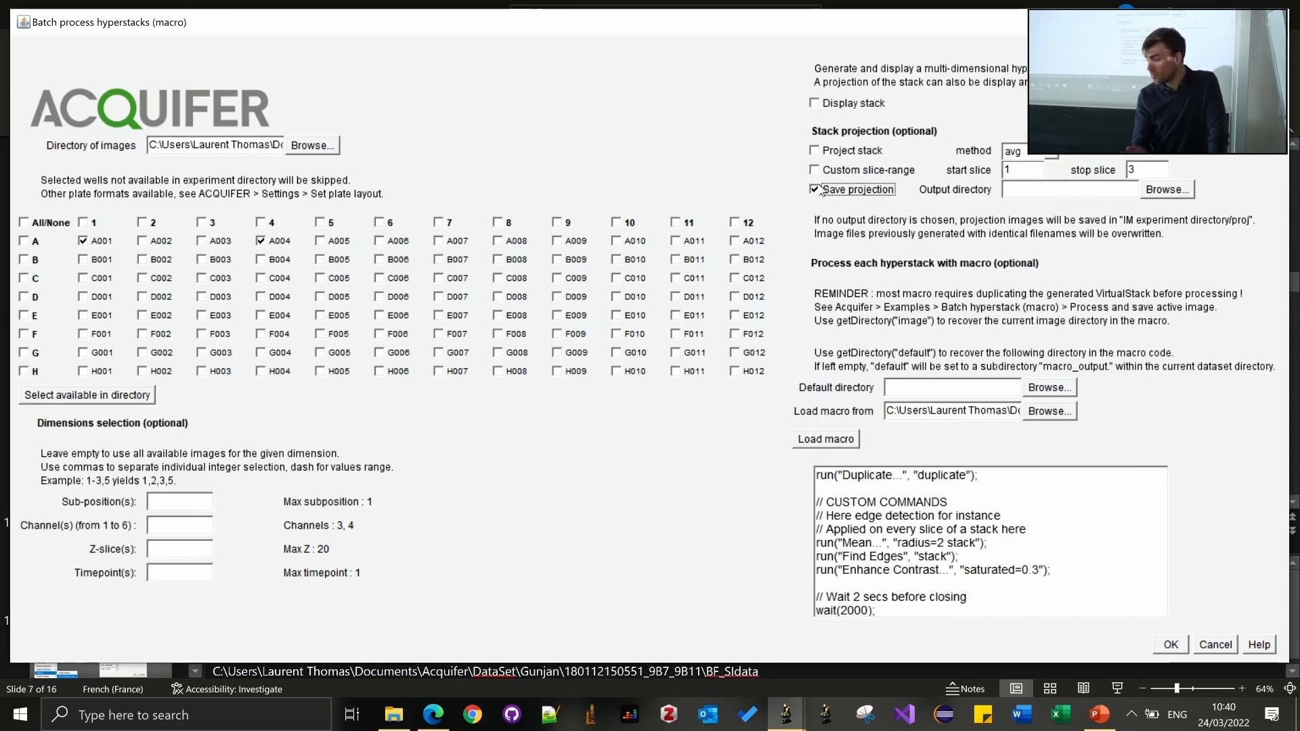
click(822, 190)
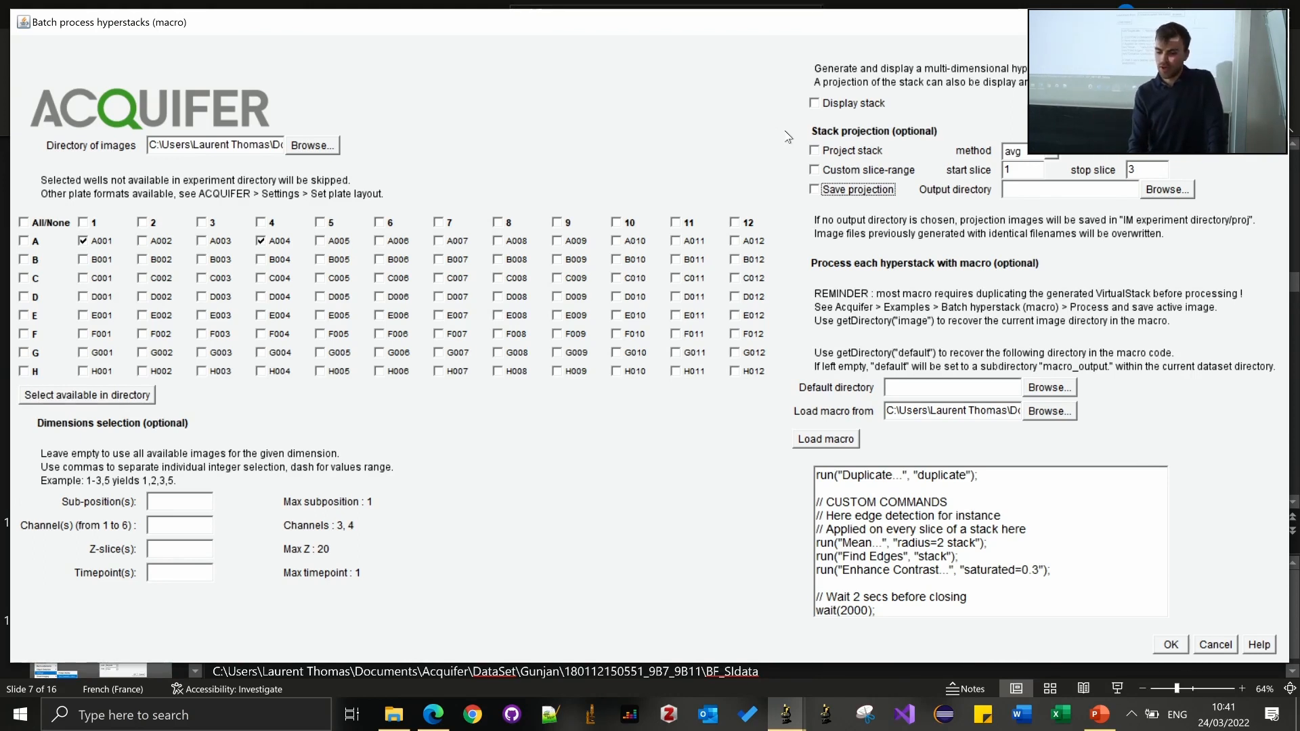
click(824, 107)
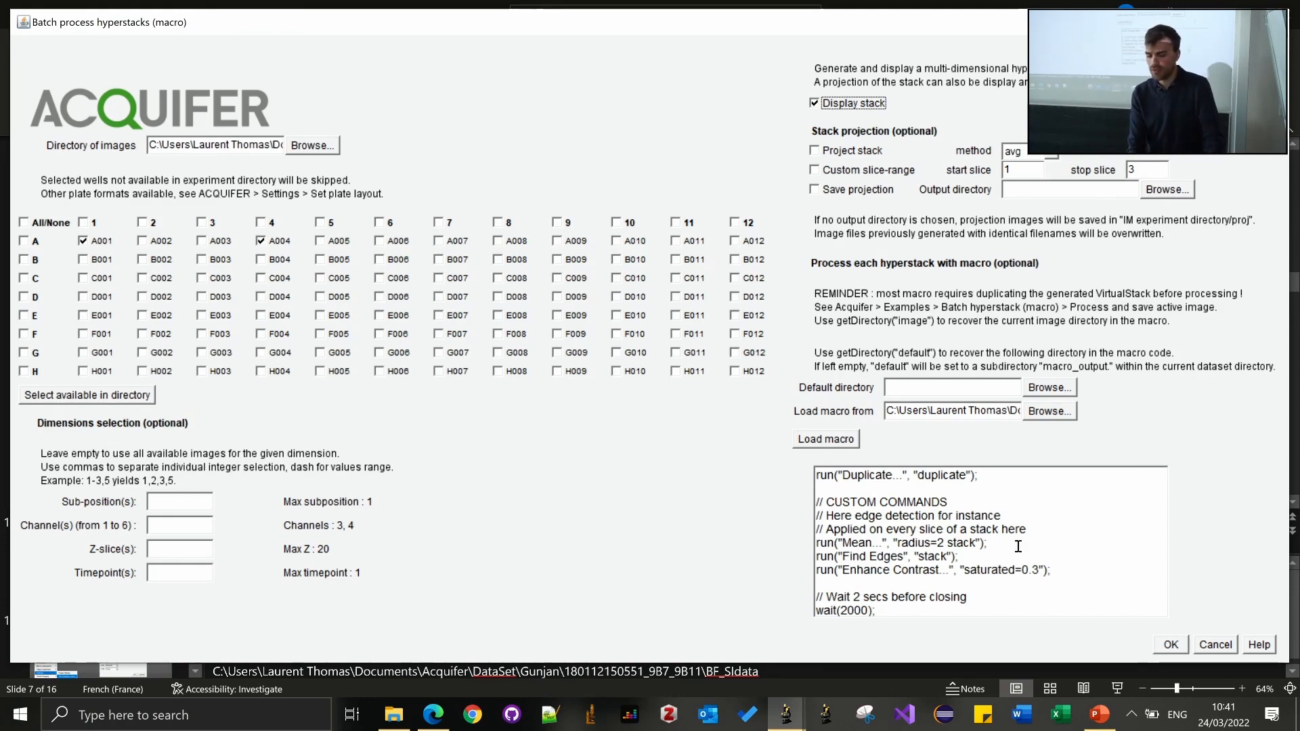
Step: Highlight the Duplicate command in the macro and switch to PowerPoint to review the tip on duplicating virtual stacks before processing
double_click(877, 477)
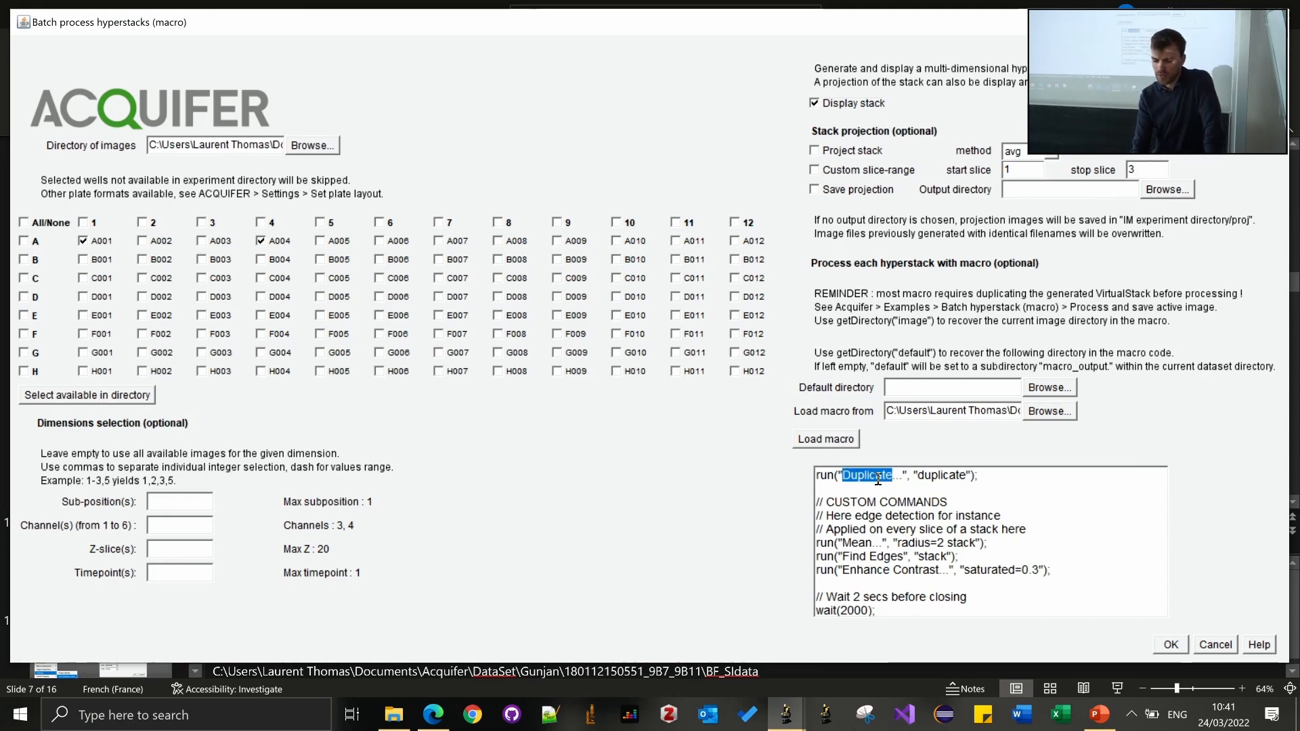
click(1091, 715)
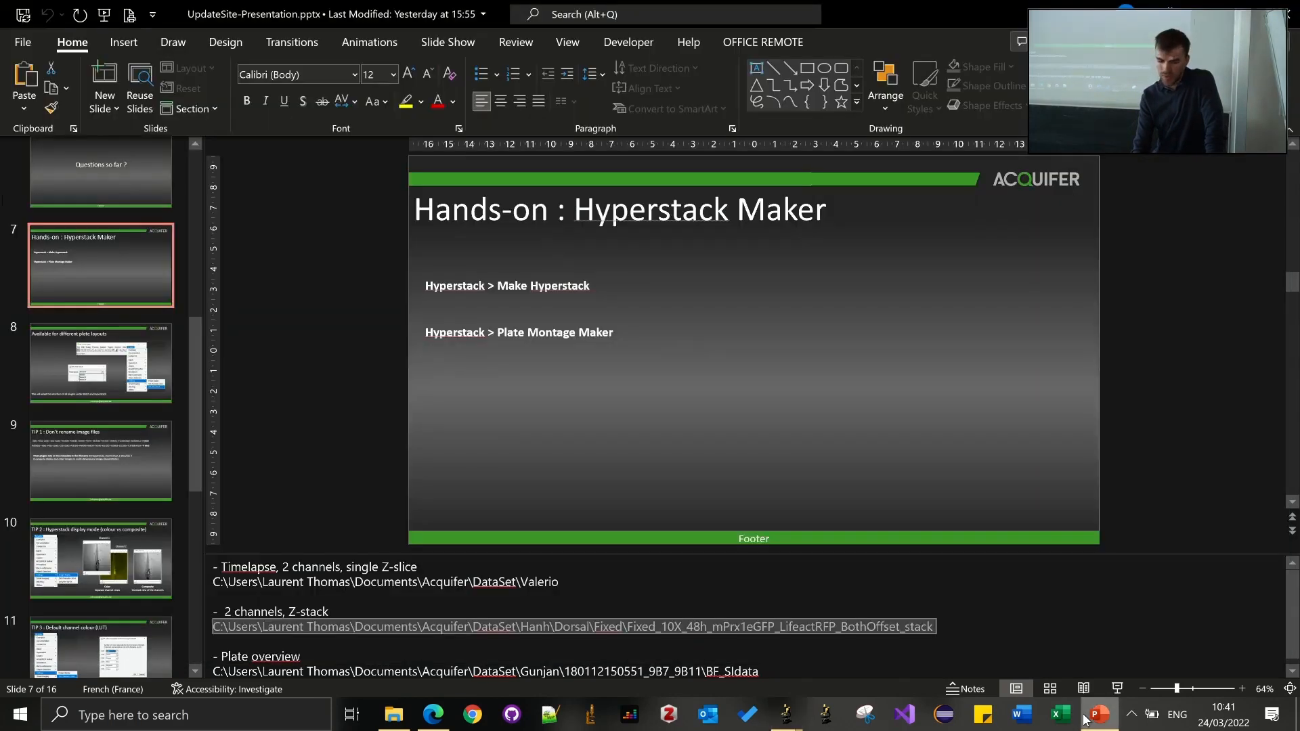
scroll(93, 399, down, 3)
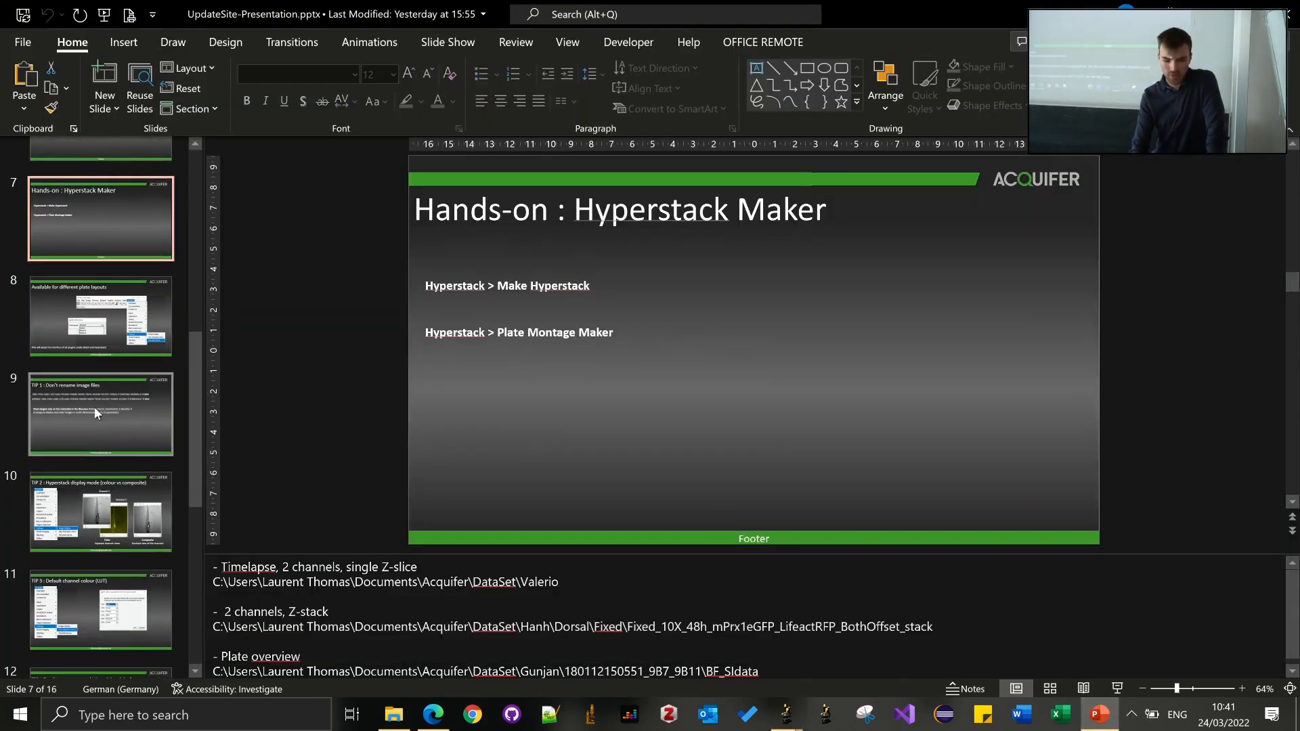
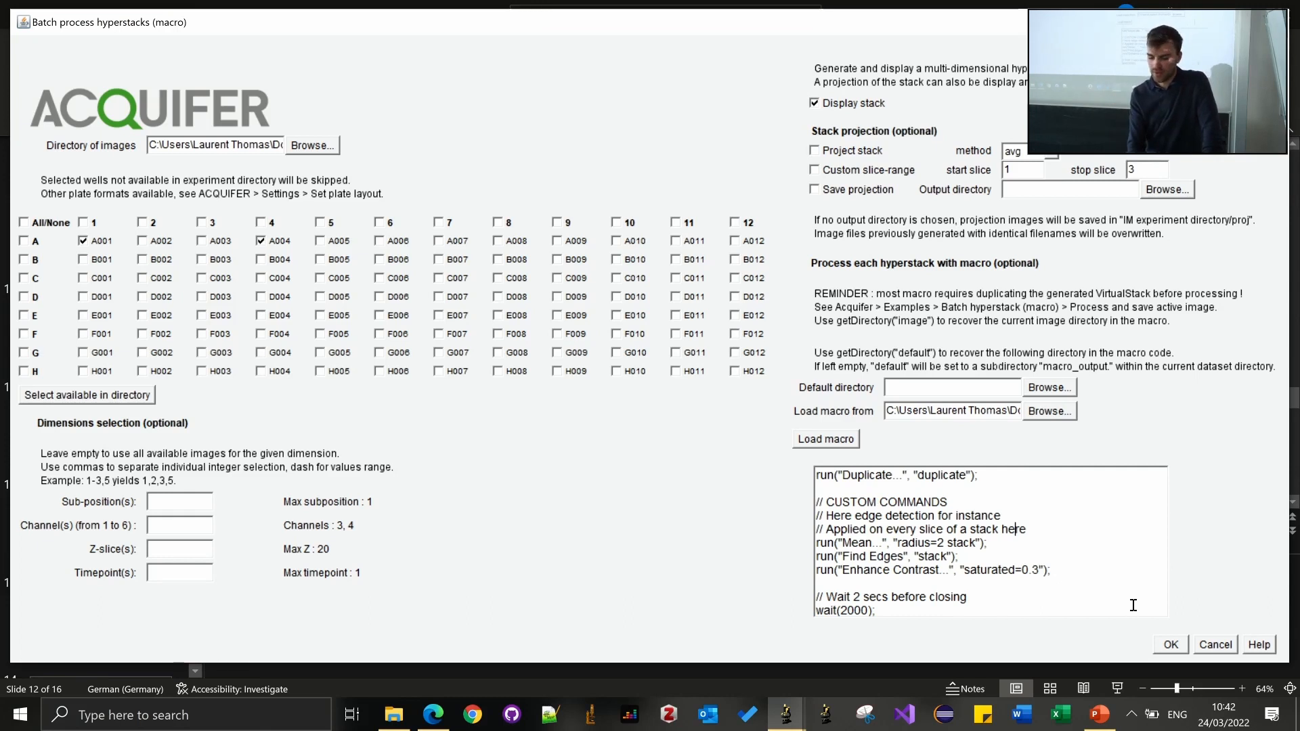
Step: Select all wells available in the dataset directory and run the edge detection macro on their hyperstacks
click(1065, 515)
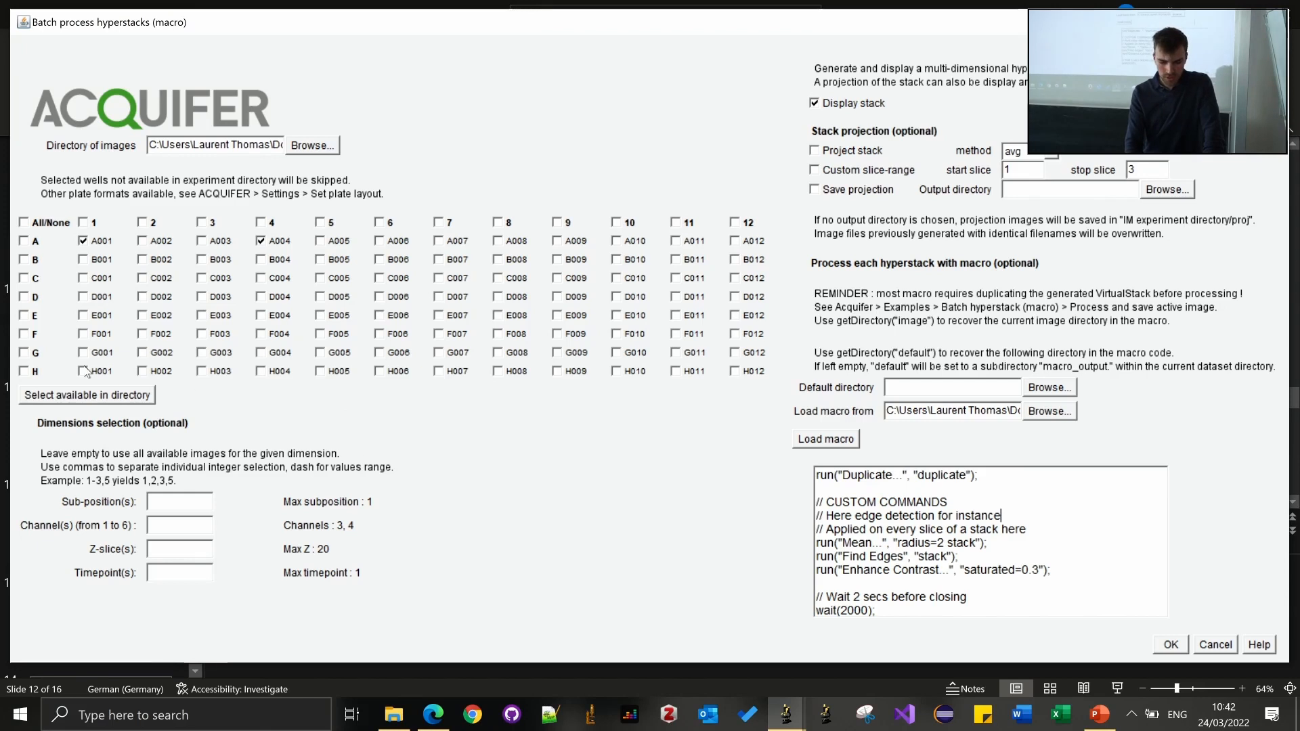
click(53, 398)
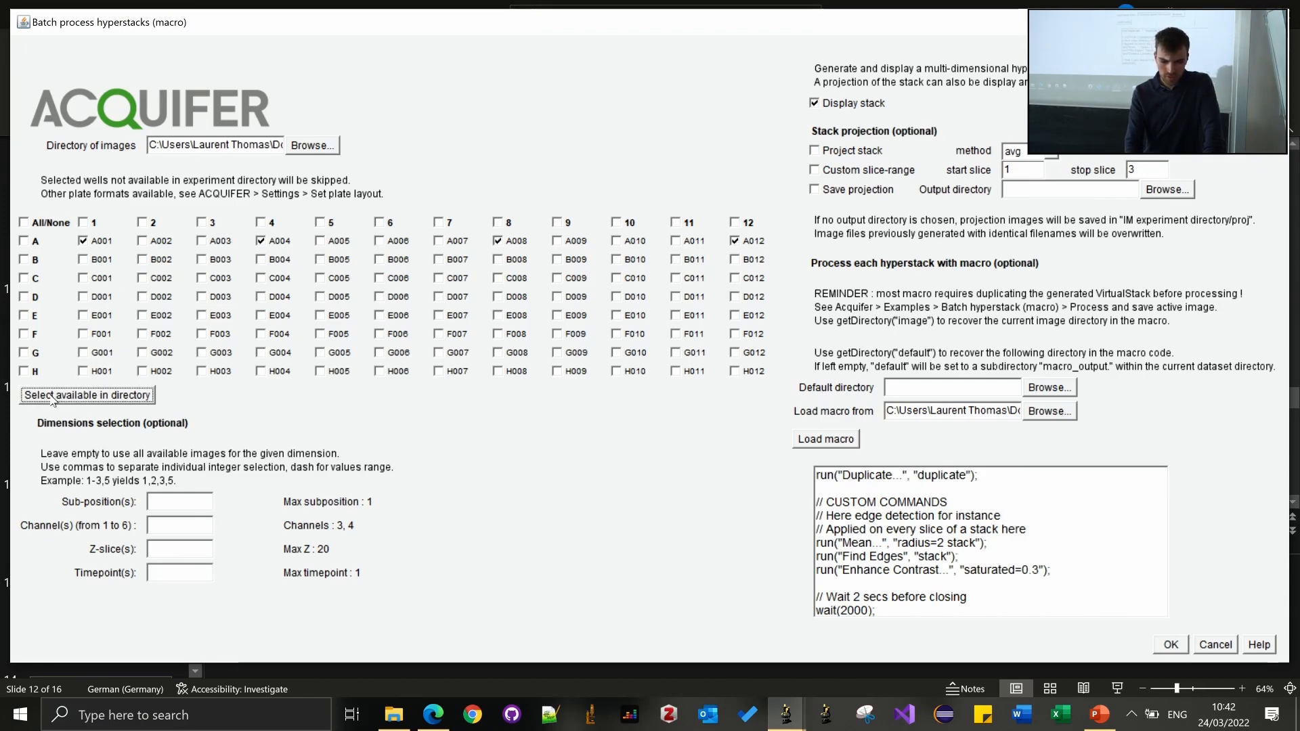
click(1171, 645)
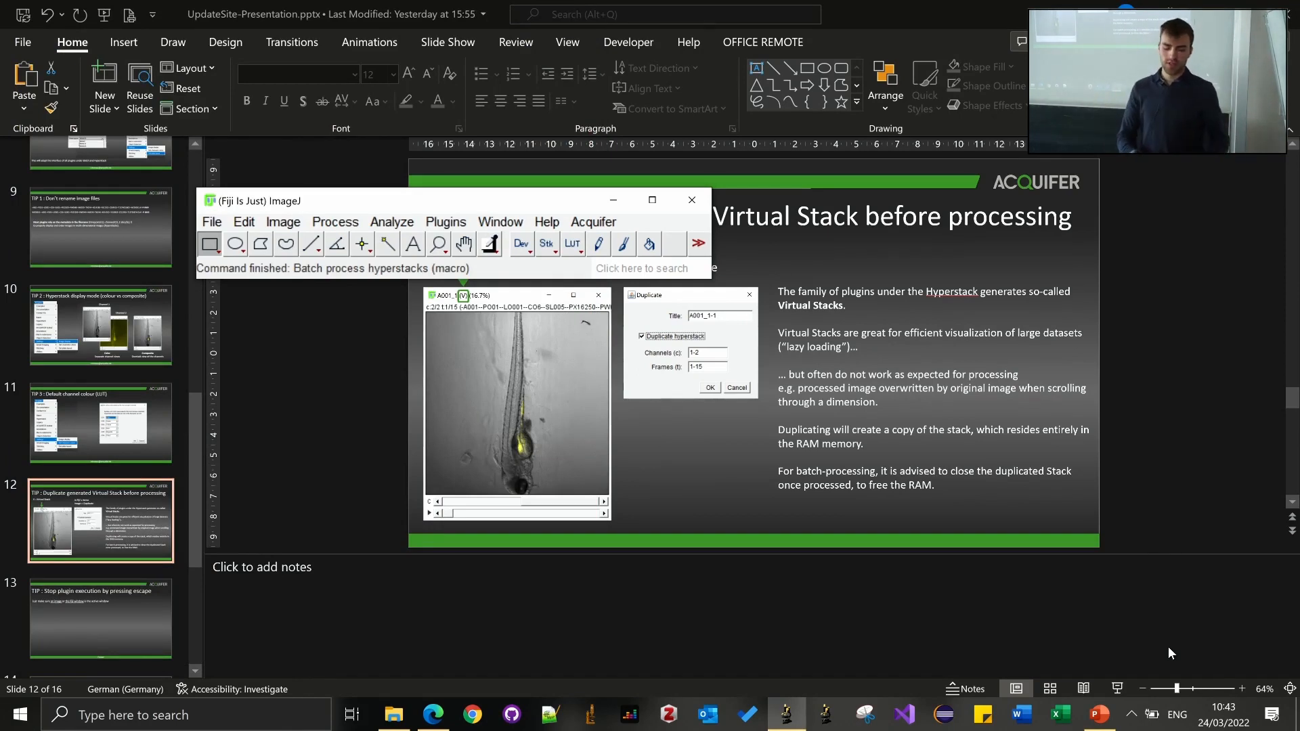
Step: Switch to PowerPoint, go to the slide on batch processing individual image files and select the plate overview dataset path in its notes
click(595, 223)
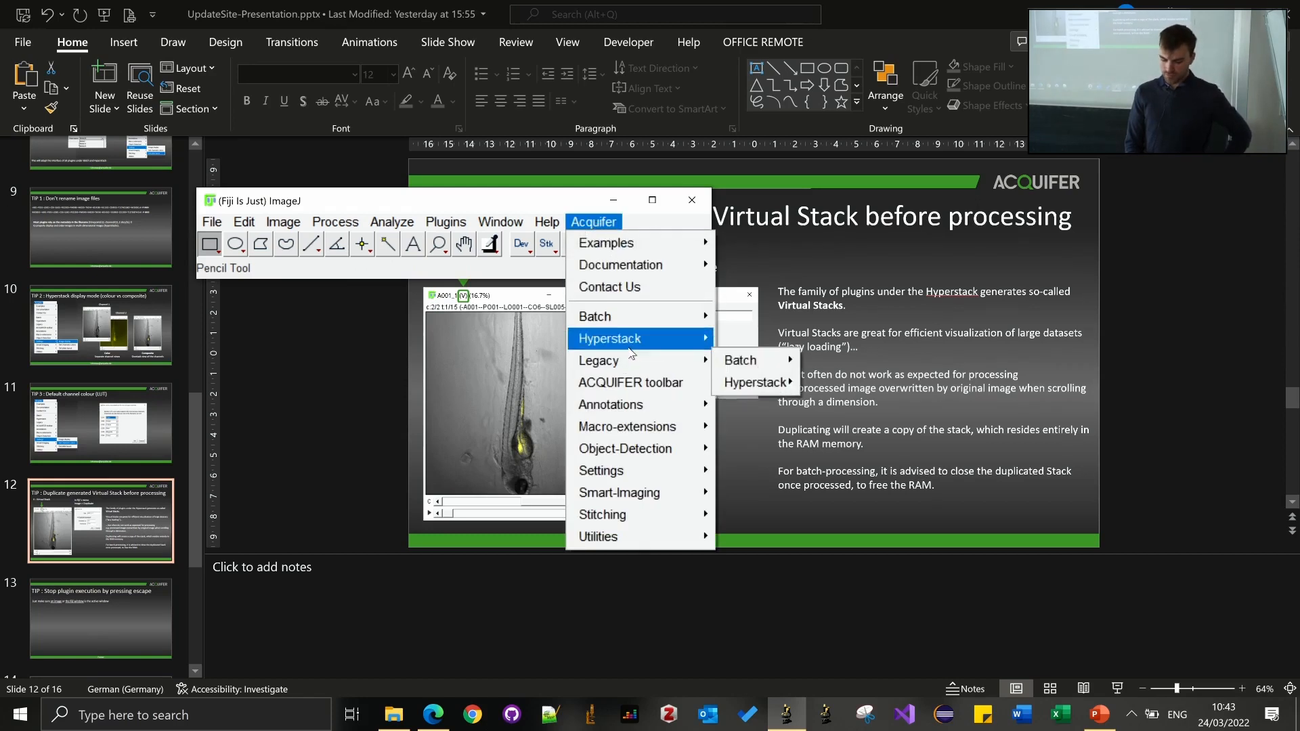
mouse_move(633, 338)
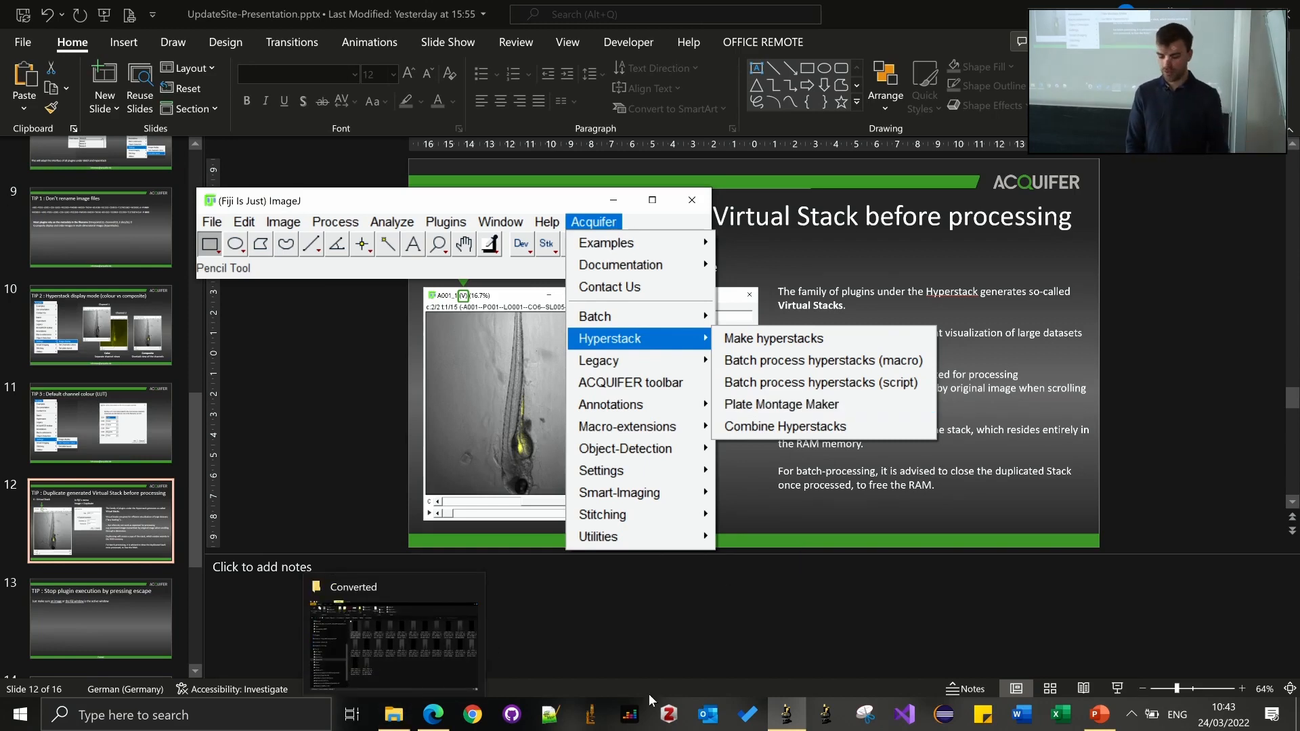
click(1098, 712)
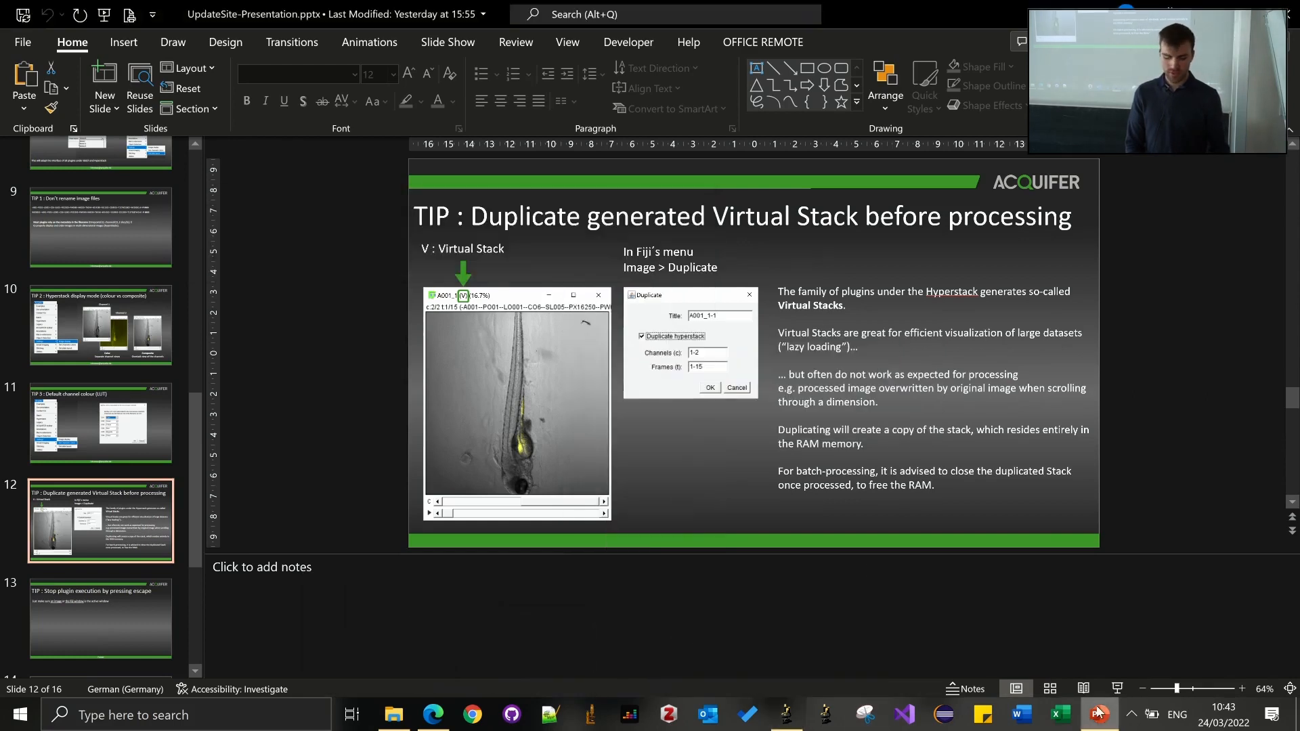
scroll(66, 302, up, 2)
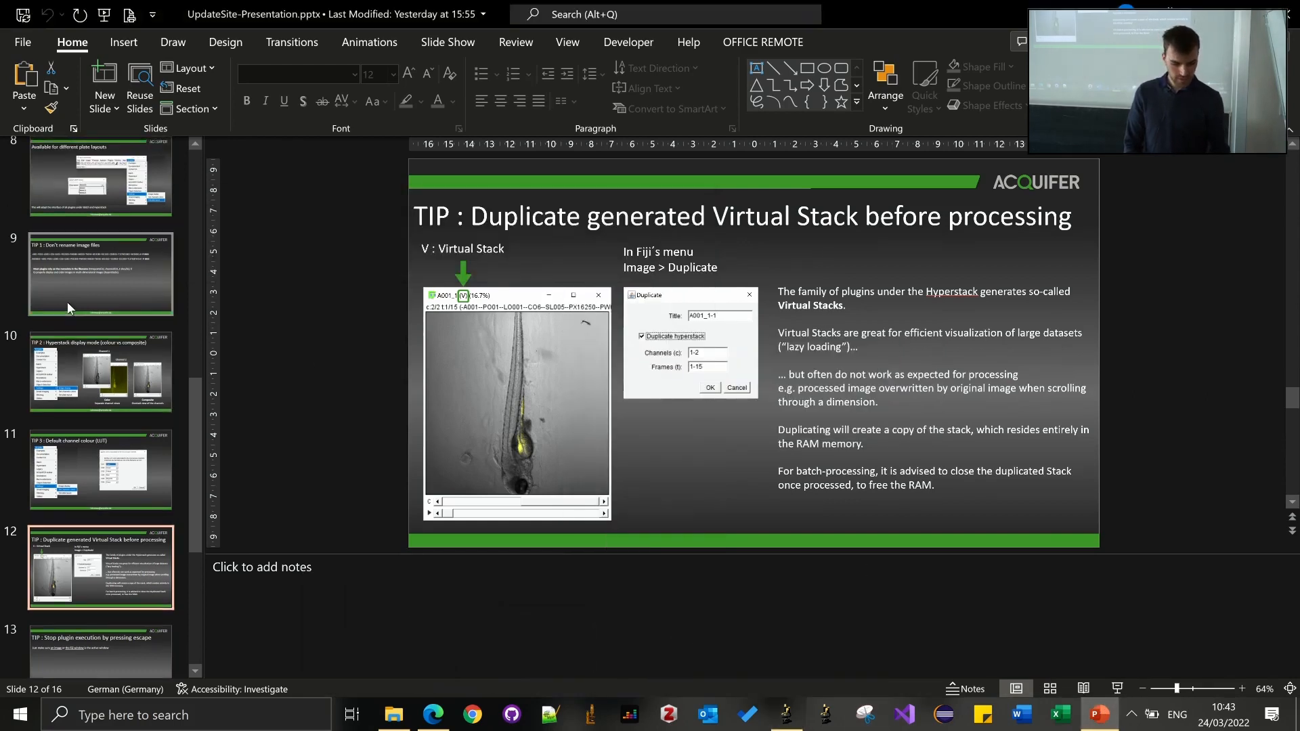
scroll(67, 302, up, 3)
click(66, 302)
scroll(66, 302, up, 2)
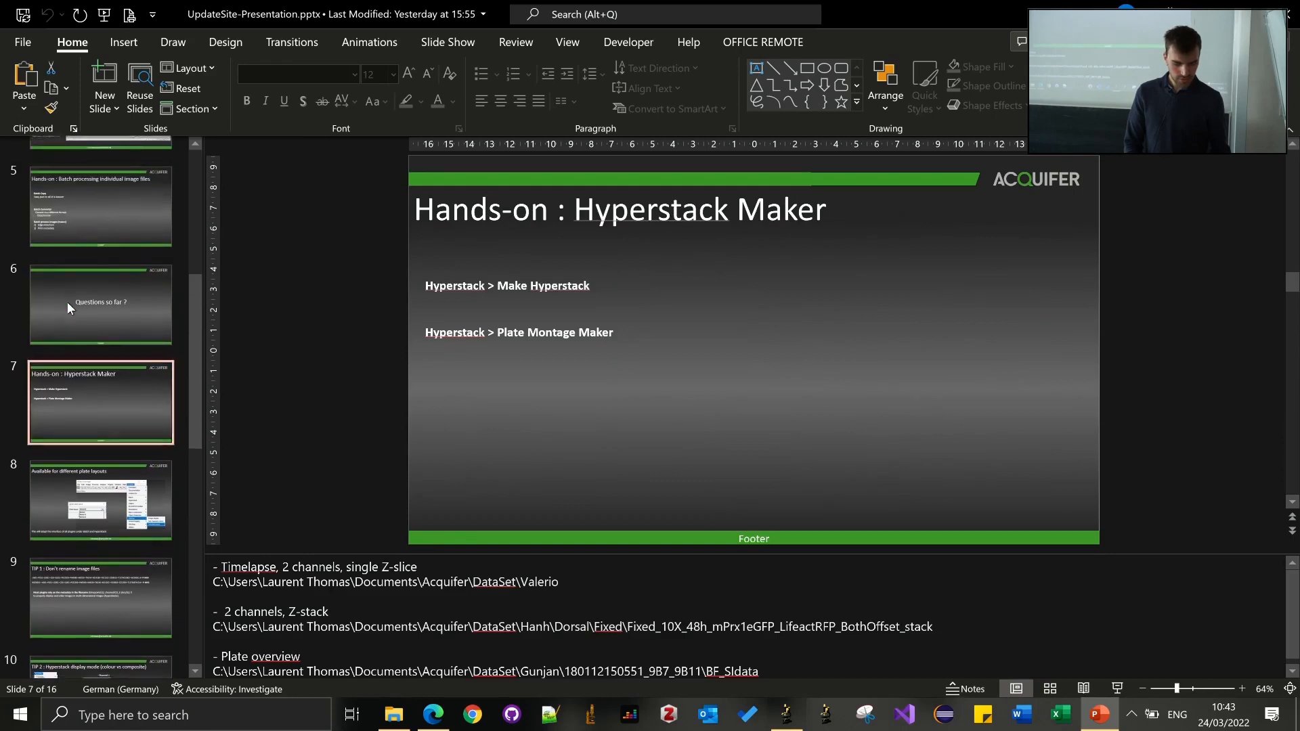
scroll(66, 302, up, 5)
click(70, 351)
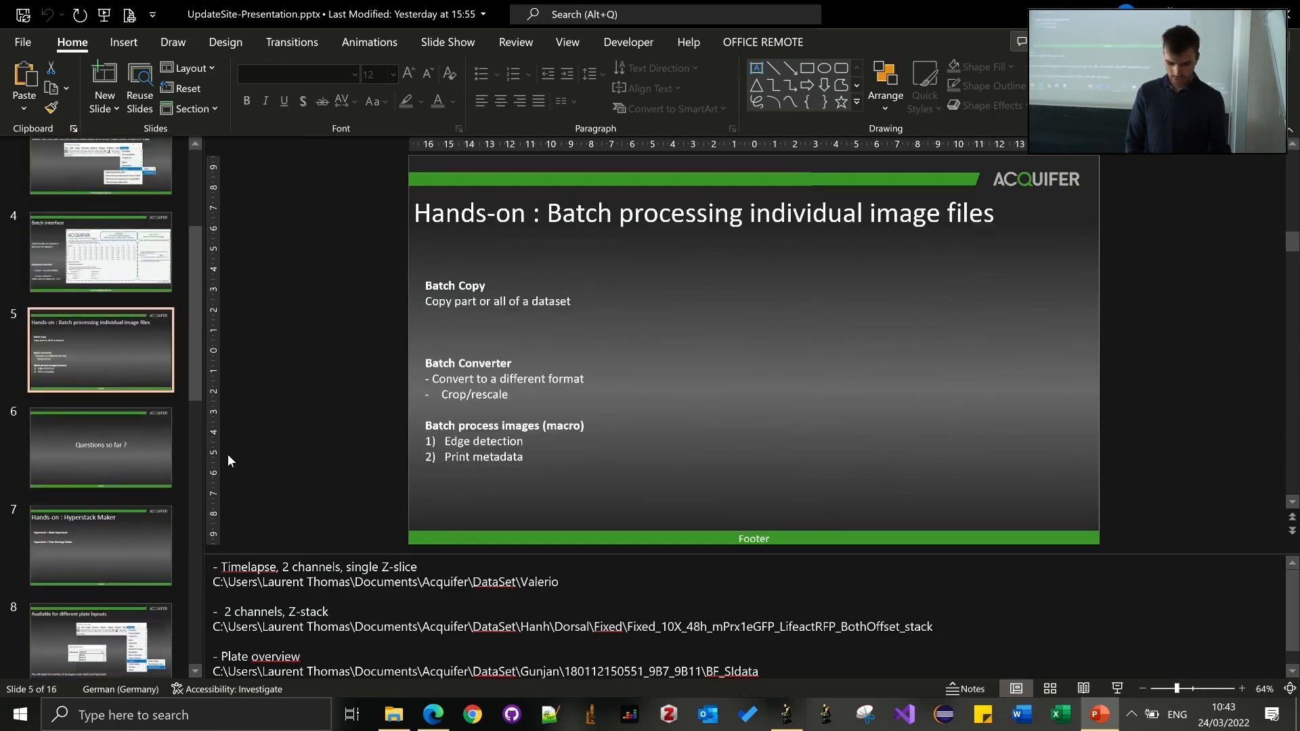
triple_click(335, 672)
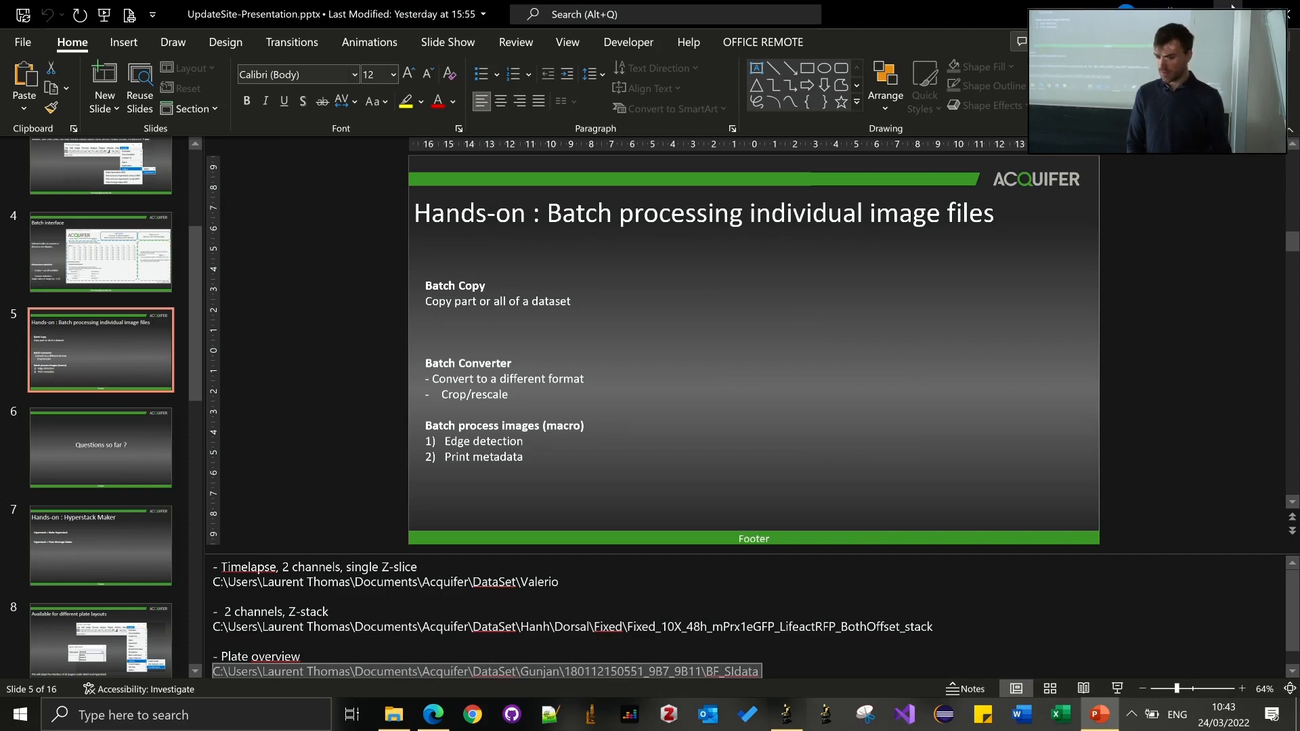
Step: Switch to Fiji, open Acquifer's Plate Montage Maker and set its directory of images to the copied plate overview path, BF_SIdata
click(1232, 7)
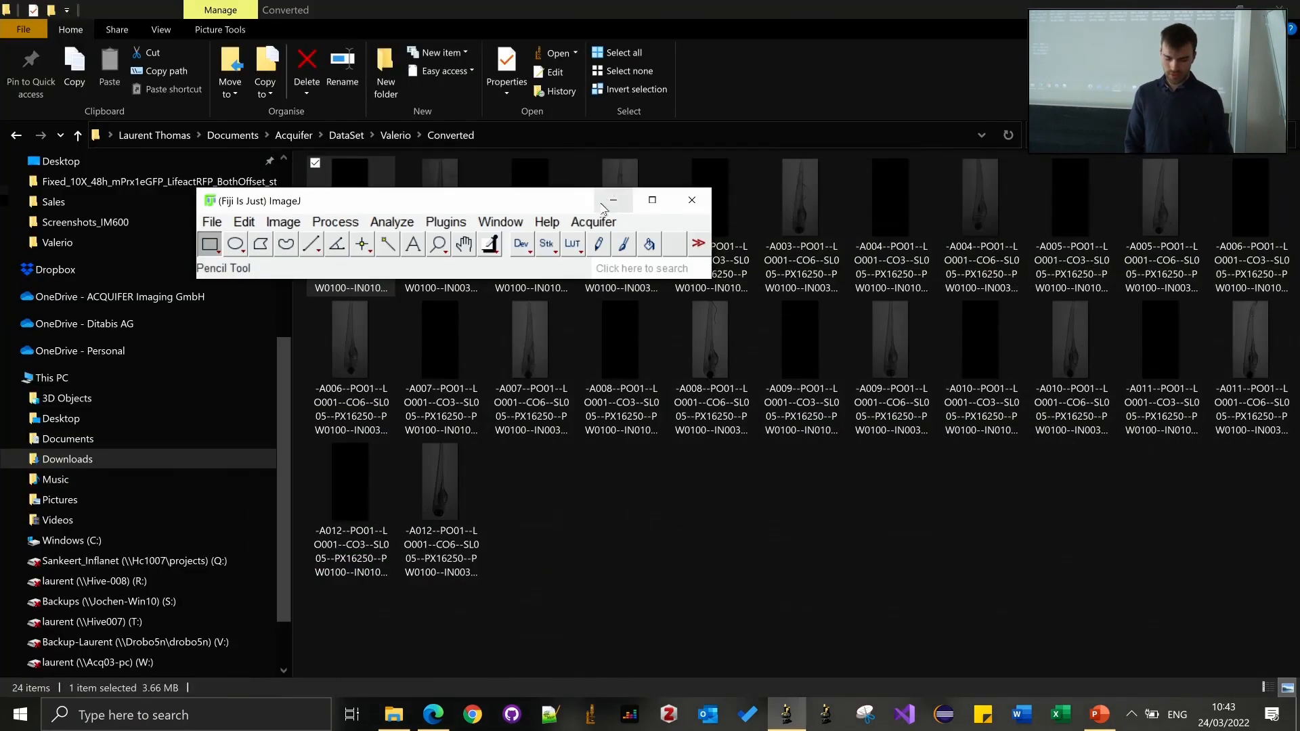
click(594, 221)
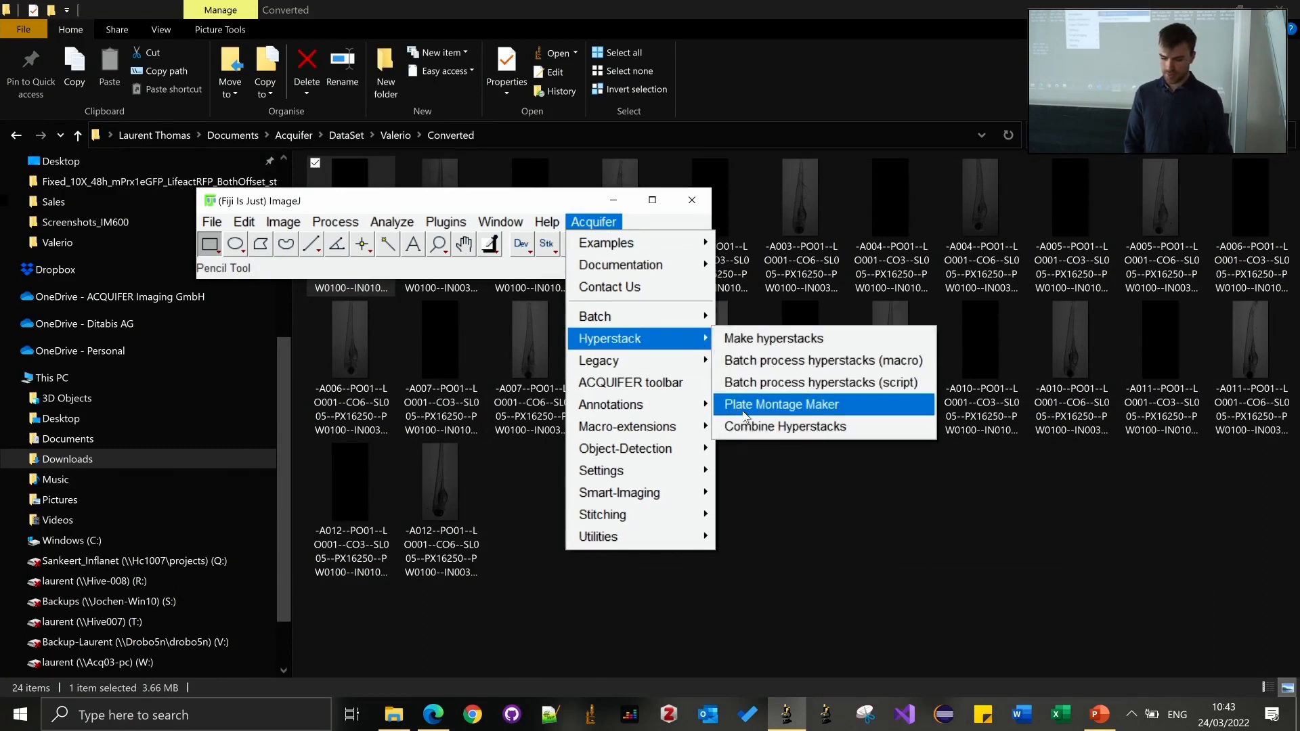
click(745, 414)
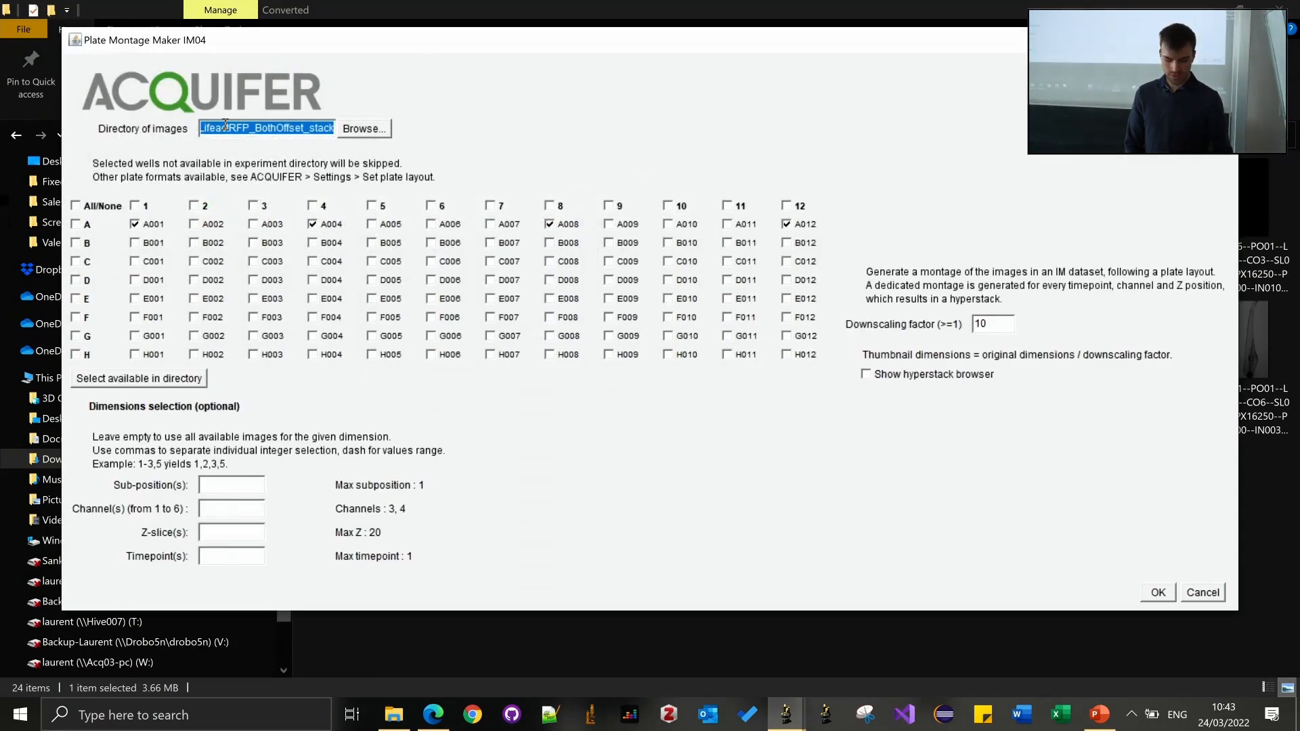
key(ctrl+v)
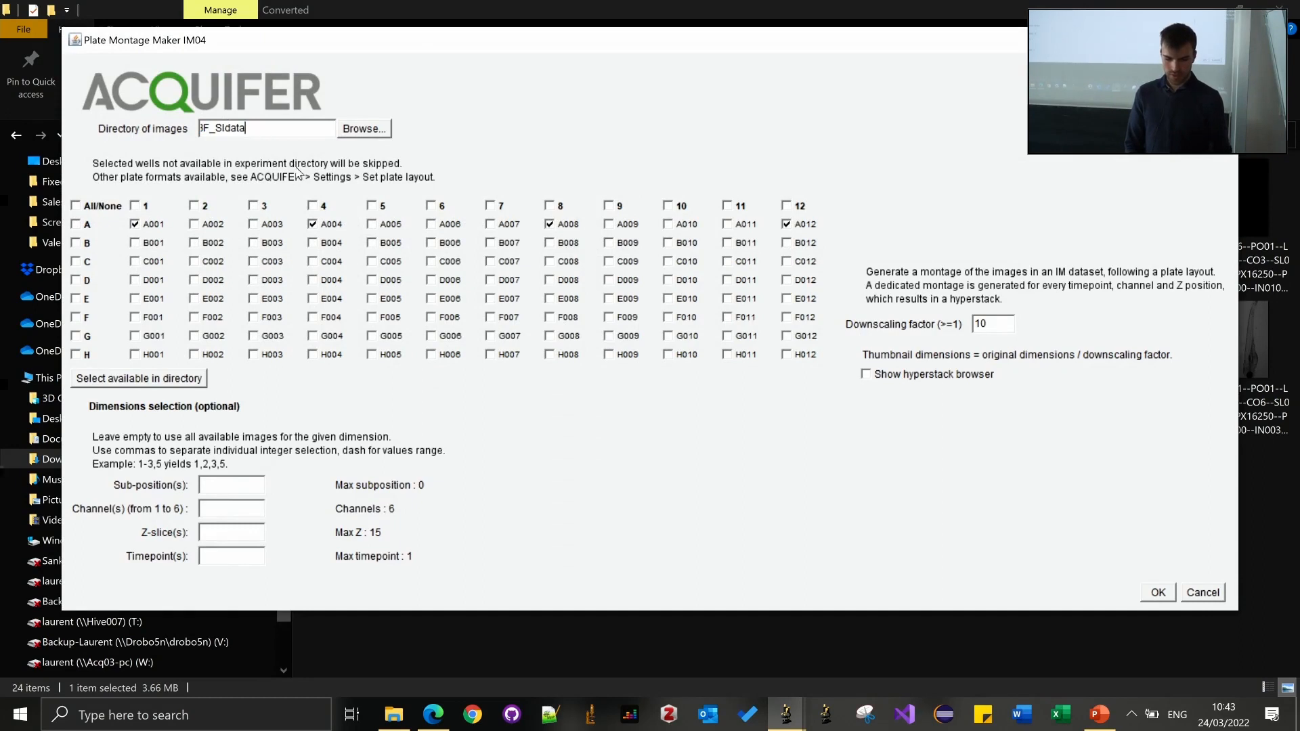
Step: Select all wells available in the BF_SIdata directory and generate the plate montage for all dimensions with downscaling factor 10
click(166, 380)
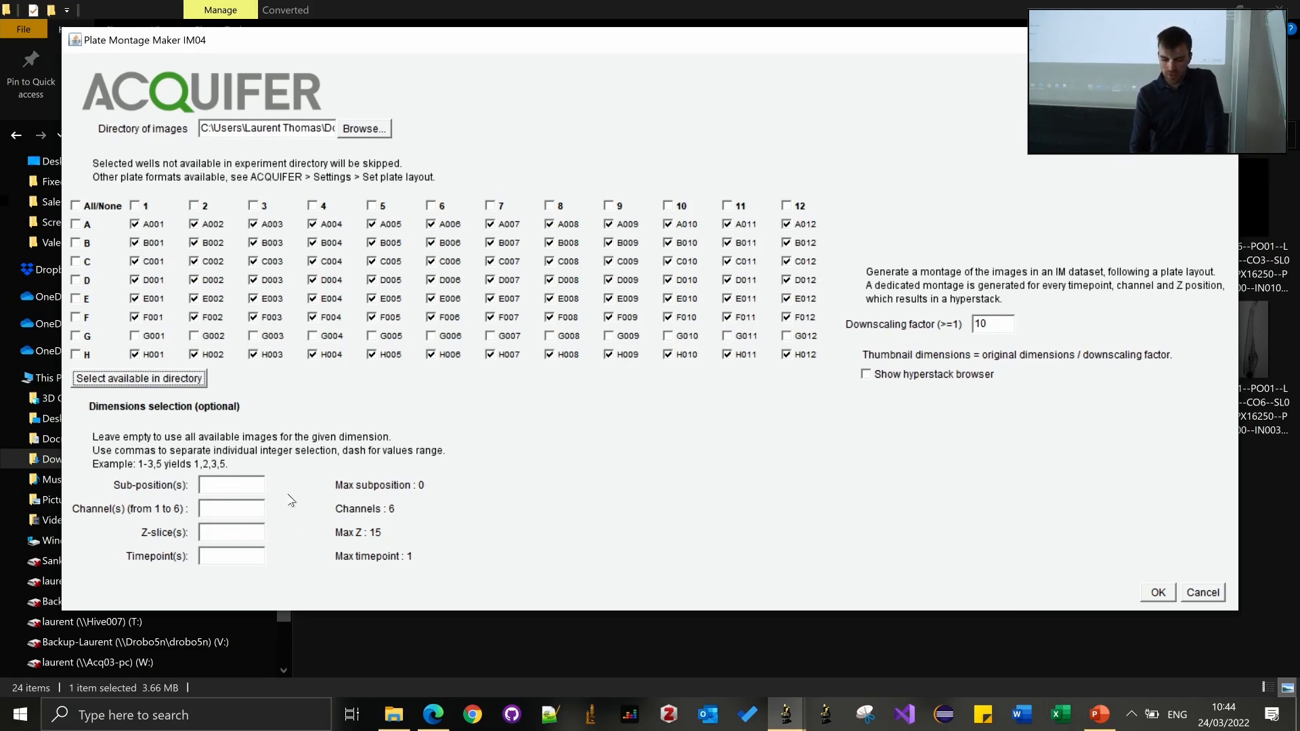
click(254, 535)
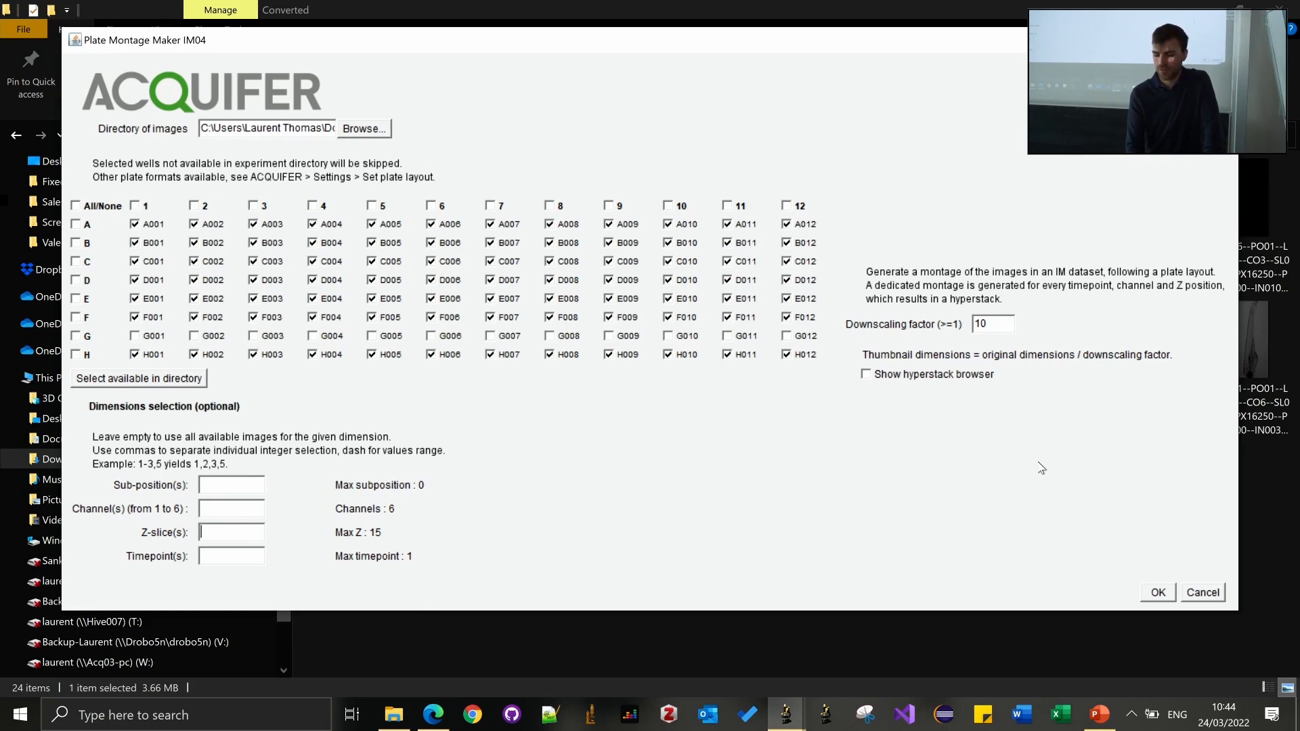
click(1158, 593)
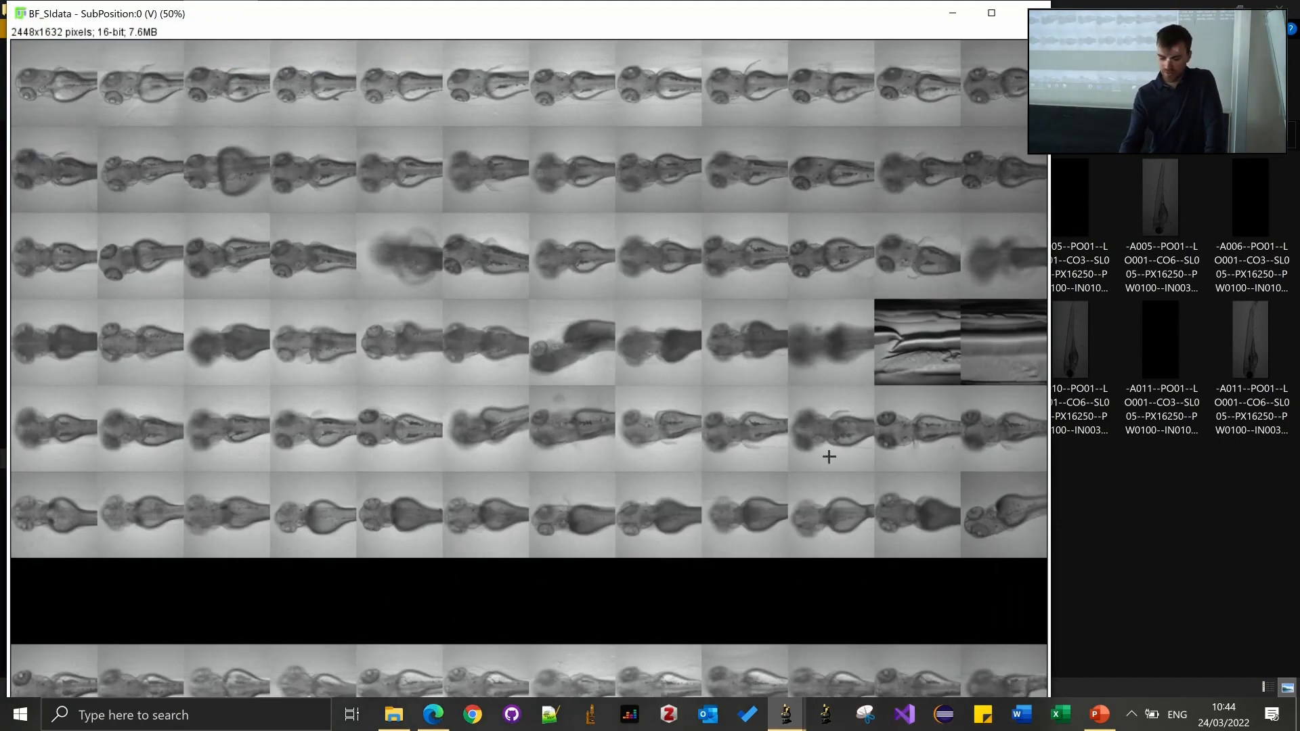
key(minus)
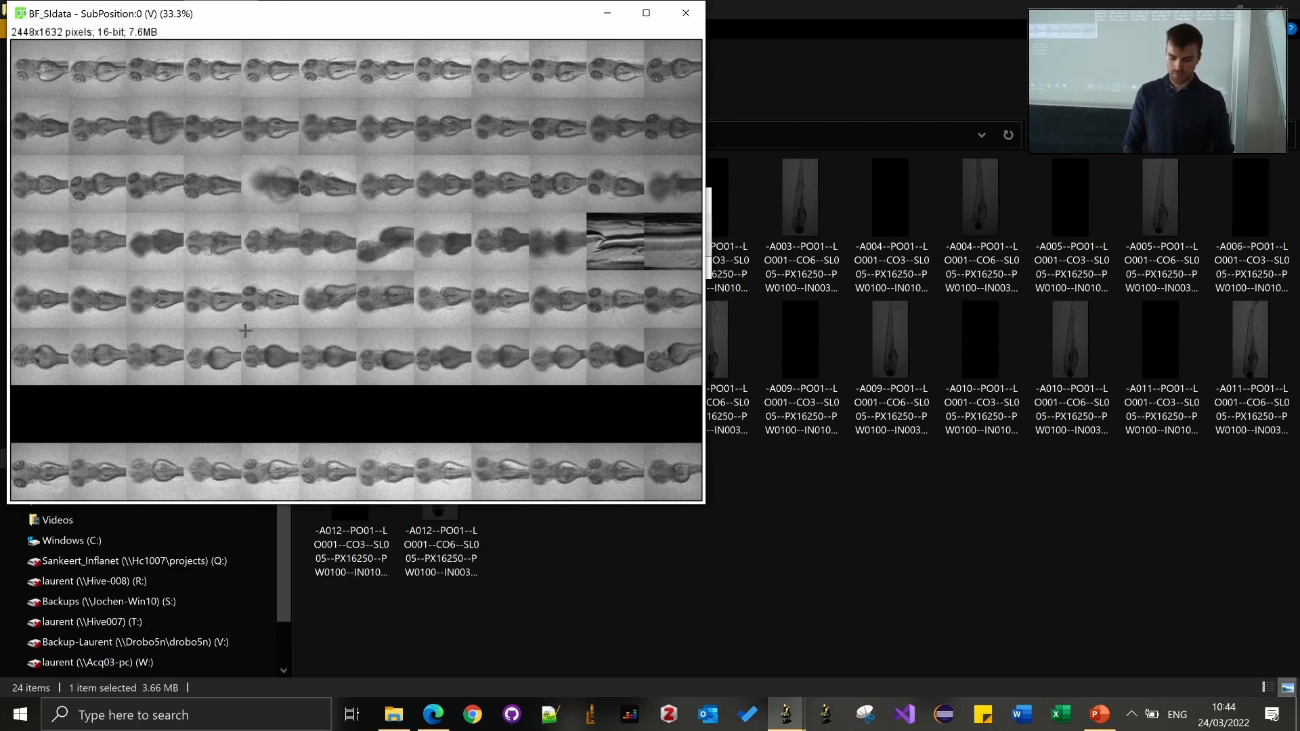
Step: Reopen the Plate Montage Maker to review its downscaling factor setting and close it without running
click(786, 715)
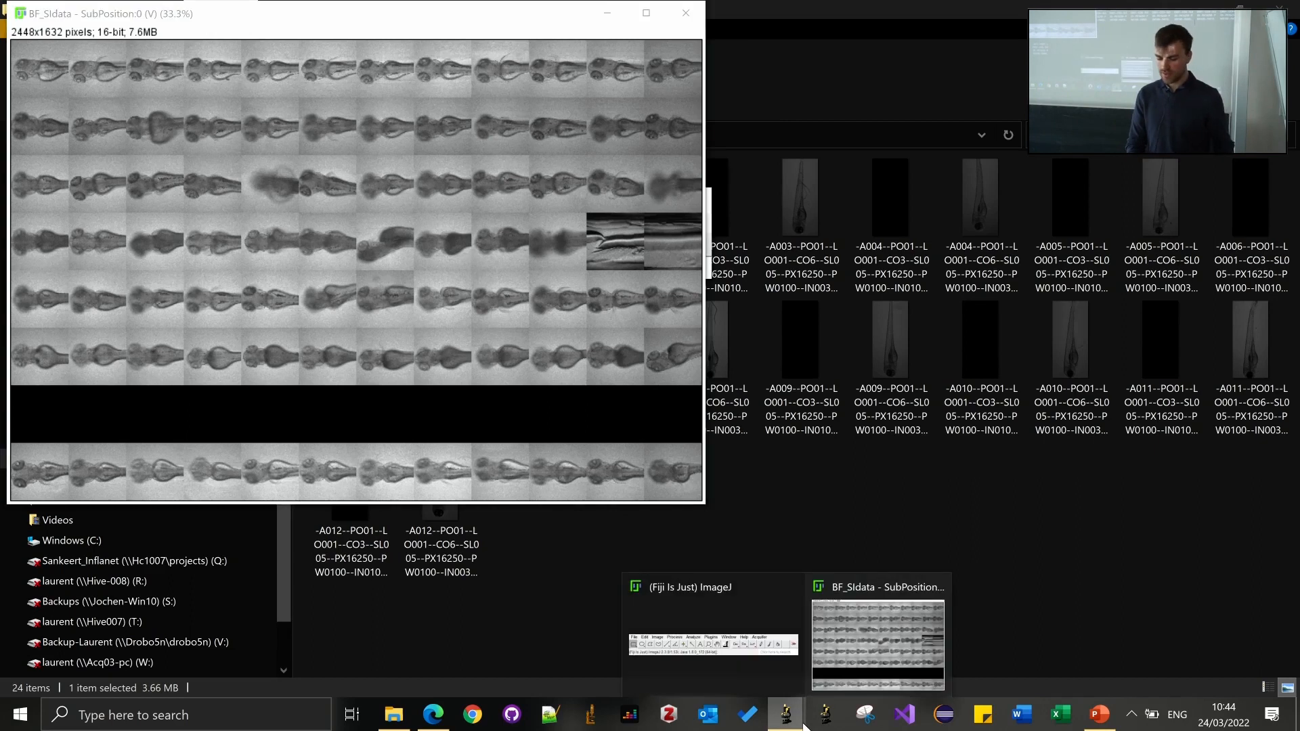
click(731, 636)
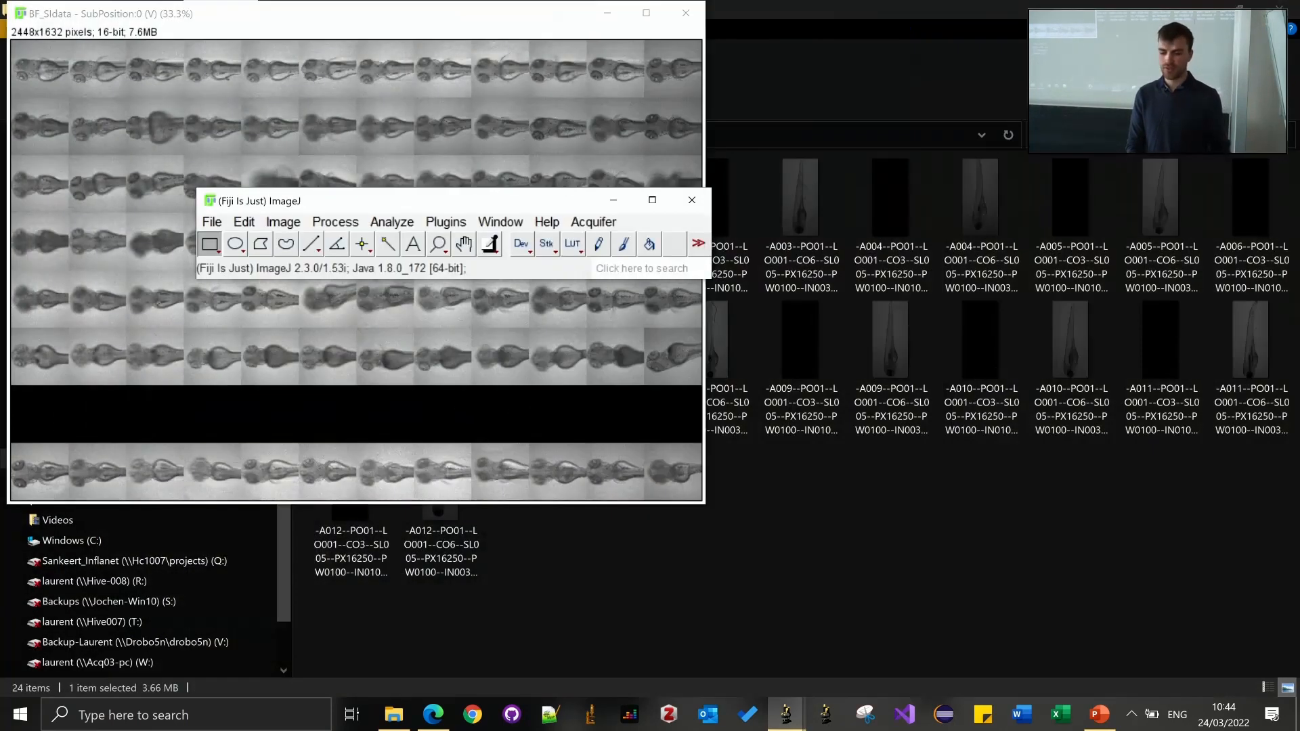
click(578, 224)
mouse_move(598, 324)
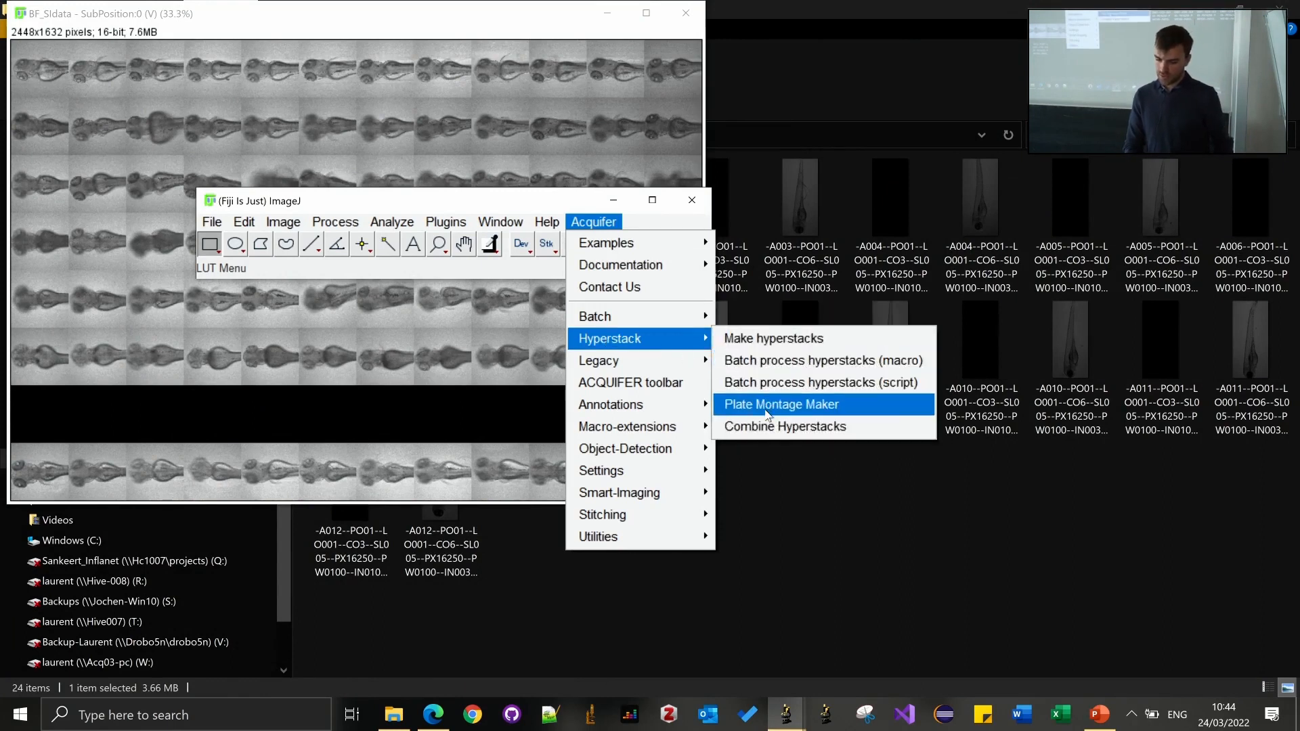
click(765, 410)
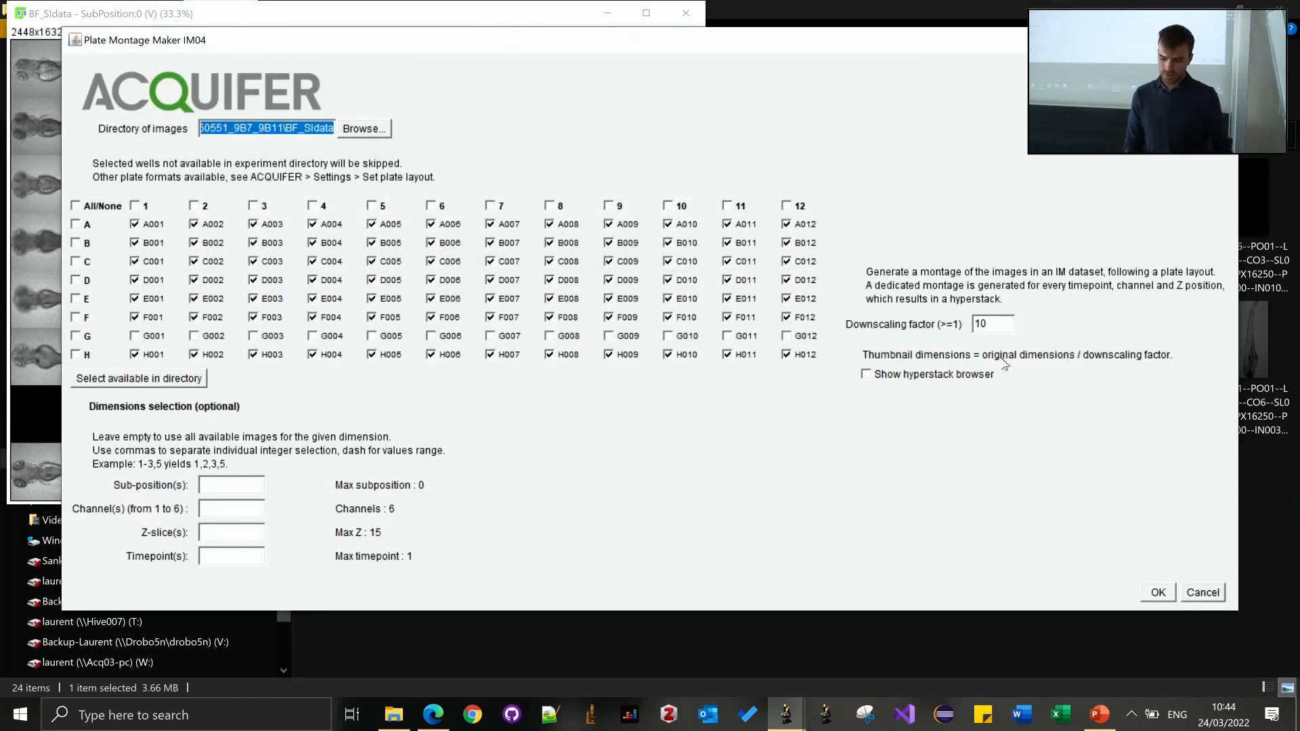
click(1002, 325)
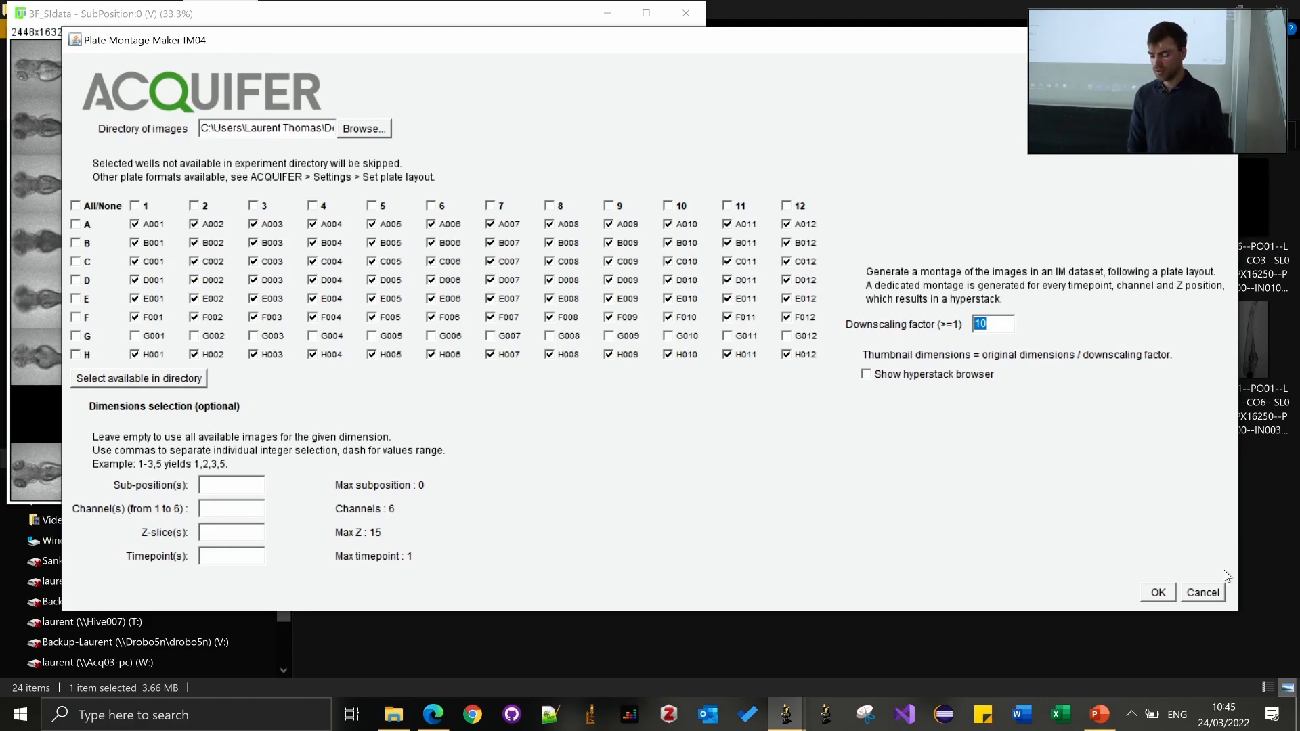
click(1212, 593)
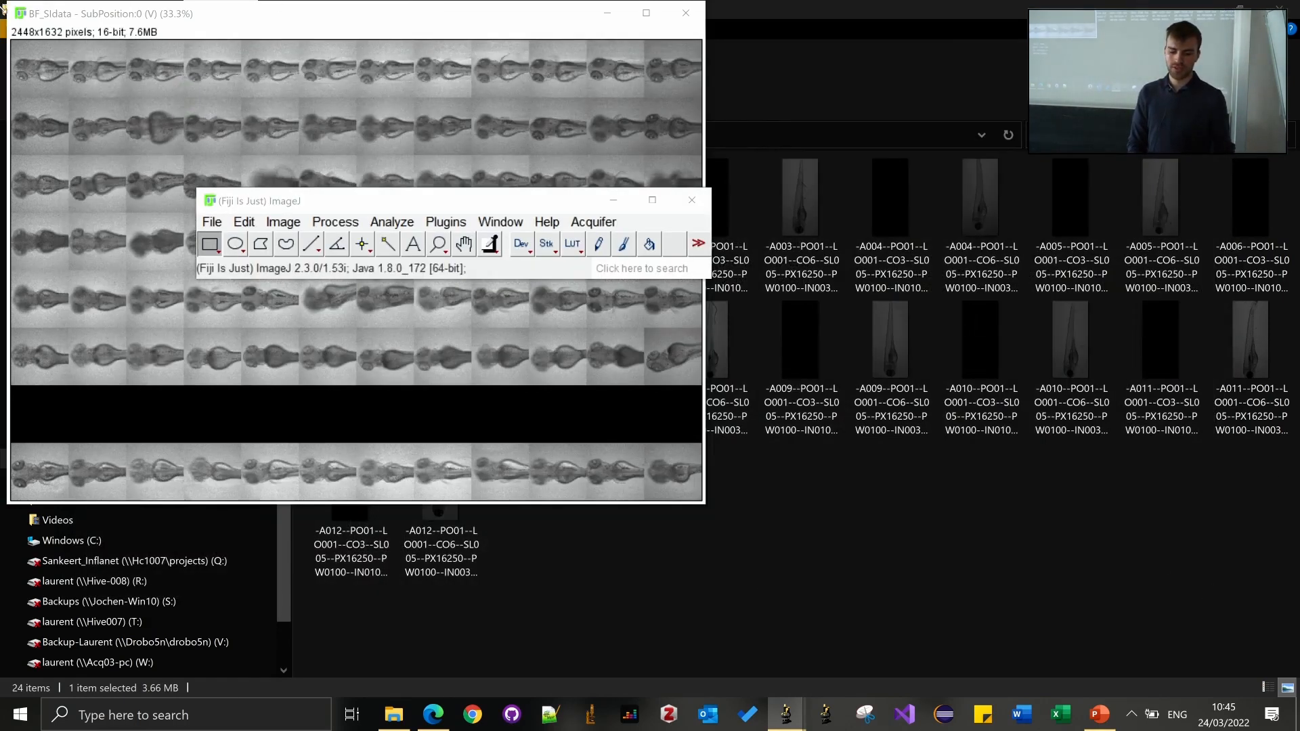
Step: Examine the thumbnail detail of individual wells in the BF_SIdata montage up close, and return to the whole plate overview
drag(108, 20, 262, 70)
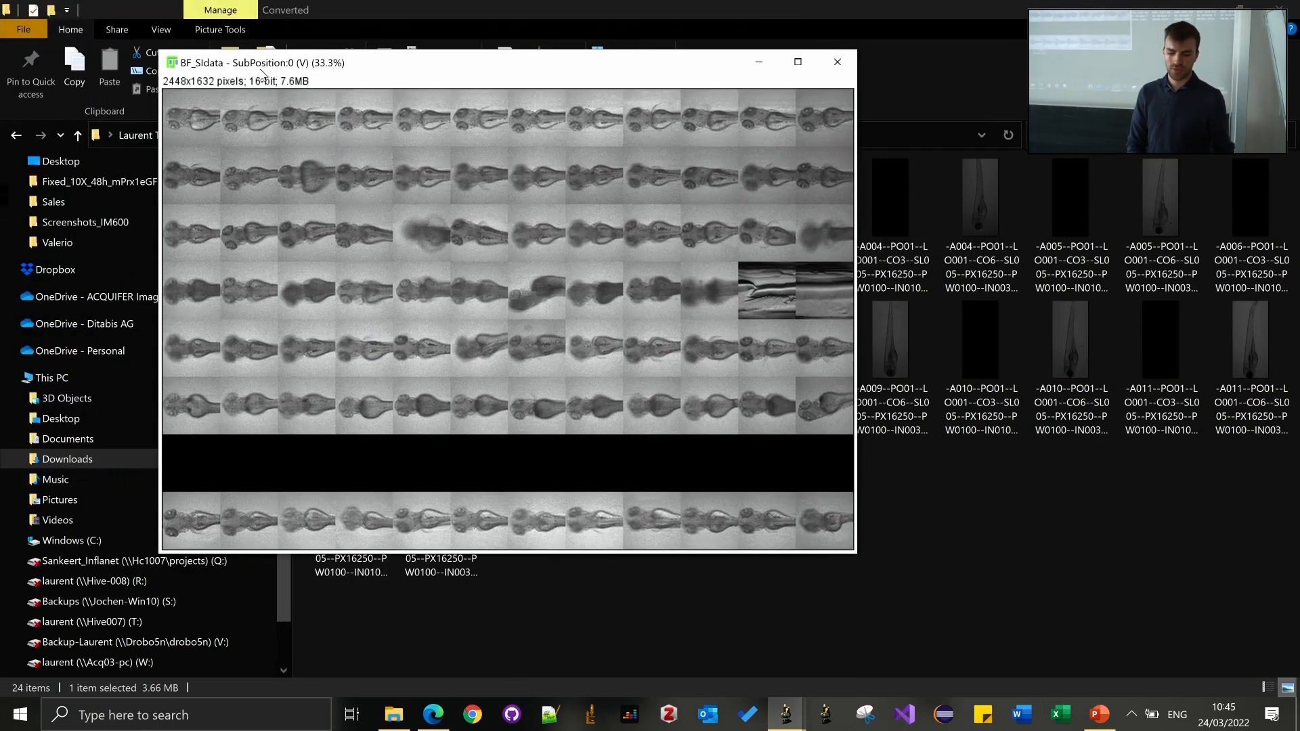
key(plus)
key(plus)
key(plus)
key(plus)
key(plus)
key(plus)
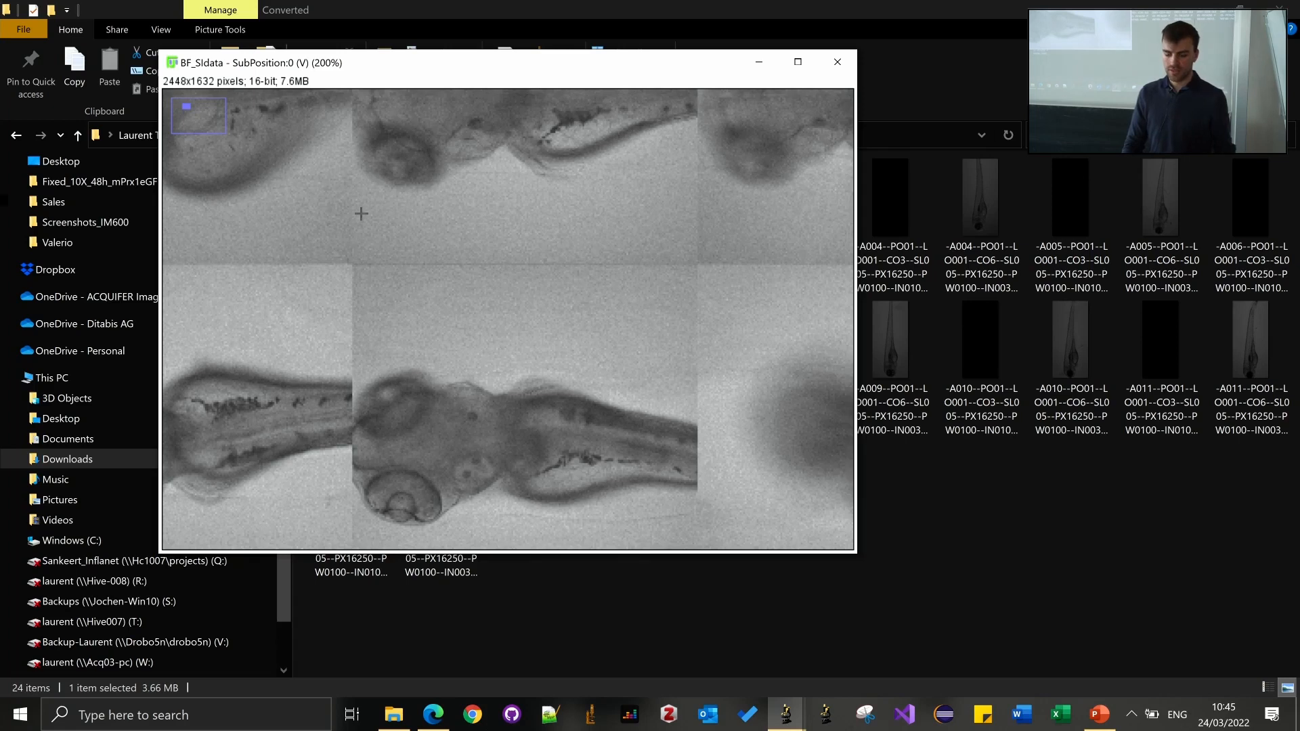
key(plus)
key(minus)
key(minus)
key(minus)
key(minus)
key(minus)
key(minus)
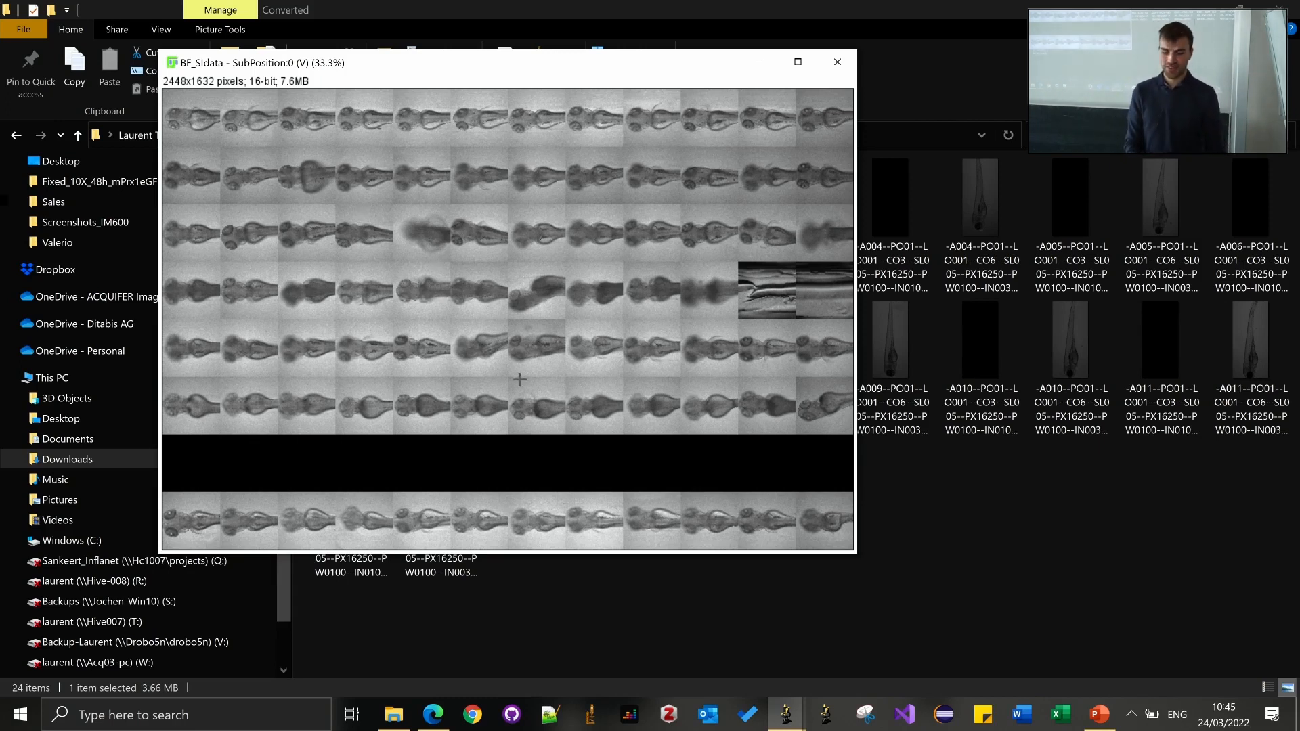
Step: Open Acquifer's Combine Hyperstacks plugin to review its notes, tiling and scale options, and close it without running
click(785, 714)
click(700, 621)
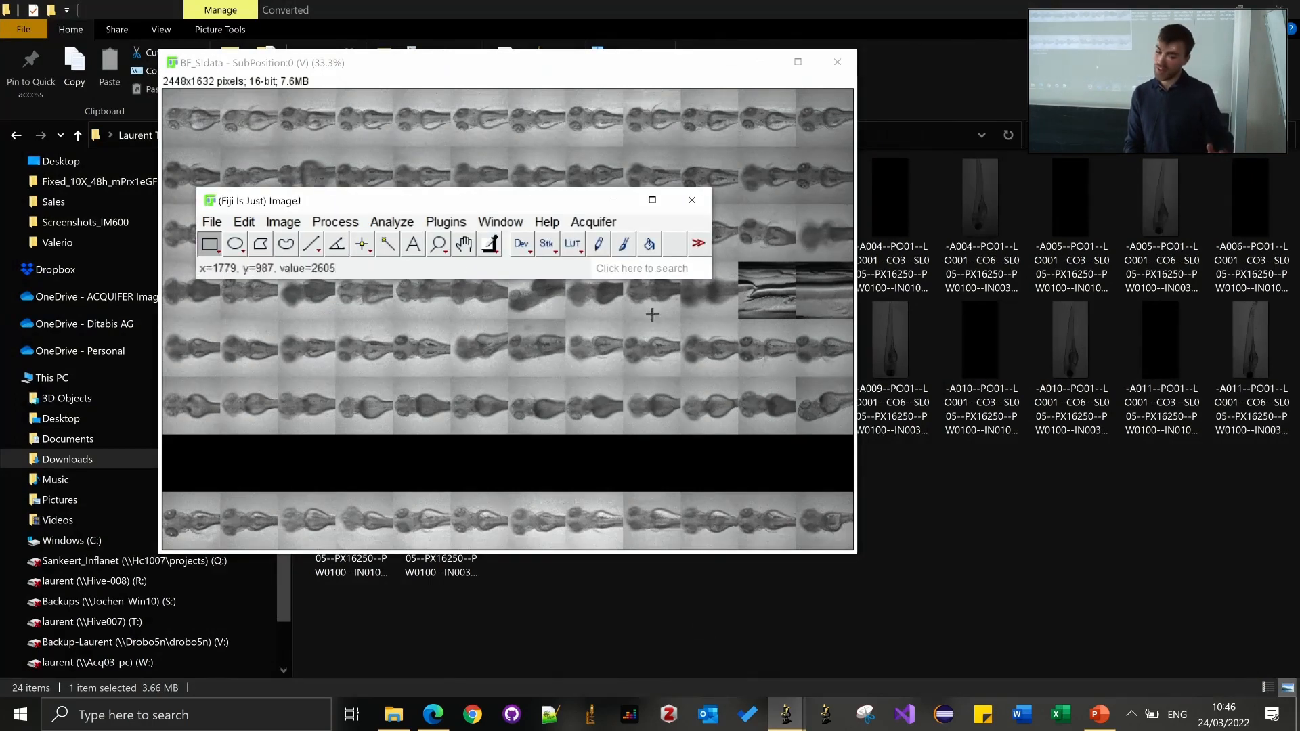
click(579, 224)
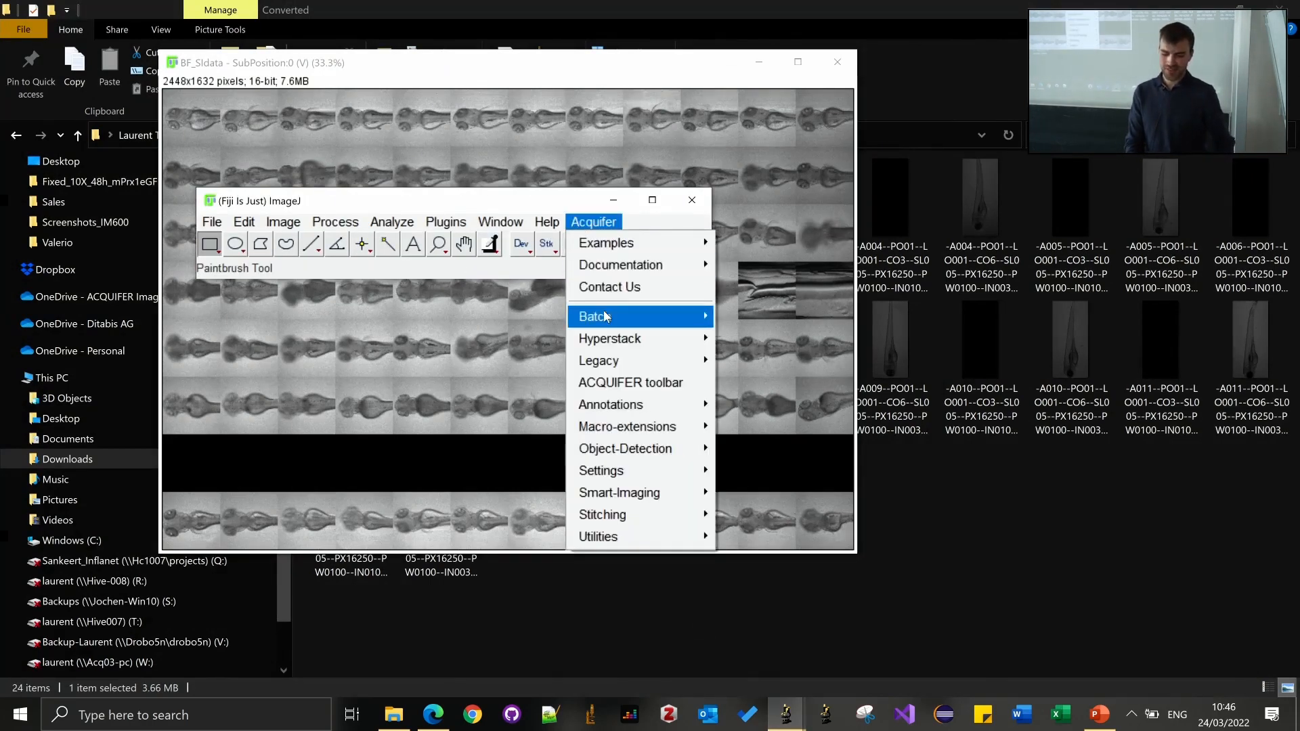
mouse_move(615, 340)
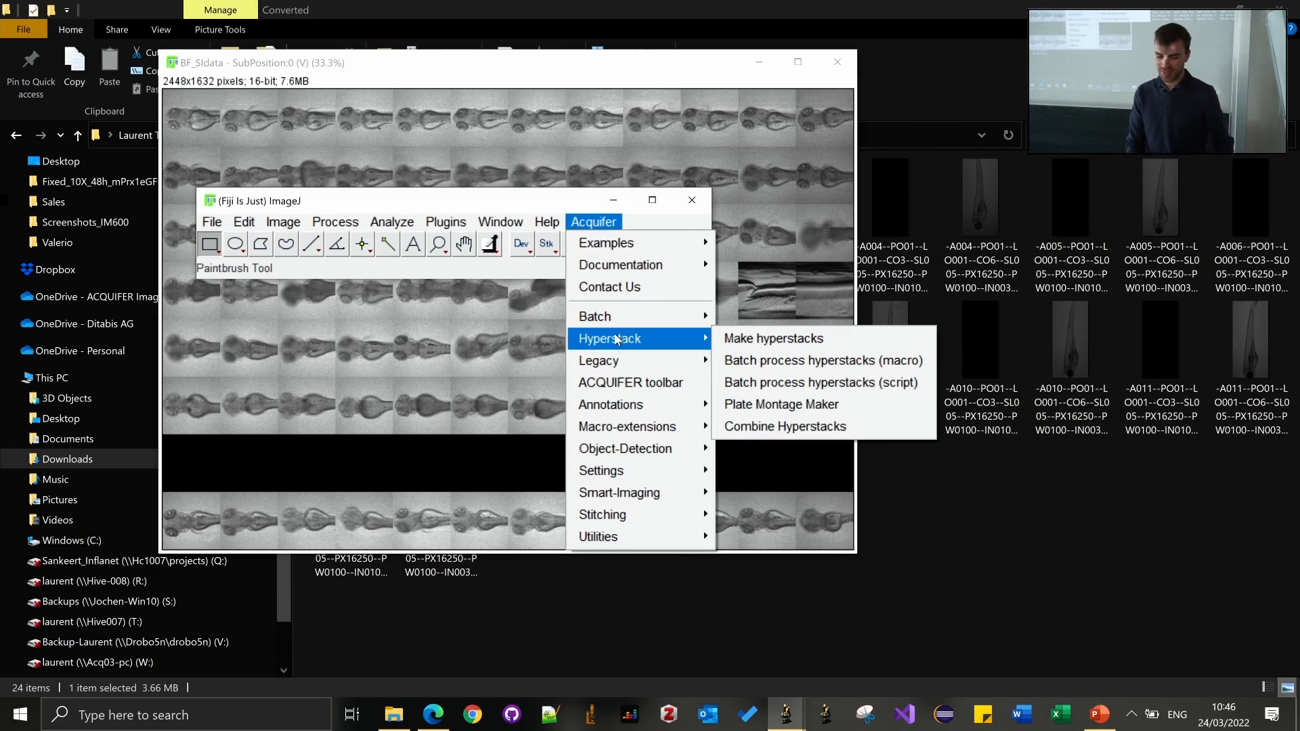
click(746, 428)
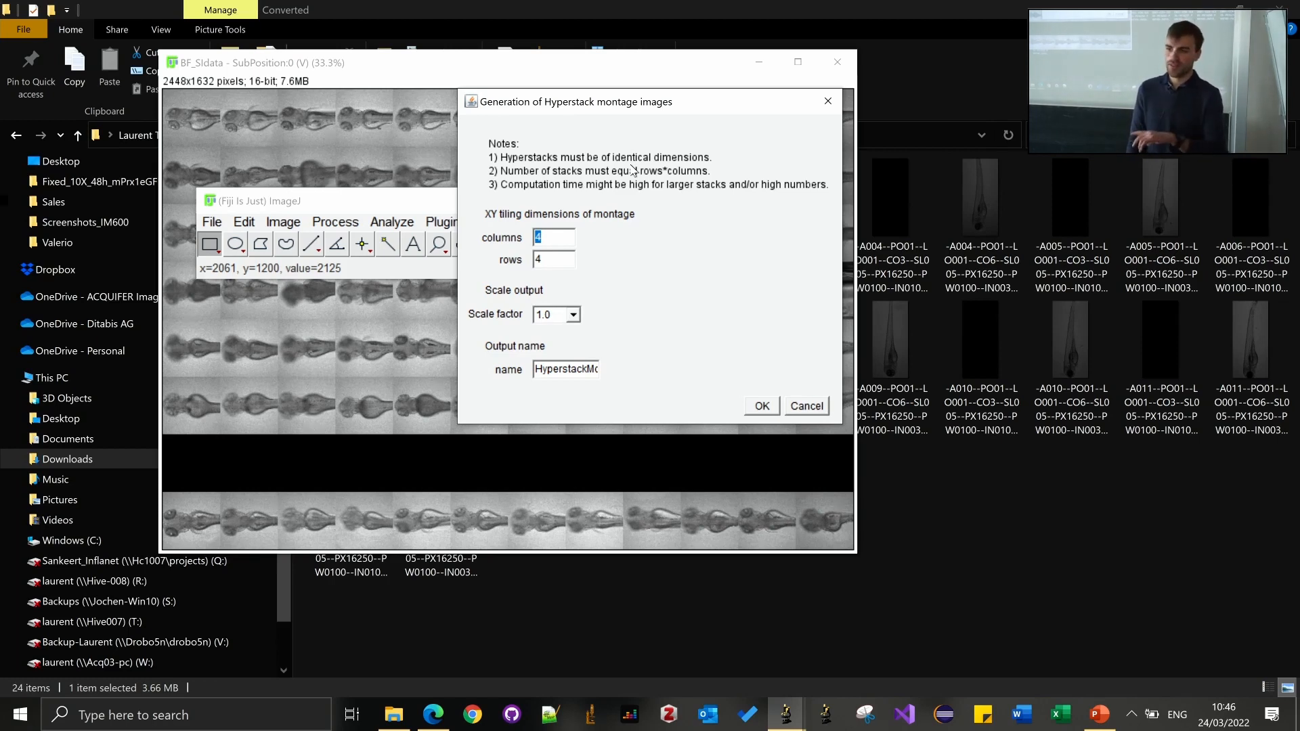
key(Escape)
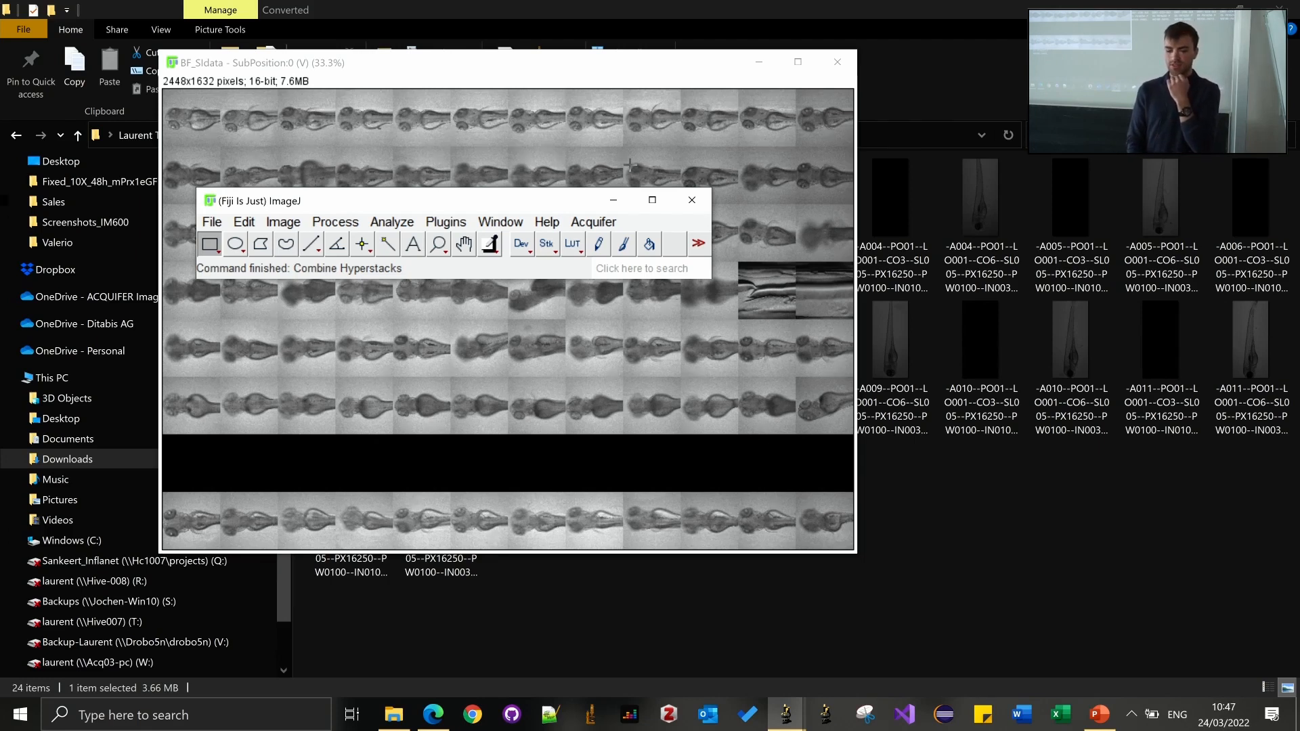
Step: Copy the path of the Converted folder from File Explorer and set it as the image directory in Fiji's Plate Montage Maker
click(1001, 474)
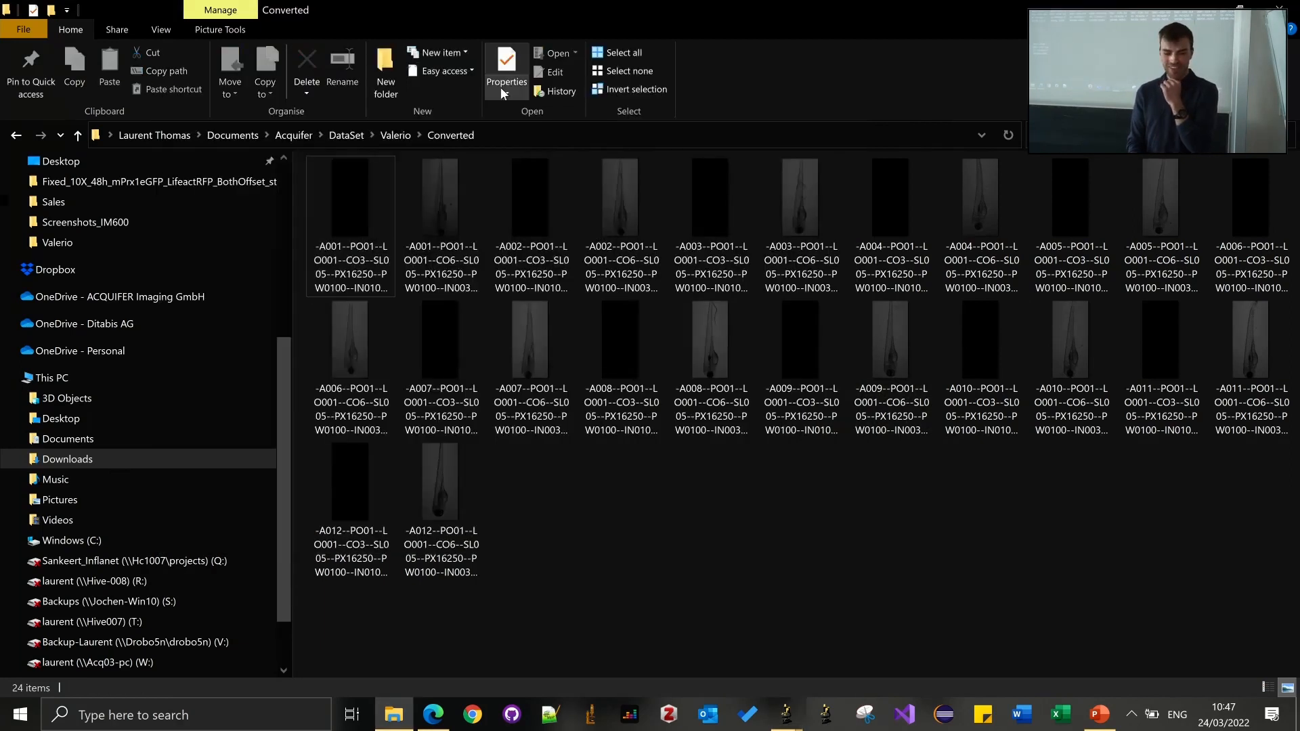
click(501, 135)
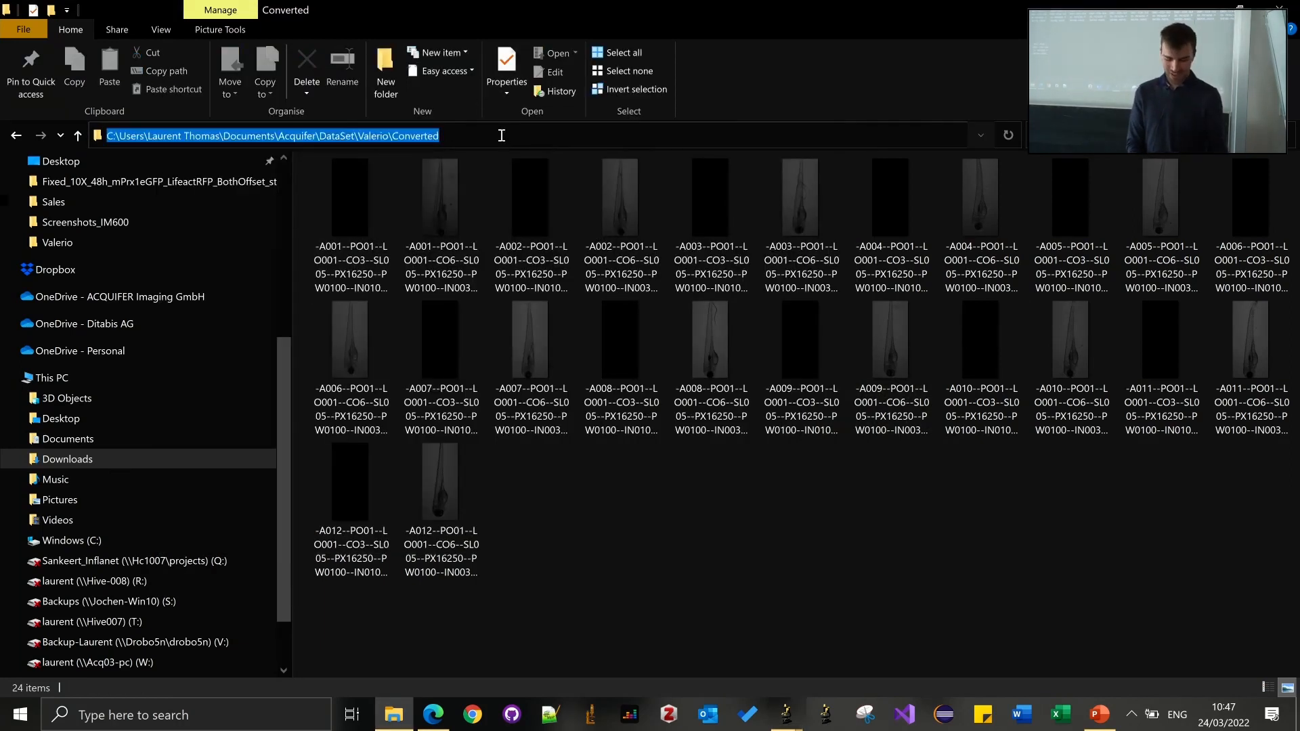
click(792, 722)
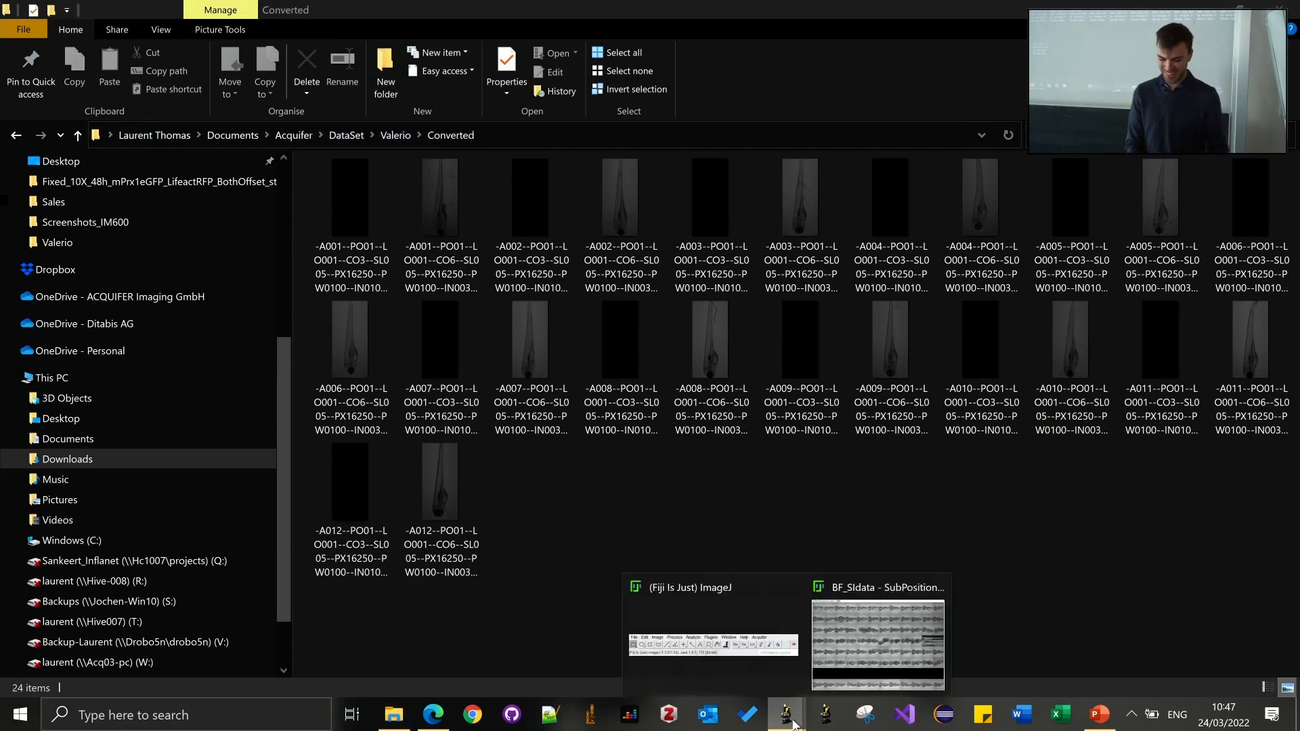
click(713, 640)
click(601, 223)
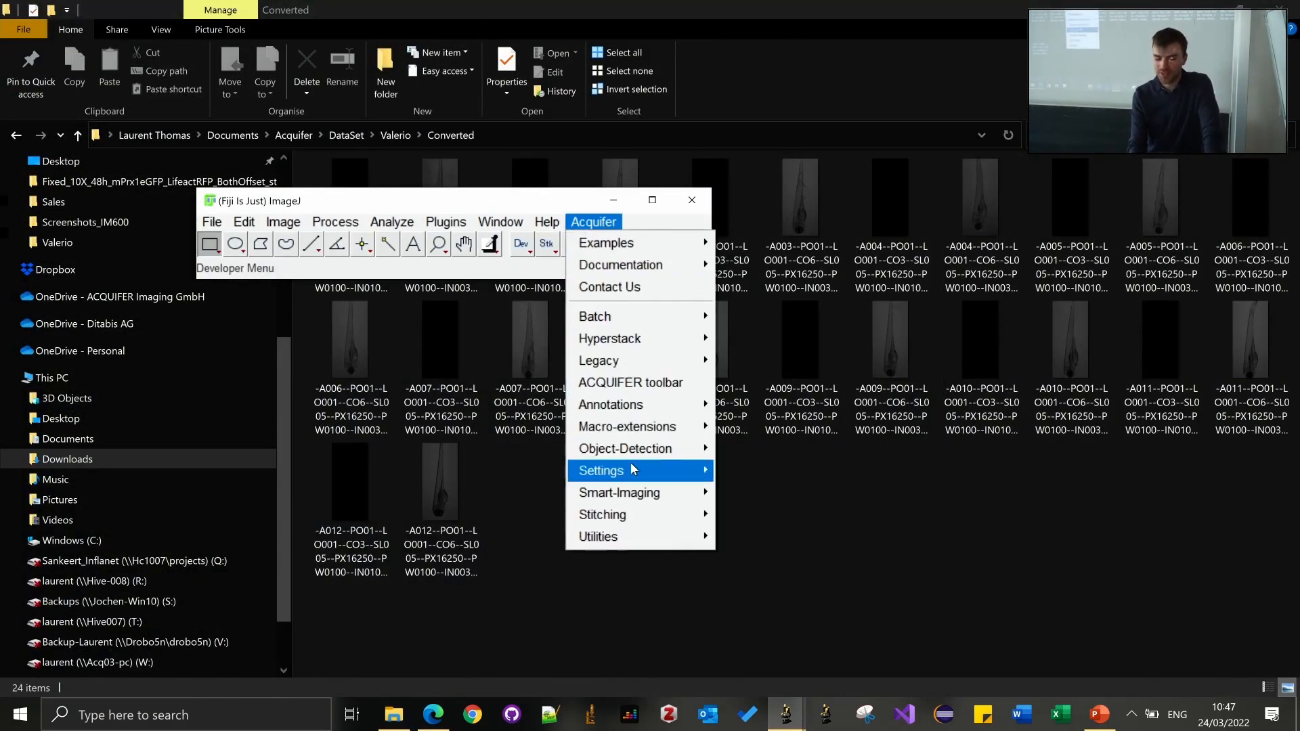
mouse_move(630, 462)
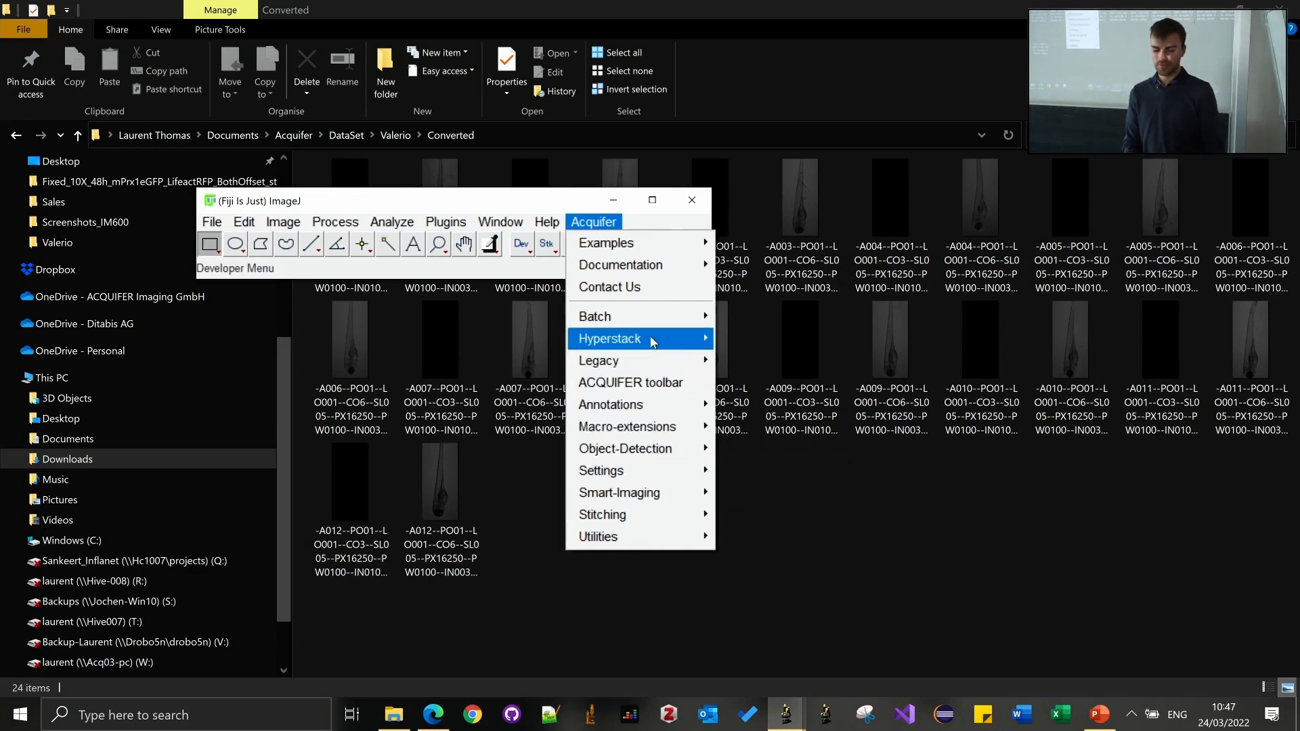
mouse_move(653, 342)
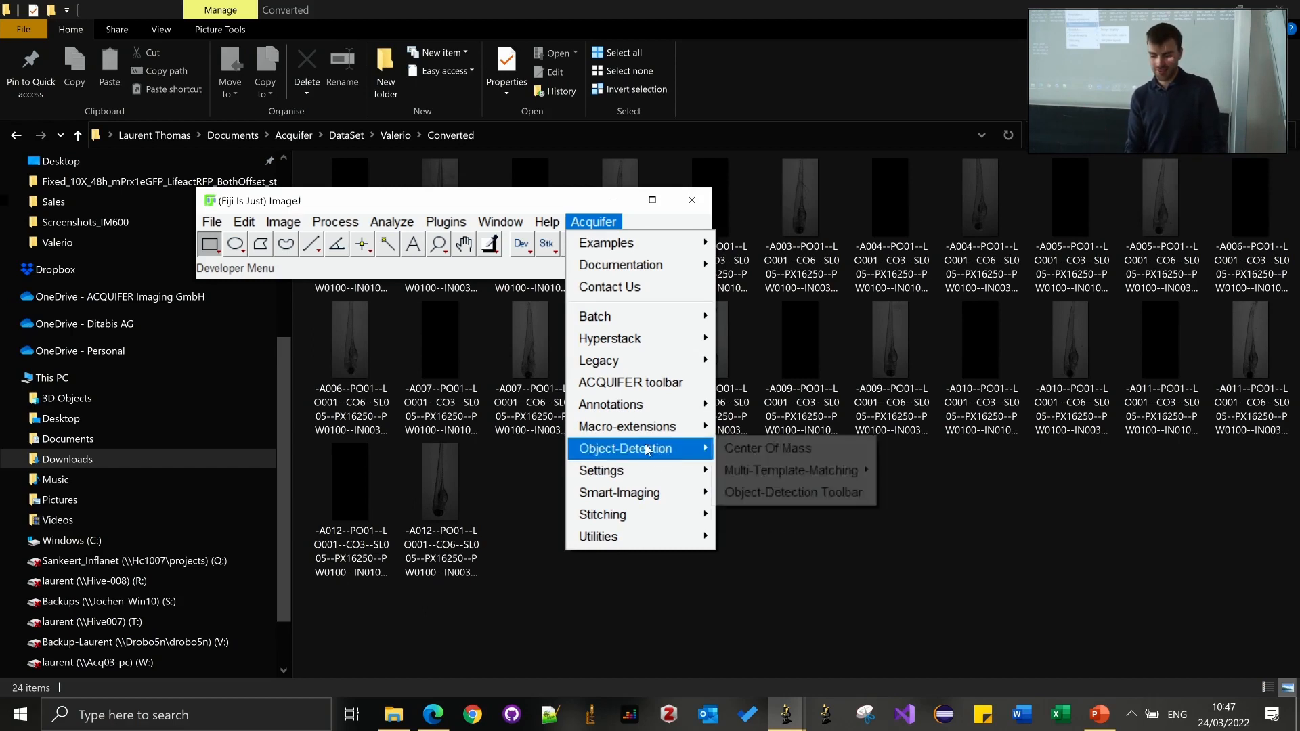
click(765, 404)
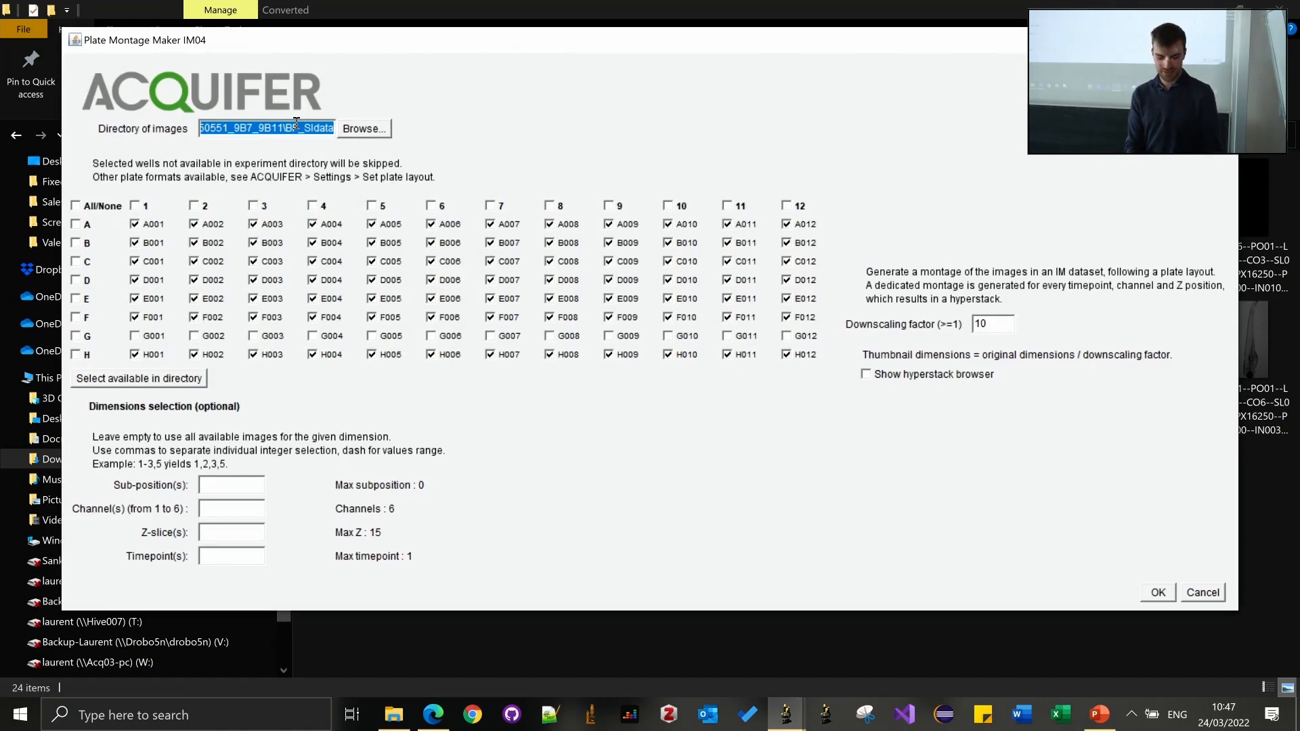
key(BackSpace)
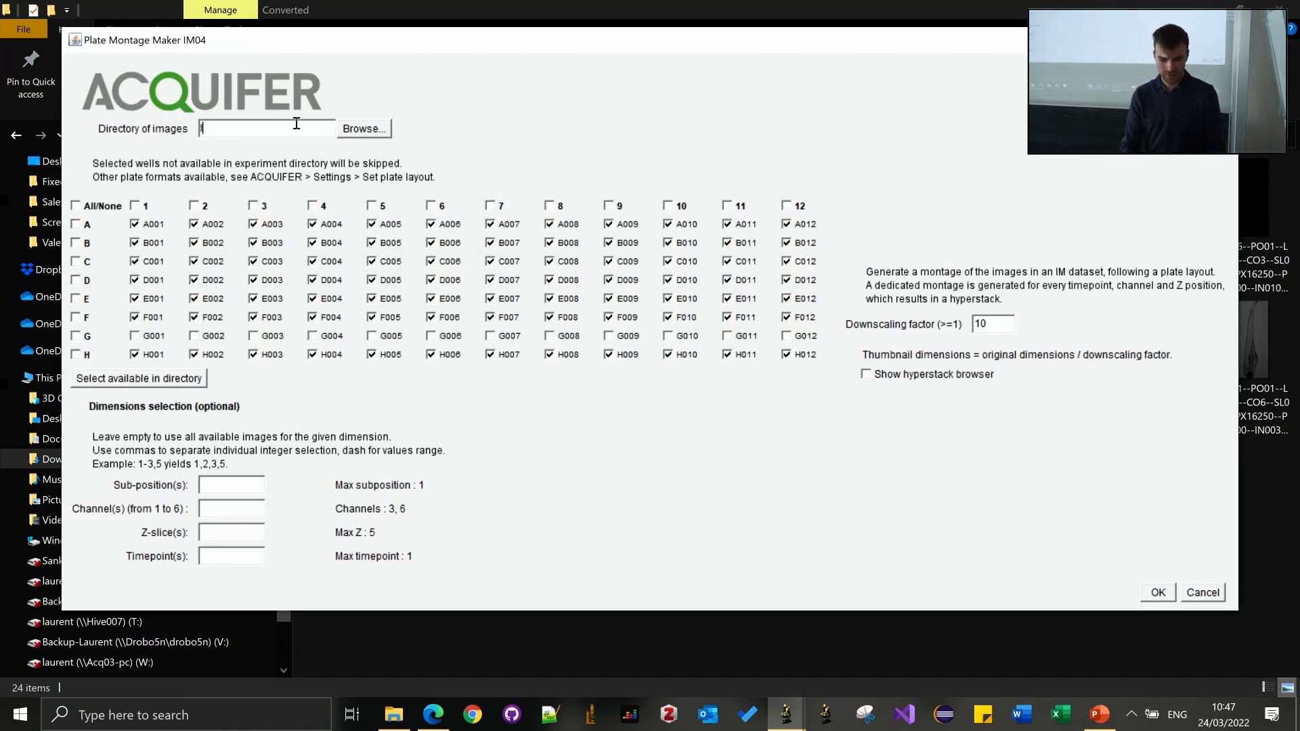
Step: Select all wells available in the Converted directory and generate its plate montage with downscaling factor 10
drag(296, 124, 139, 118)
click(243, 127)
drag(243, 127, 362, 130)
click(167, 379)
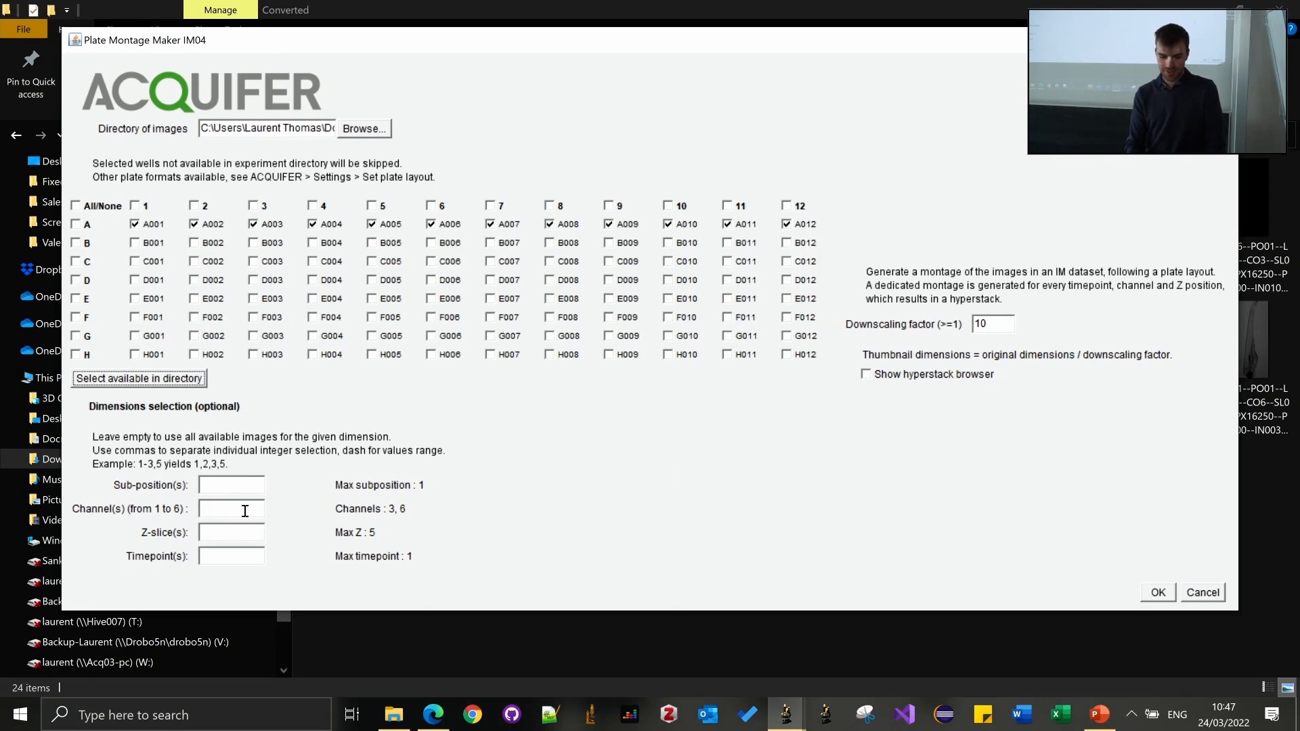
click(1157, 592)
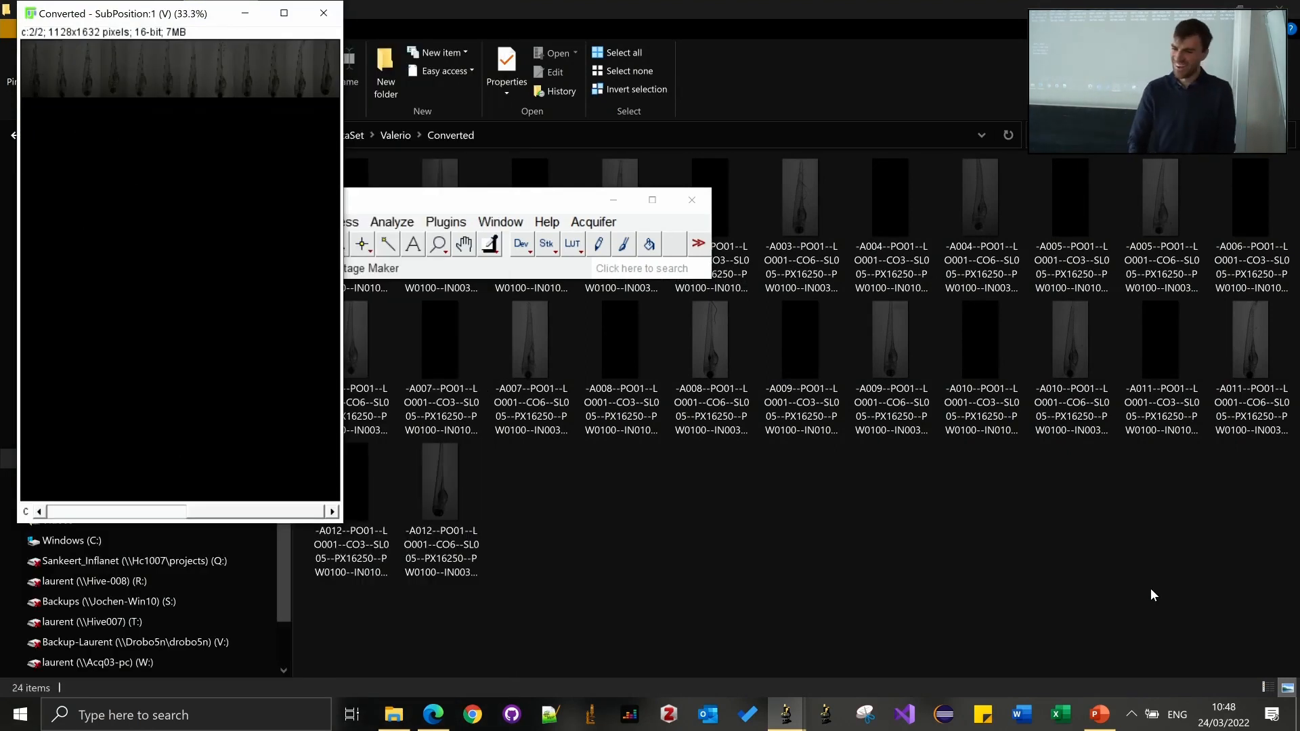
Step: Auto-adjust the brightness and contrast of the Converted montage's second channel and inspect its thumbnails up close
key(ctrl+shift+c)
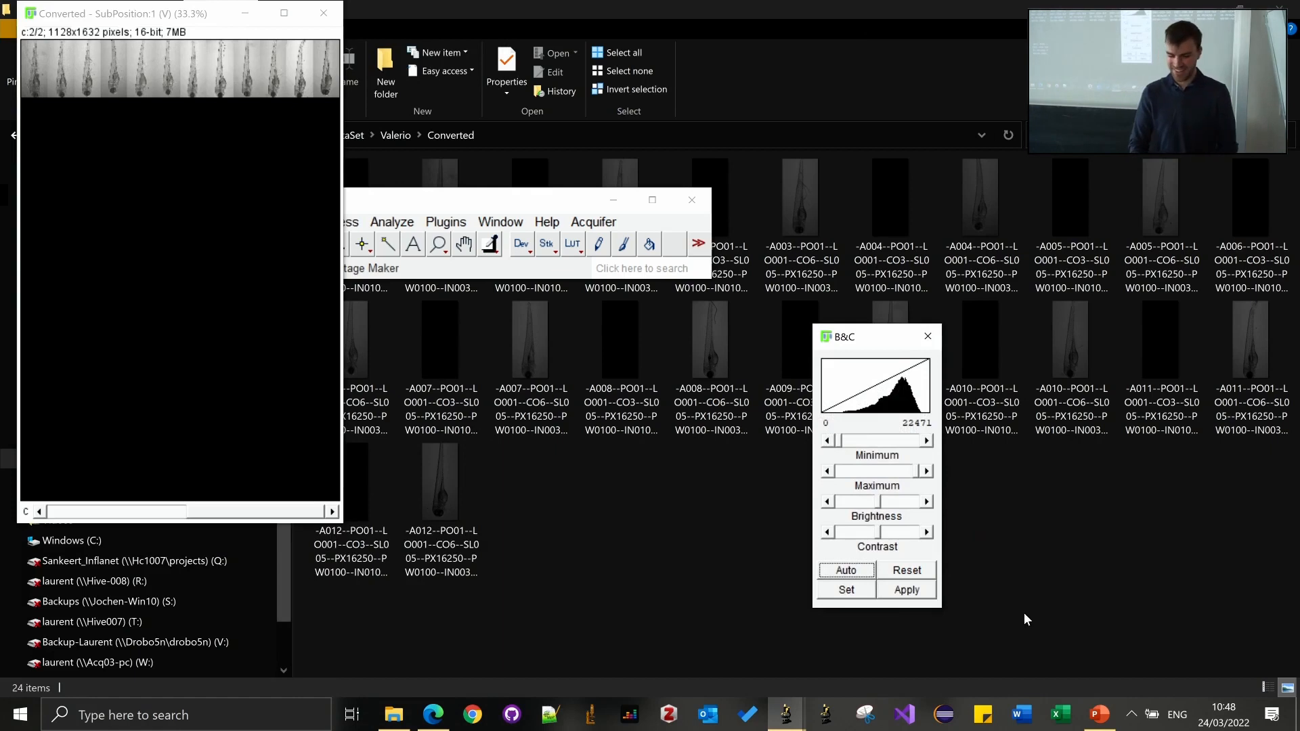
key(plus)
scroll(112, 120, up, 3)
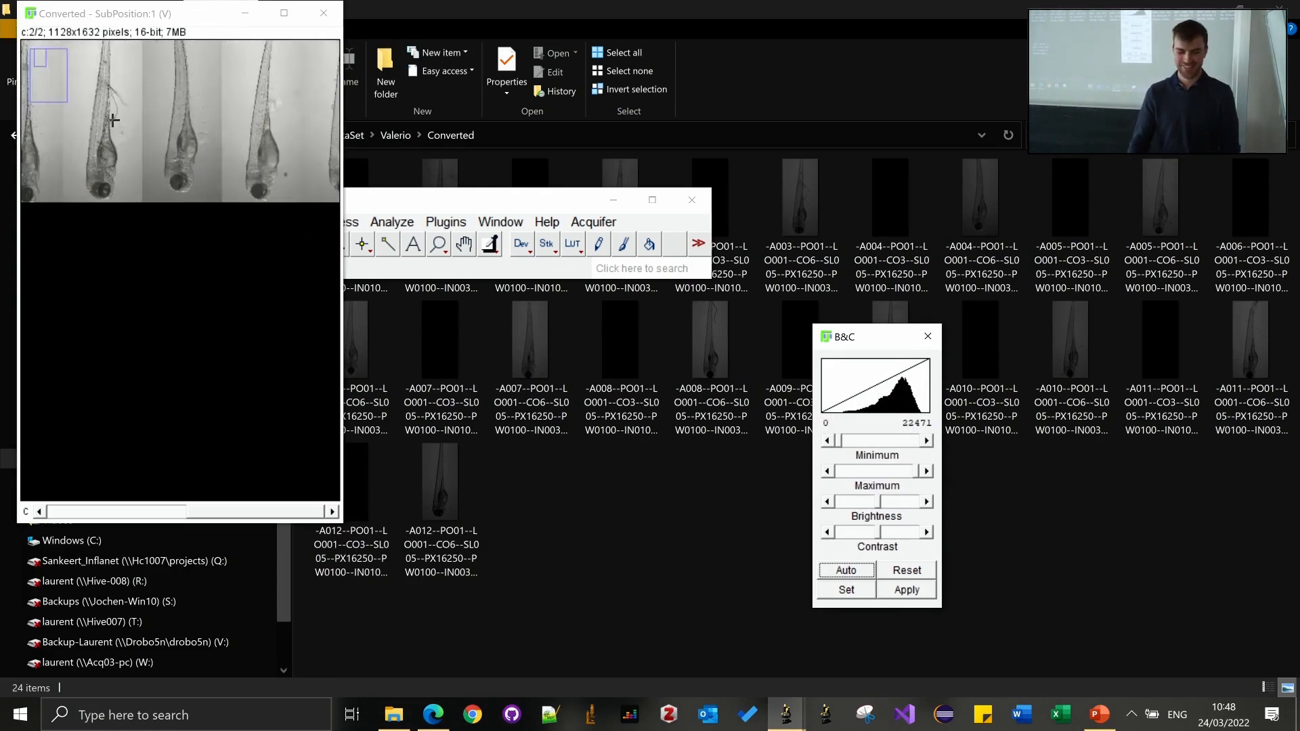
scroll(113, 121, down, 3)
key(minus)
key(minus)
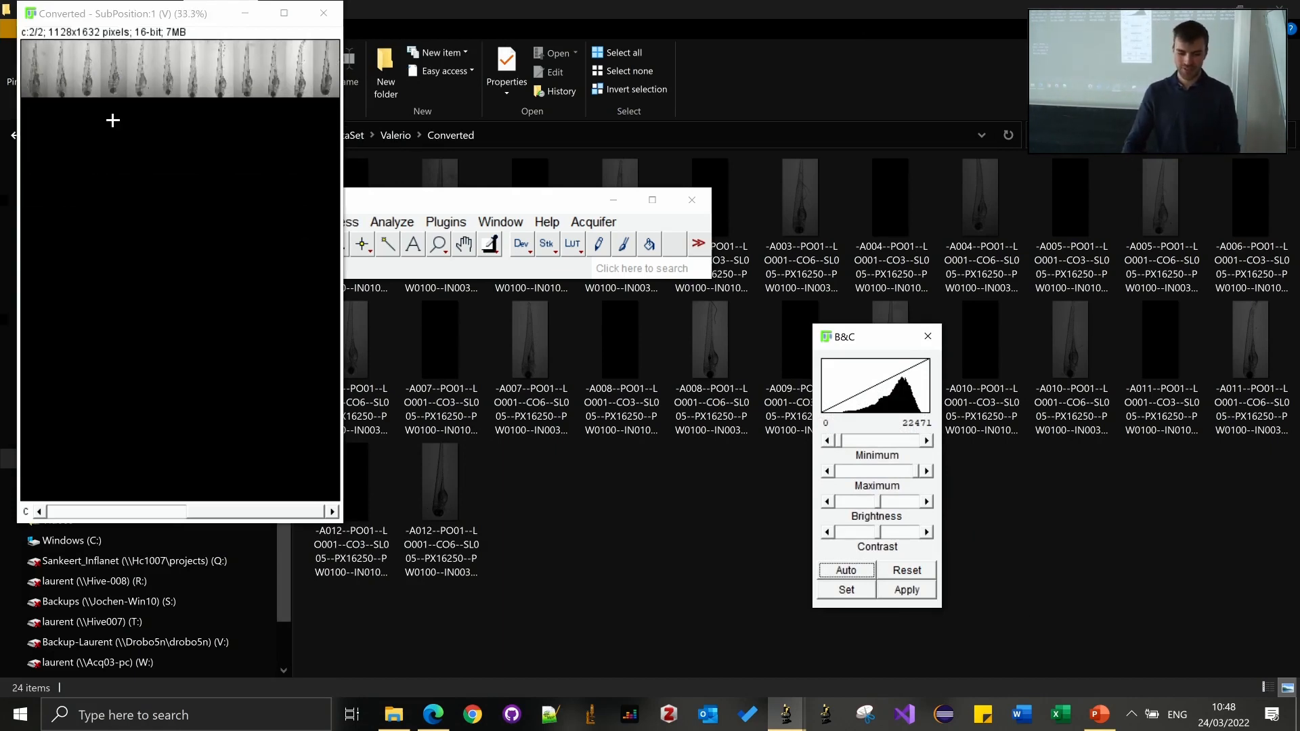
Step: Zoom into the Converted montage to examine its first fish thumbnails, and close the montage and the brightness and contrast window
key(plus)
key(plus)
key(plus)
key(plus)
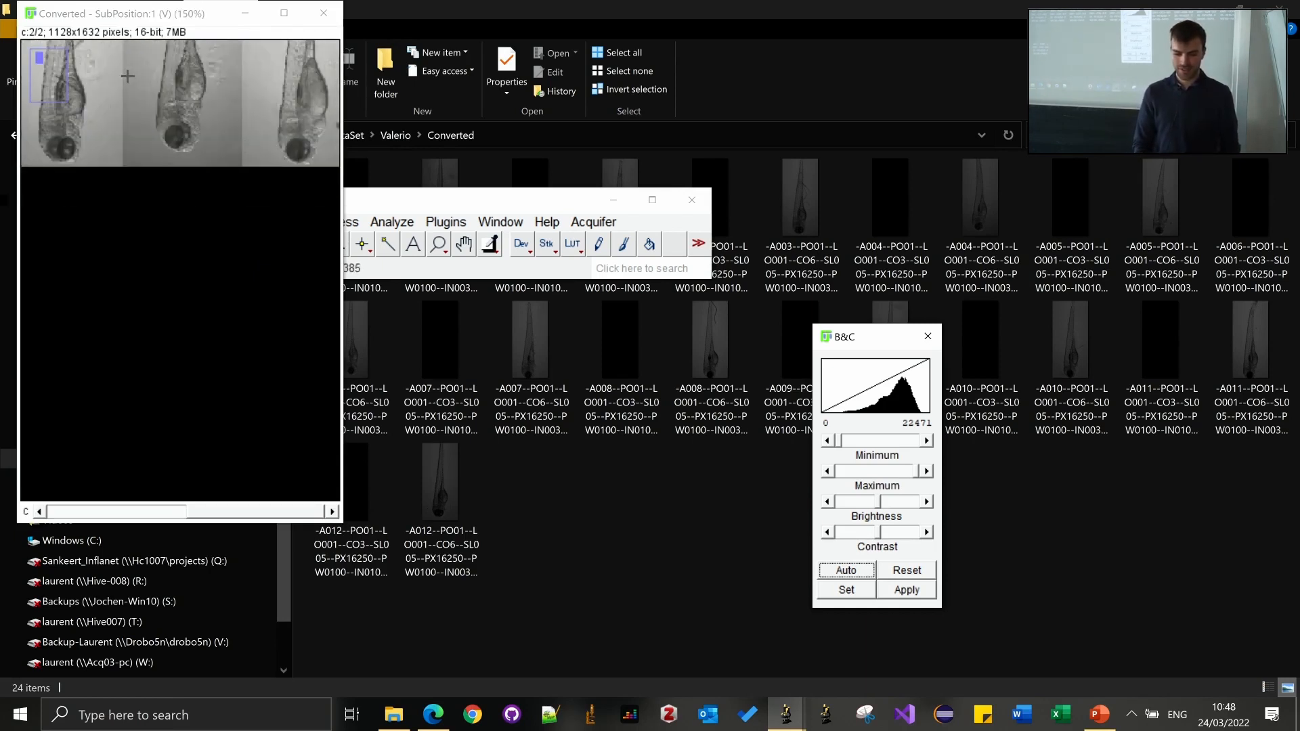
click(464, 245)
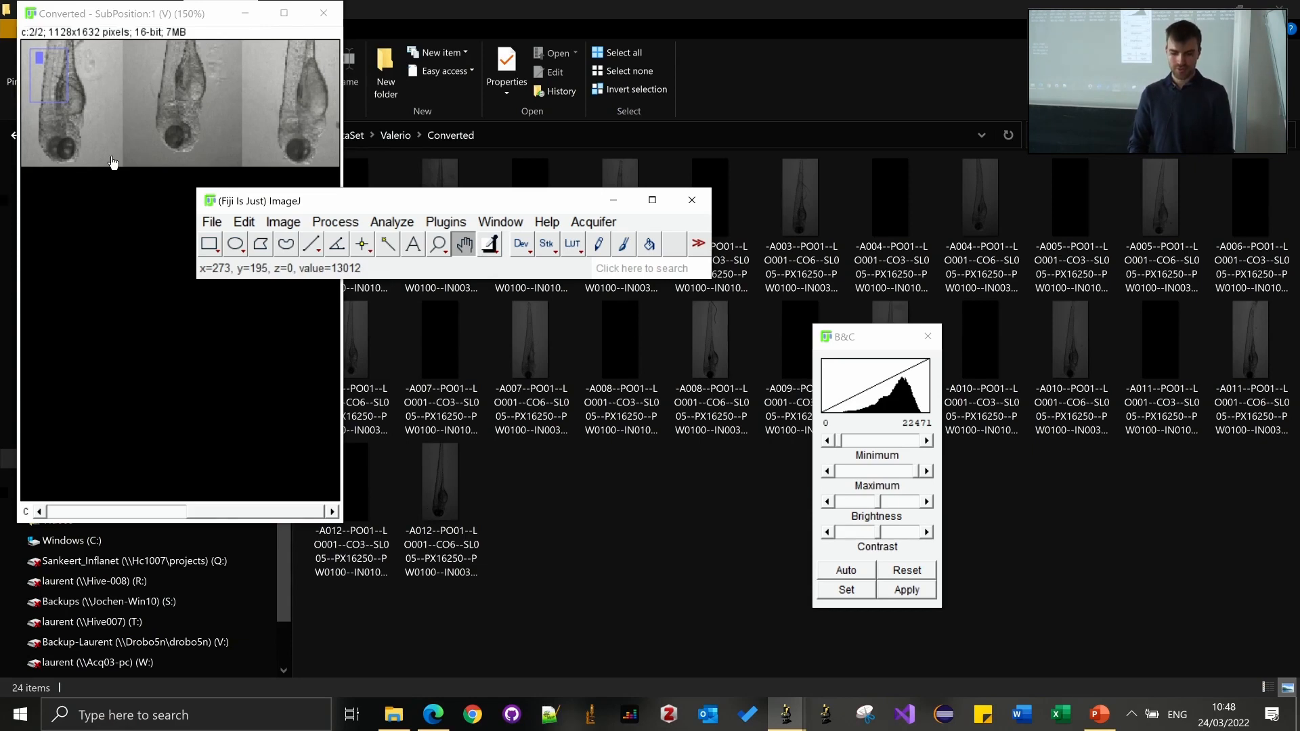
click(99, 132)
drag(100, 132, 3, 175)
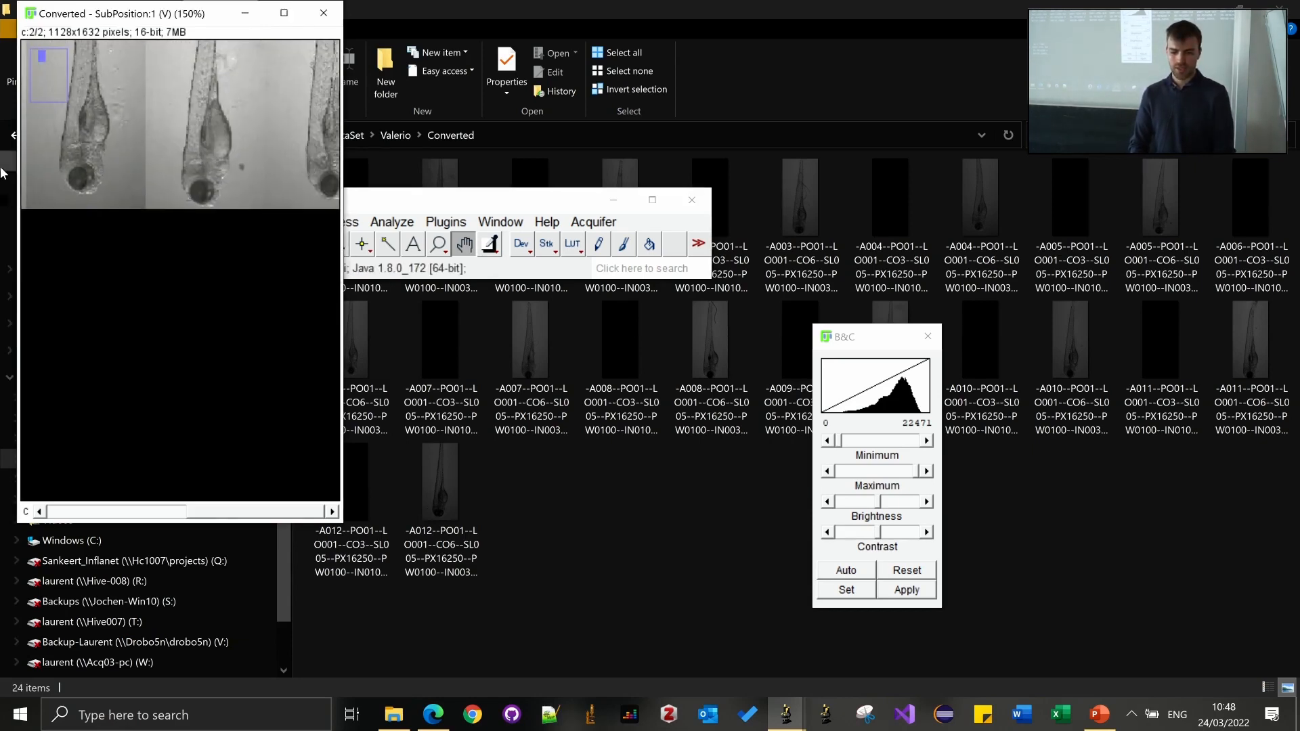
click(322, 15)
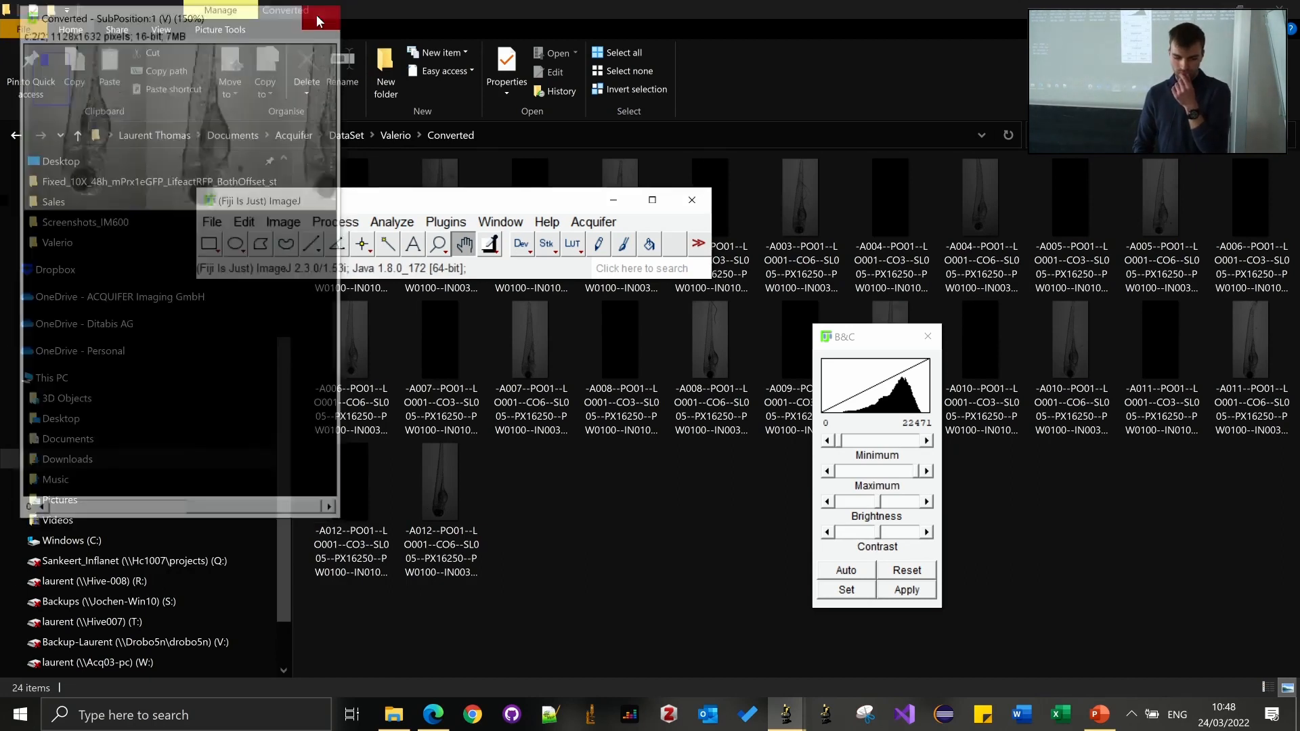
click(927, 337)
Step: Generate the plate montage of the Converted directory again with downscaling factor 10 and the hyperstack browser shown
click(594, 222)
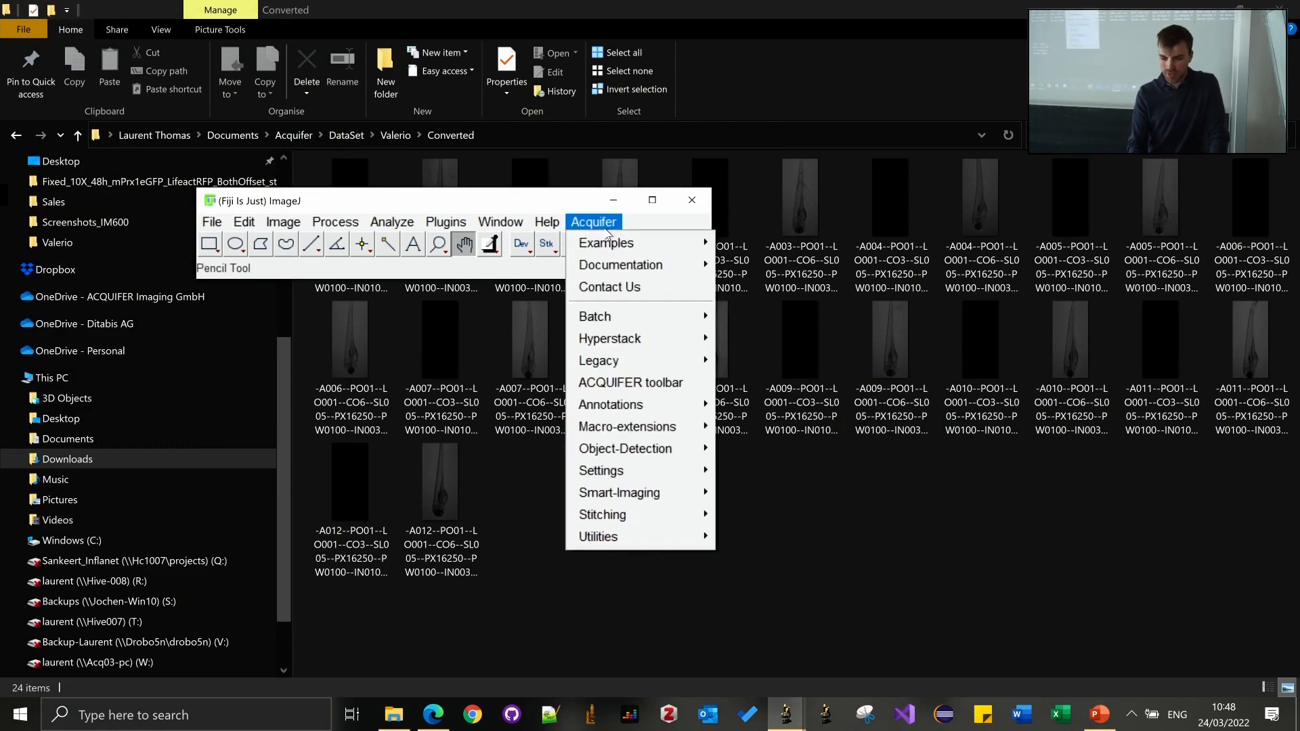
mouse_move(622, 341)
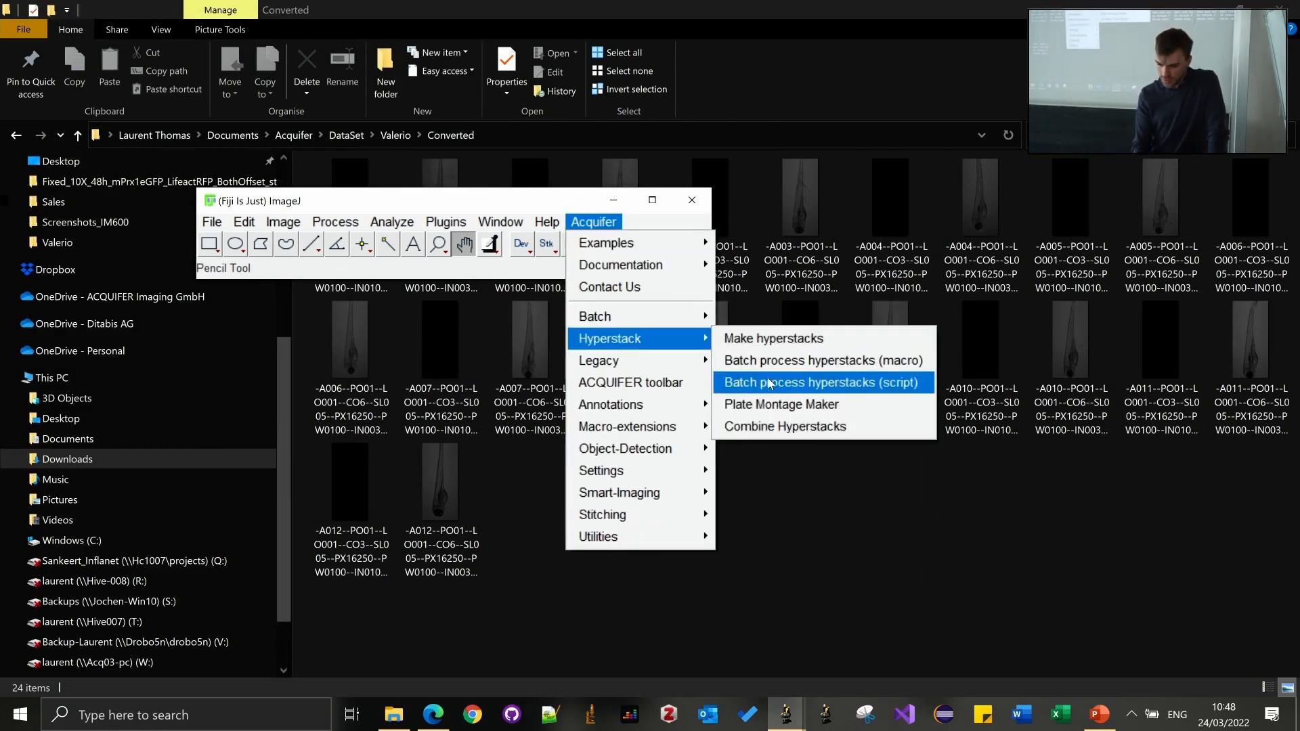
click(769, 405)
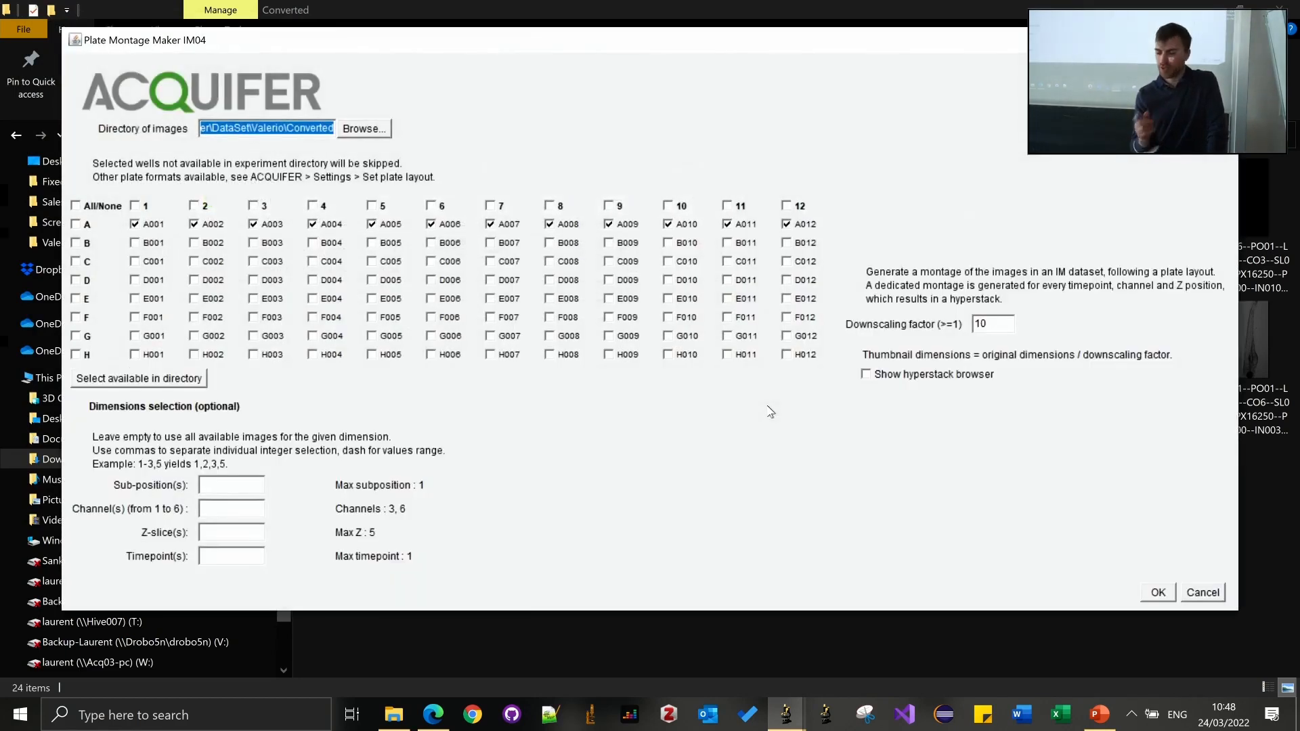
click(886, 381)
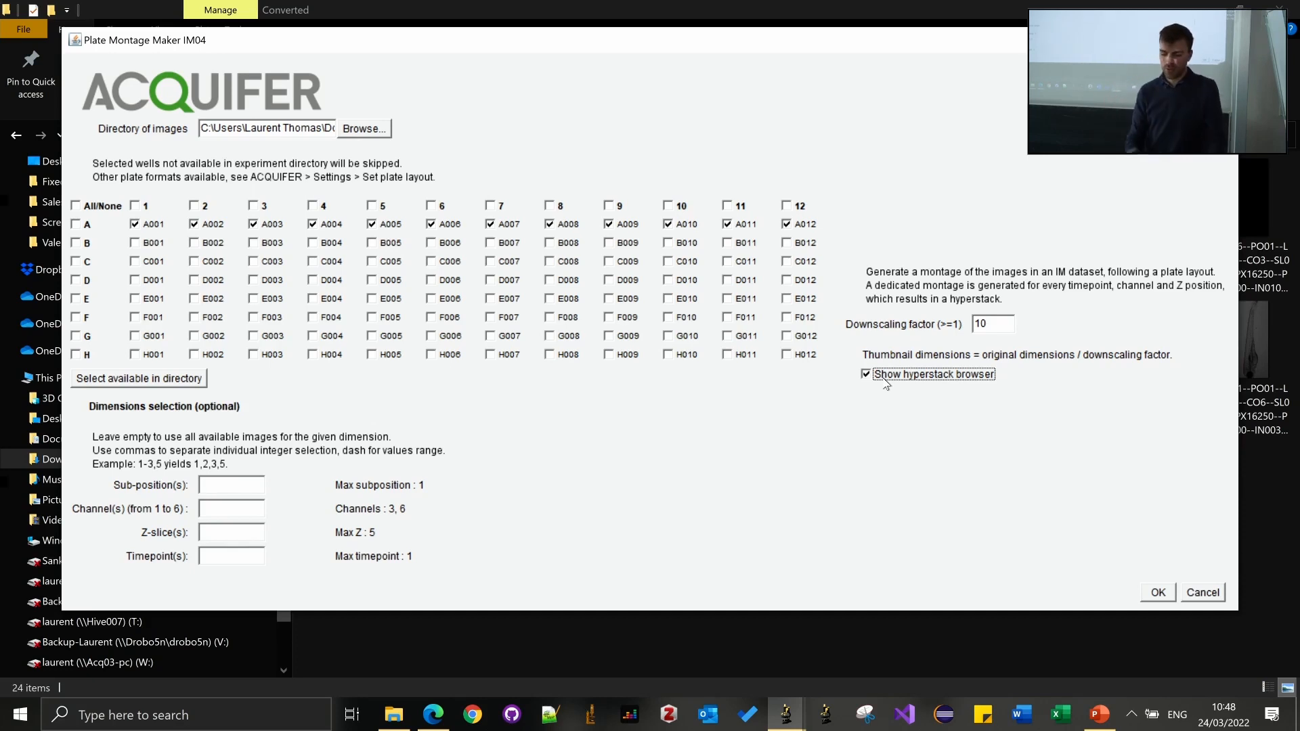
click(1157, 596)
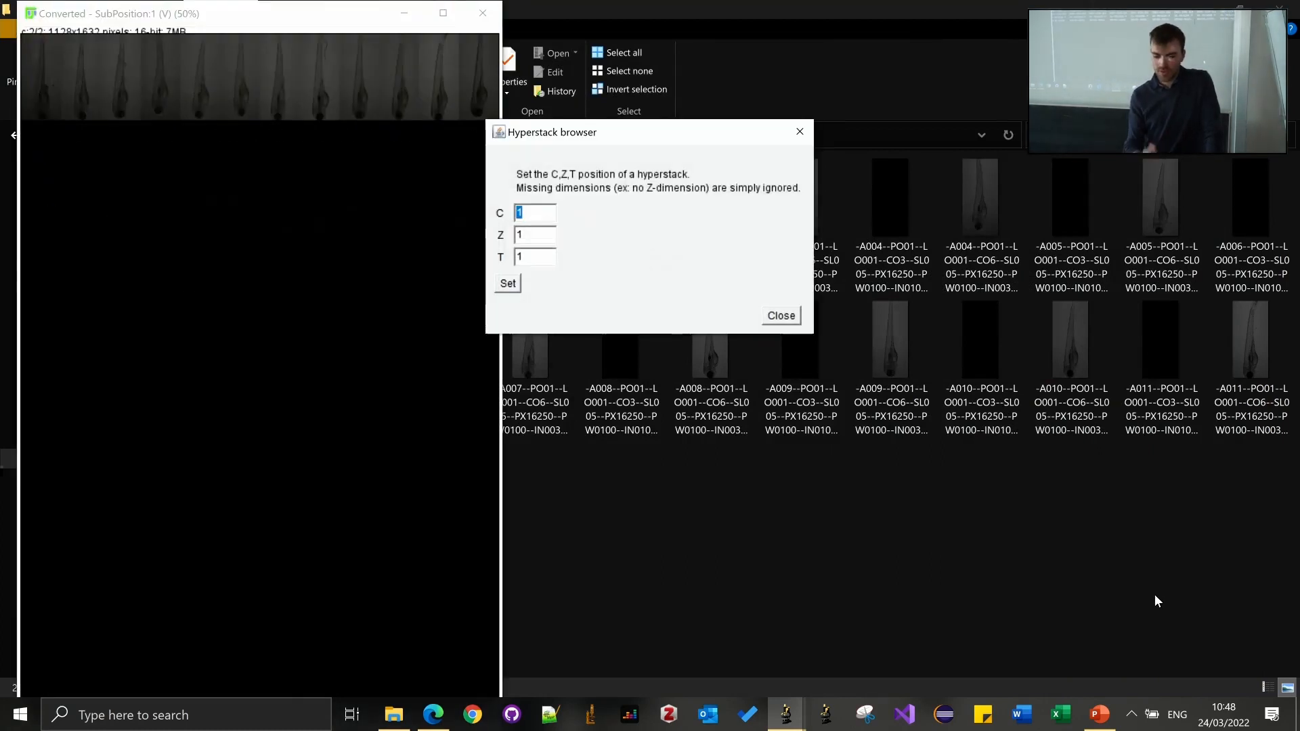
Step: Move the Hyperstack browser clear of the montage to review its C, Z and T options, and close both windows
drag(633, 138, 1076, 259)
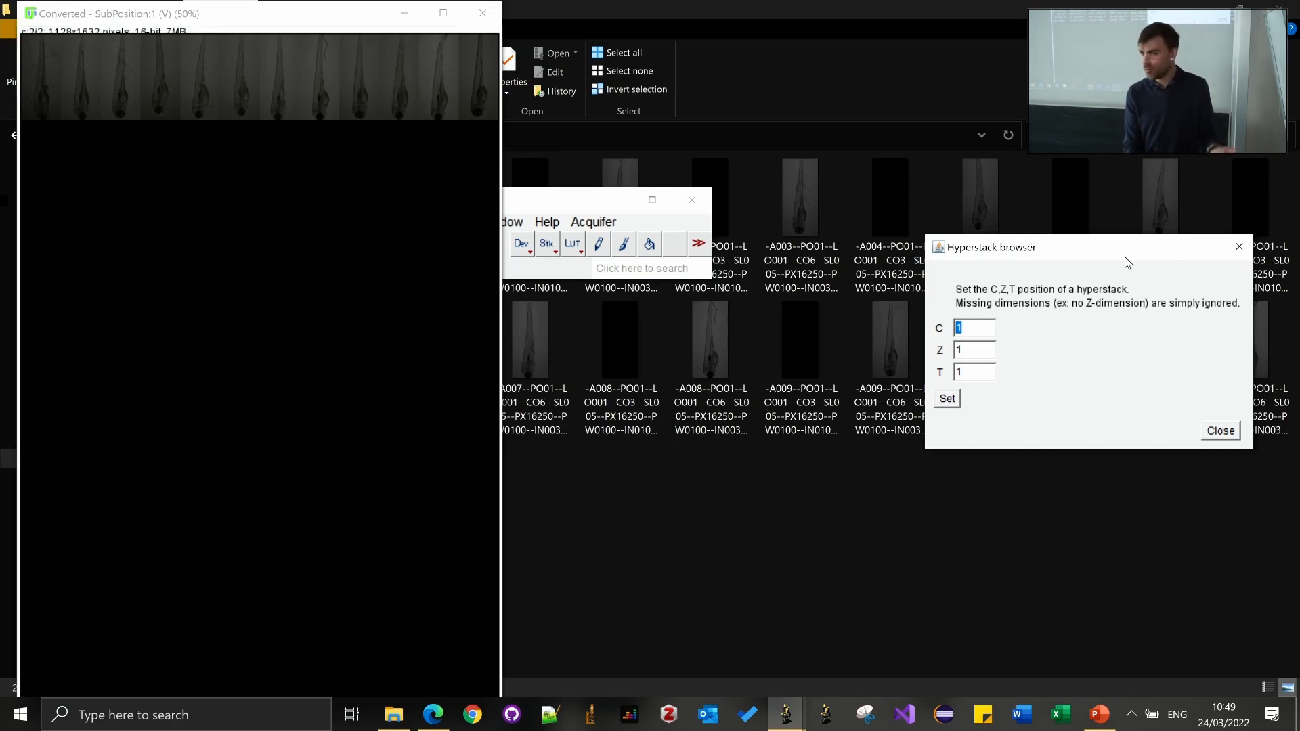
click(1236, 246)
click(483, 13)
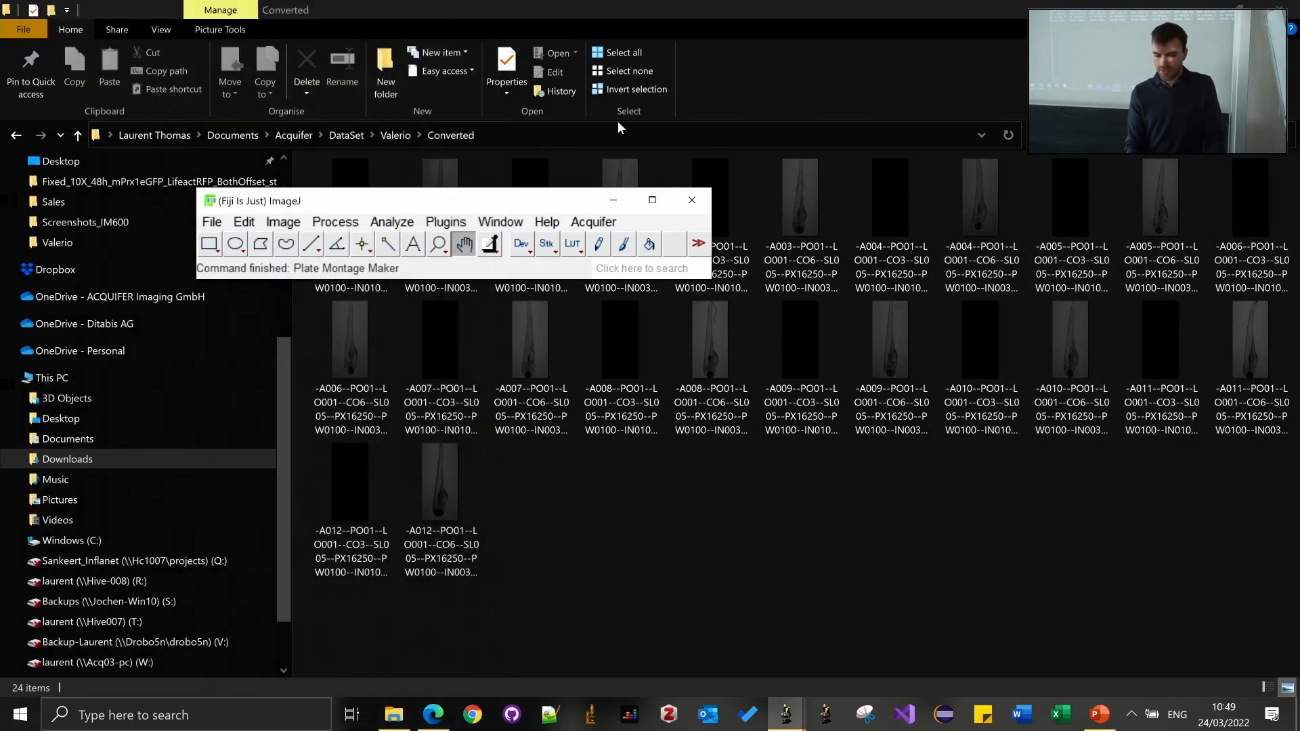
Step: Switch to the UpdateSite-Presentation.pptx file in PowerPoint and look through the slides after slide 5
click(1099, 714)
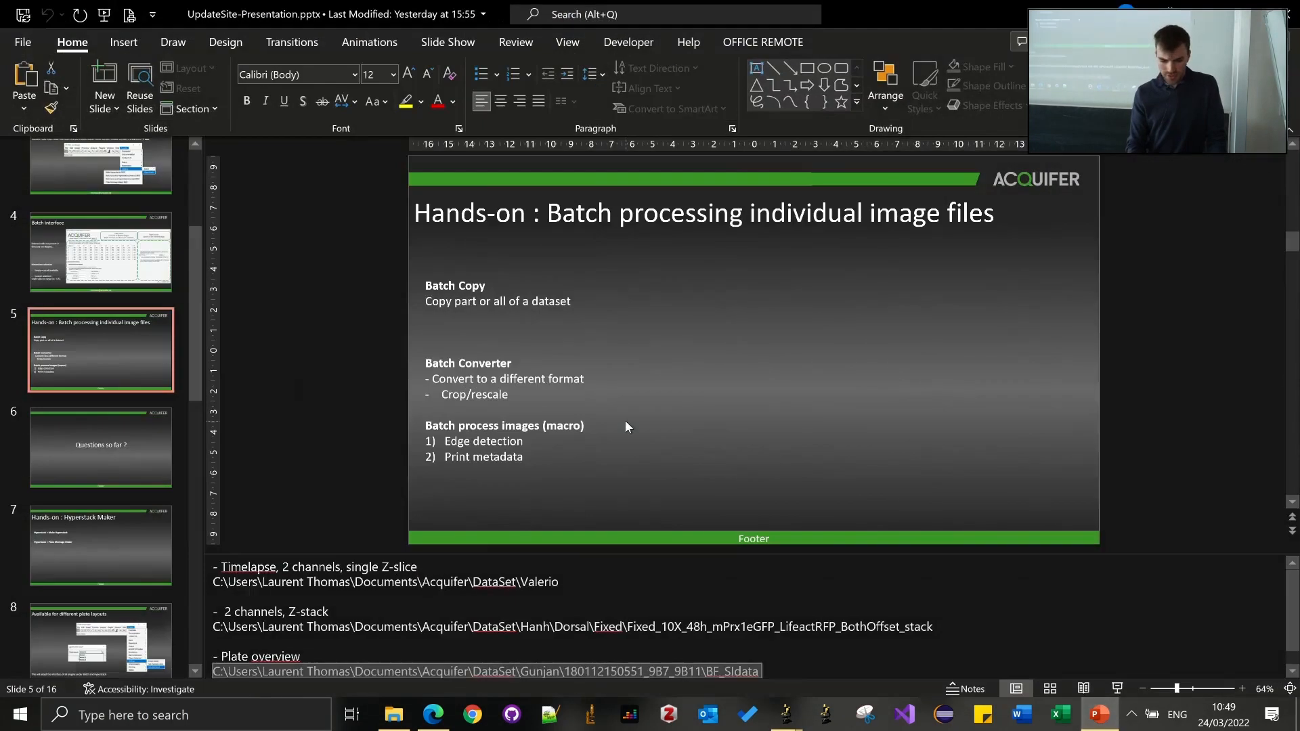
scroll(80, 466, down, 3)
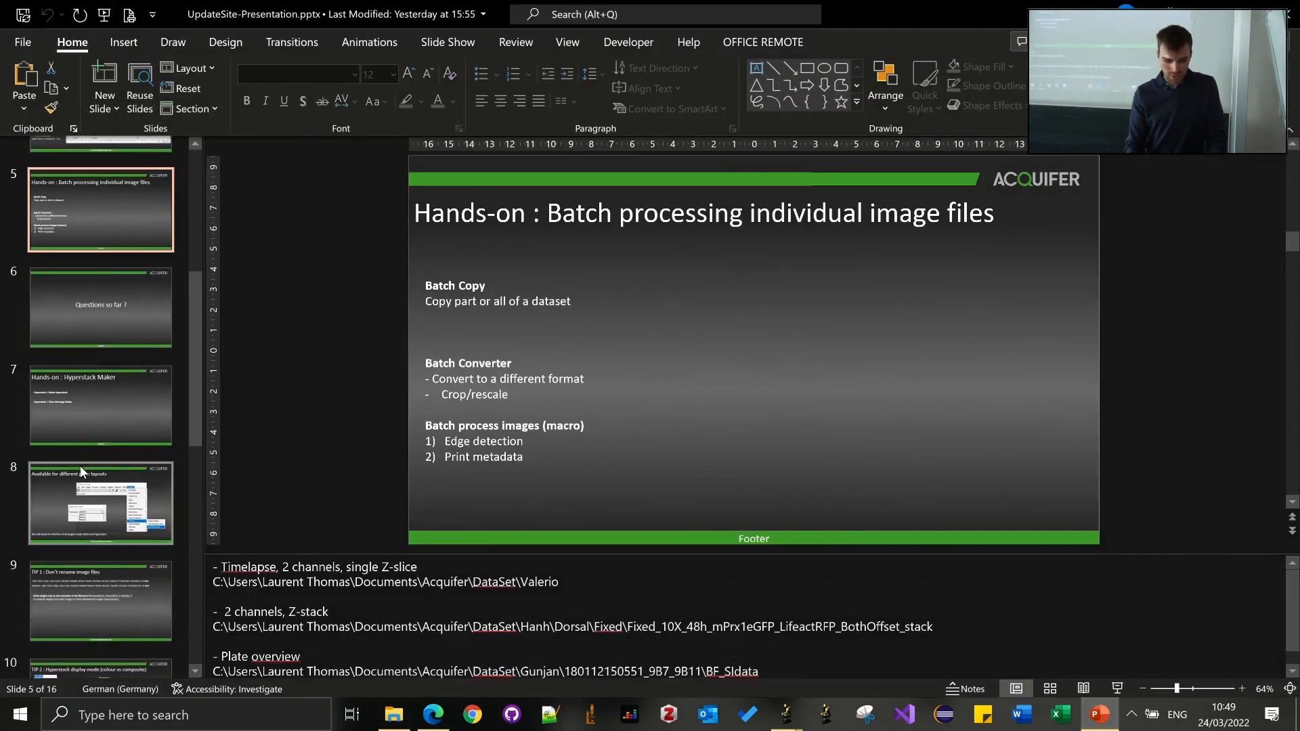